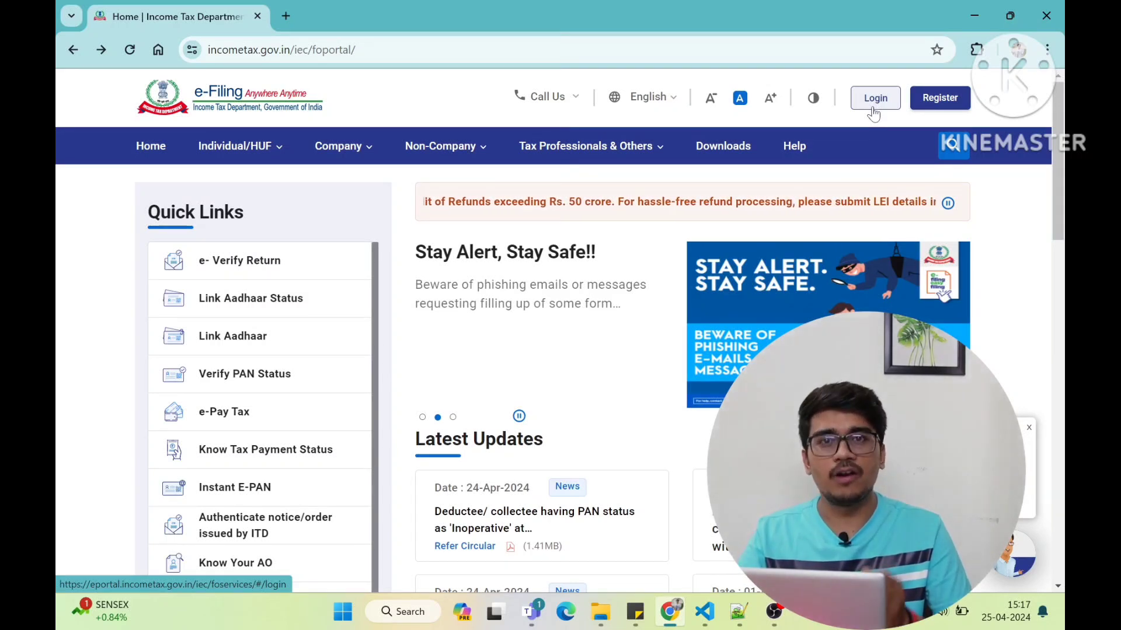
# Examine the taxpayer registration form with its PAN field and return to the portal's home page.
pyautogui.click(932, 104)
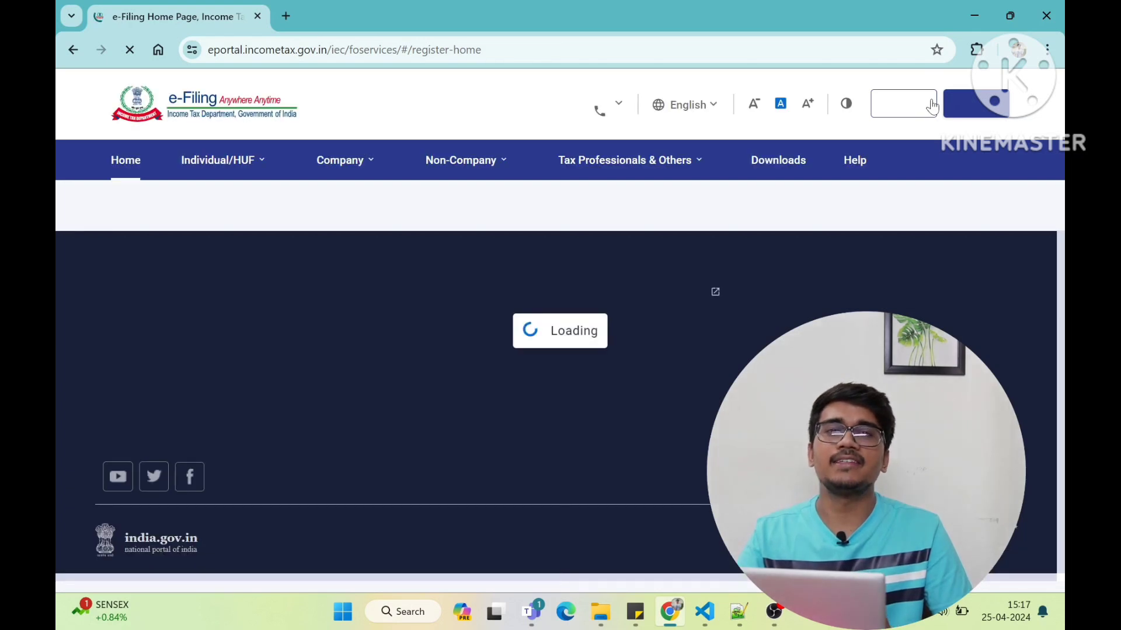
pyautogui.scroll(-1, 563, 328)
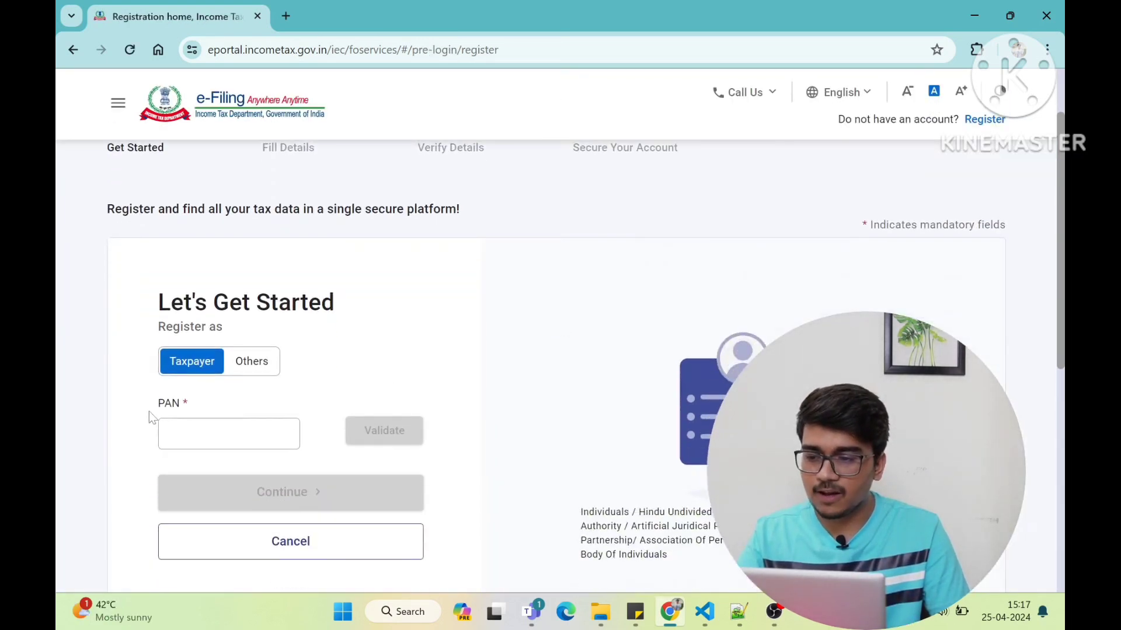
pyautogui.click(223, 421)
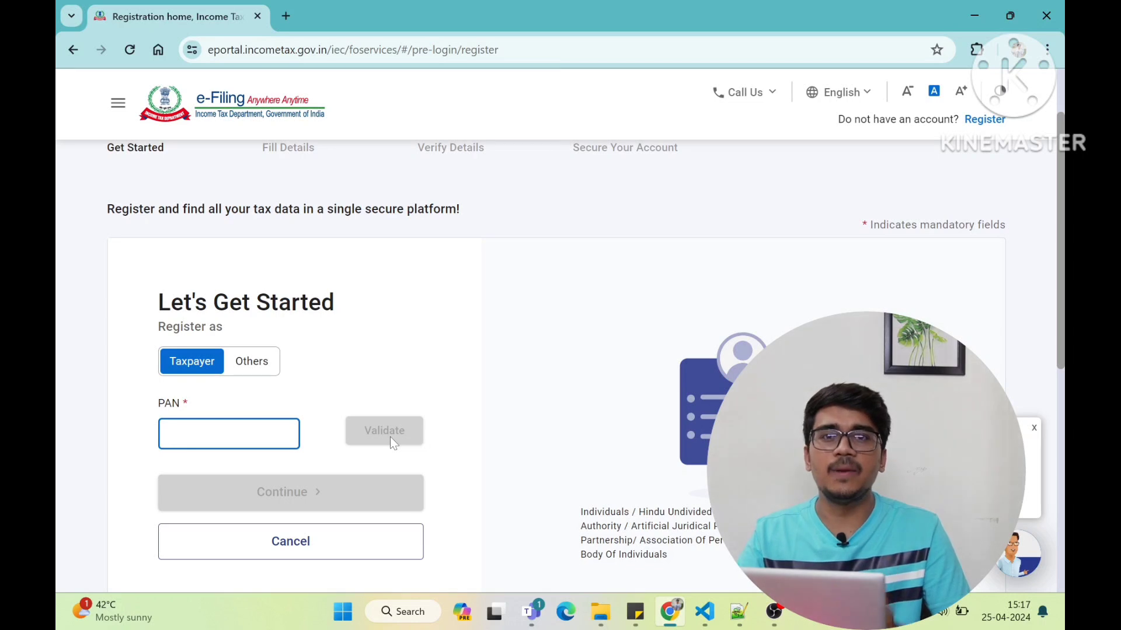
pyautogui.scroll(2, 390, 436)
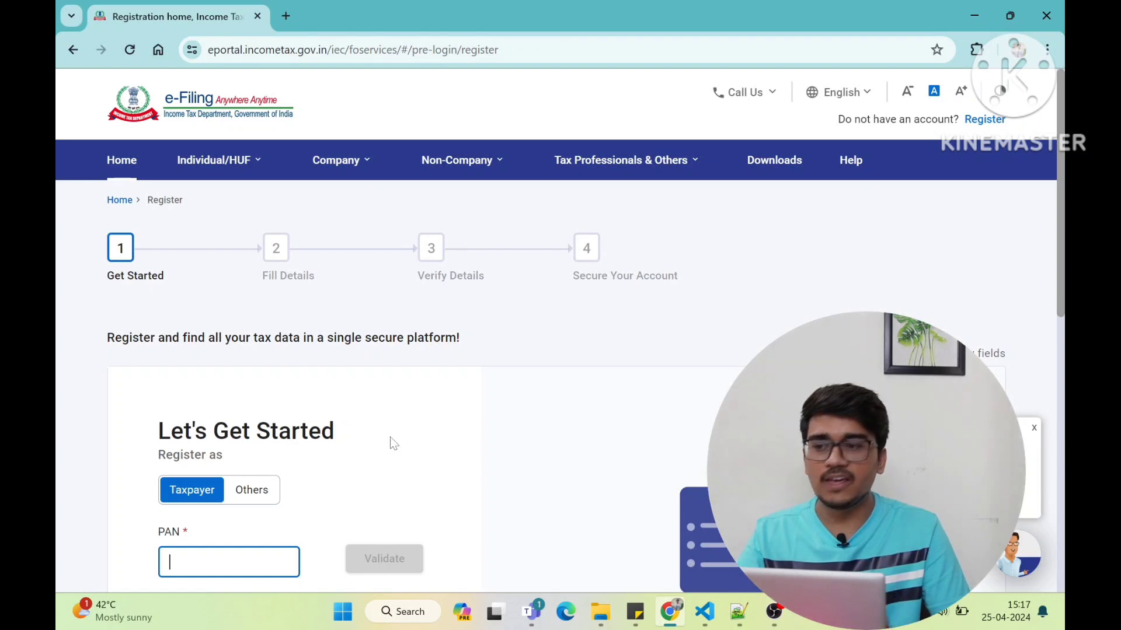
pyautogui.click(390, 438)
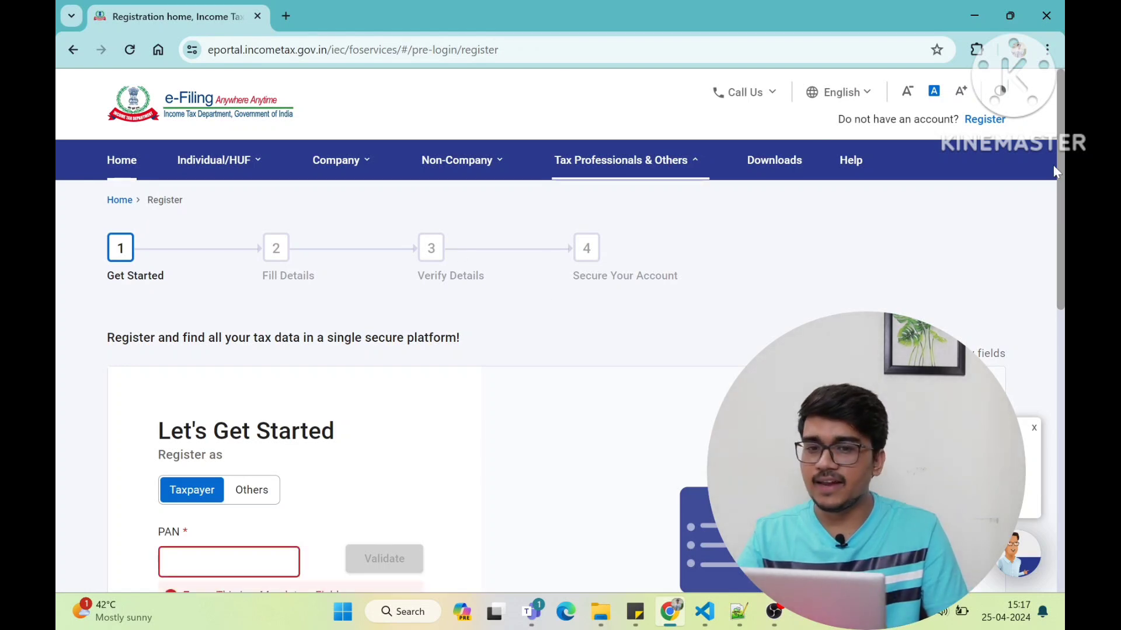
pyautogui.click(120, 200)
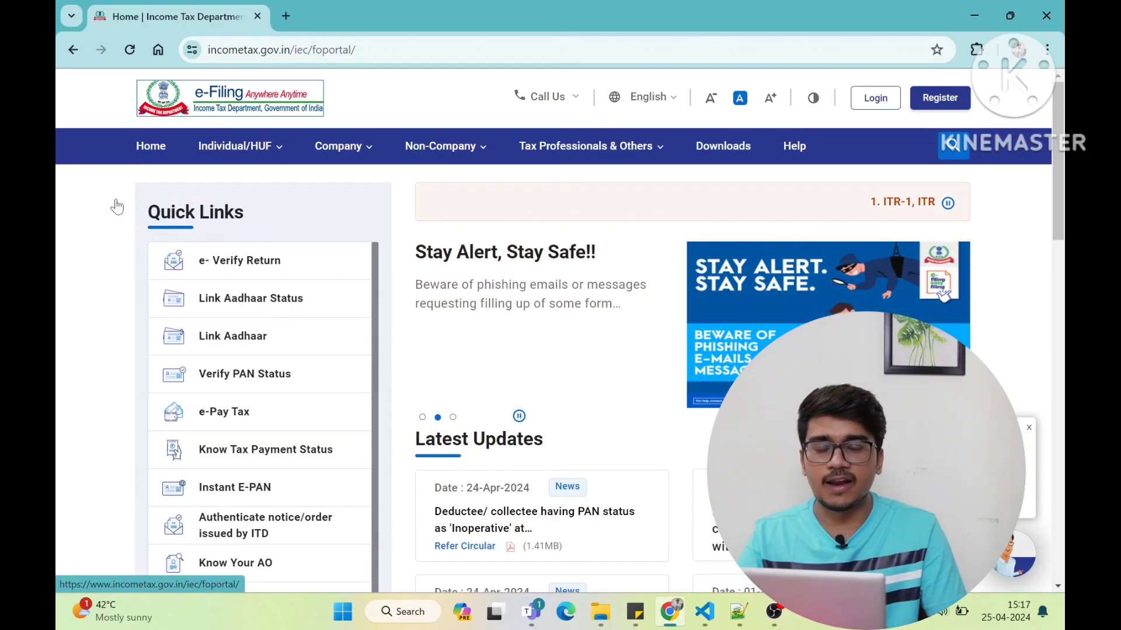
# Open the login page and log in to the taxpayer's account with the user ID.
pyautogui.click(870, 98)
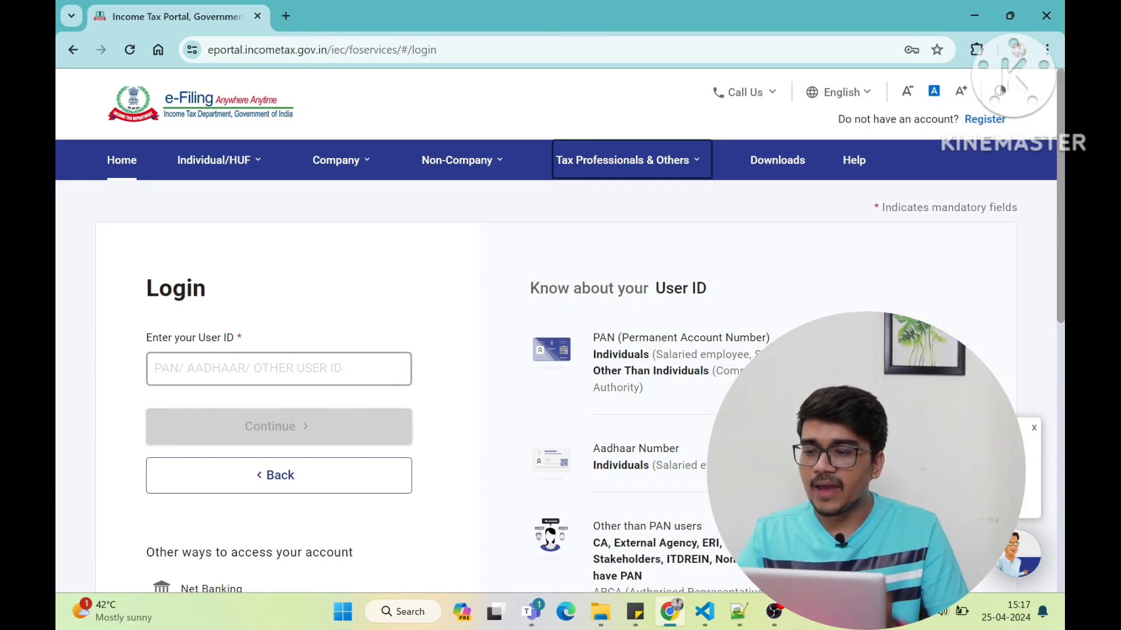
pyautogui.click(262, 369)
pyautogui.click(101, 419)
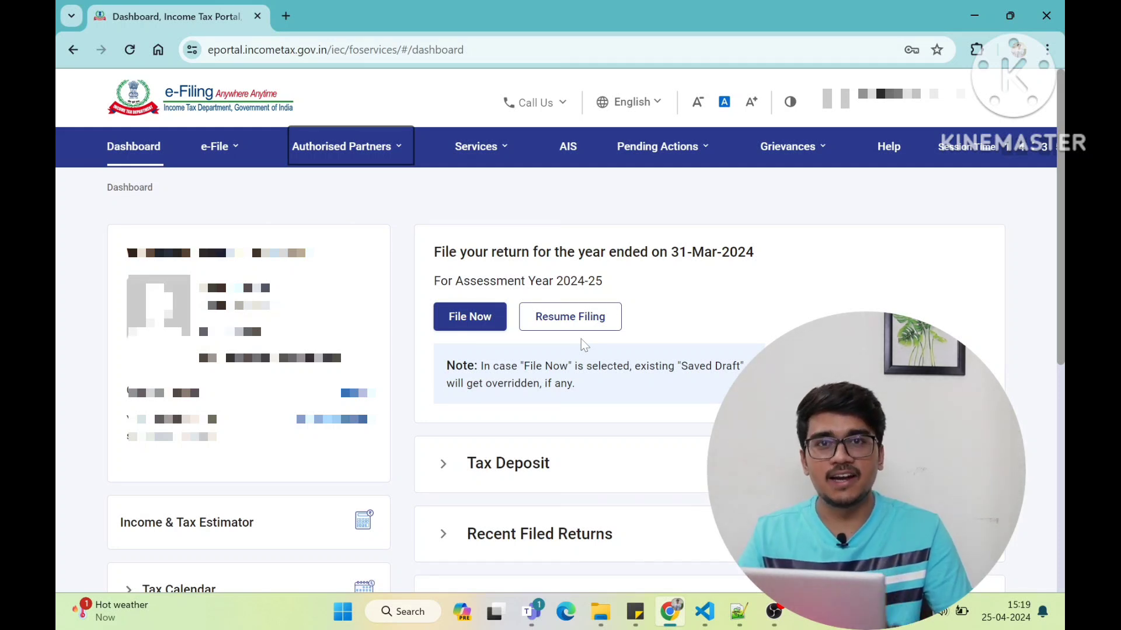
# Start filing the return for assessment year 2024-25 (Current A.Y.) with the Online mode of filing.
pyautogui.click(479, 323)
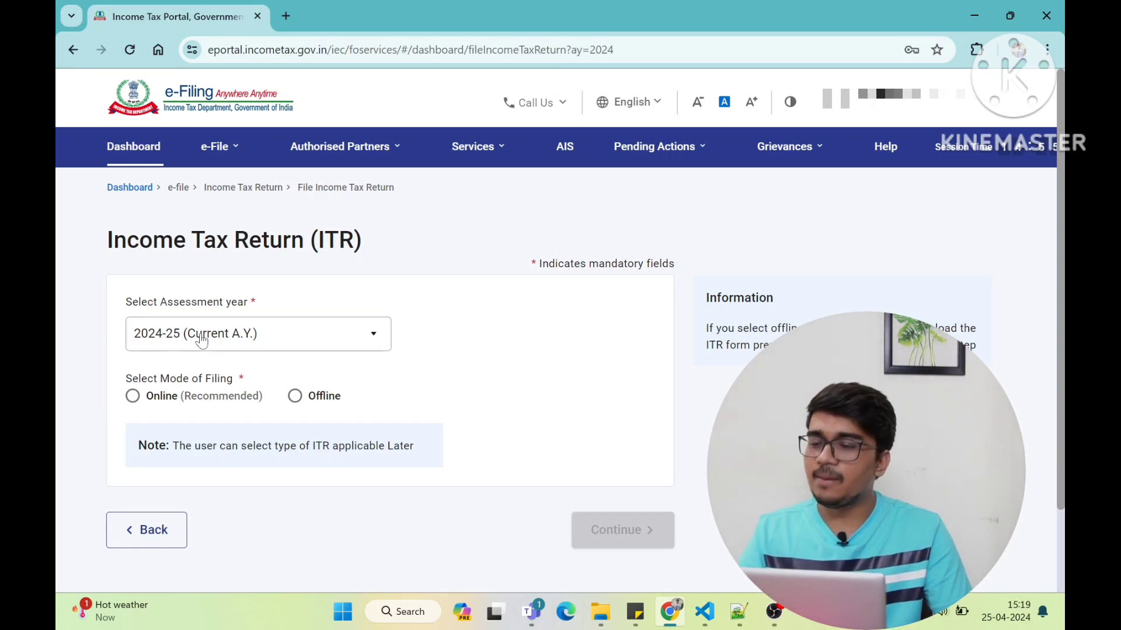
pyautogui.click(268, 350)
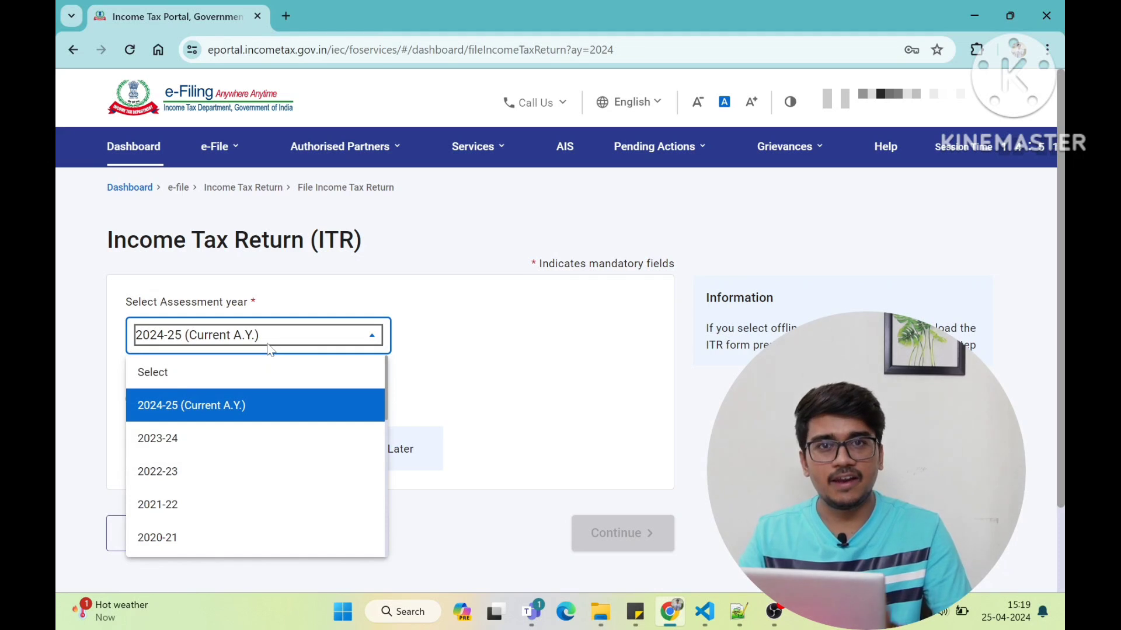
pyautogui.click(80, 405)
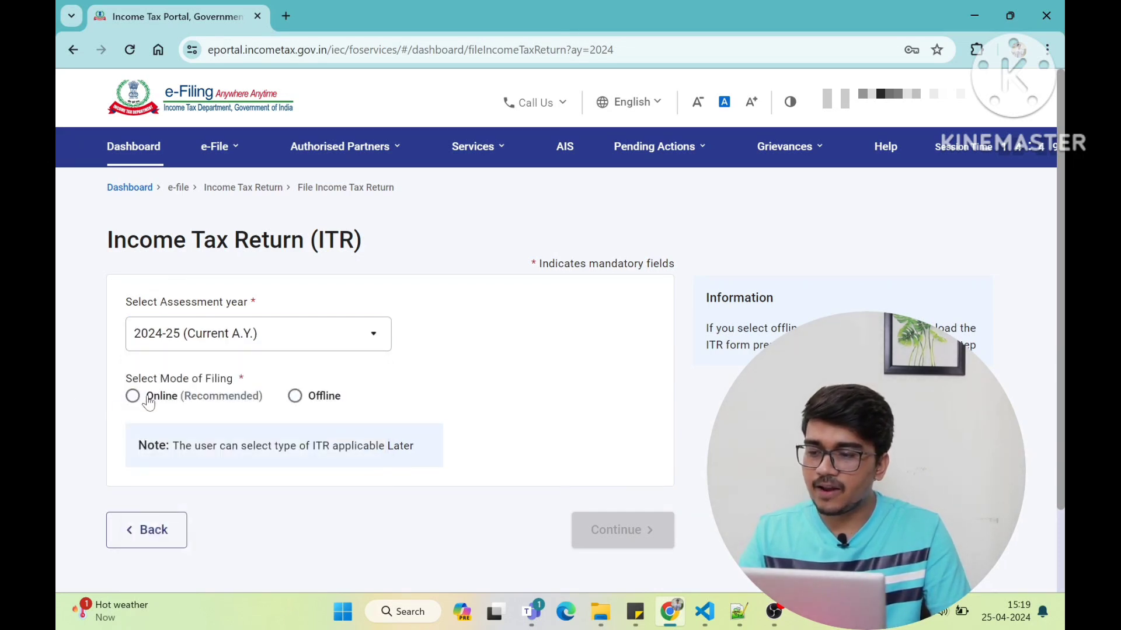
pyautogui.click(133, 397)
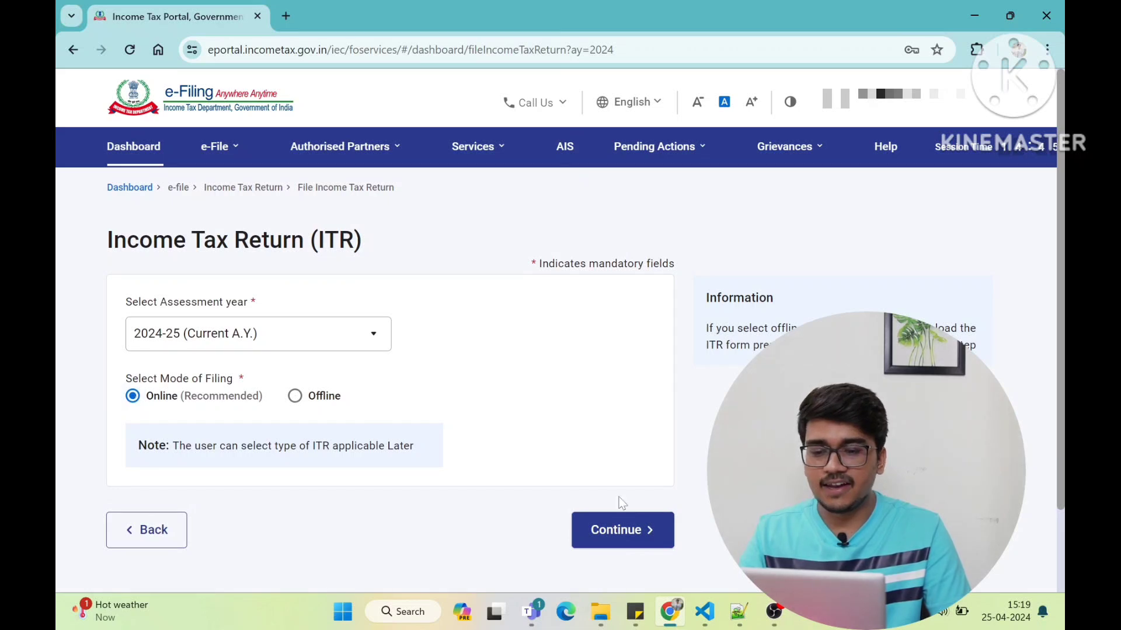
pyautogui.click(639, 534)
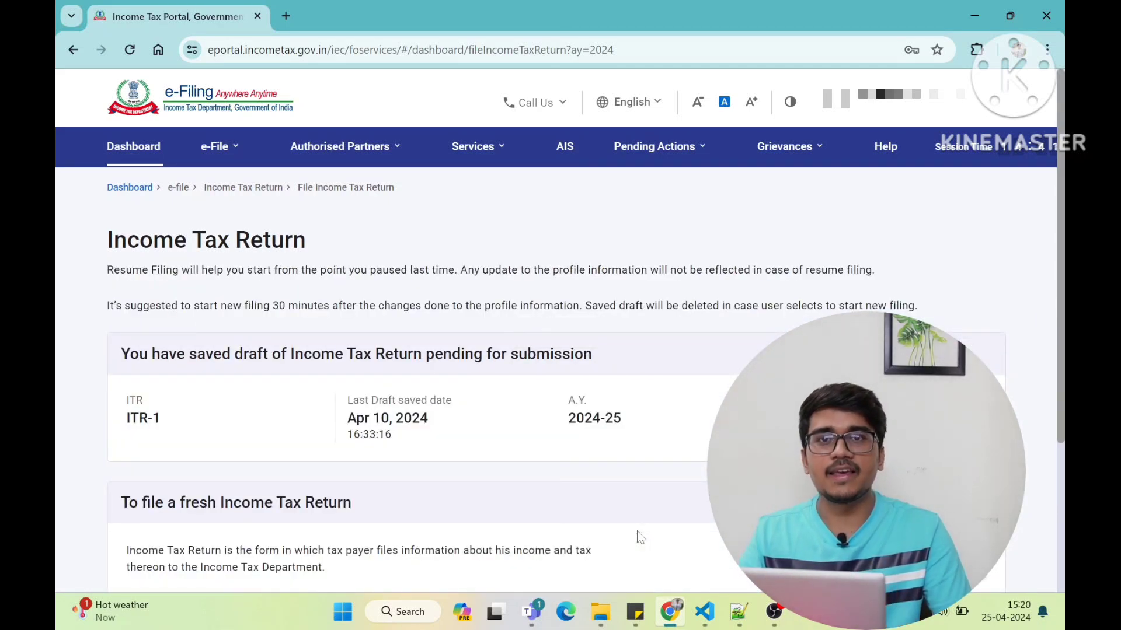
# Start a fresh income tax return instead of resuming the saved draft, and continue with the Individual status.
pyautogui.scroll(-2, 640, 537)
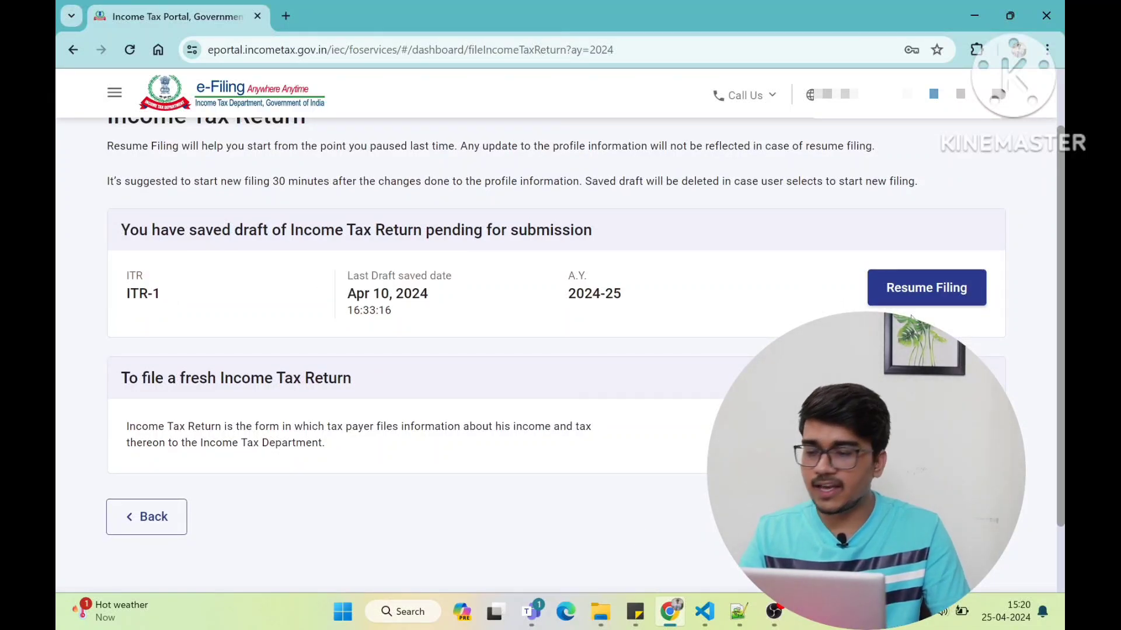
pyautogui.scroll(-1, 432, 337)
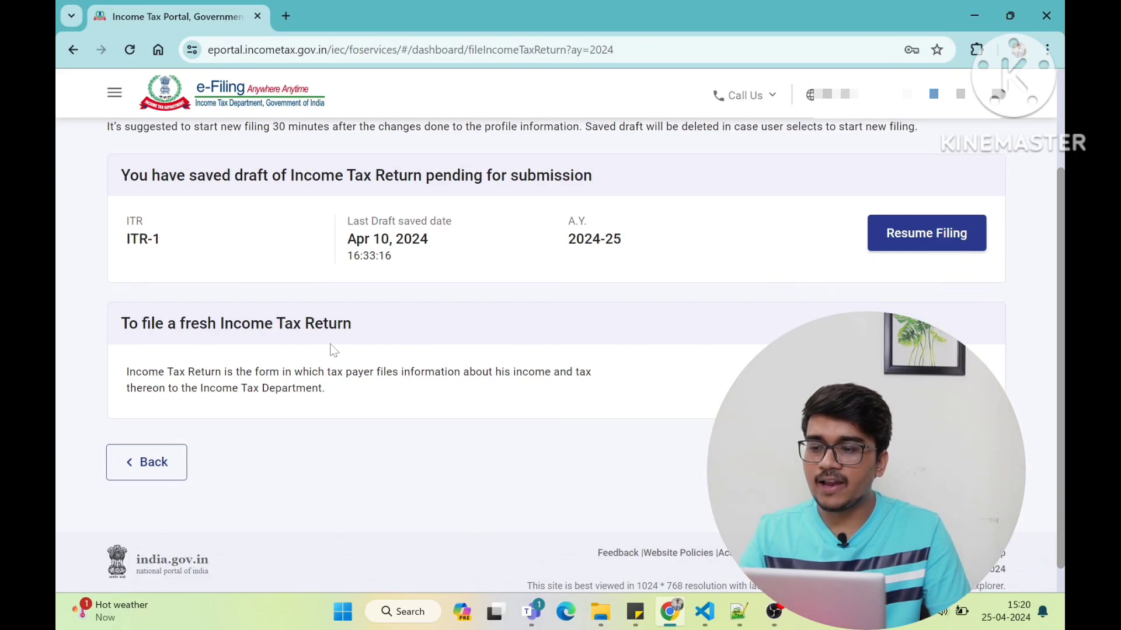
pyautogui.scroll(-1, 362, 345)
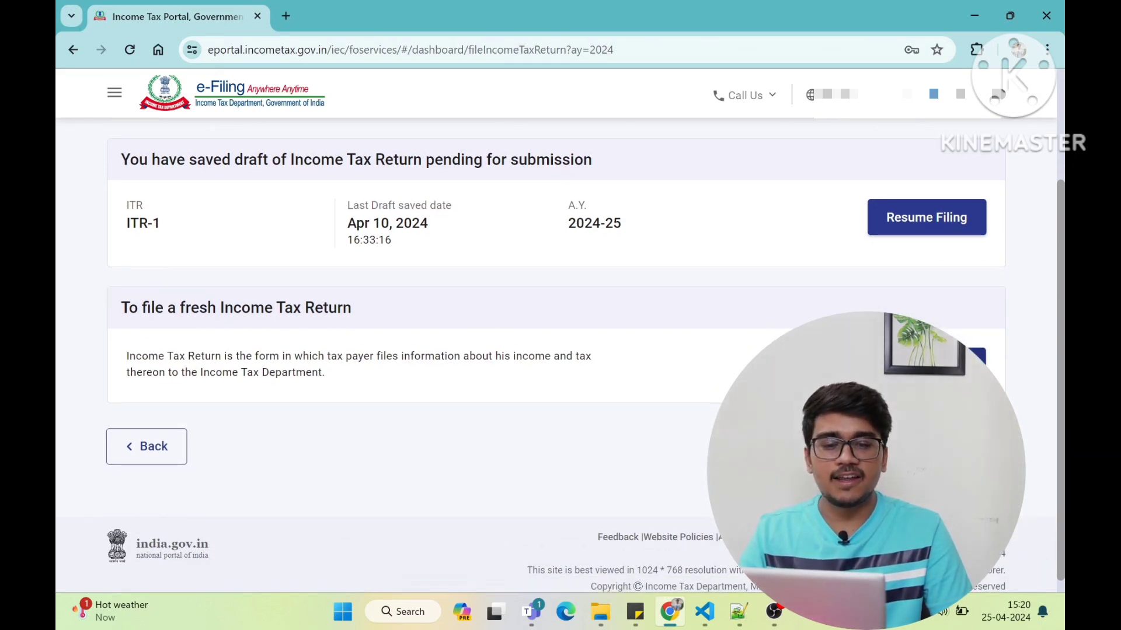
pyautogui.click(926, 366)
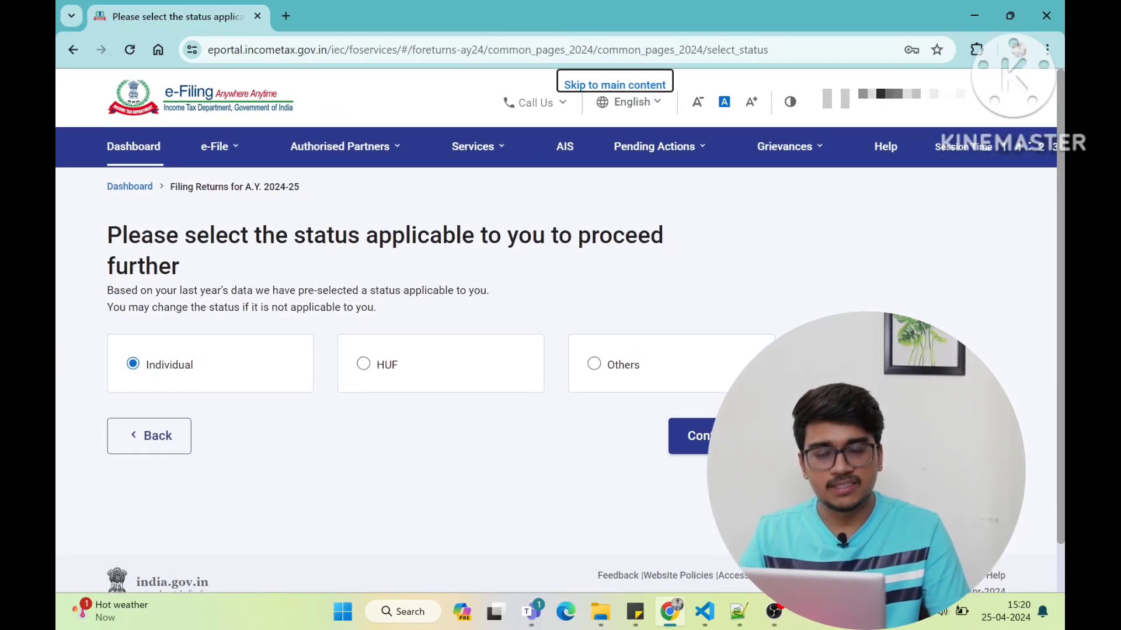
pyautogui.click(691, 436)
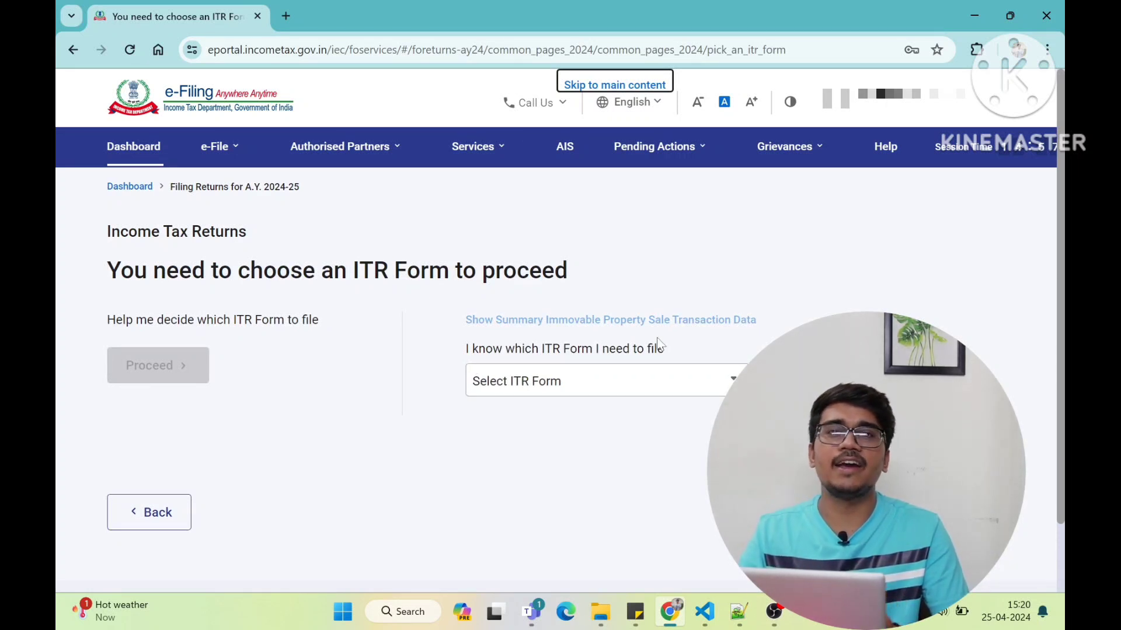
# Choose ITR - 1 as the form to file and proceed with it.
pyautogui.click(569, 395)
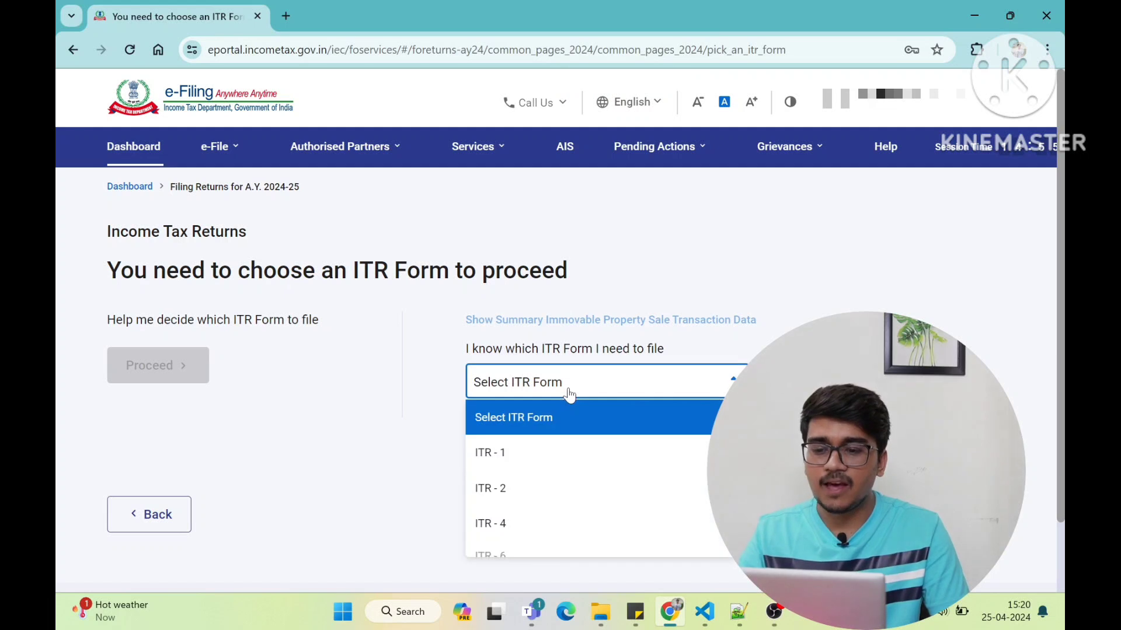
pyautogui.scroll(-1, 506, 459)
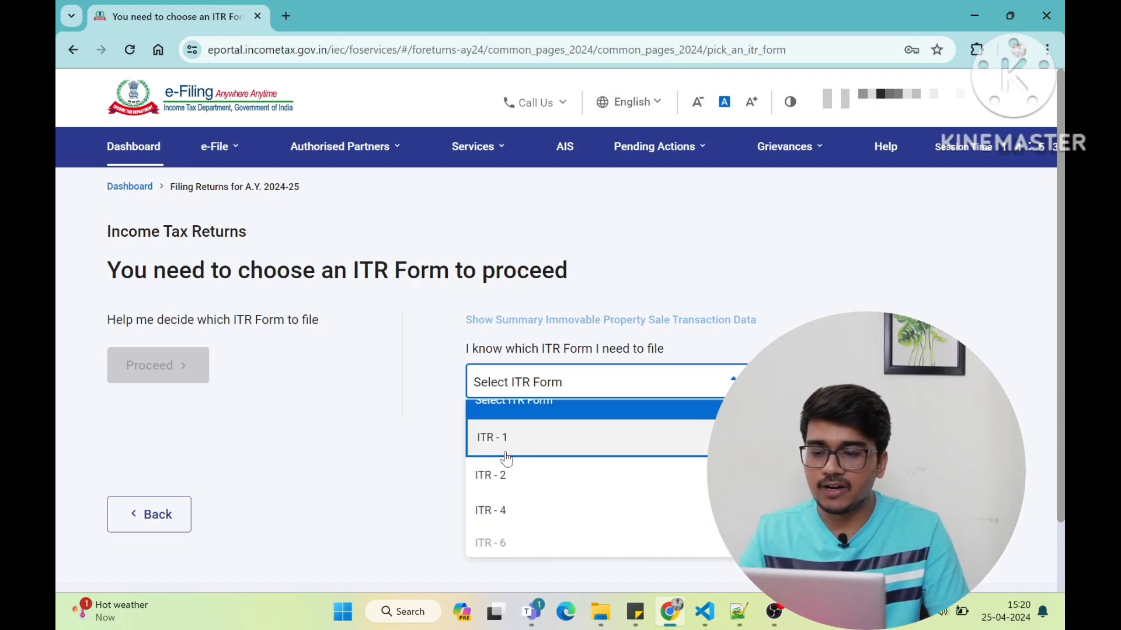
pyautogui.scroll(1, 506, 460)
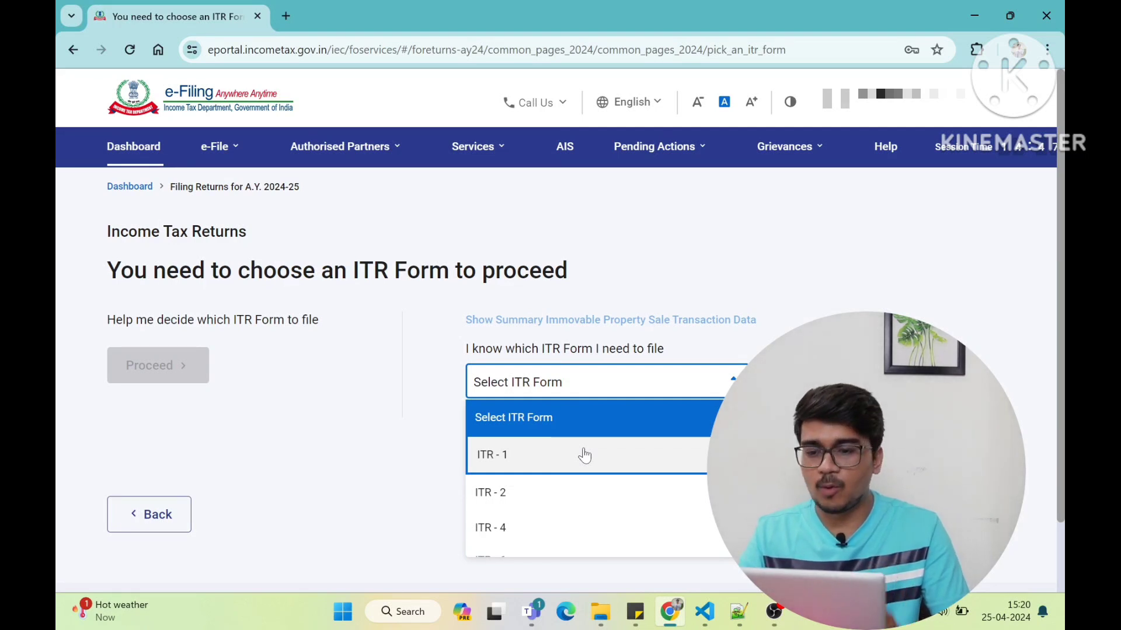
pyautogui.click(539, 460)
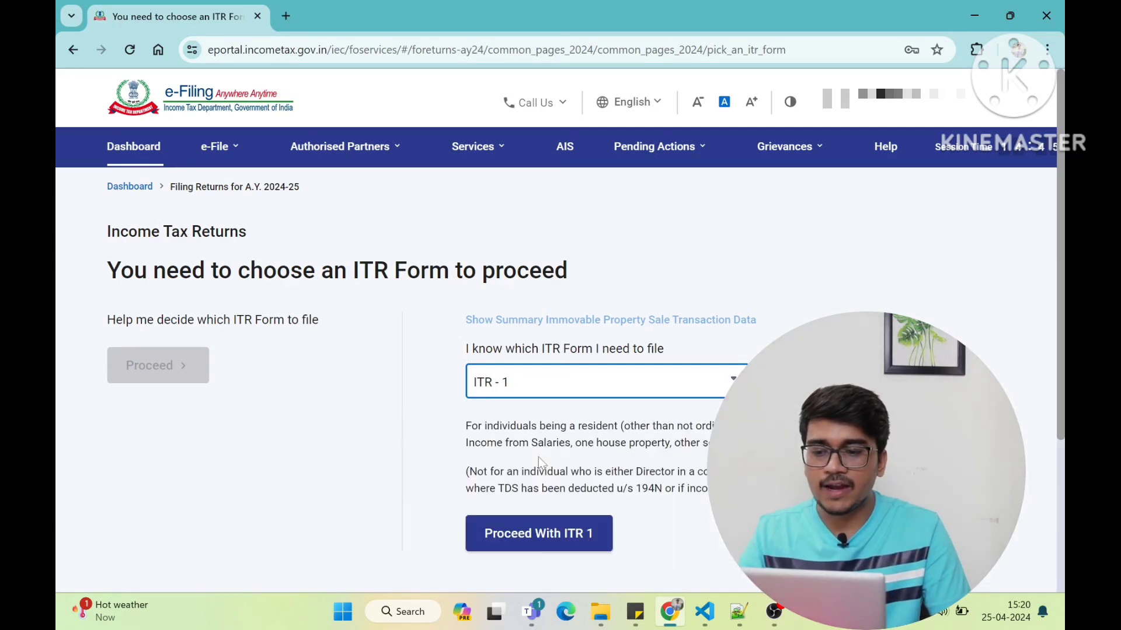
pyautogui.click(499, 459)
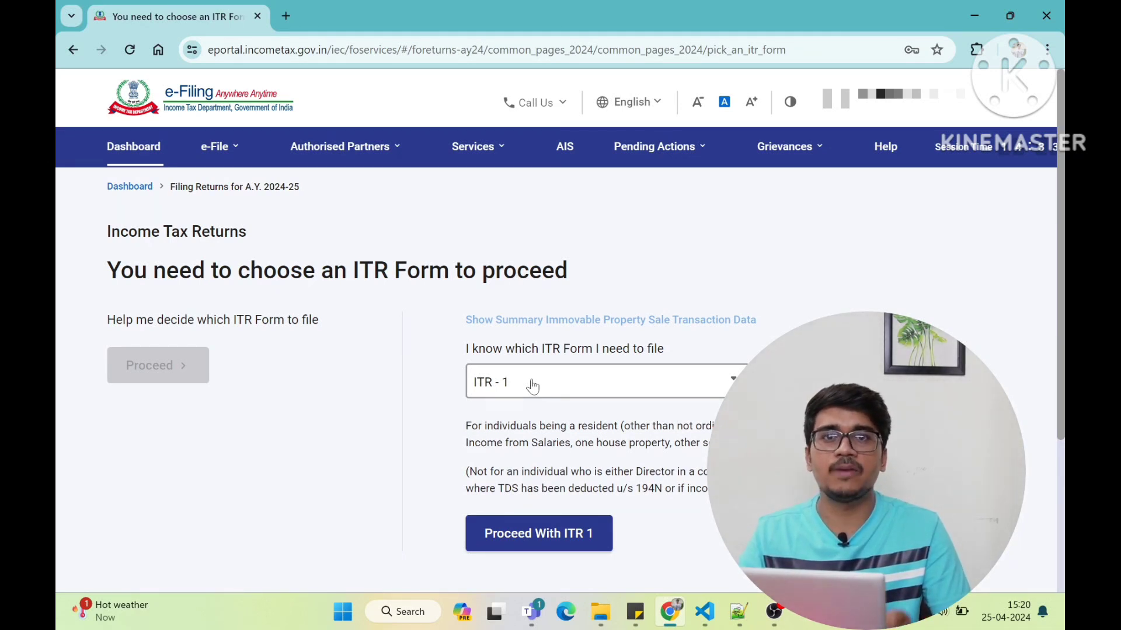
pyautogui.scroll(-2, 533, 385)
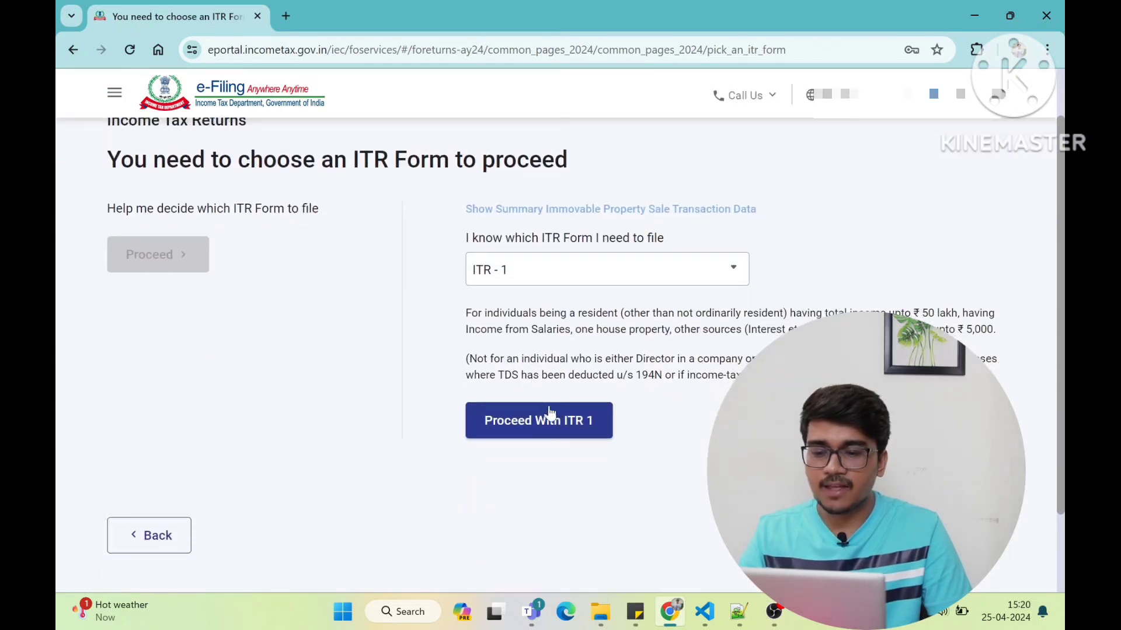
pyautogui.click(562, 432)
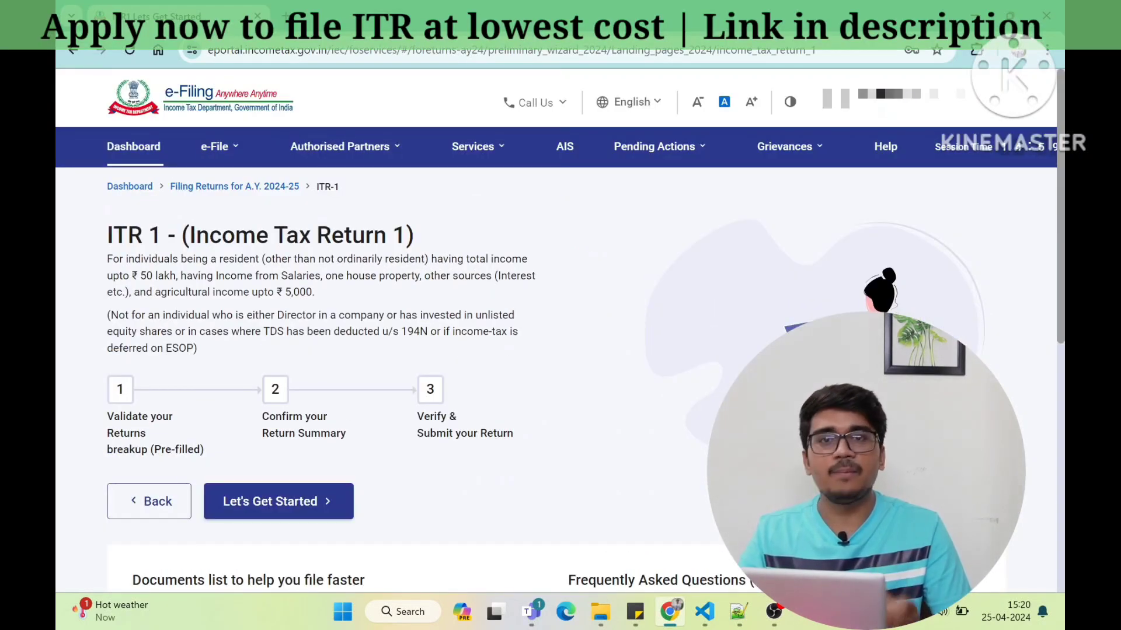
# Begin ITR 1, give "Taxable income is more than basic exemption limit" as the filing reason, and acknowledge the pre-filled data notice.
pyautogui.click(301, 520)
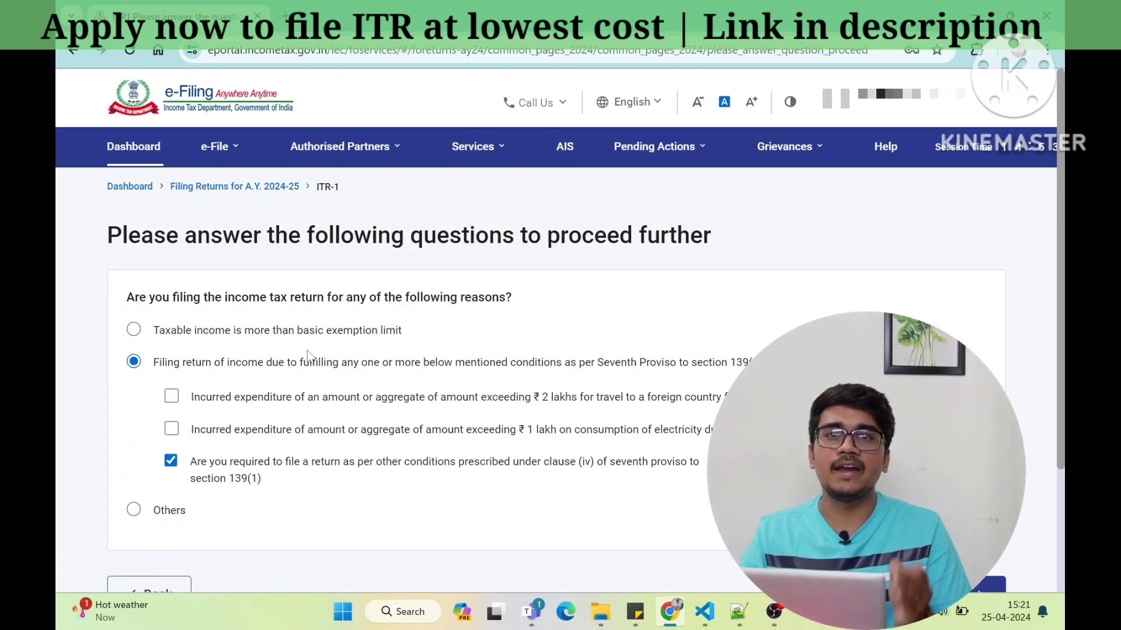
pyautogui.click(134, 330)
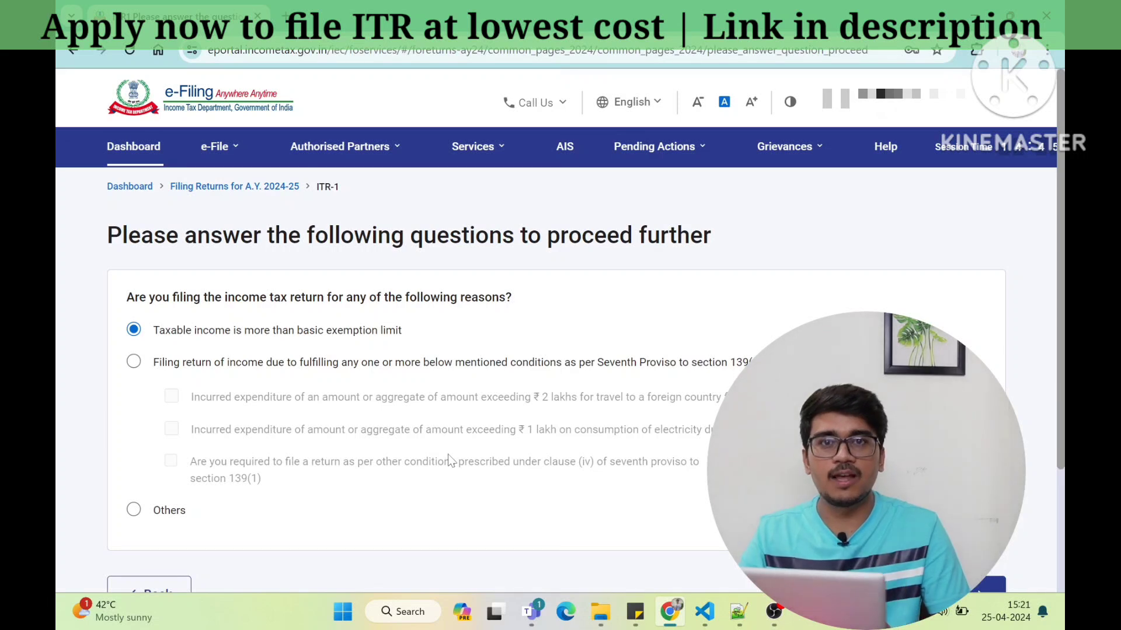
pyautogui.scroll(-2, 500, 421)
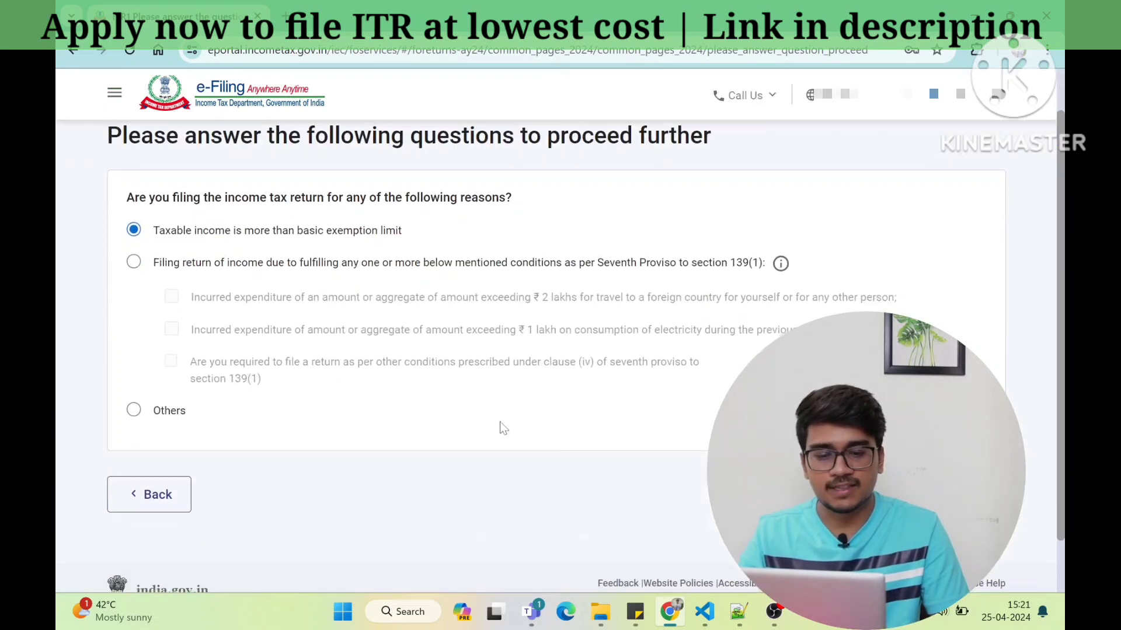
pyautogui.click(955, 492)
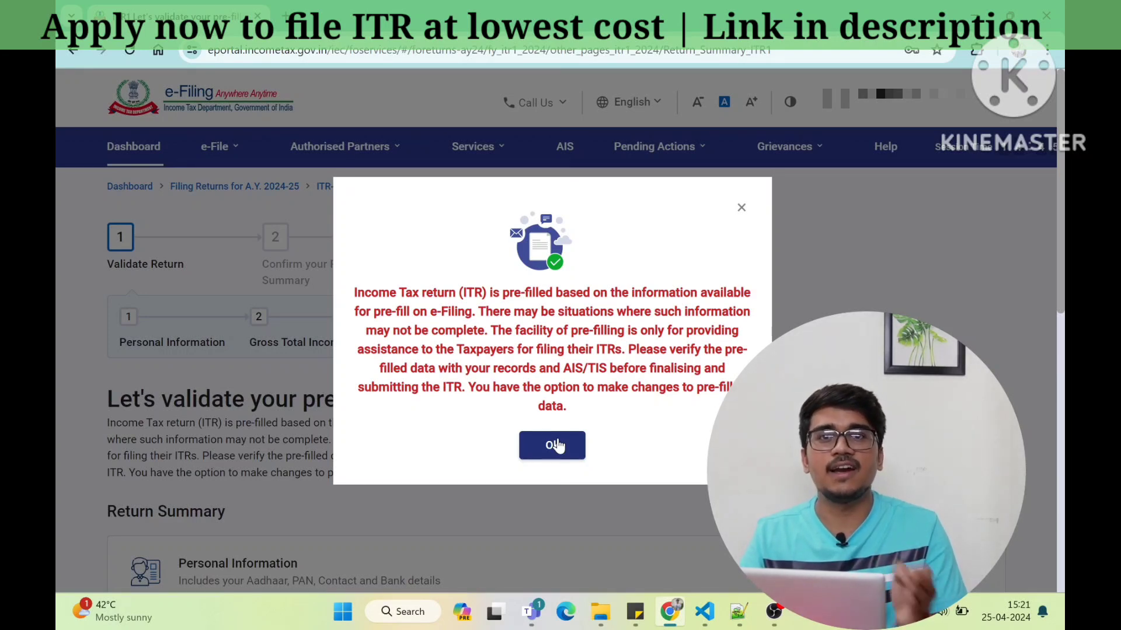
pyautogui.click(555, 446)
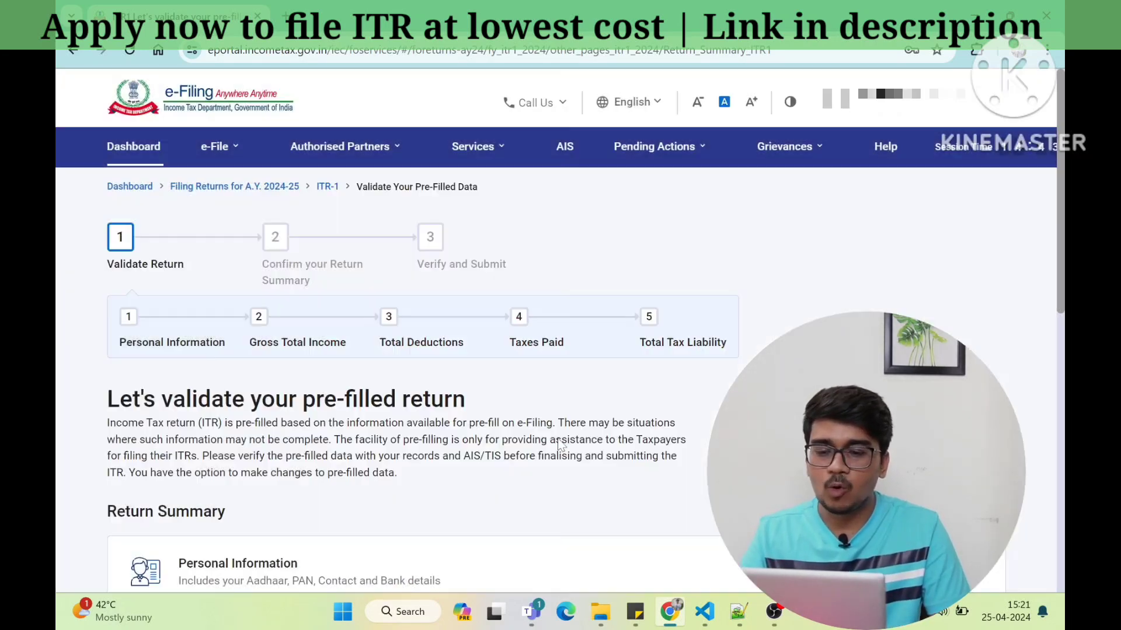
# Review the sections of the pre-filled return summary and open Personal Information for verification.
pyautogui.scroll(-3, 559, 446)
pyautogui.scroll(-5, 558, 446)
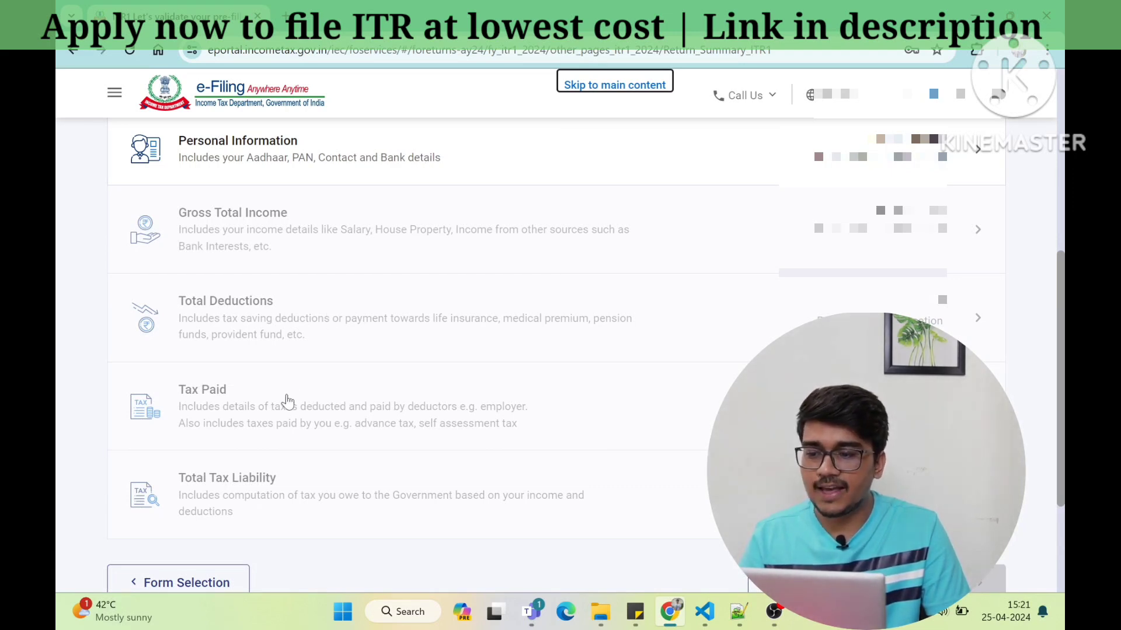
pyautogui.scroll(3, 510, 413)
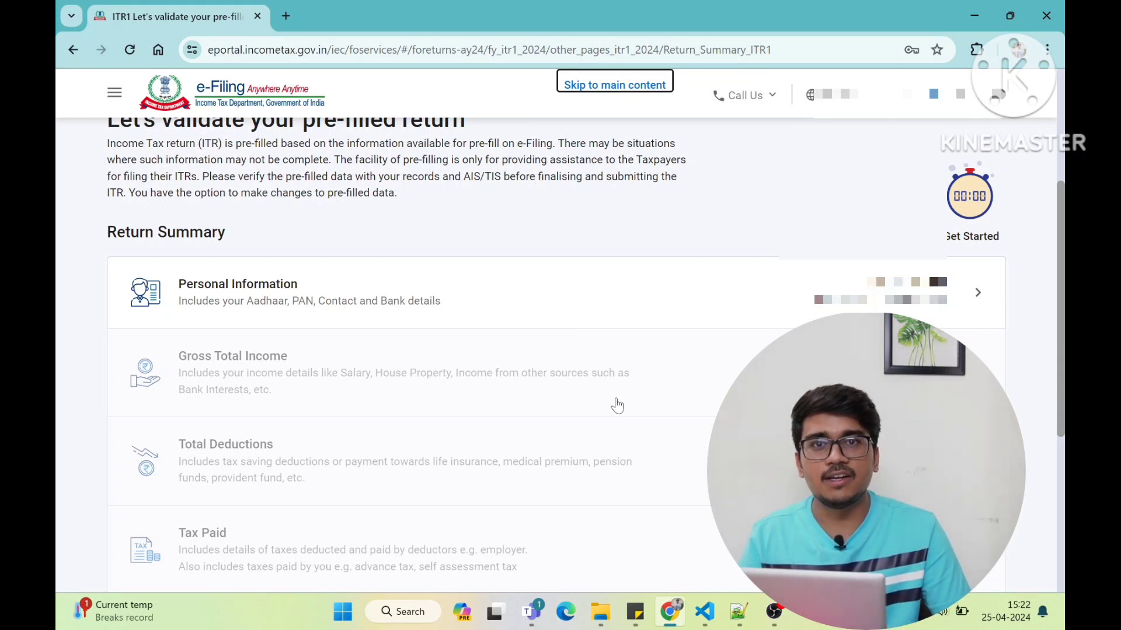
pyautogui.scroll(2, 617, 405)
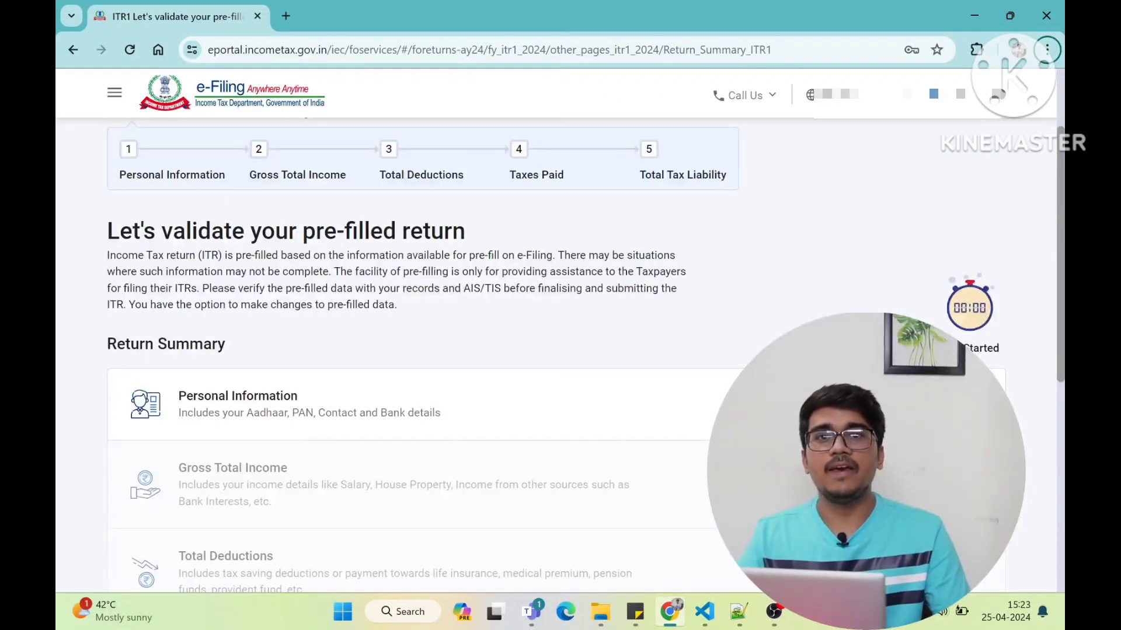
pyautogui.scroll(-2, 625, 305)
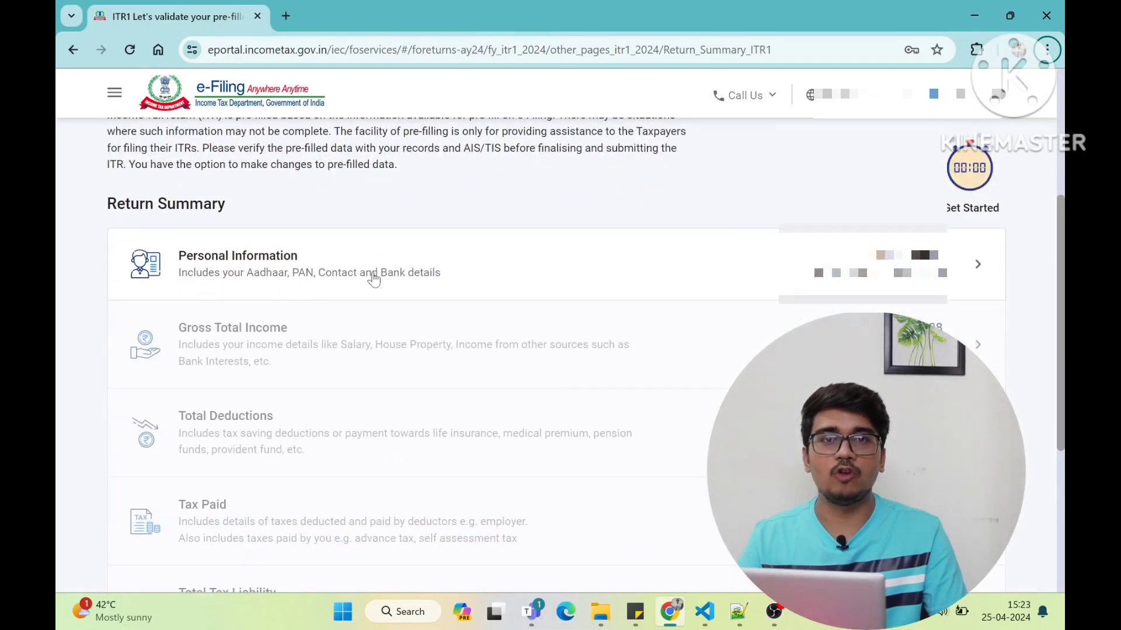
pyautogui.click(373, 279)
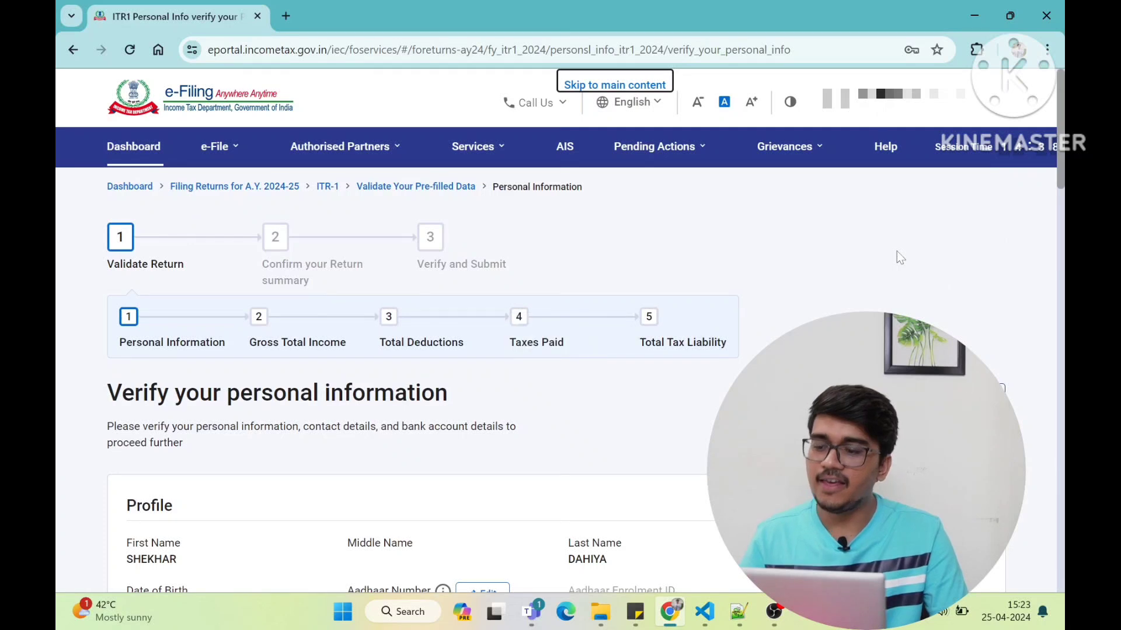
# Check the profile and contact details and set the nature of employment to Others.
pyautogui.scroll(-4, 897, 251)
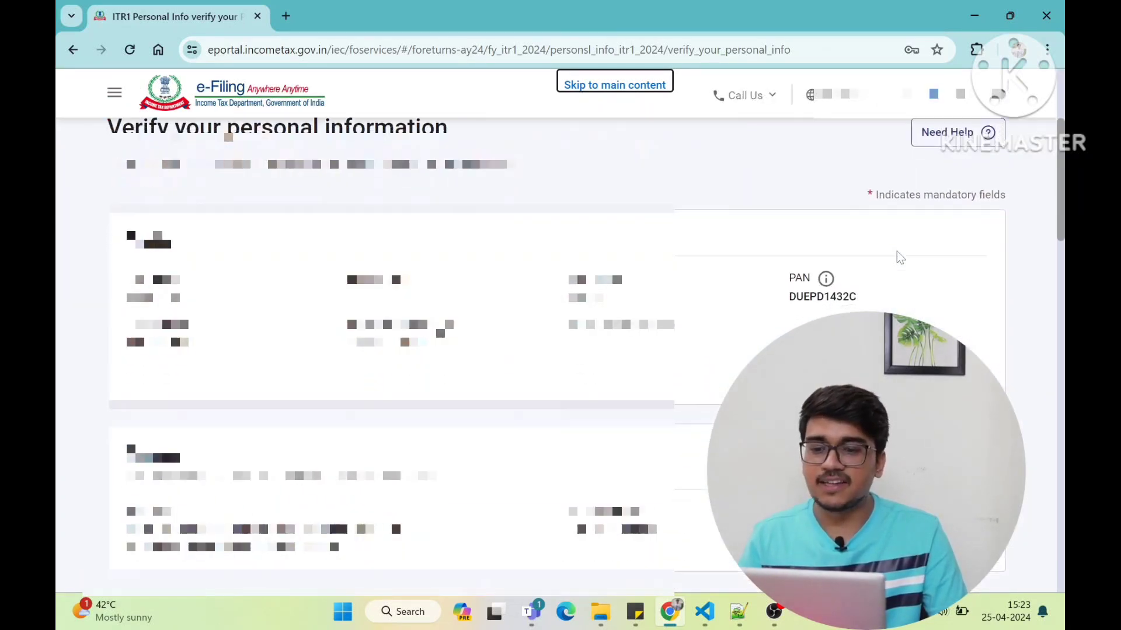
pyautogui.scroll(-2, 896, 251)
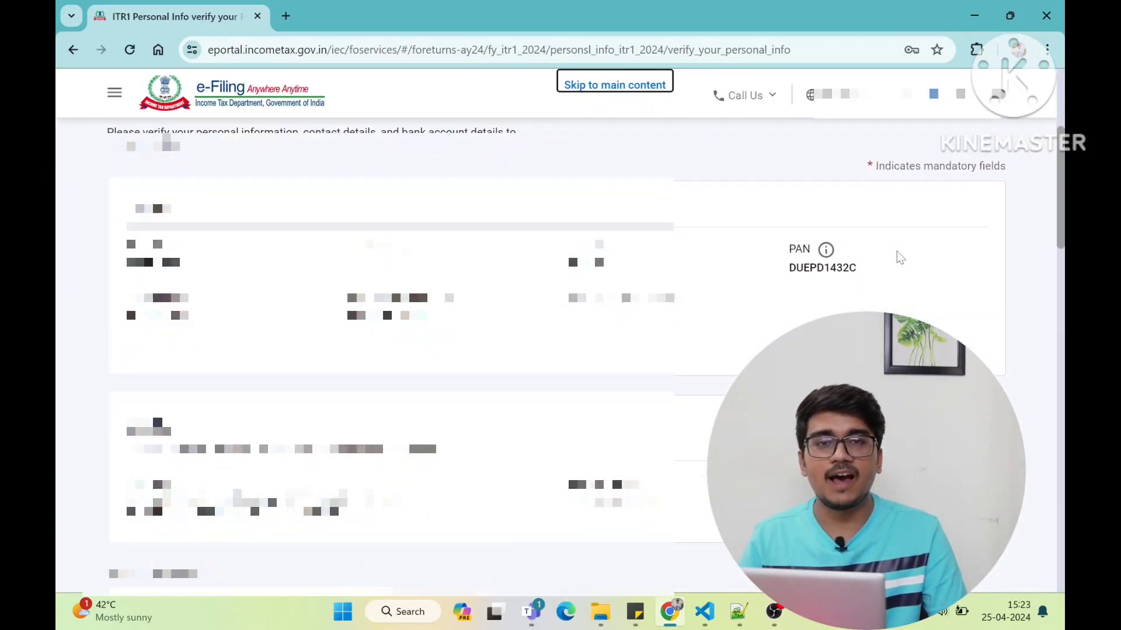
pyautogui.scroll(-3, 897, 251)
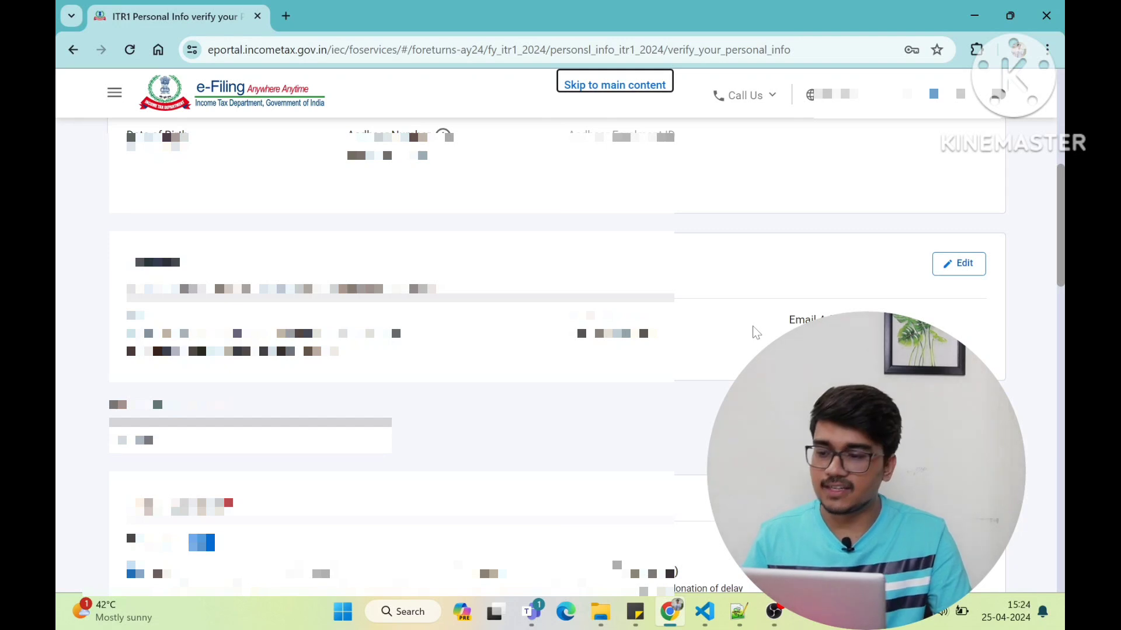
pyautogui.scroll(-1, 757, 333)
pyautogui.click(228, 360)
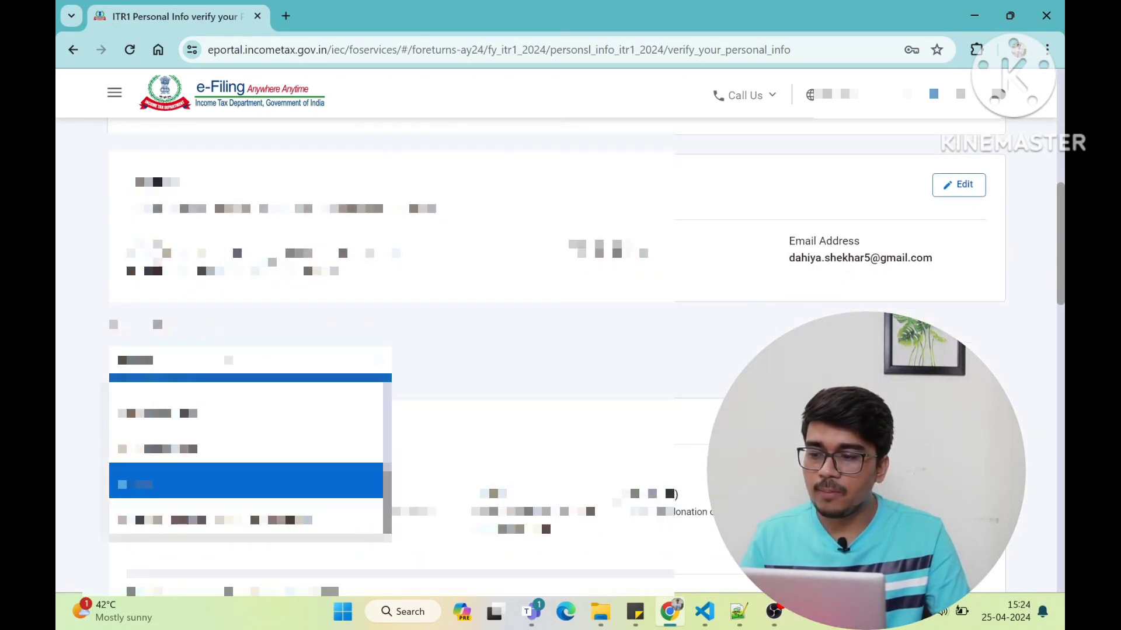
pyautogui.scroll(4, 237, 449)
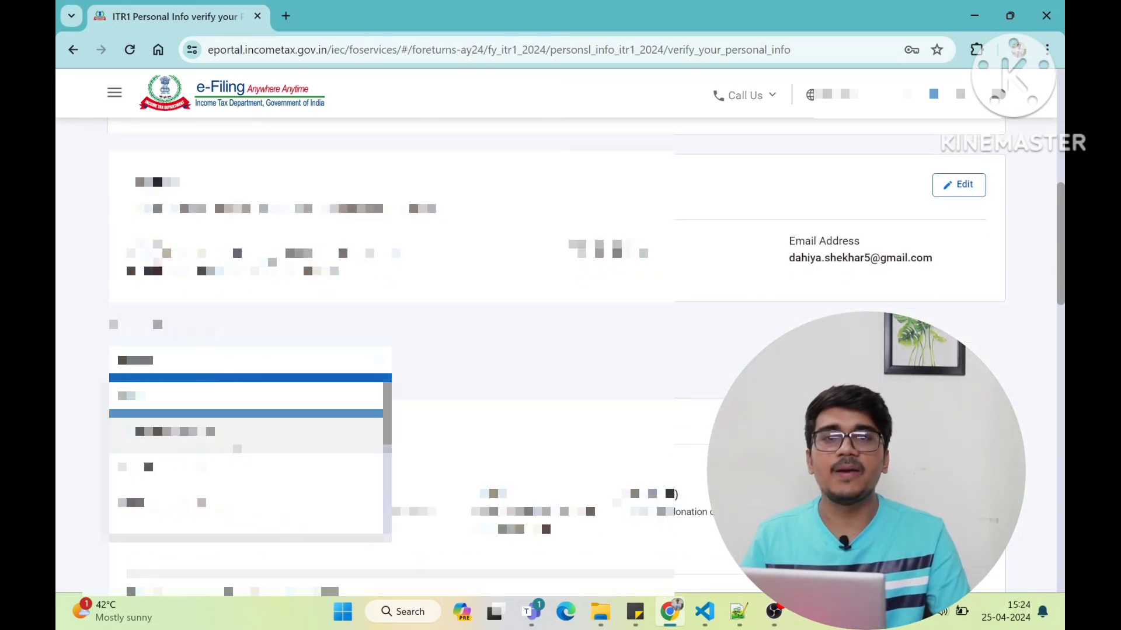
pyautogui.scroll(-1, 281, 438)
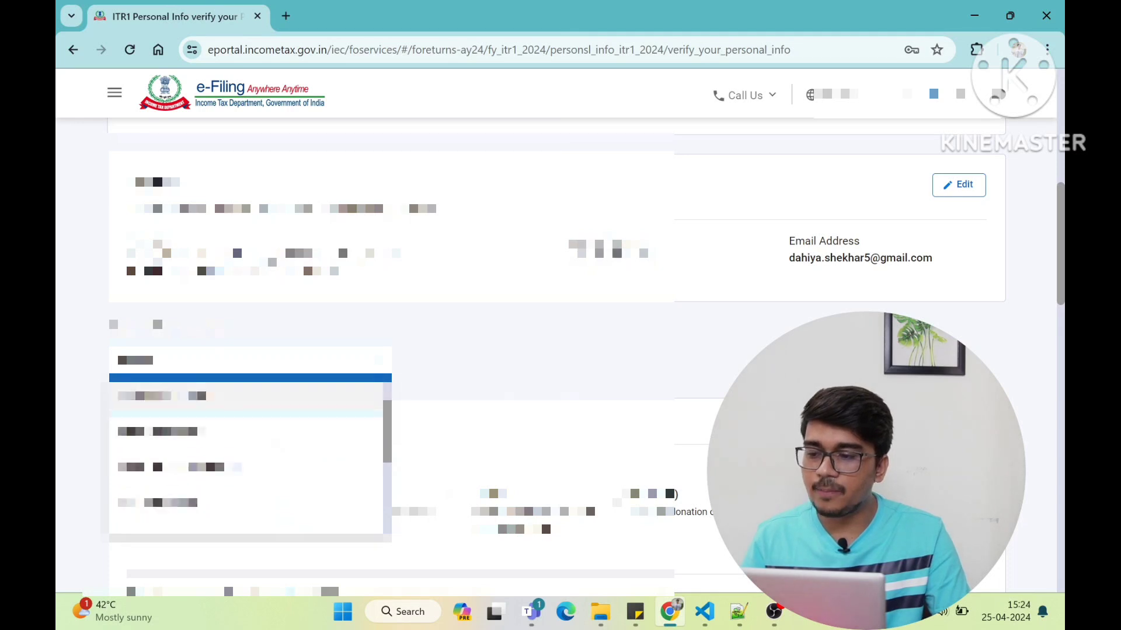
pyautogui.scroll(-3, 281, 441)
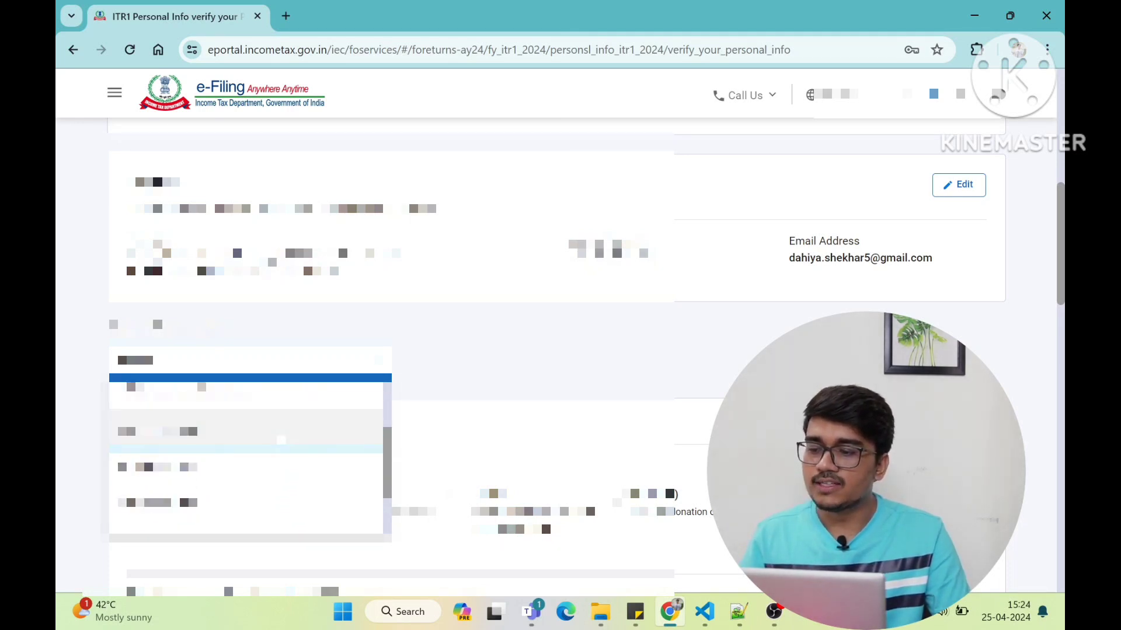
pyautogui.scroll(-2, 246, 449)
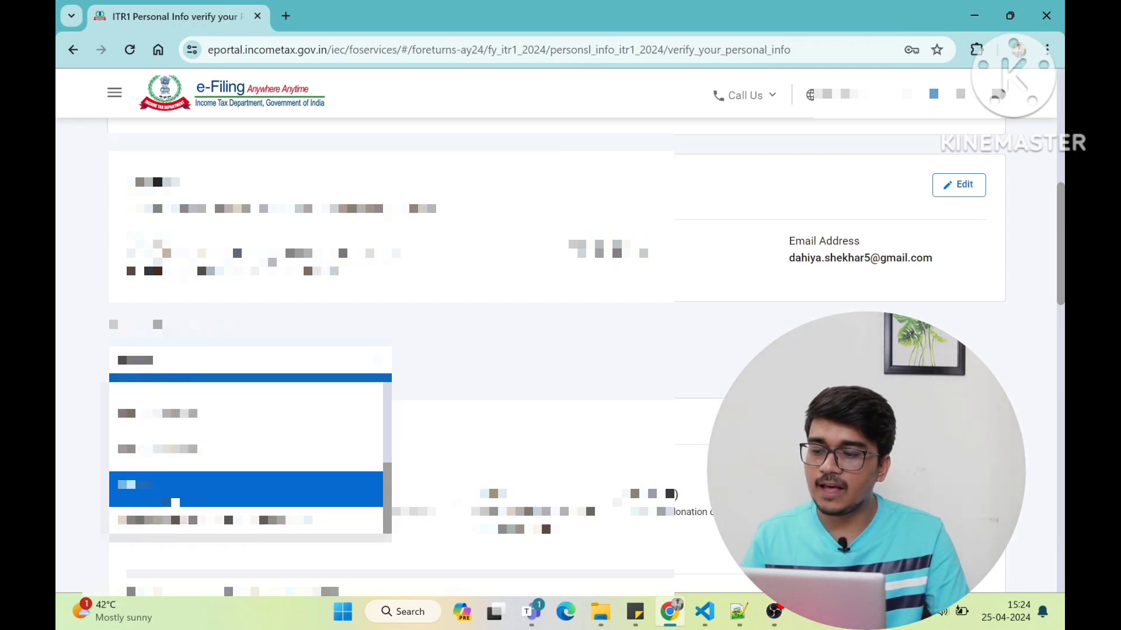
pyautogui.click(173, 499)
# Check the filing section and answer Yes to opting out of the new tax regime u/s 115BAC(6).
pyautogui.scroll(-3, 391, 356)
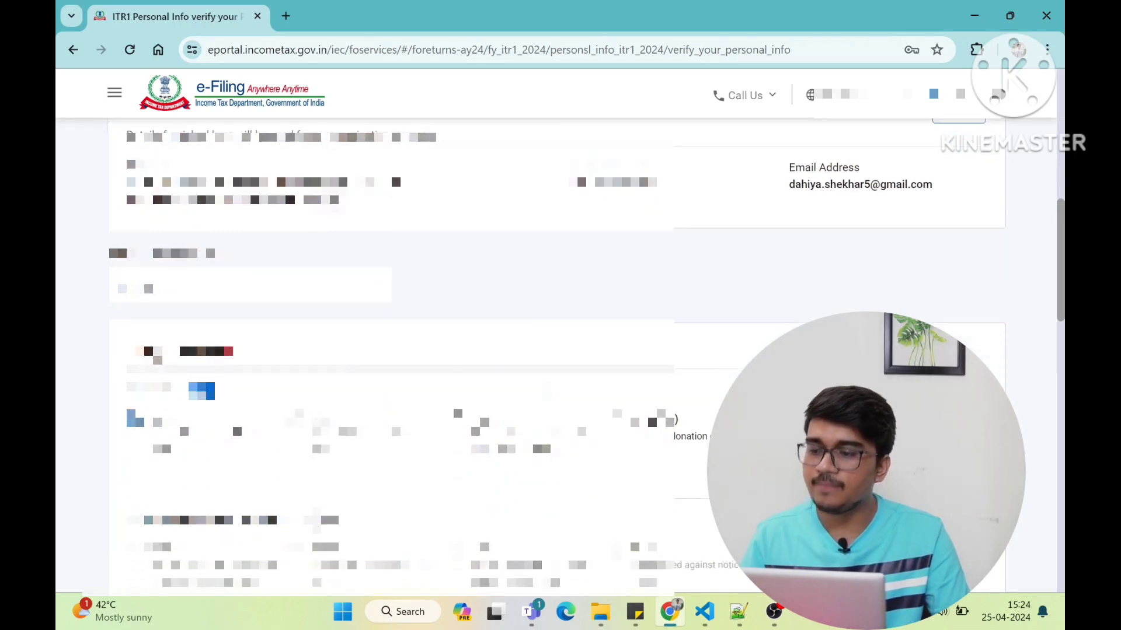
pyautogui.scroll(-1, 297, 266)
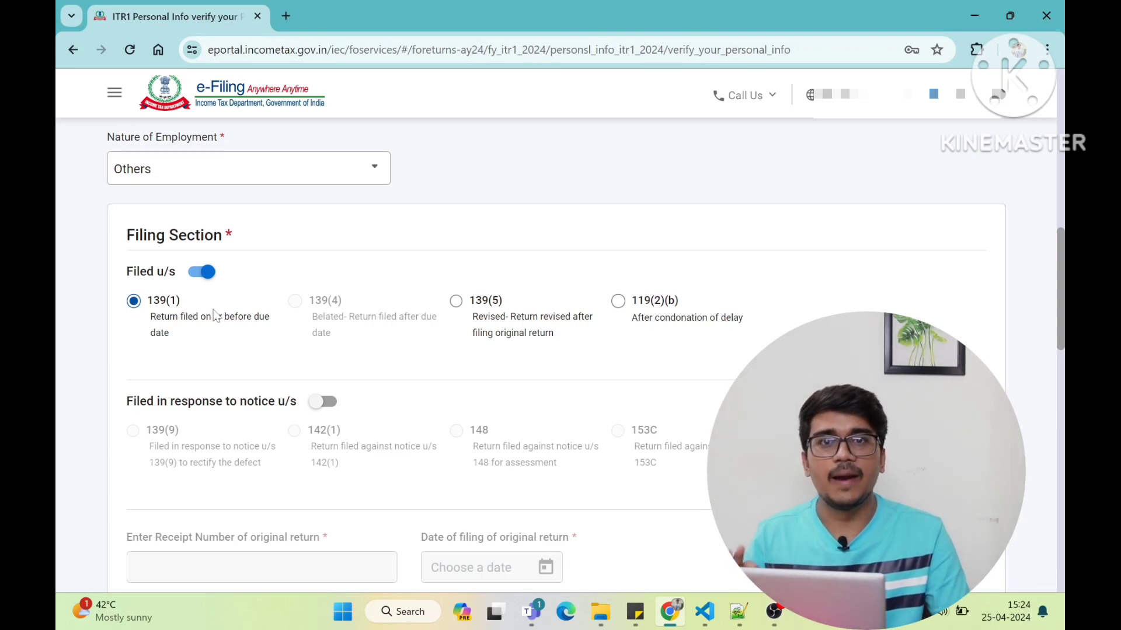
pyautogui.scroll(-6, 213, 313)
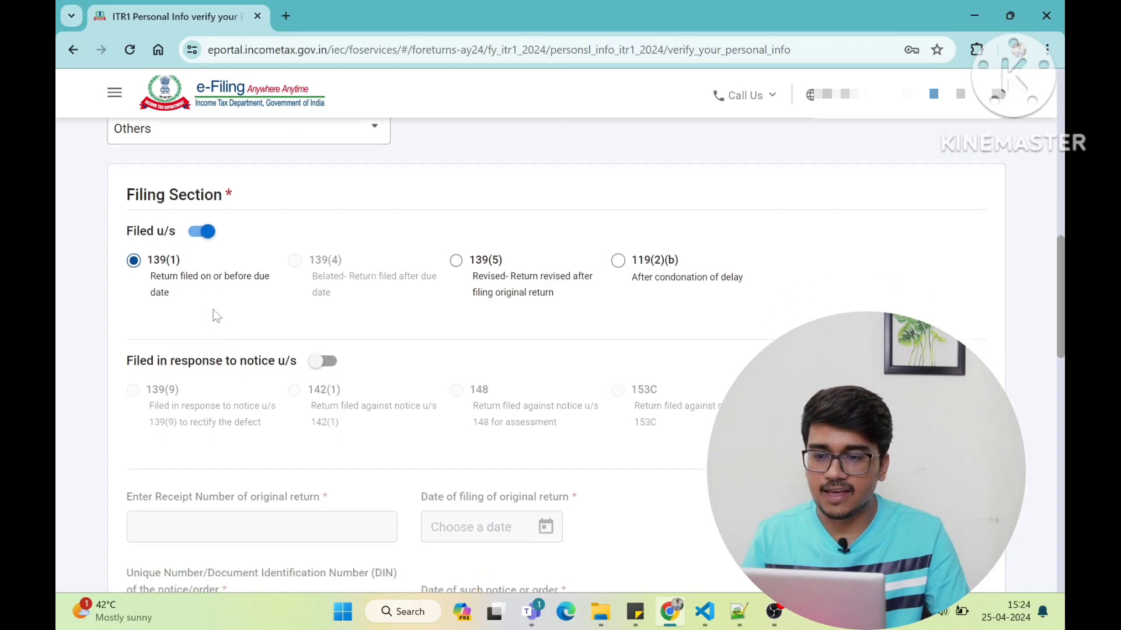
pyautogui.scroll(-1, 212, 310)
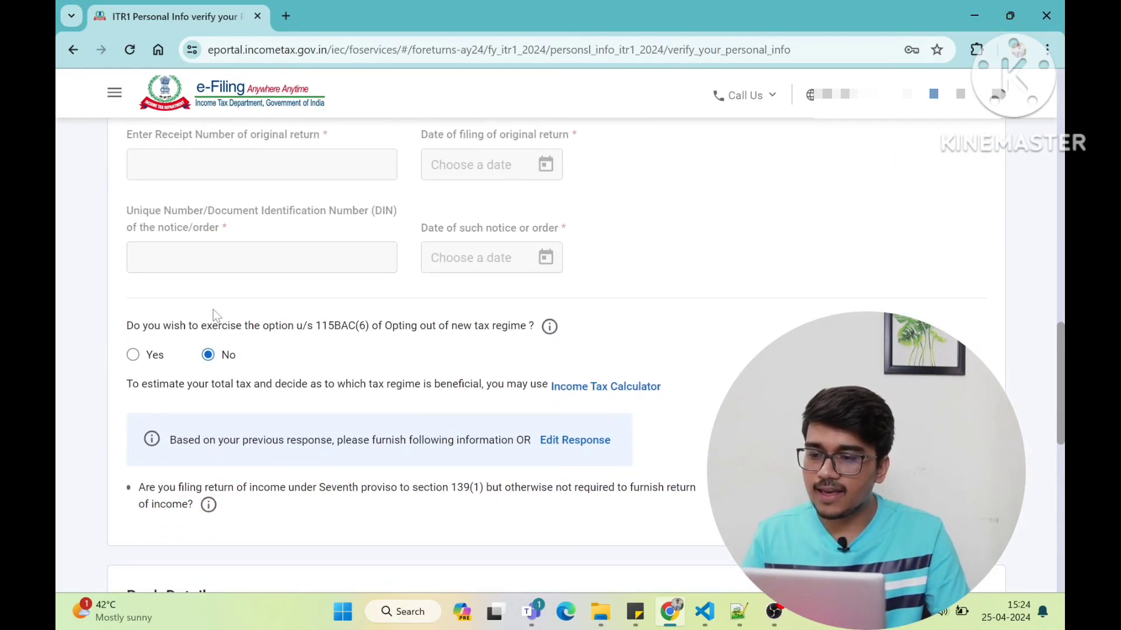
pyautogui.scroll(-1, 119, 306)
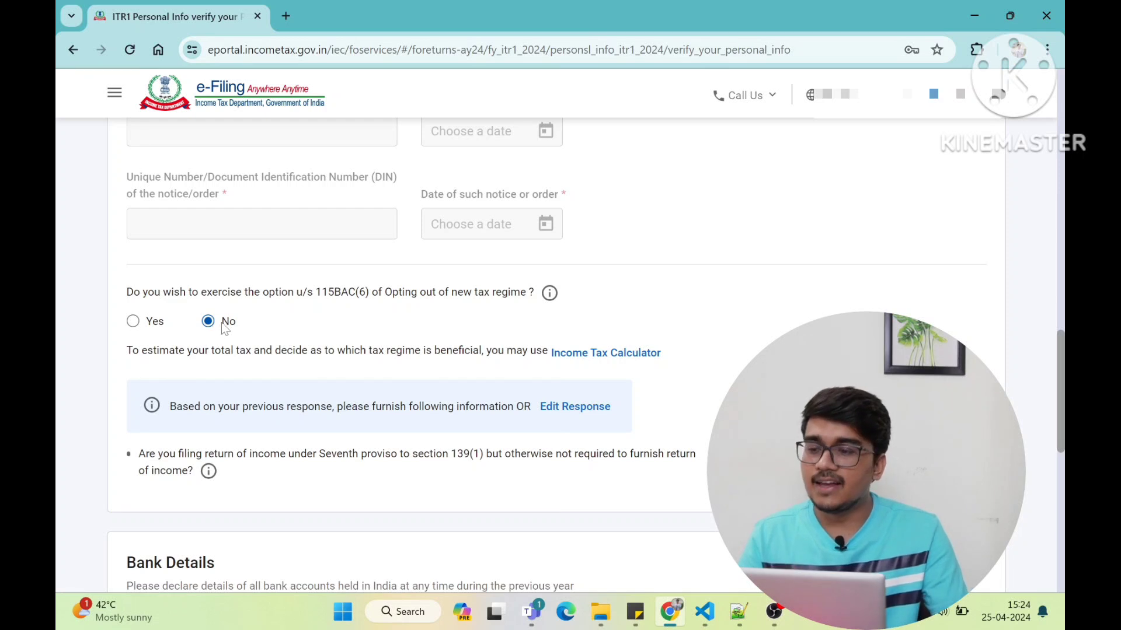
pyautogui.click(133, 323)
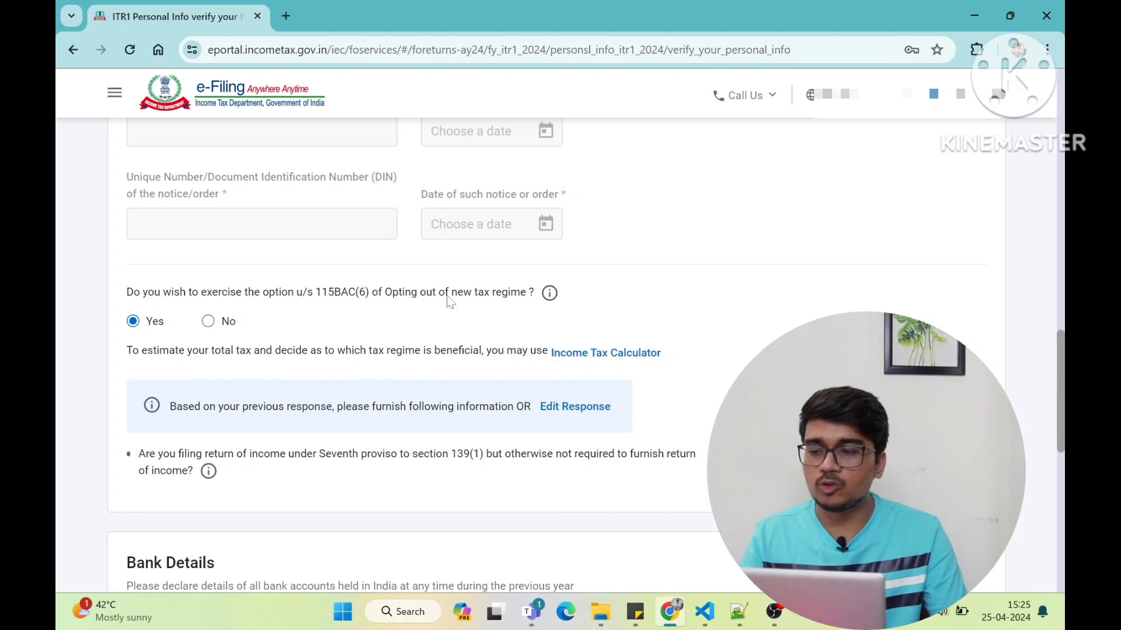
# Open the form for adding another bank account, examine its required fields, and return to the personal information page.
pyautogui.scroll(-5, 448, 301)
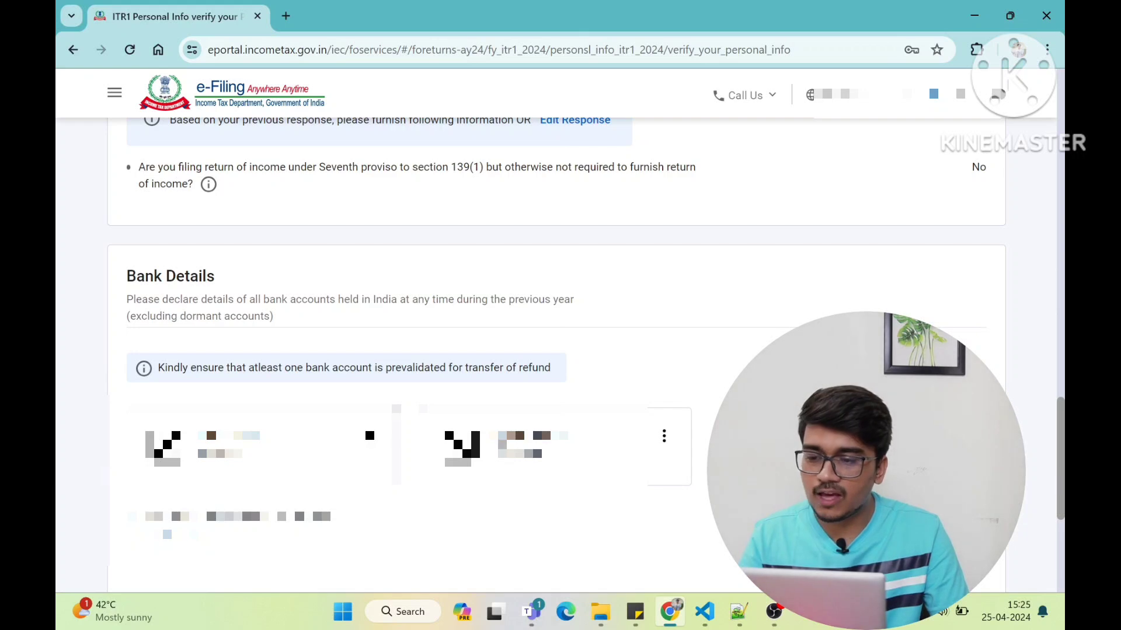
pyautogui.scroll(-1, 557, 354)
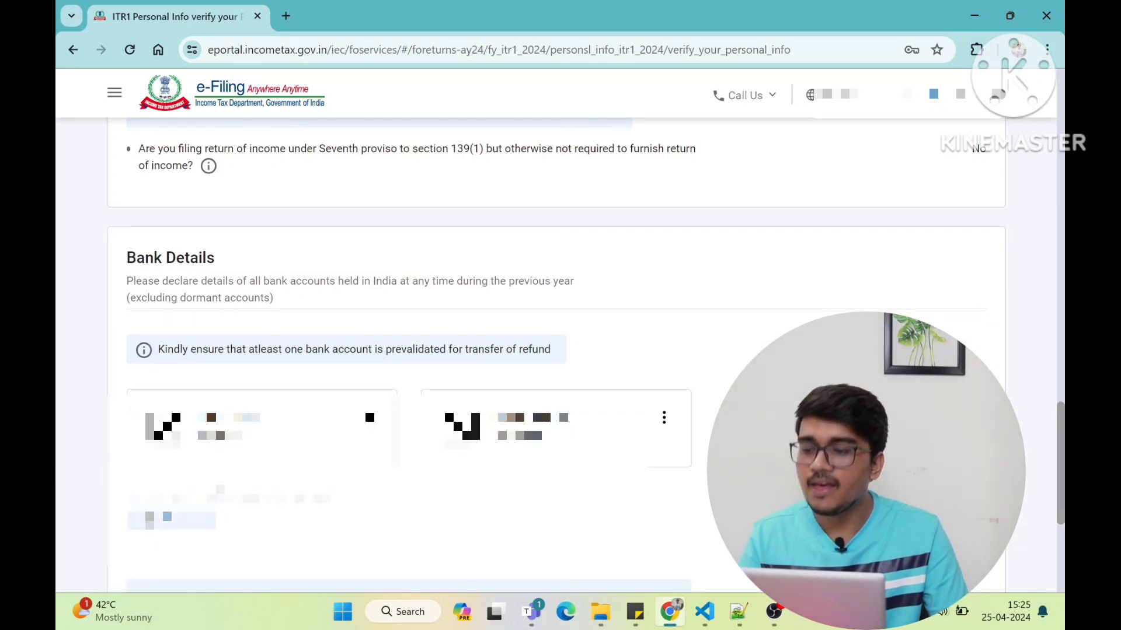
pyautogui.click(169, 523)
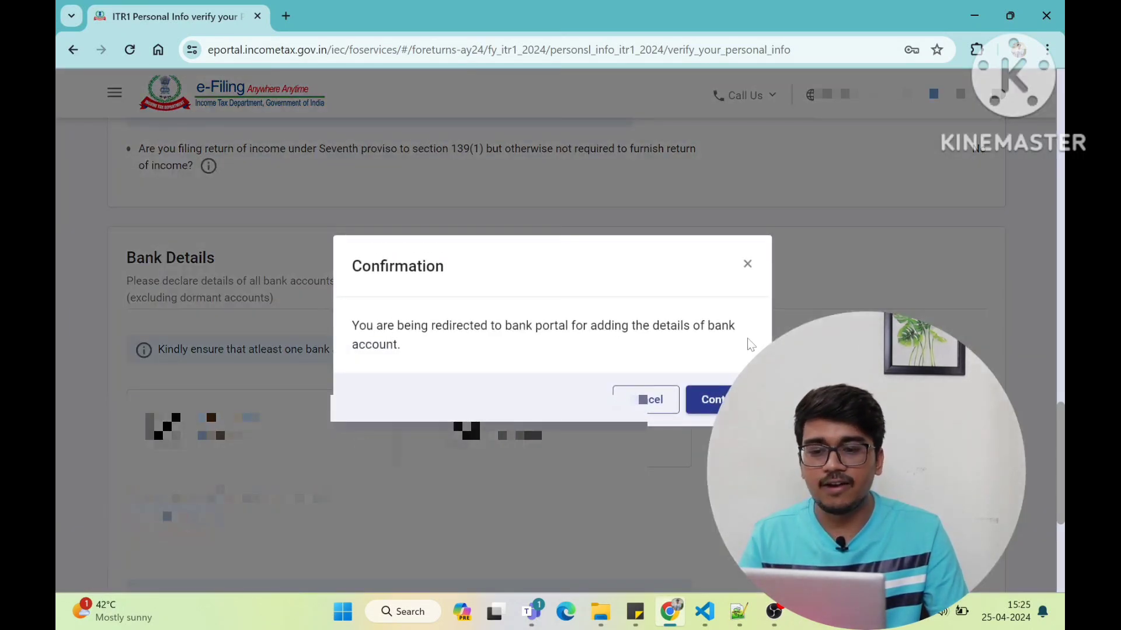
pyautogui.click(708, 399)
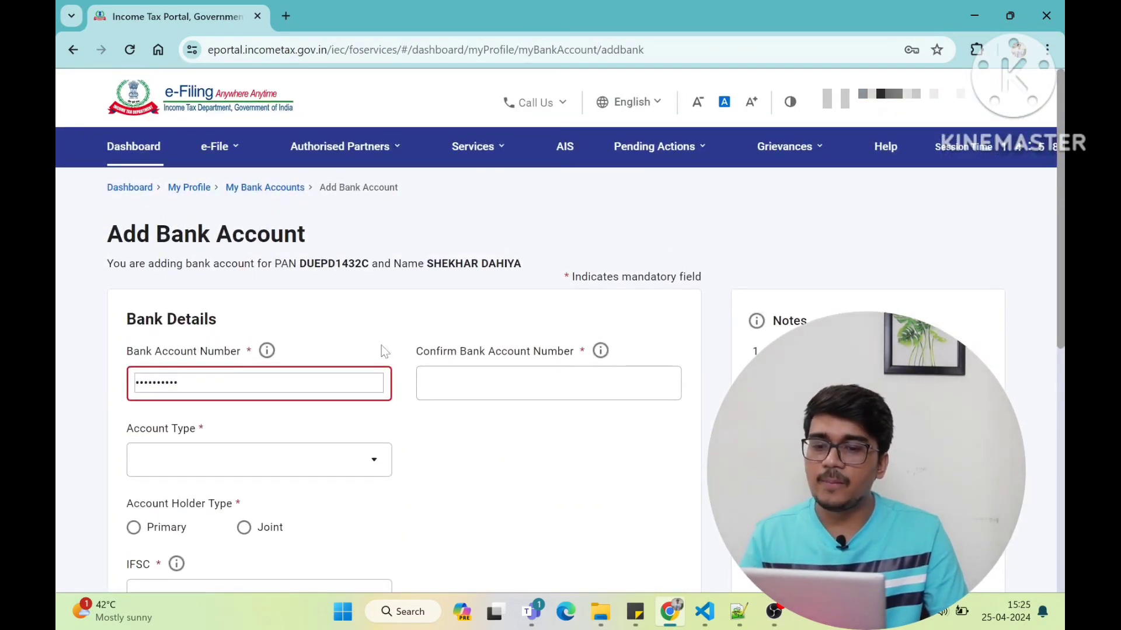
pyautogui.scroll(-3, 507, 345)
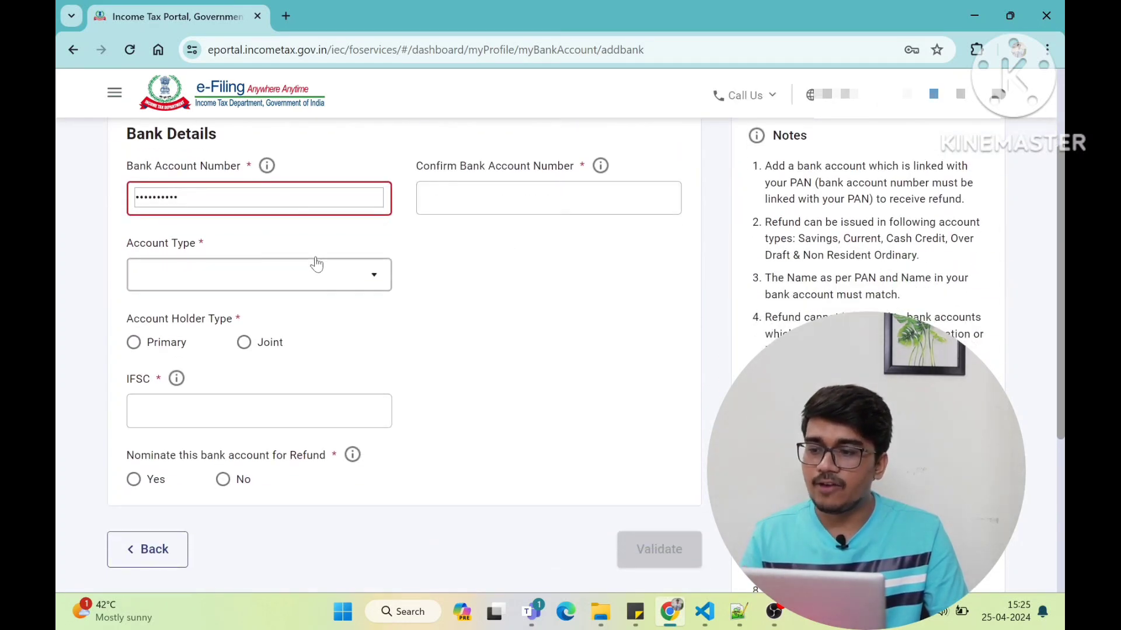
pyautogui.click(312, 280)
pyautogui.click(642, 344)
pyautogui.scroll(-1, 642, 344)
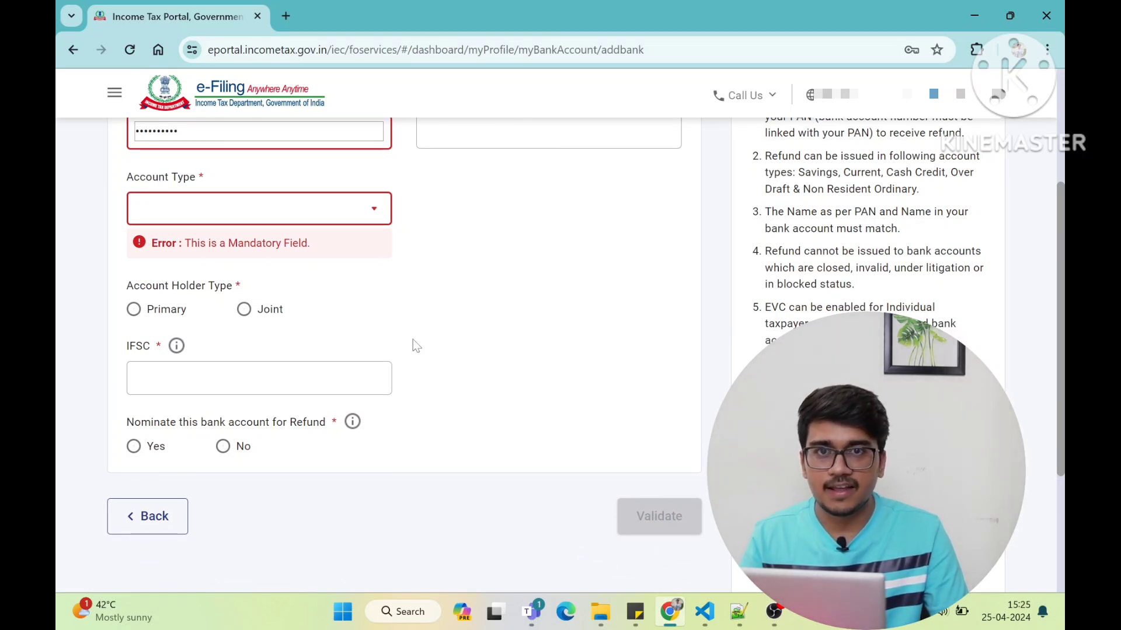
pyautogui.click(140, 518)
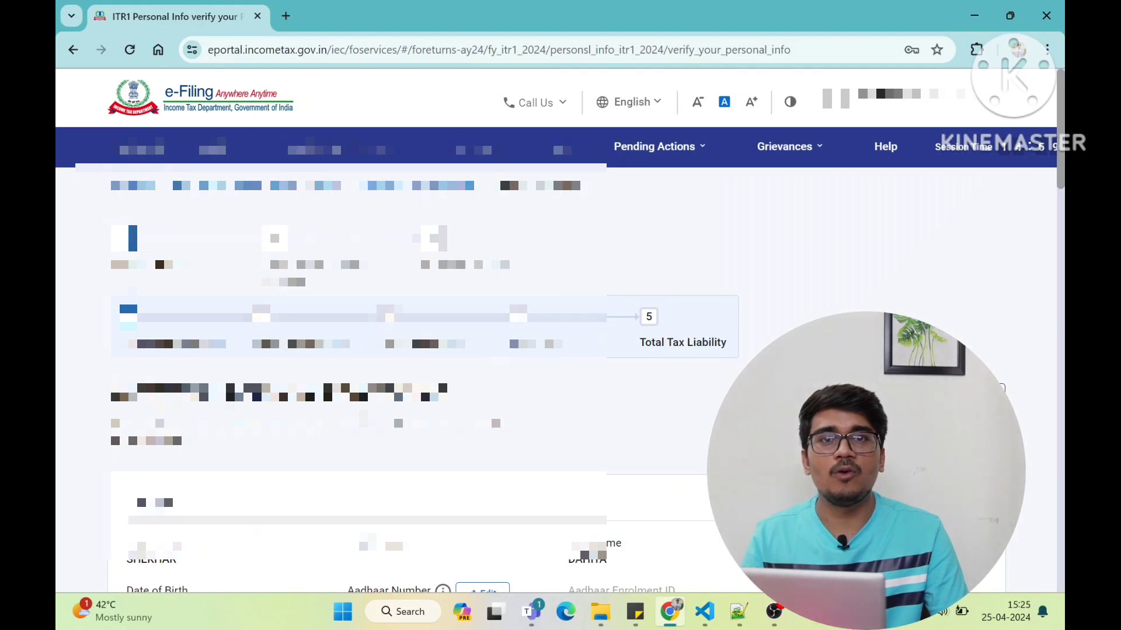
# Check the available actions for the second bank account in Bank Details and confirm the Personal Information section.
pyautogui.scroll(-15, 380, 351)
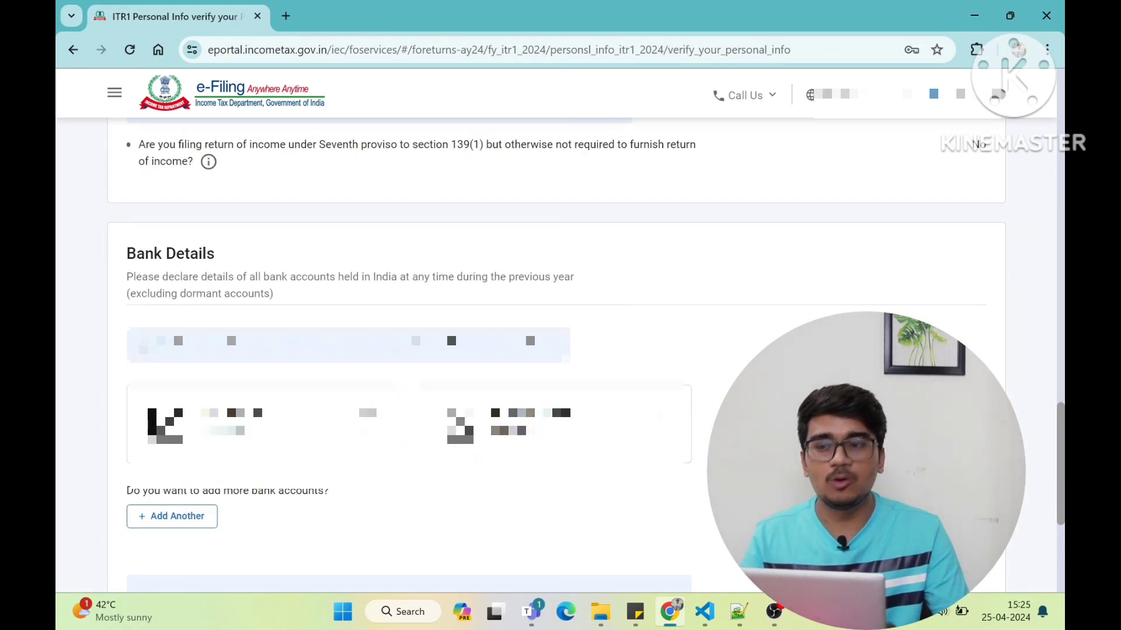
pyautogui.scroll(-1, 408, 350)
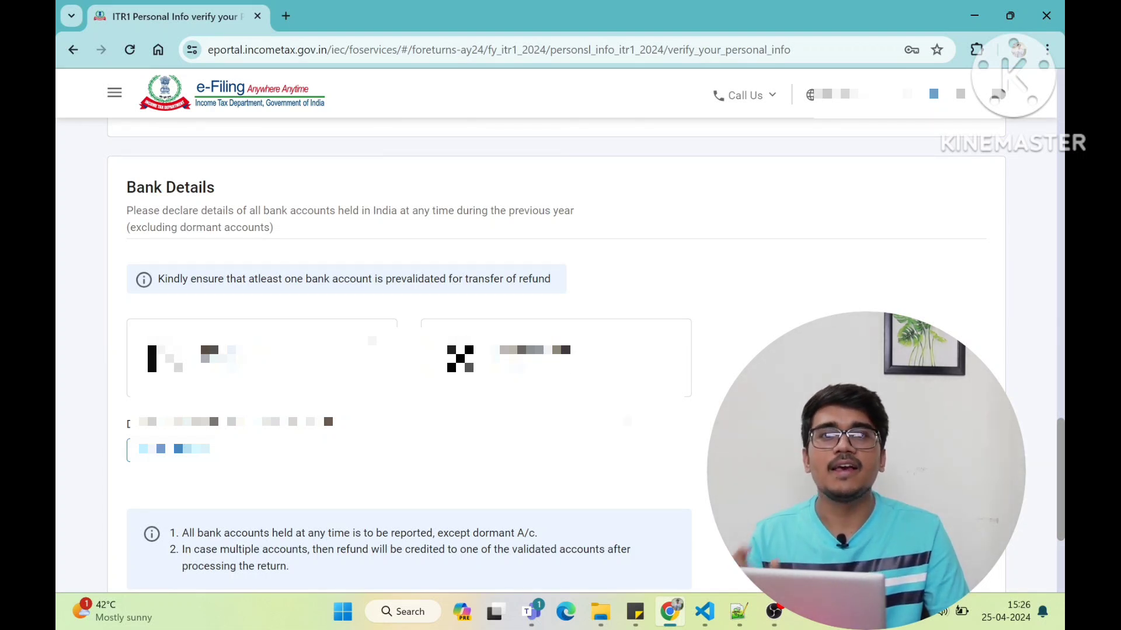
pyautogui.click(667, 344)
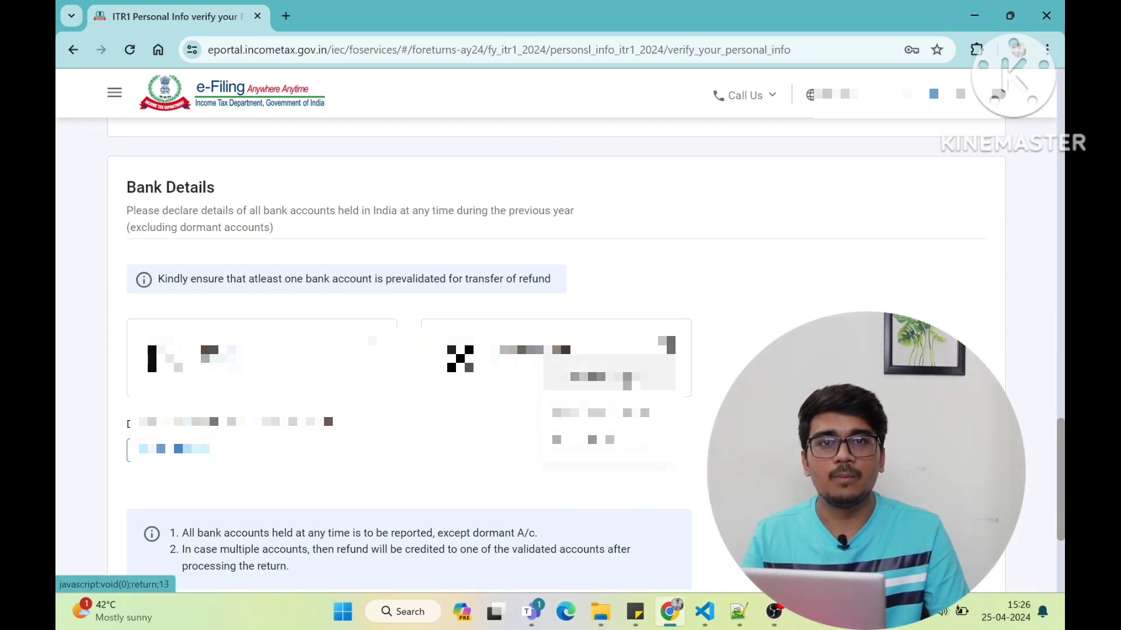
pyautogui.click(454, 429)
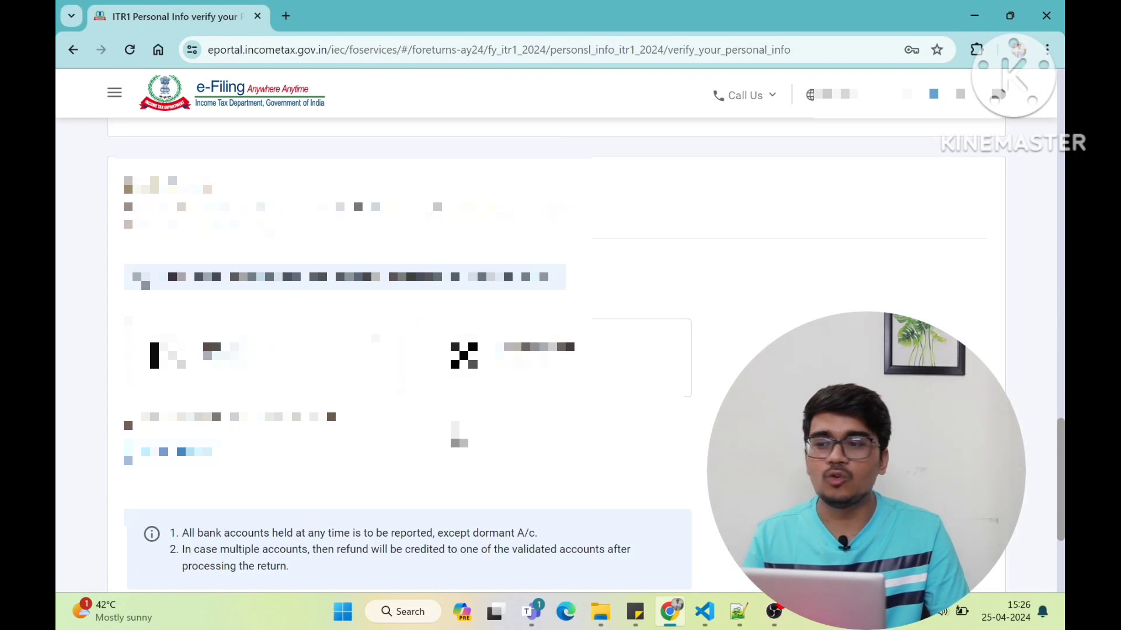
pyautogui.scroll(-2, 408, 350)
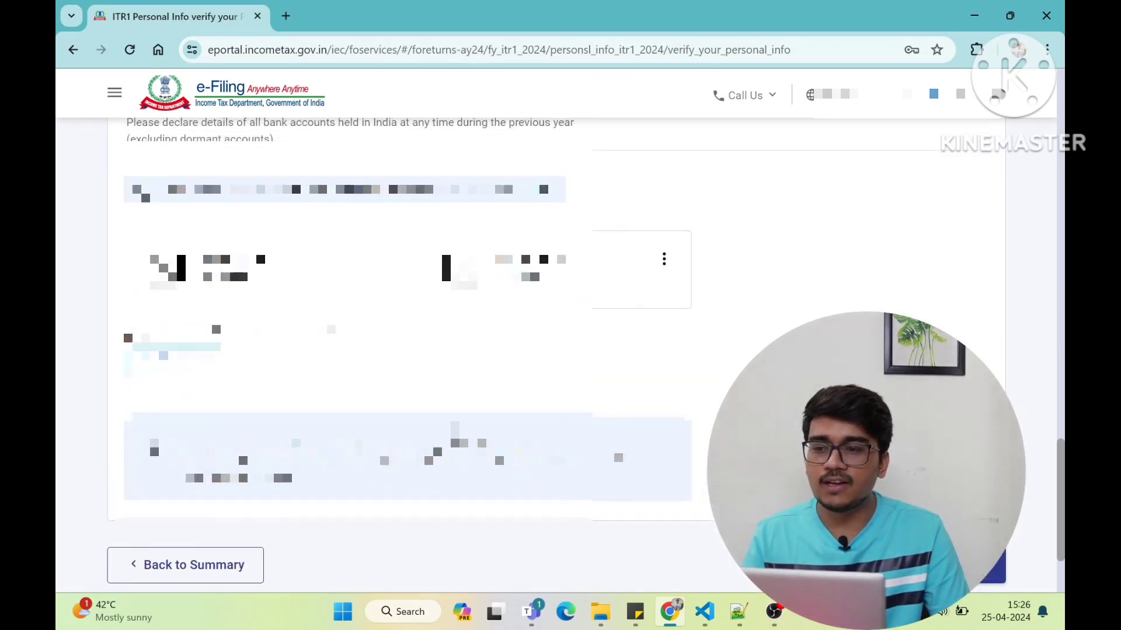
pyautogui.scroll(-2, 455, 432)
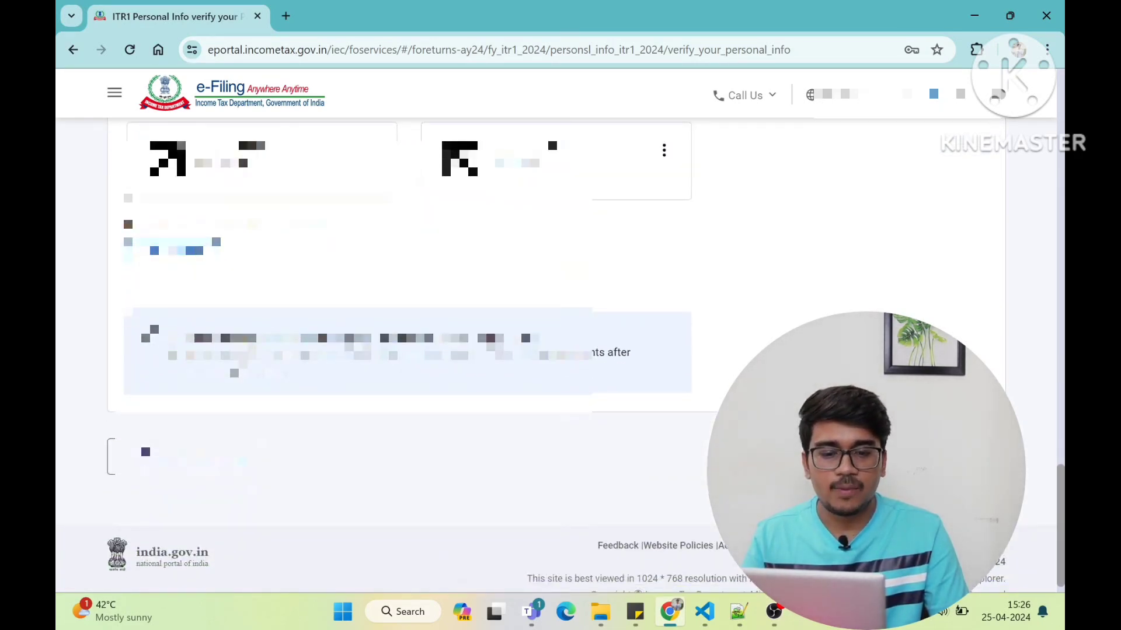
pyautogui.click(960, 456)
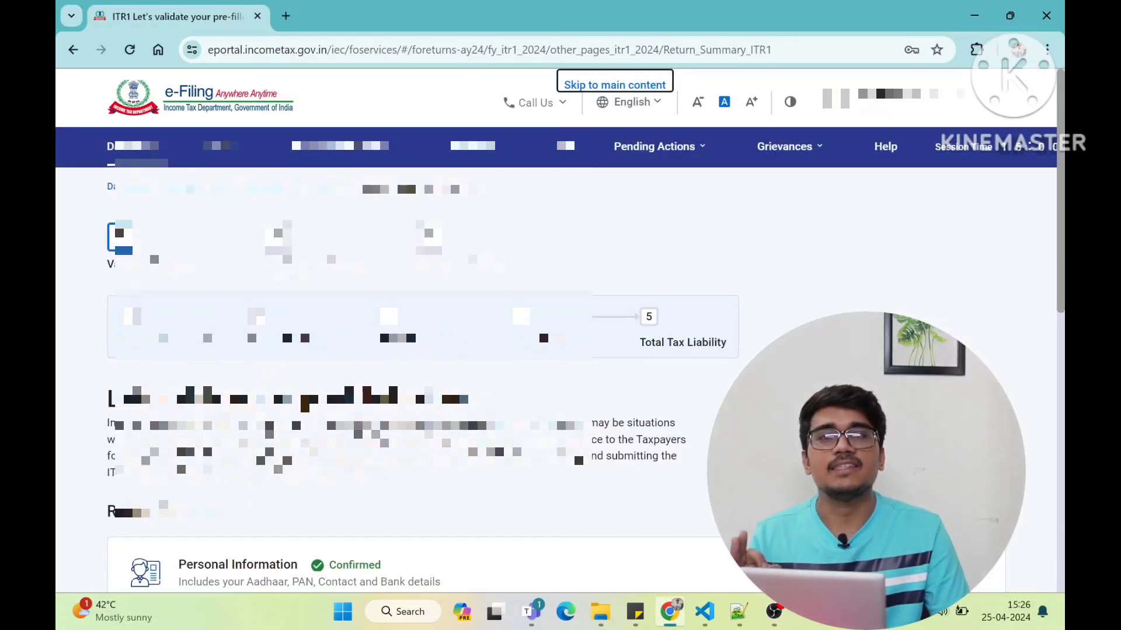
# Request Form 26AS from the income tax returns options and accept the disclaimer about redirection to the TDS-CPC website.
pyautogui.scroll(-5, 409, 350)
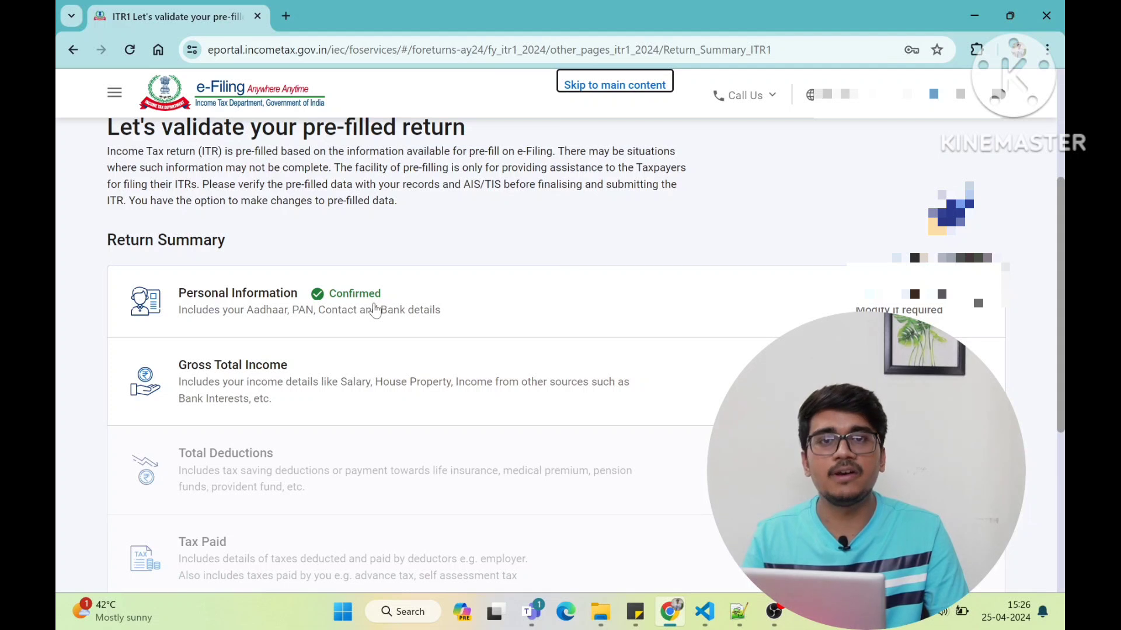
pyautogui.scroll(-1, 374, 309)
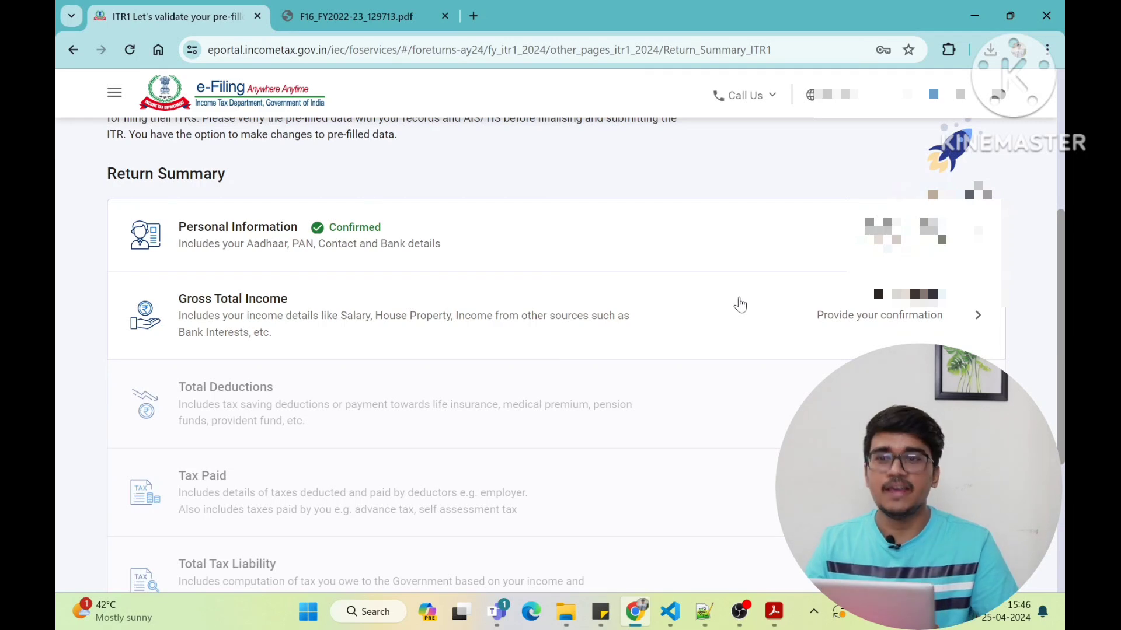
pyautogui.scroll(5, 739, 301)
pyautogui.click(215, 146)
pyautogui.moveTo(260, 192)
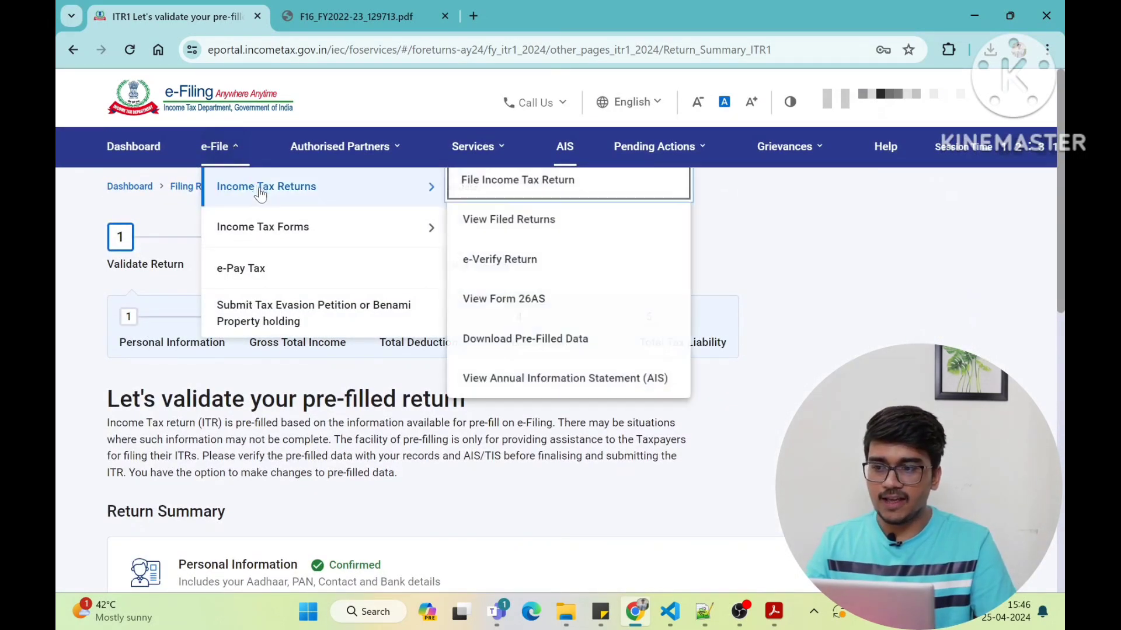
pyautogui.click(532, 313)
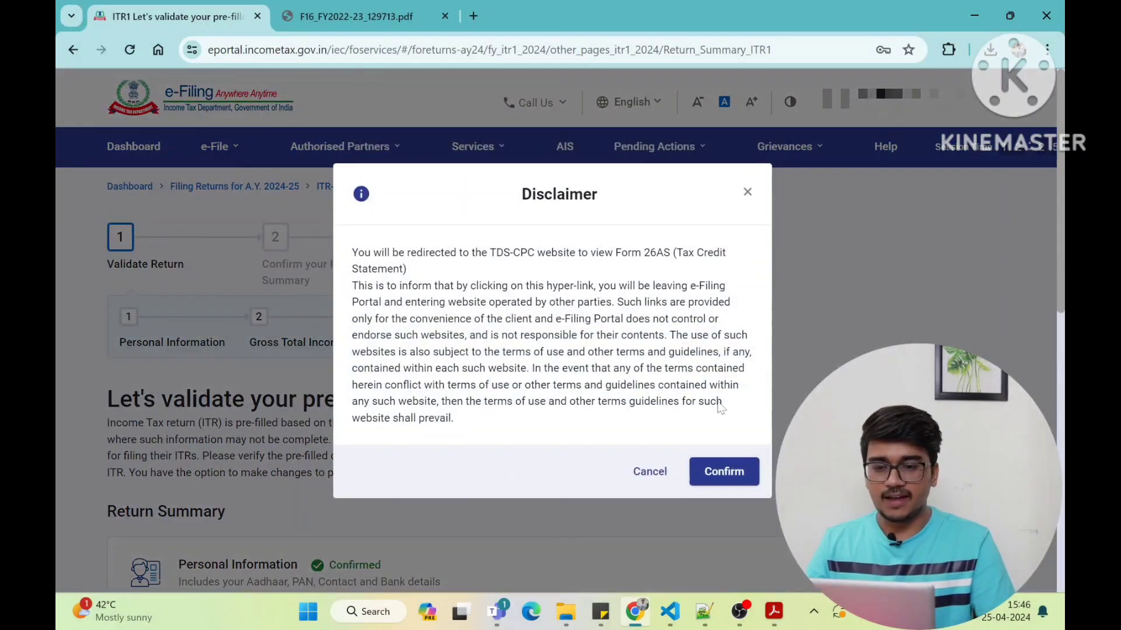
pyautogui.click(744, 470)
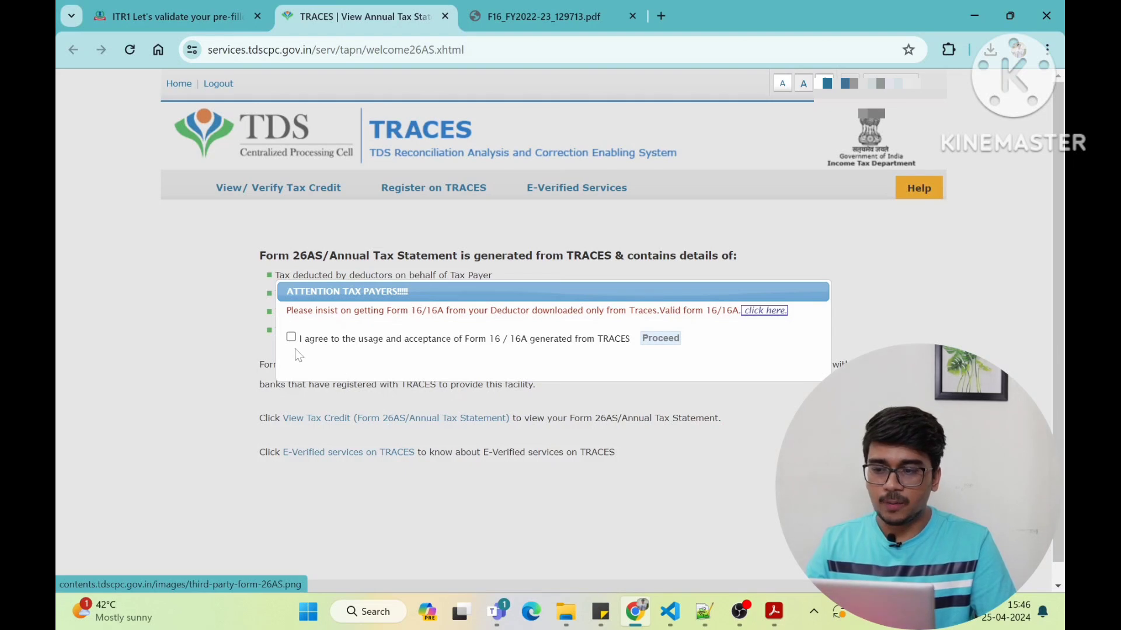
# Agree to the usage and acceptance of Form 16 / 16A generated from TRACES and proceed.
pyautogui.click(290, 339)
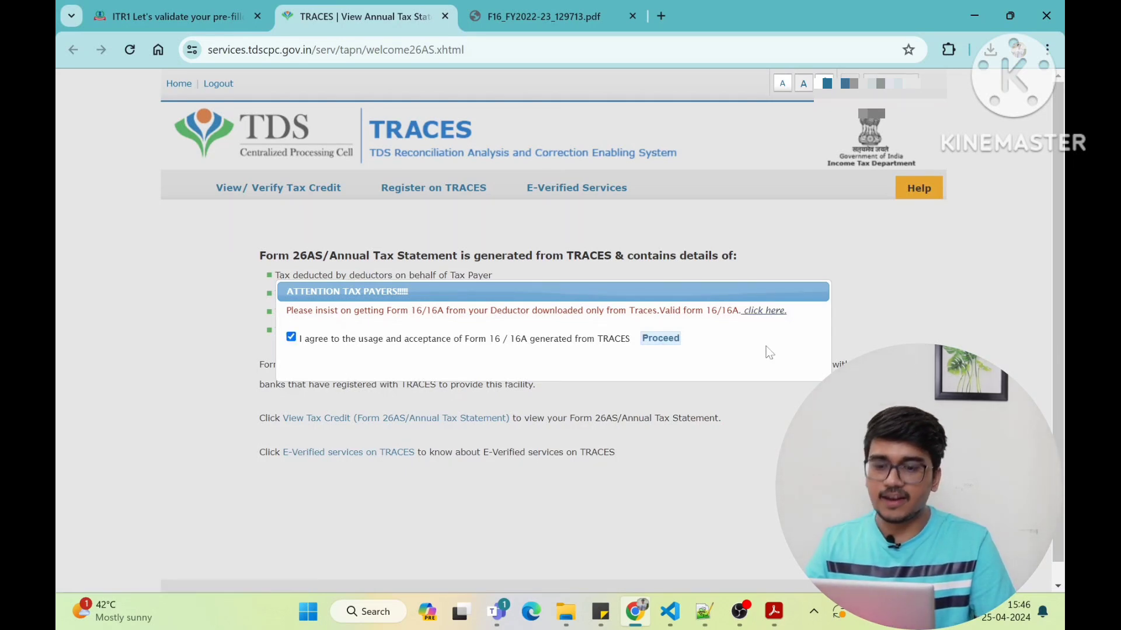
pyautogui.click(660, 338)
pyautogui.scroll(-1, 654, 341)
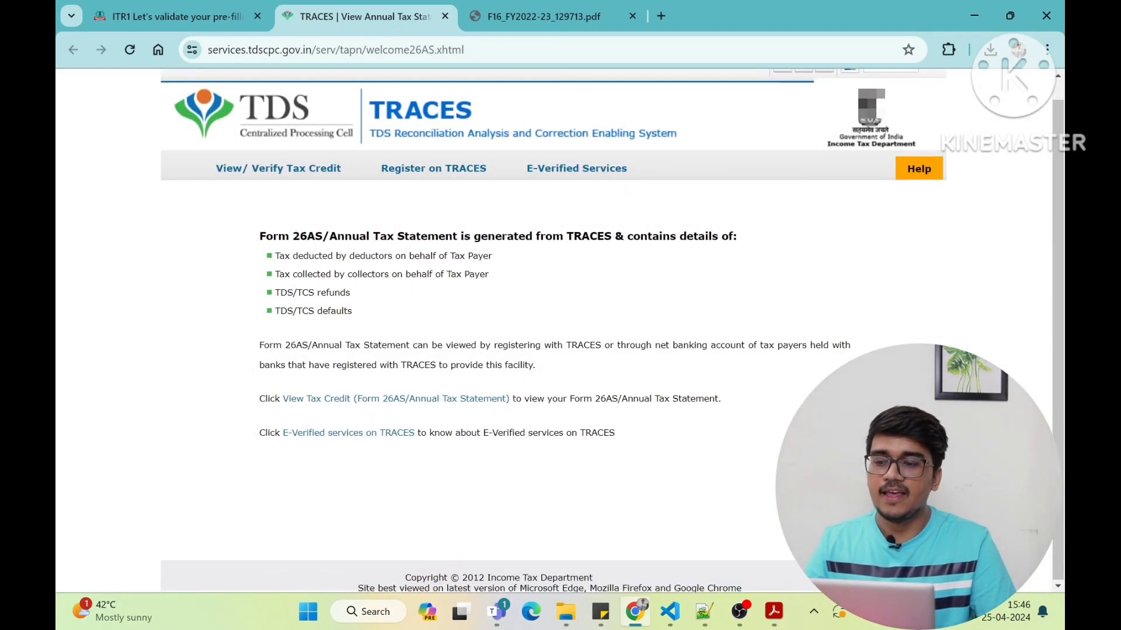
# Display the Form 26AS tax credit statement for assessment year 2024-25 as HTML and review its tax deduction details.
pyautogui.click(371, 398)
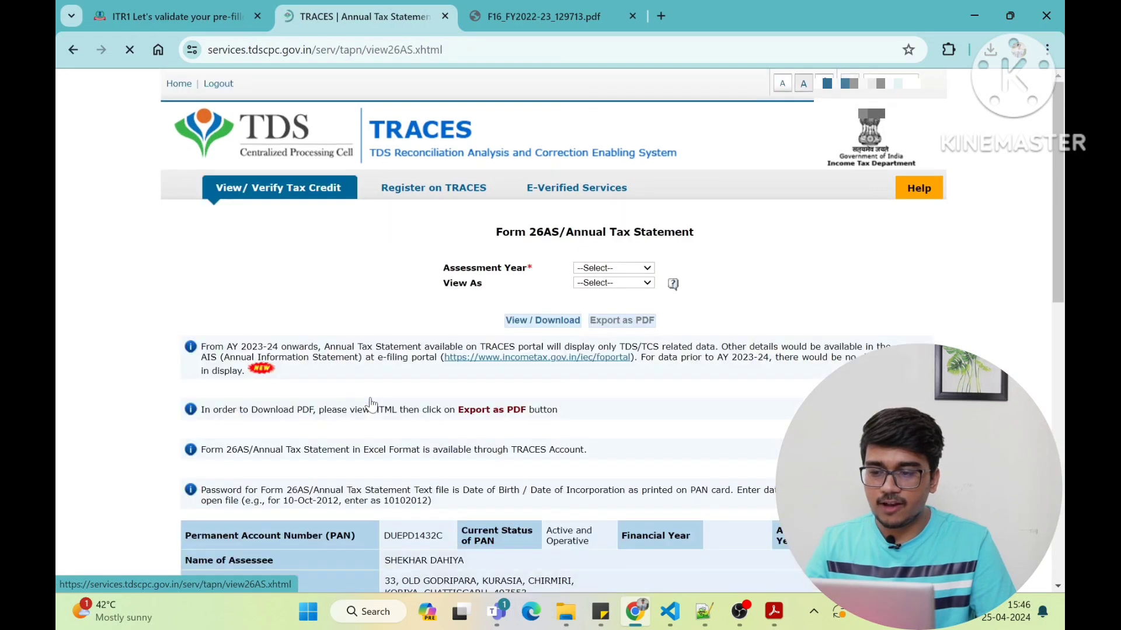
pyautogui.click(607, 268)
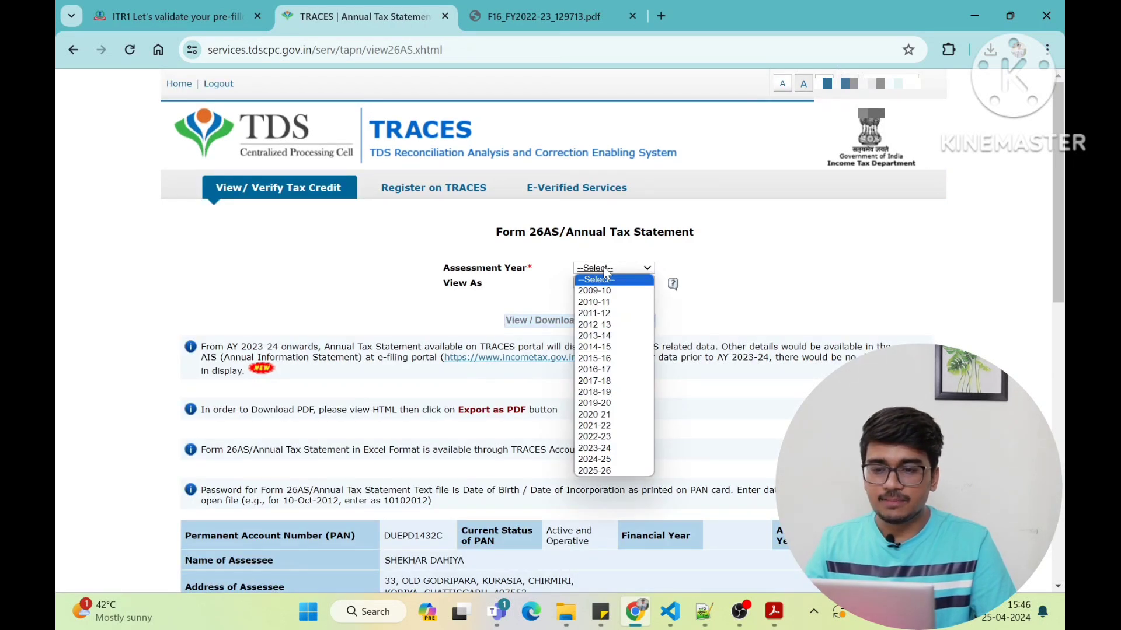
pyautogui.click(607, 461)
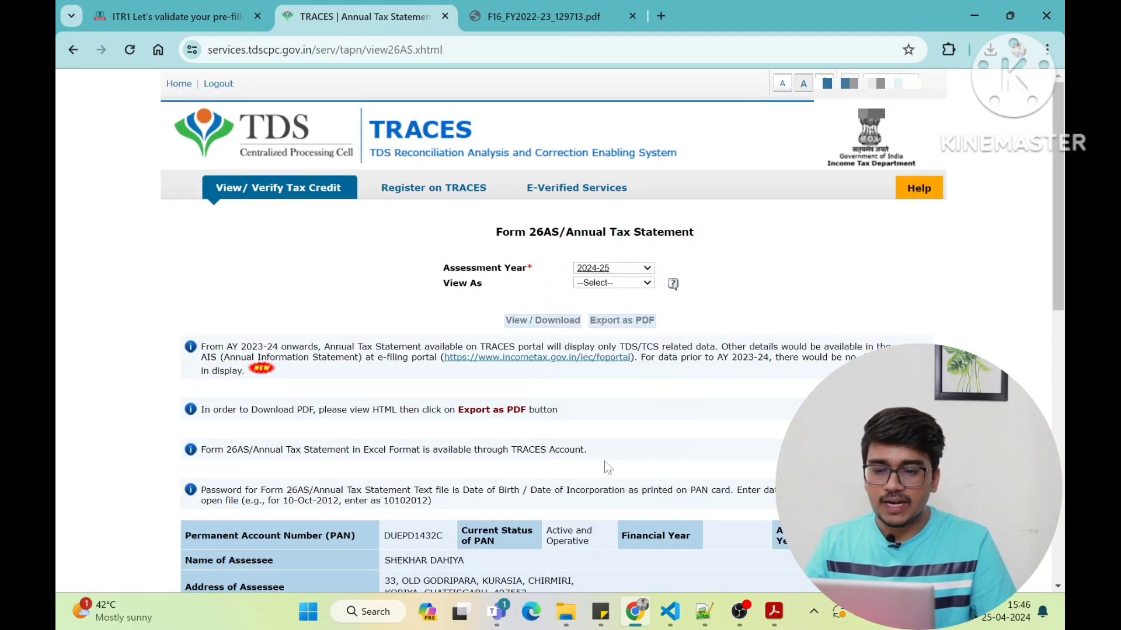
pyautogui.click(610, 283)
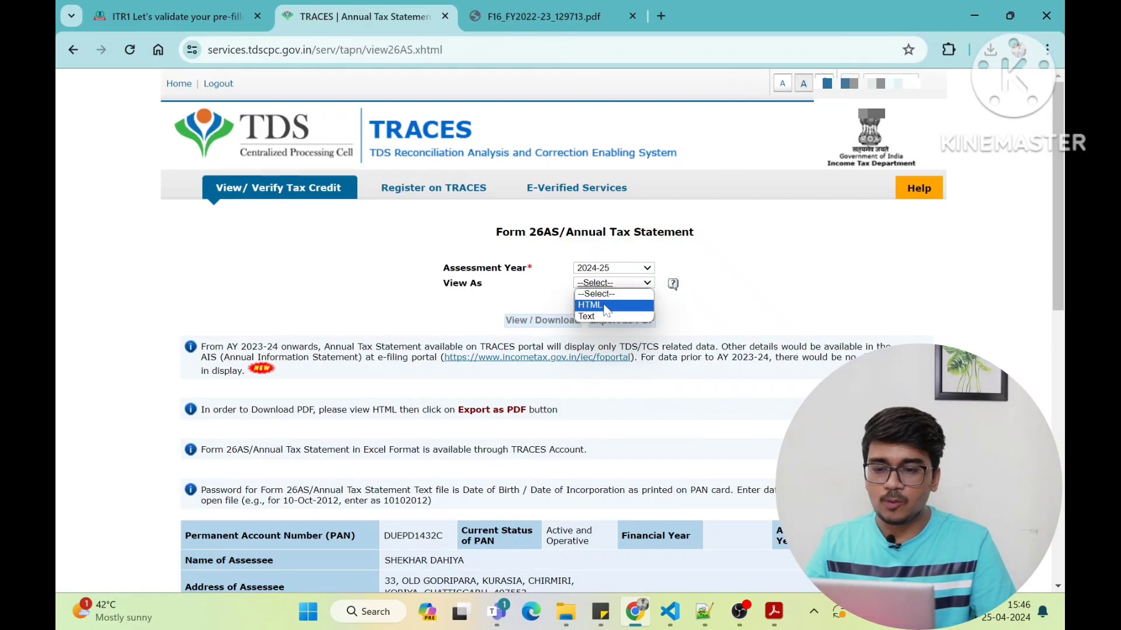
pyautogui.click(606, 304)
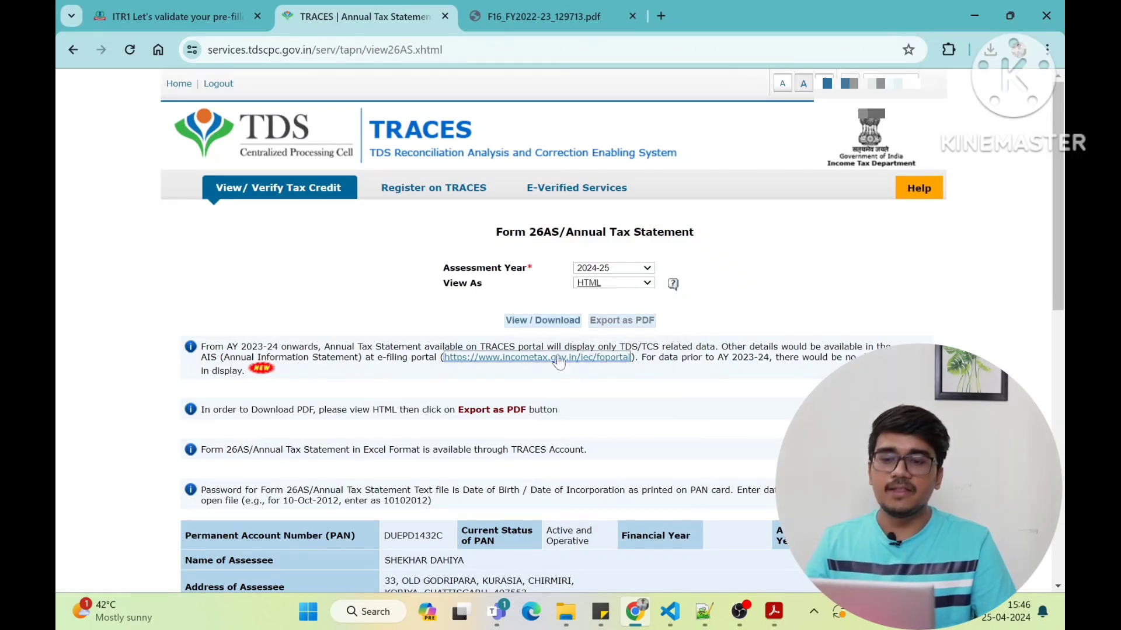
pyautogui.click(527, 321)
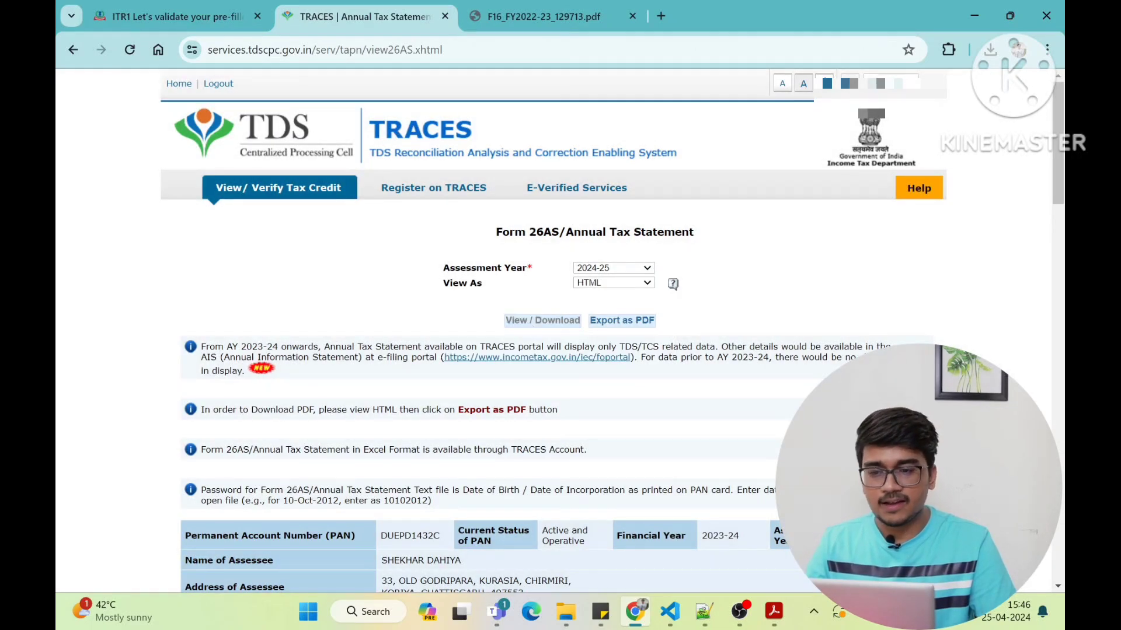
pyautogui.scroll(-7, 730, 360)
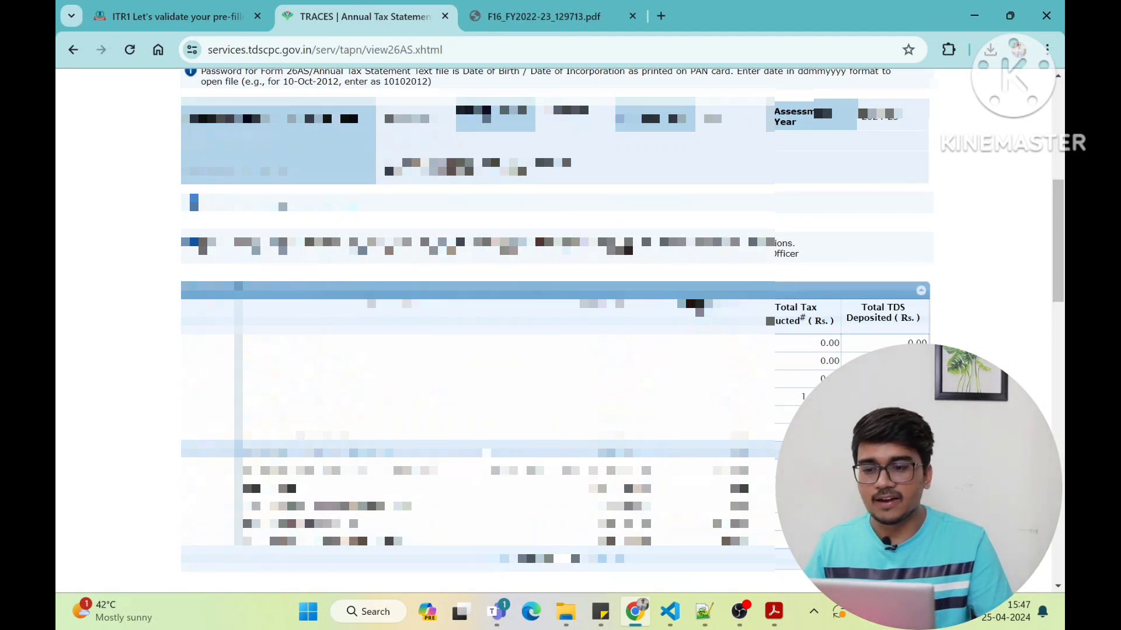
pyautogui.scroll(3, 486, 453)
# Proceed from the e-filing portal to the Annual Information Statement on the Compliance Portal and open the Taxpayer Information Summary.
pyautogui.click(162, 11)
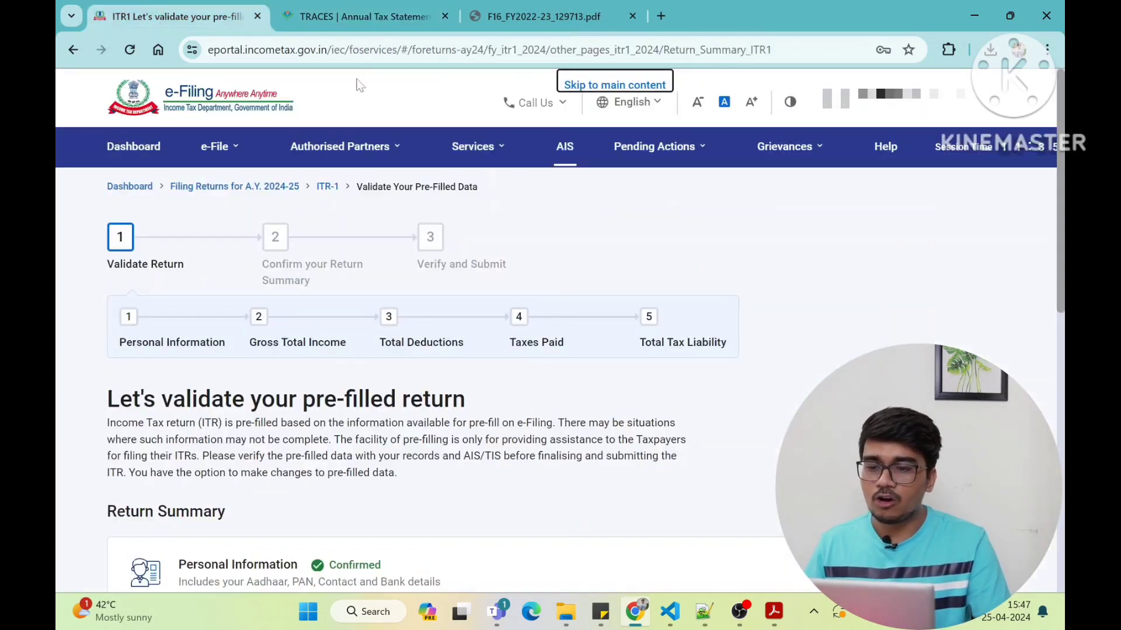
pyautogui.click(563, 149)
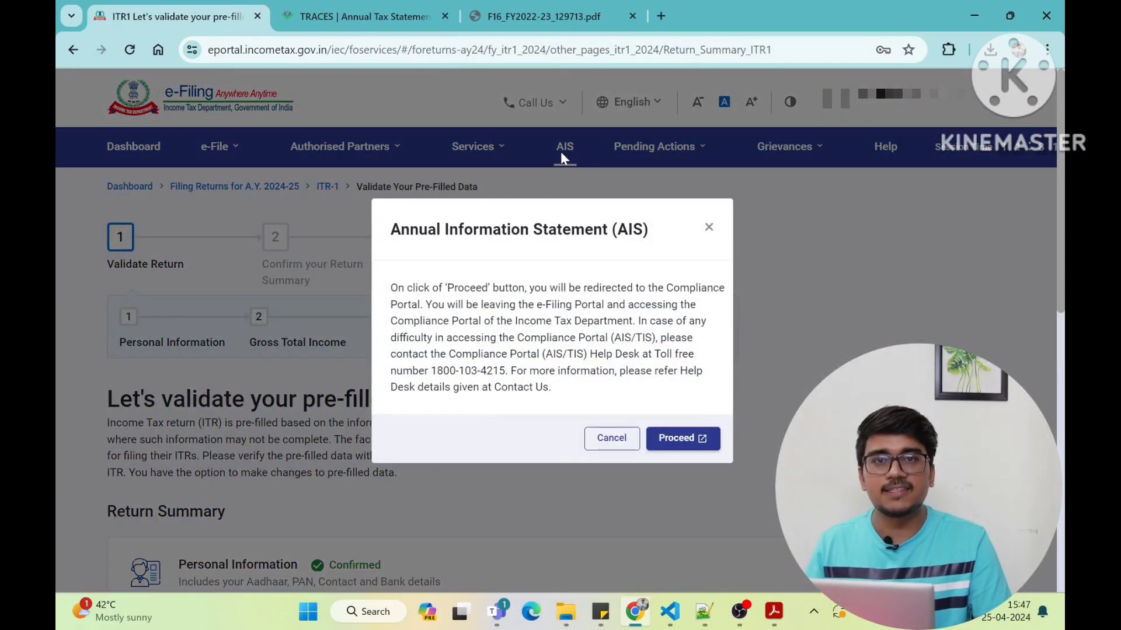
pyautogui.click(694, 445)
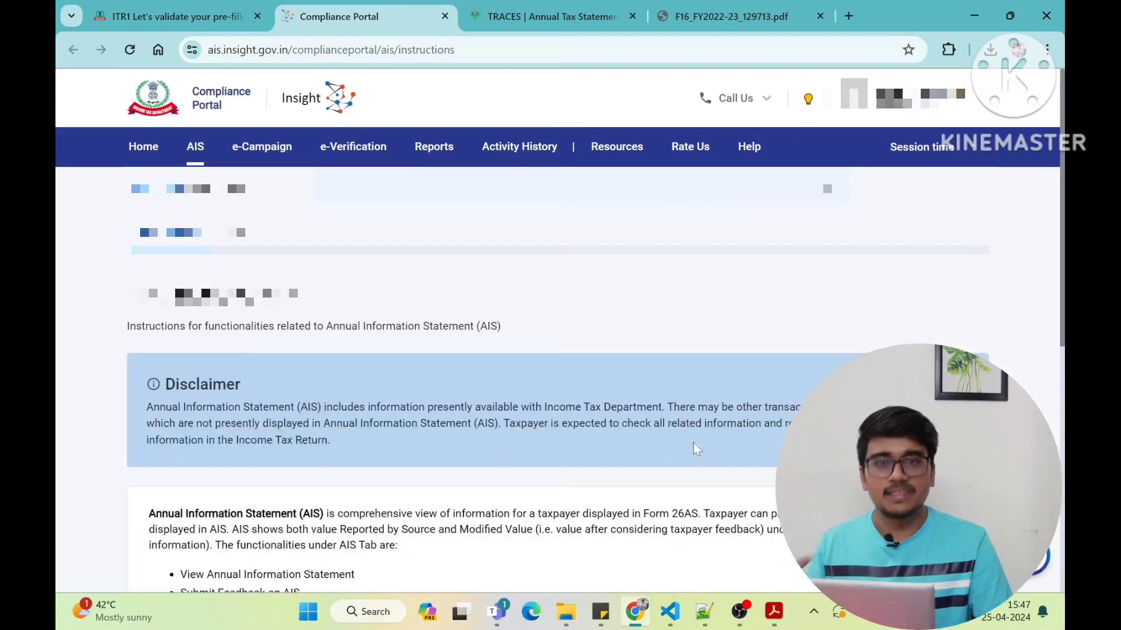
pyautogui.click(240, 235)
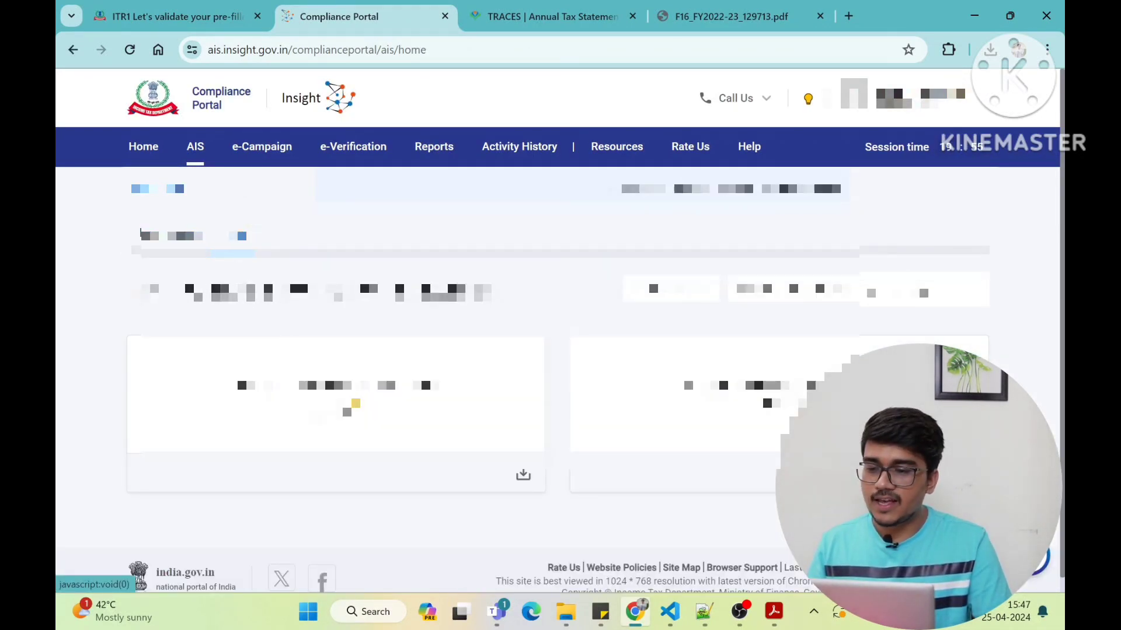
pyautogui.click(350, 407)
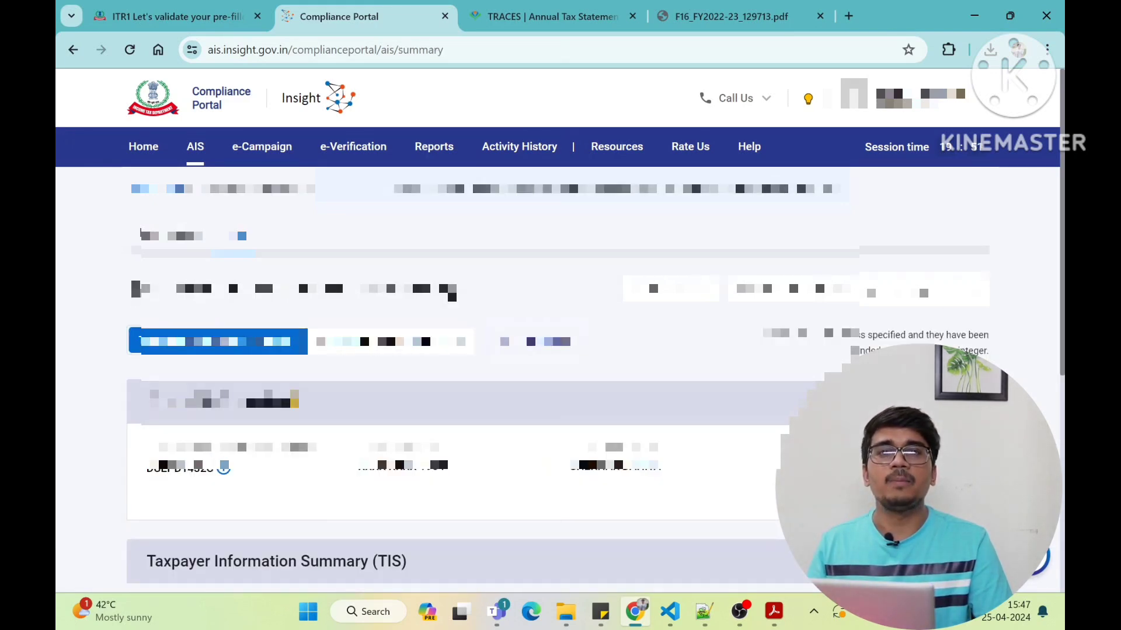
# Review the general information and the income categories in the Taxpayer Information Summary for F.Y. 2023-24.
pyautogui.scroll(-2, 525, 327)
pyautogui.scroll(-3, 525, 327)
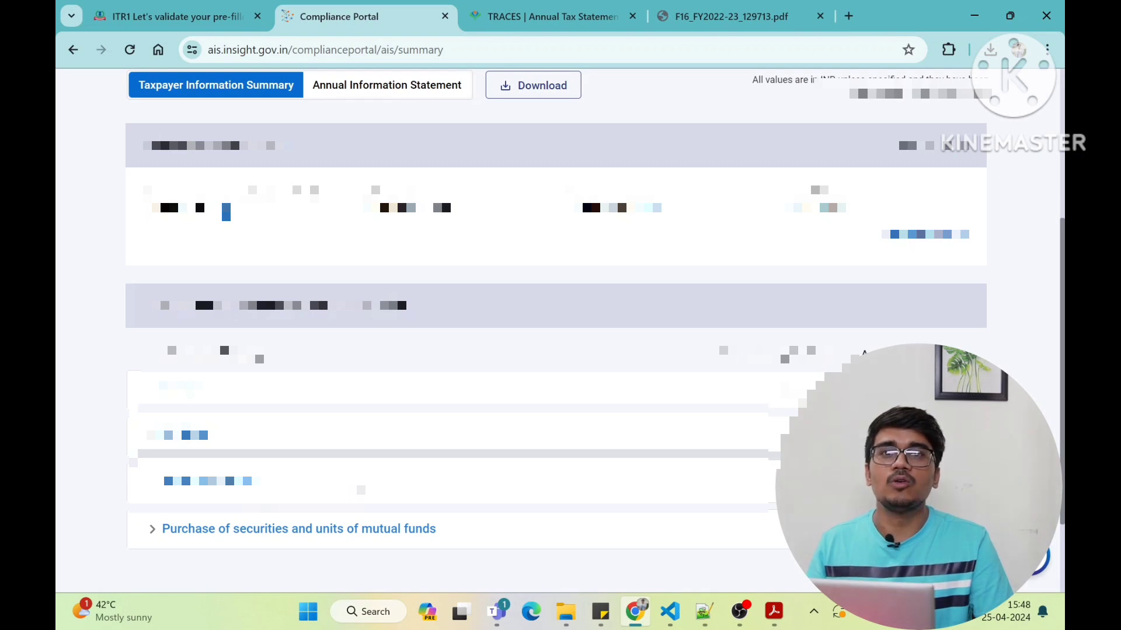
pyautogui.scroll(2, 946, 145)
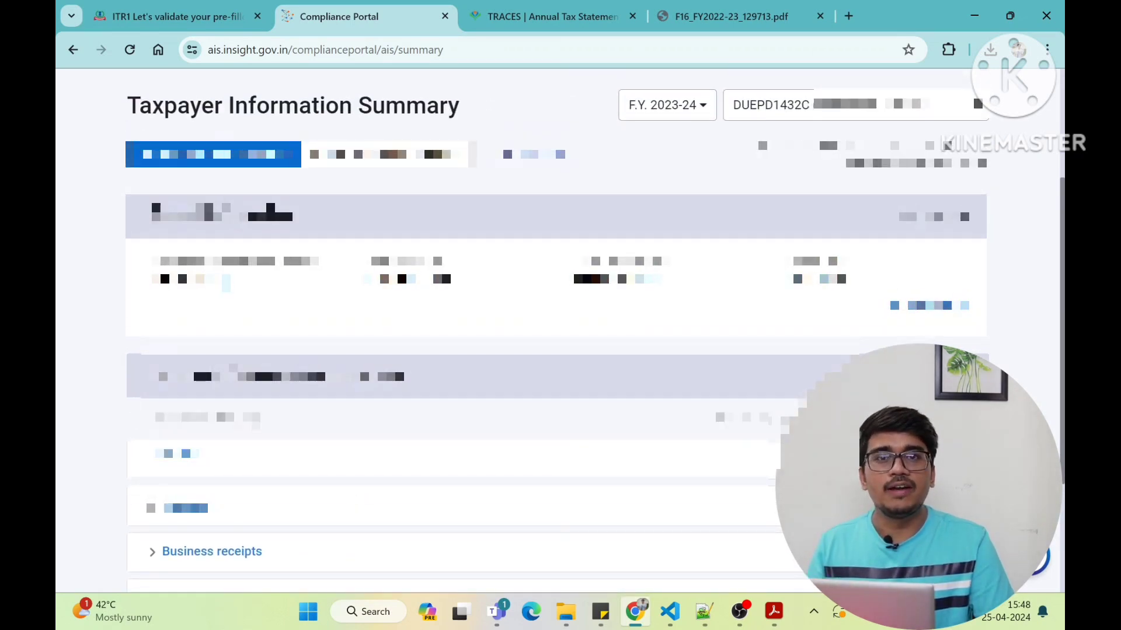
pyautogui.scroll(3, 946, 146)
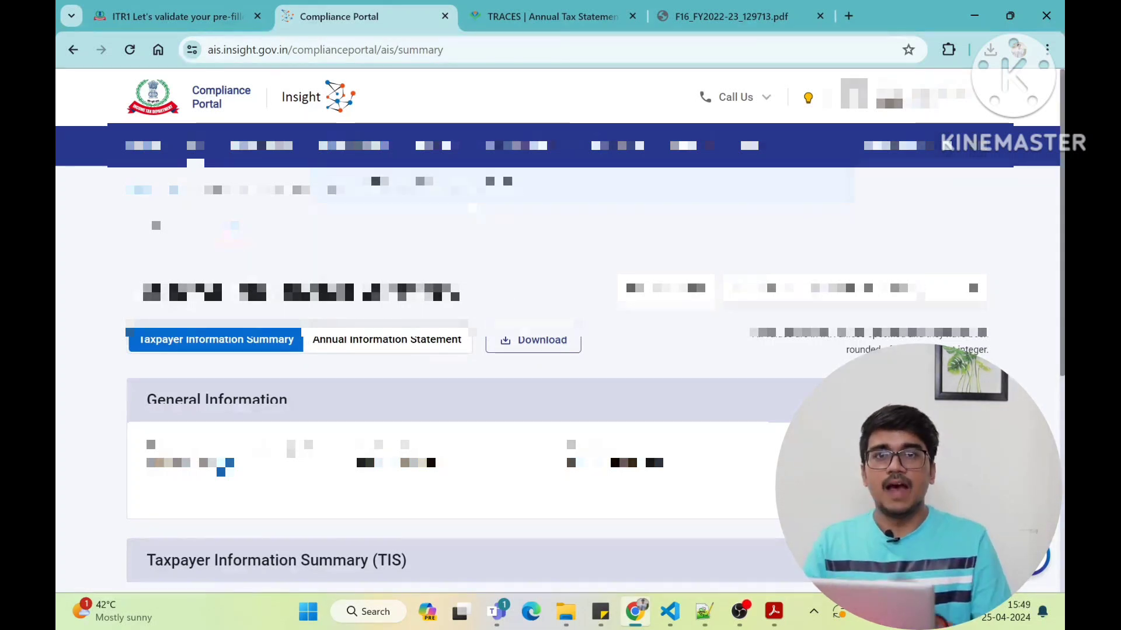
# Return to the ITR-1 return summary, open the Gross Total Income section and read the salary exemption questions.
pyautogui.click(174, 8)
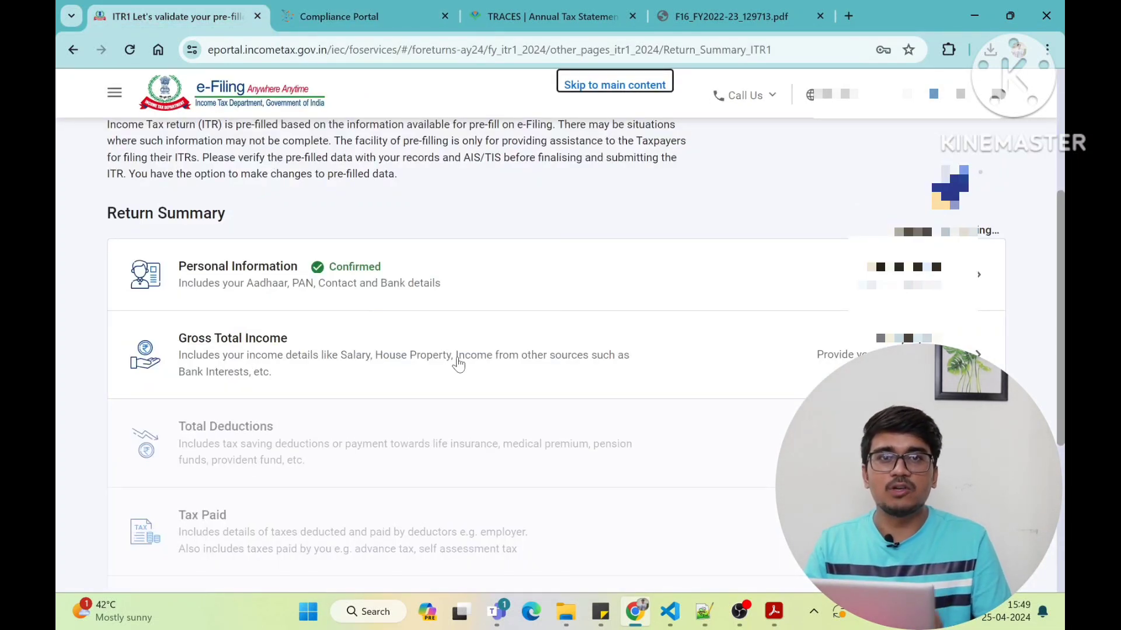
pyautogui.click(899, 376)
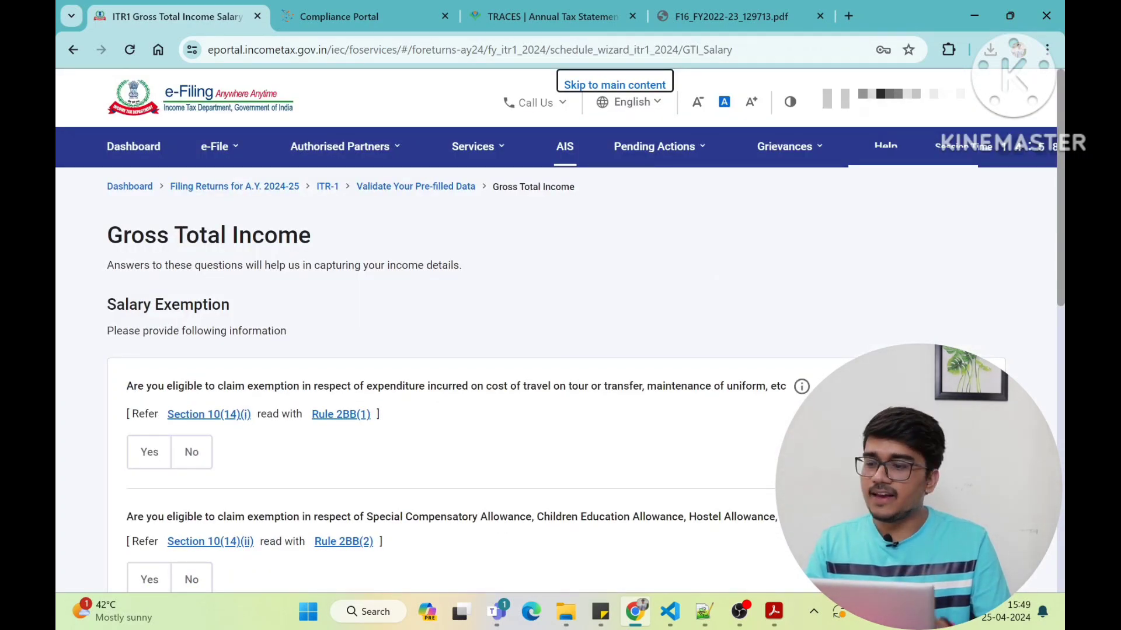
pyautogui.scroll(-3, 661, 390)
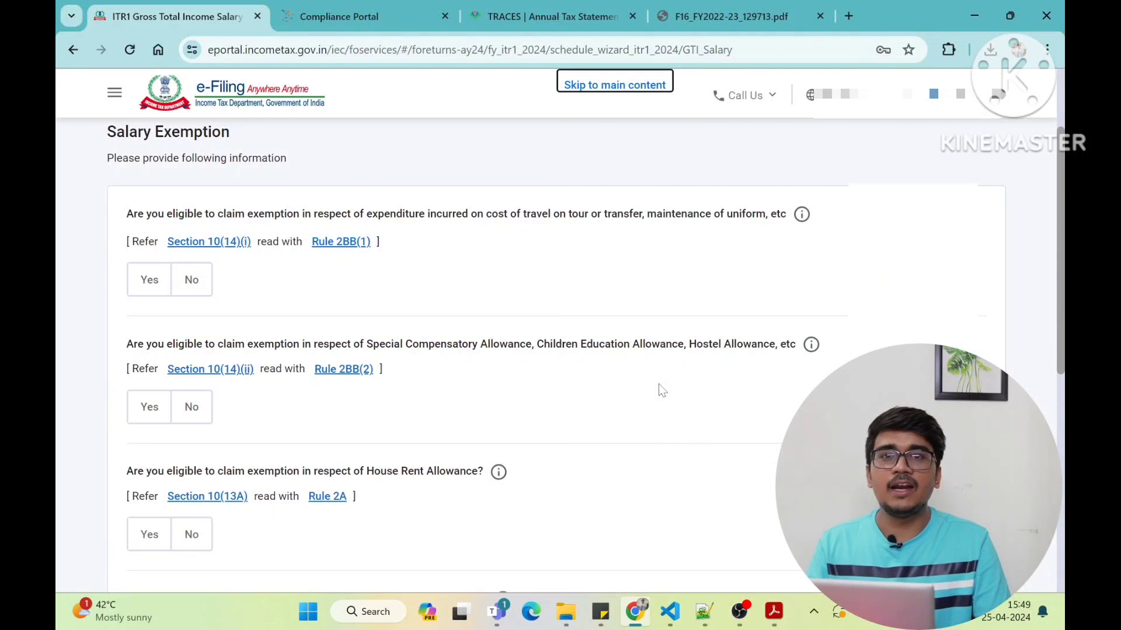
pyautogui.scroll(1, 659, 385)
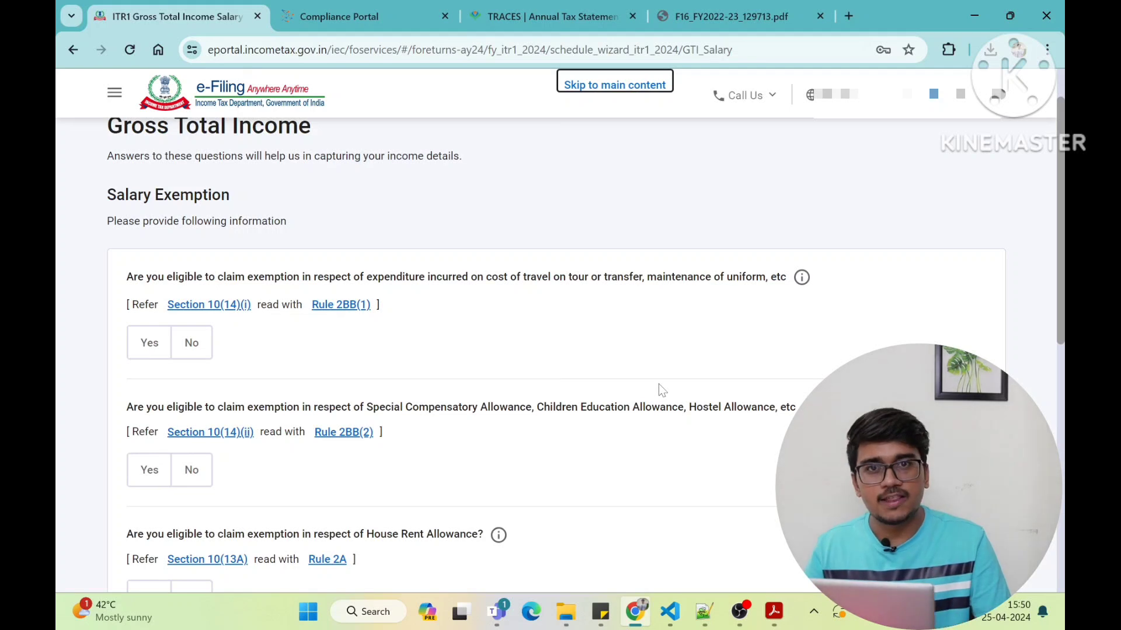
# Check the gross salary and the allowances exempt under section 10 in the Form 16 PDF.
pyautogui.click(756, 15)
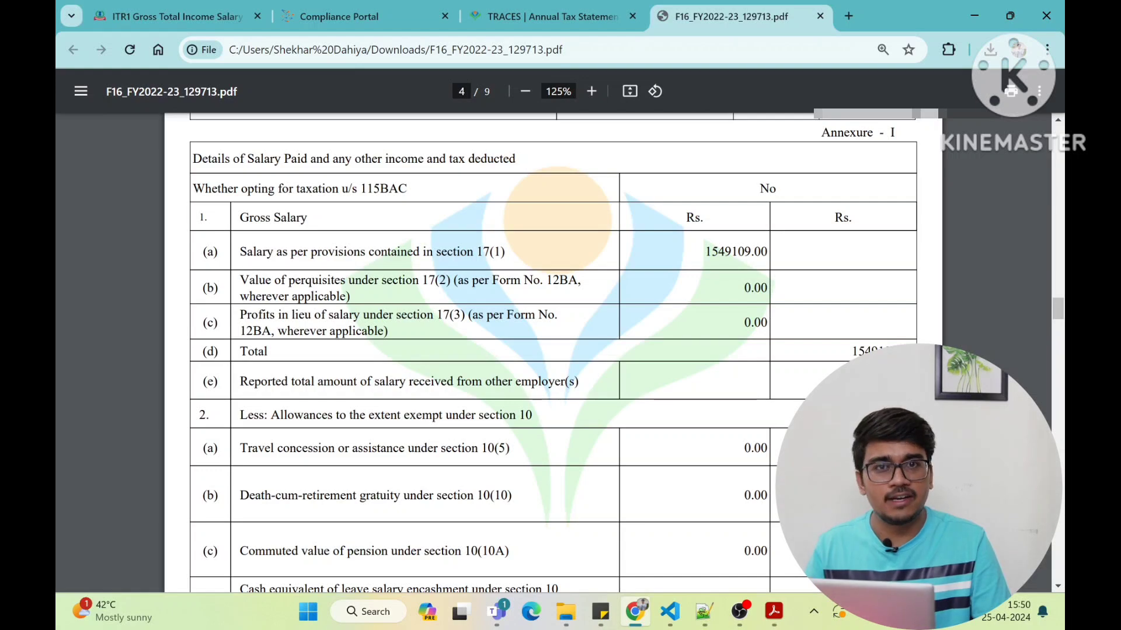
pyautogui.scroll(-6, 553, 351)
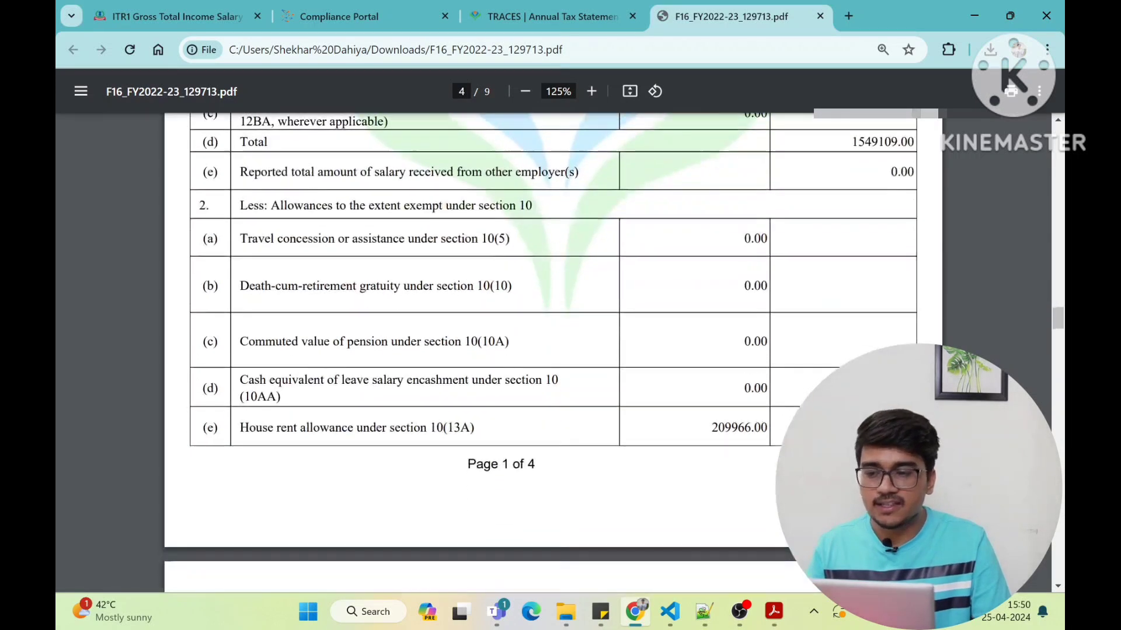
pyautogui.scroll(-1, 553, 350)
pyautogui.scroll(4, 554, 350)
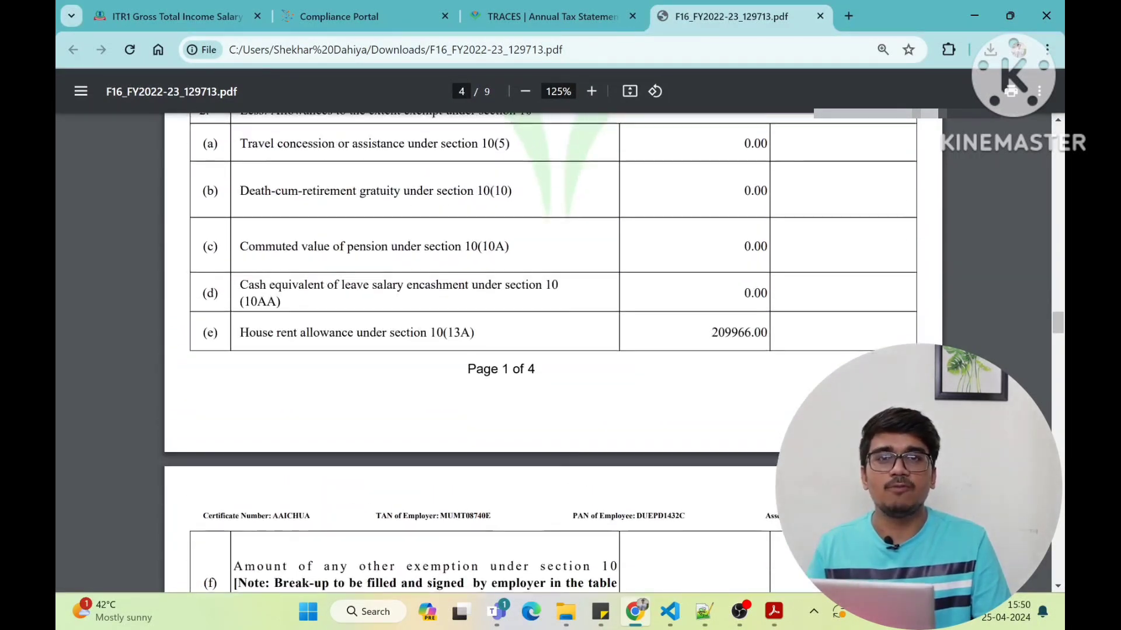
pyautogui.scroll(1, 554, 350)
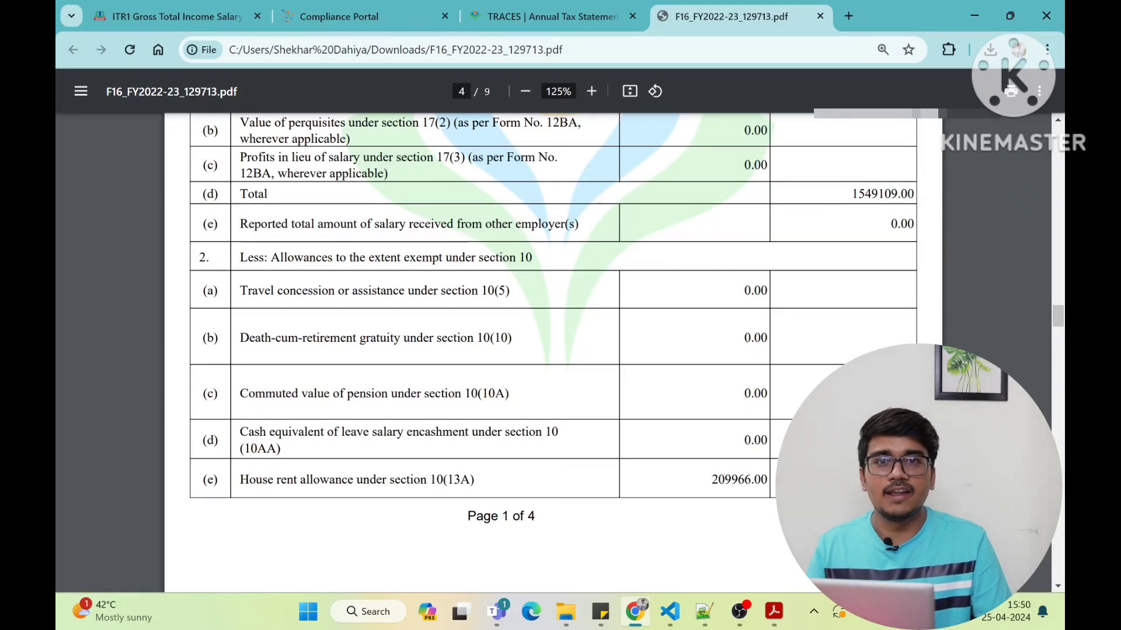
# Return to the salary exemption questions and answer Yes to the House Rent Allowance exemption.
pyautogui.click(170, 16)
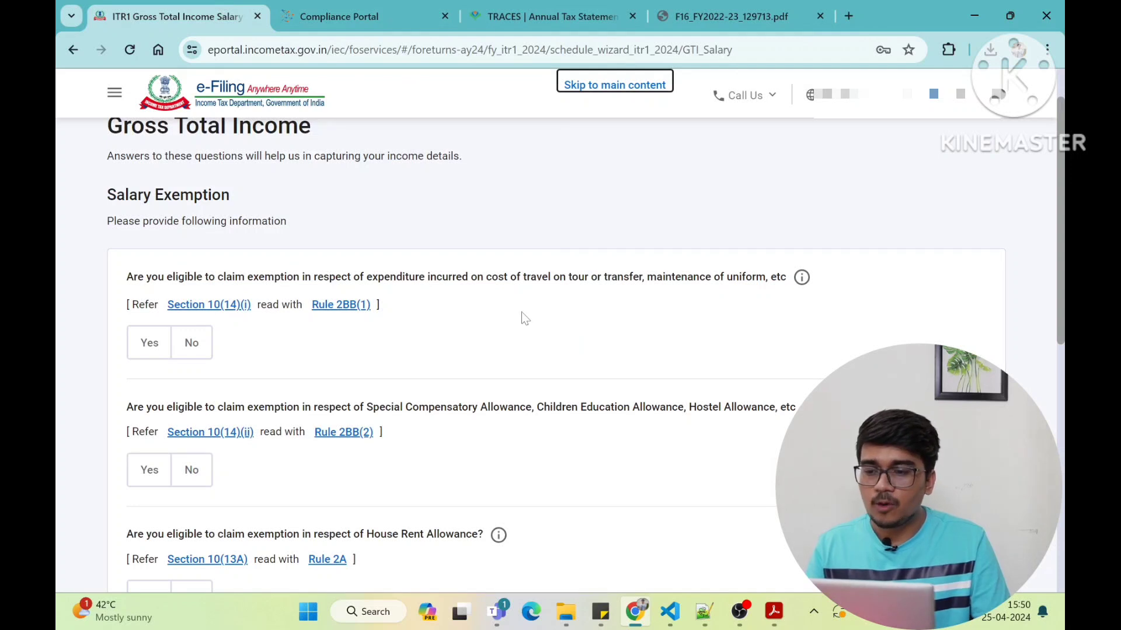
pyautogui.scroll(-1, 521, 311)
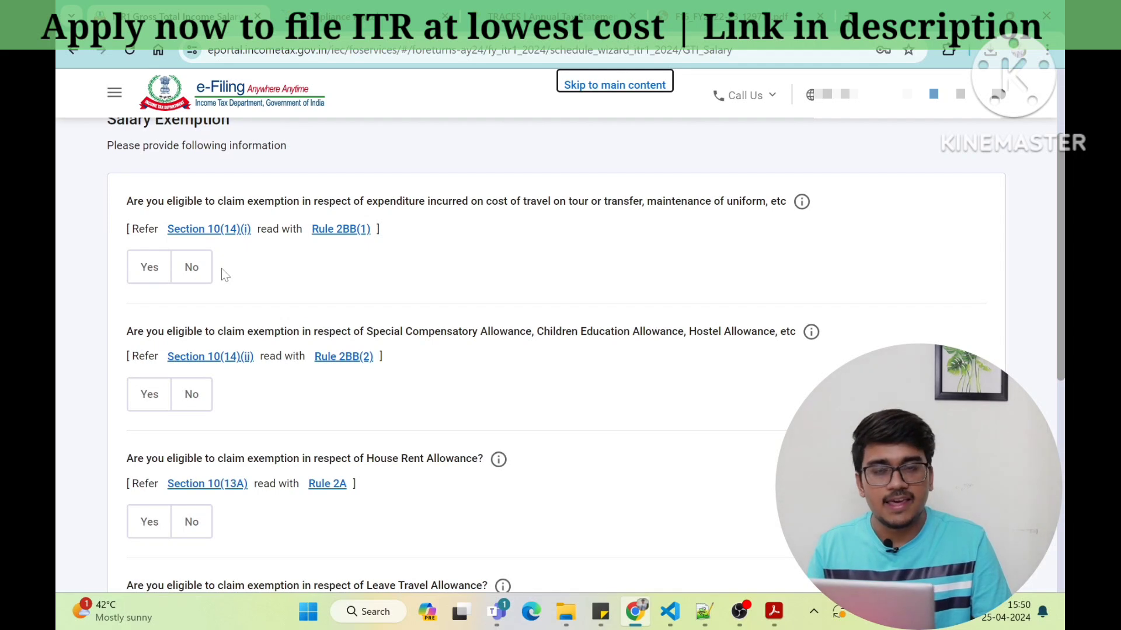
pyautogui.scroll(-2, 222, 268)
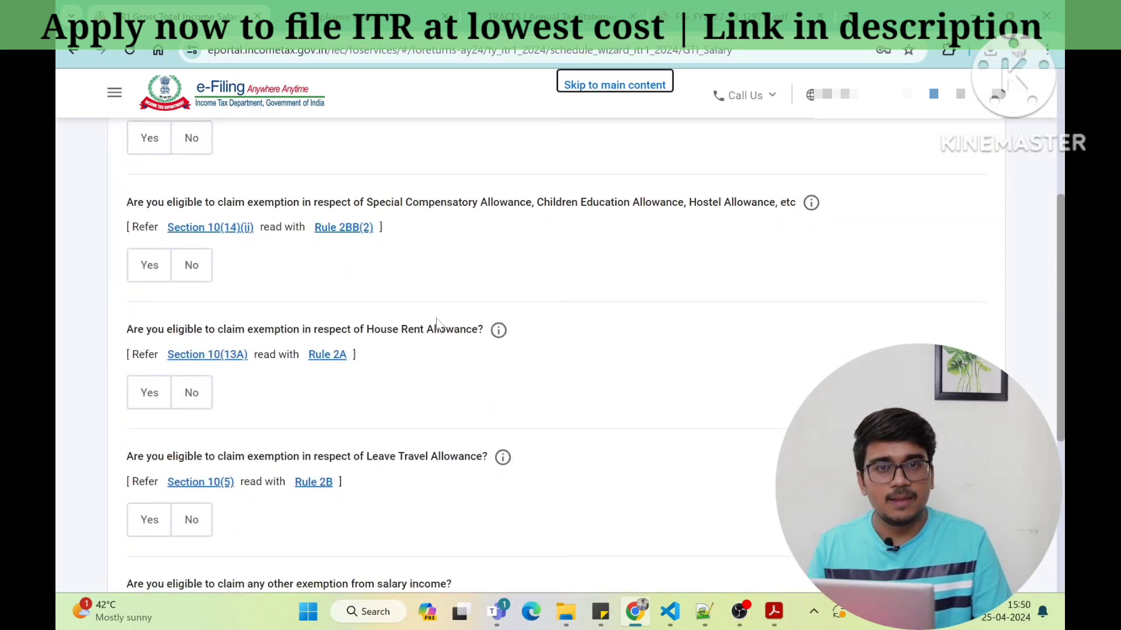
pyautogui.click(136, 403)
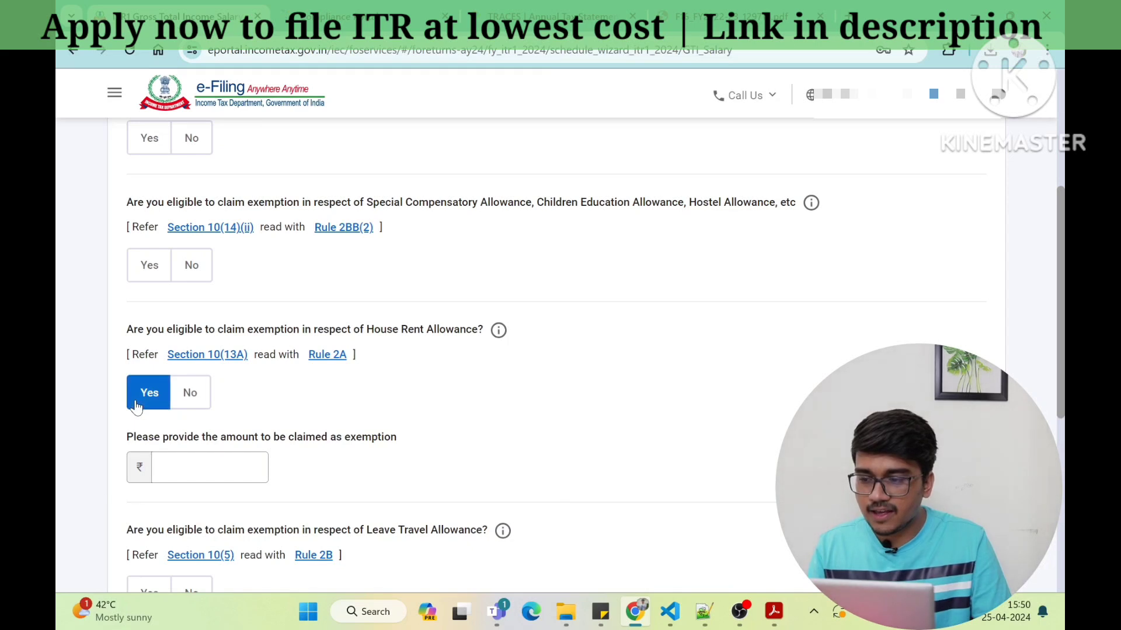
pyautogui.scroll(-1, 137, 407)
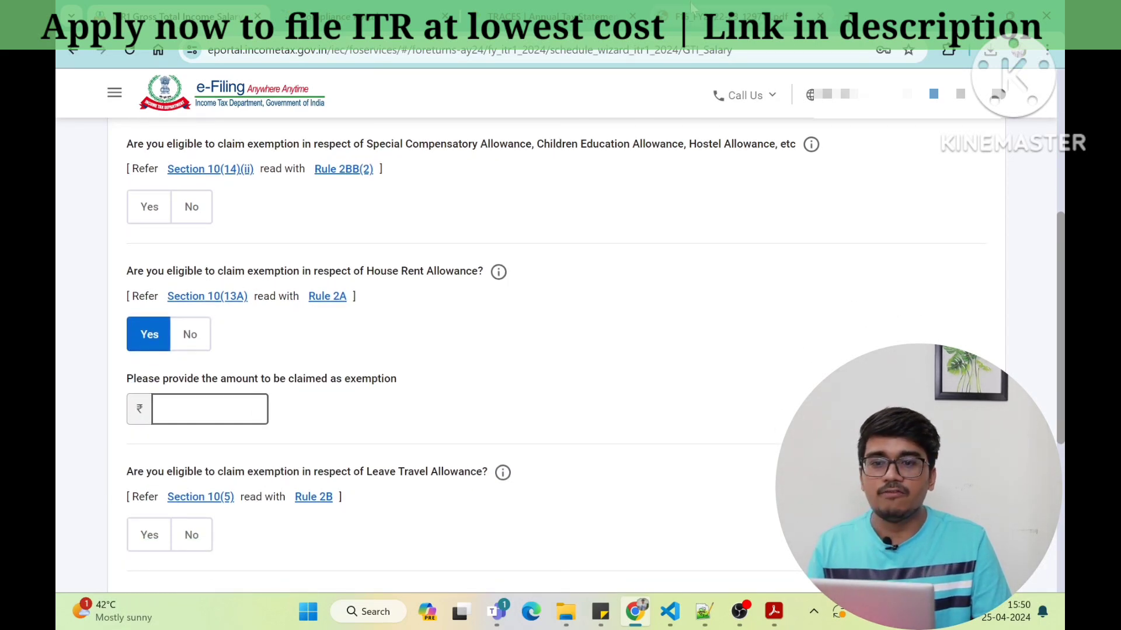
# Take the house rent allowance amount from Form 16 and enter 2,09,966 as the House Rent Allowance exemption.
pyautogui.click(696, 10)
pyautogui.scroll(-1, 658, 278)
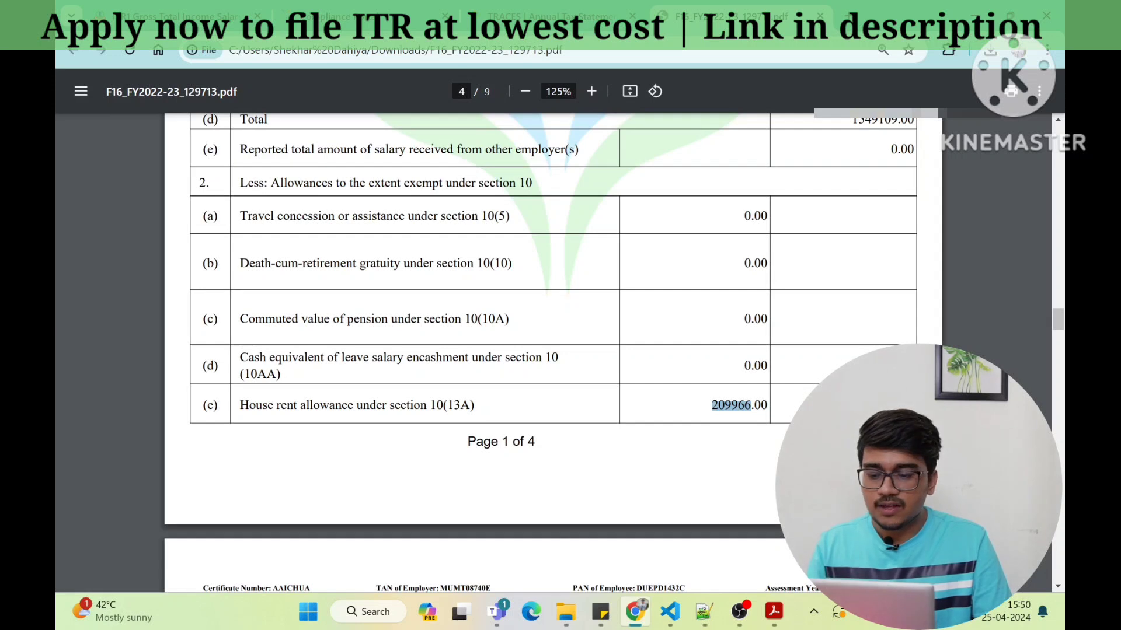
pyautogui.click(169, 9)
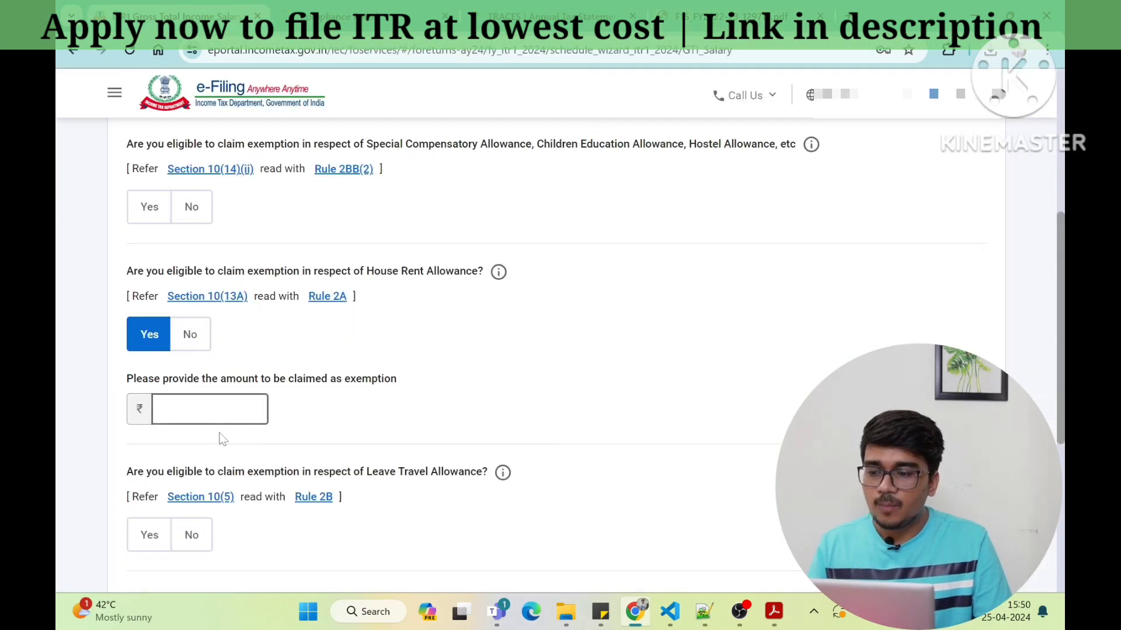
pyautogui.write('2,09,966')
pyautogui.click(307, 426)
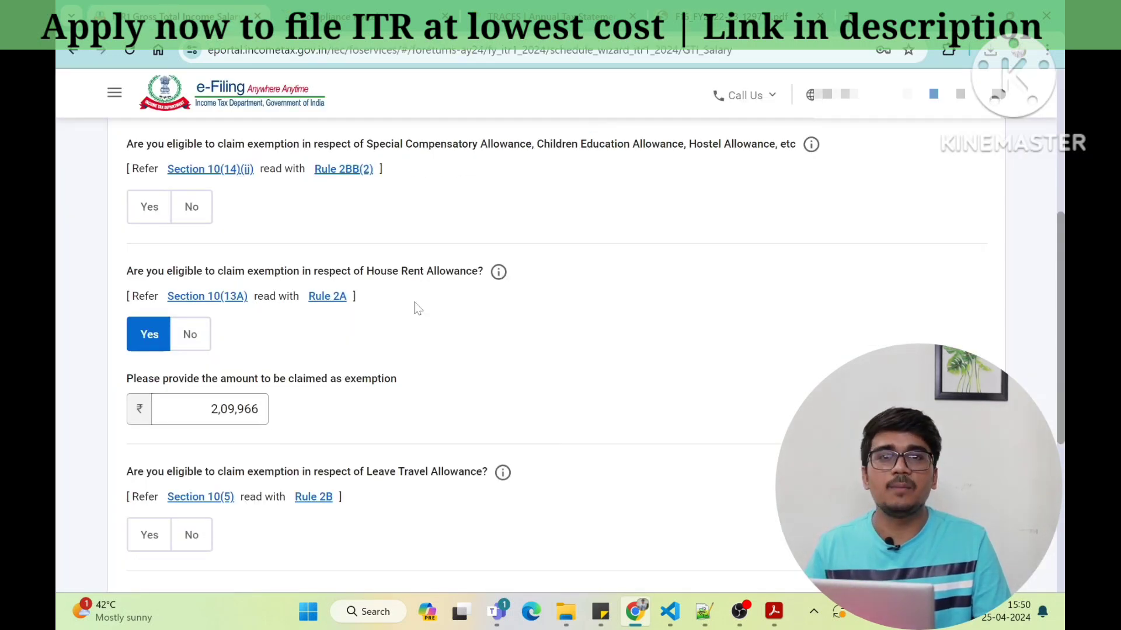
pyautogui.click(251, 410)
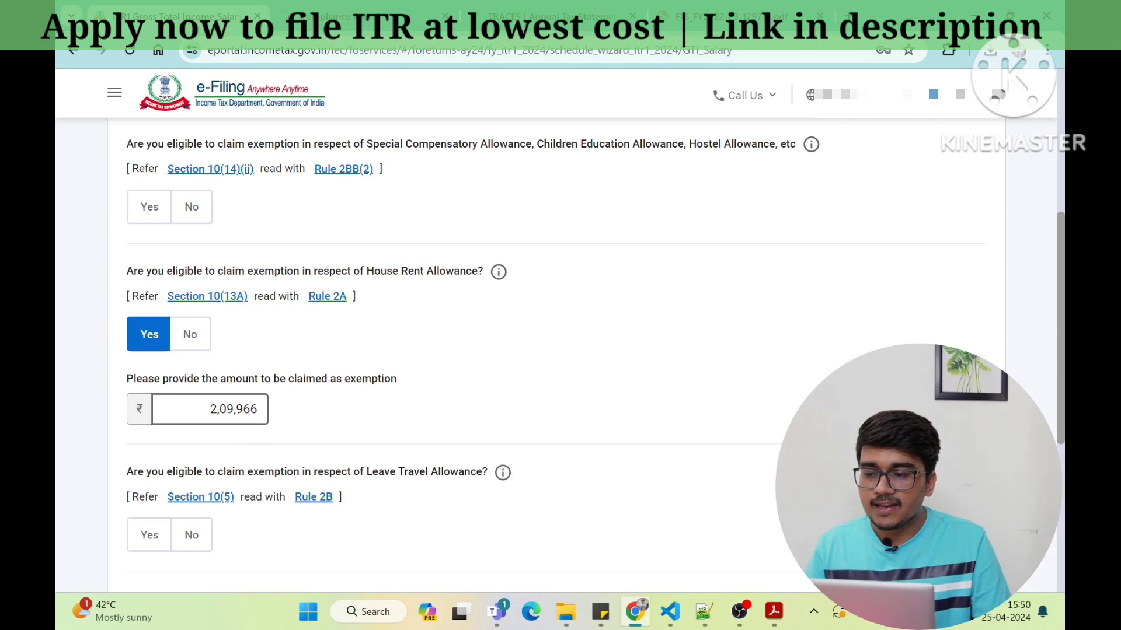
pyautogui.click(325, 431)
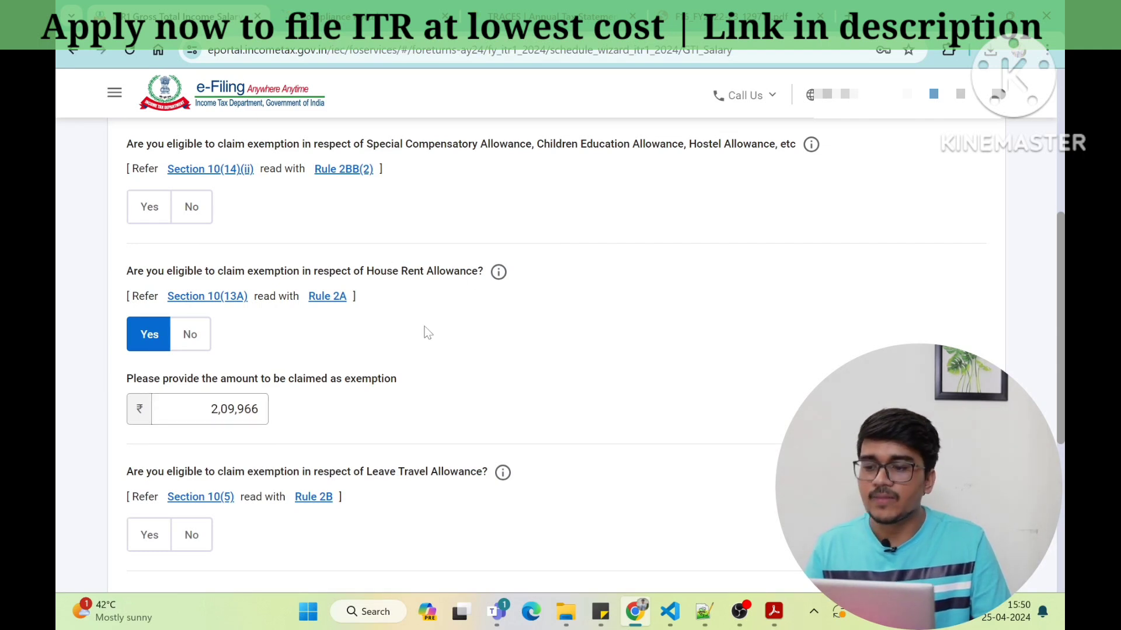
# Answer No to the Leave Travel Allowance exemption question.
pyautogui.scroll(-3, 425, 330)
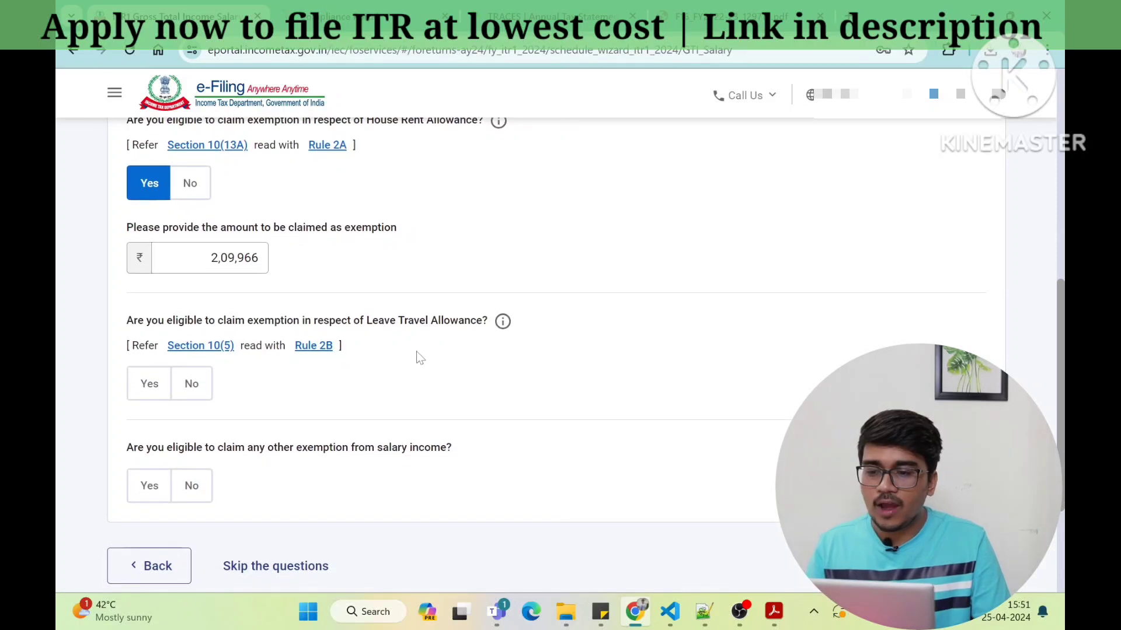
pyautogui.scroll(-1, 423, 362)
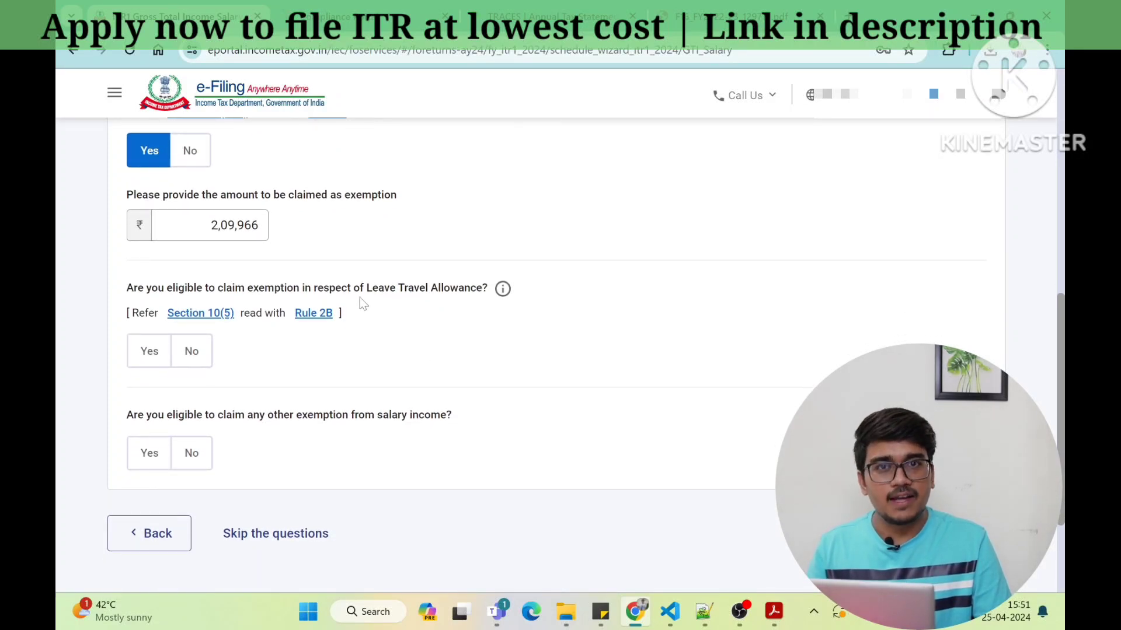
pyautogui.click(151, 352)
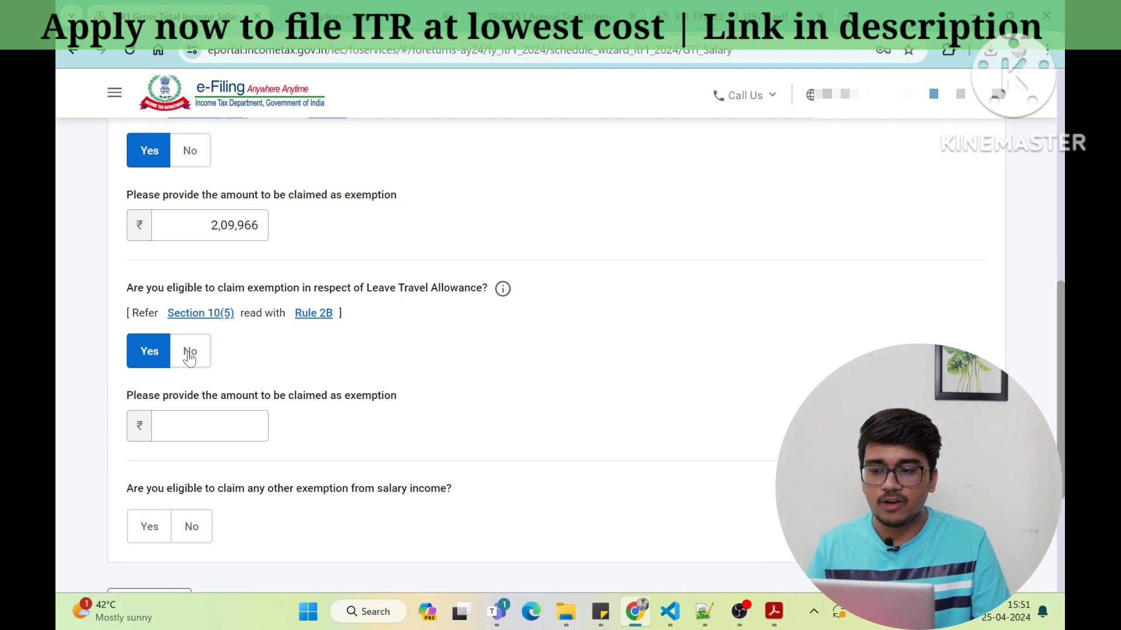
pyautogui.click(189, 351)
pyautogui.scroll(-2, 342, 391)
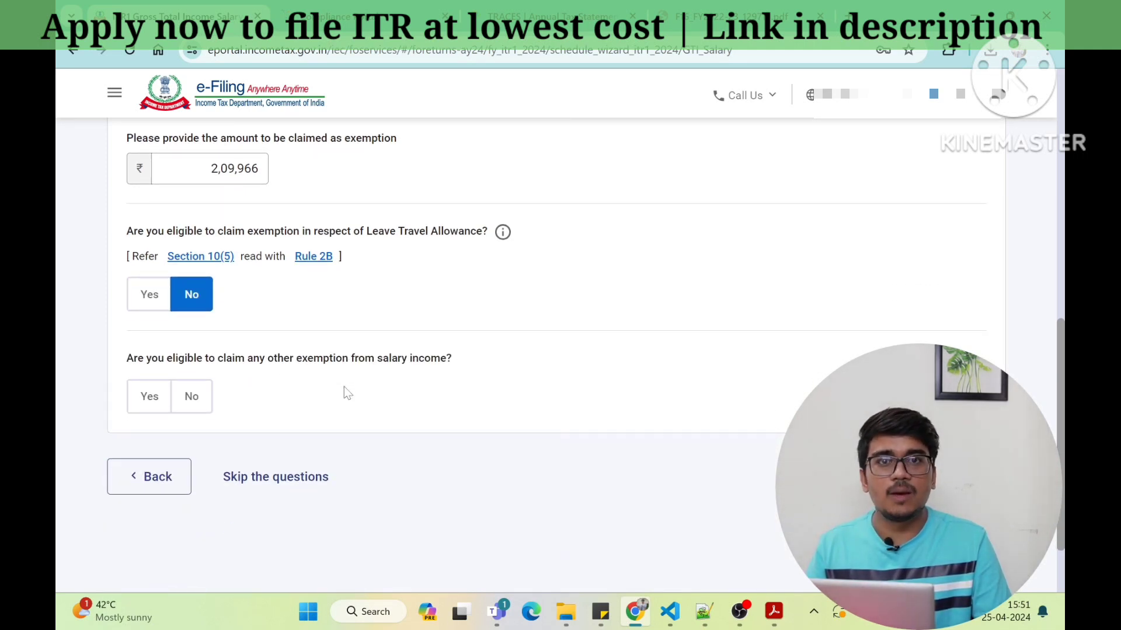
# Answer Yes to any other exemption from salary income and expand the full list of exemption types.
pyautogui.scroll(-1, 345, 390)
pyautogui.click(149, 365)
pyautogui.scroll(-6, 363, 257)
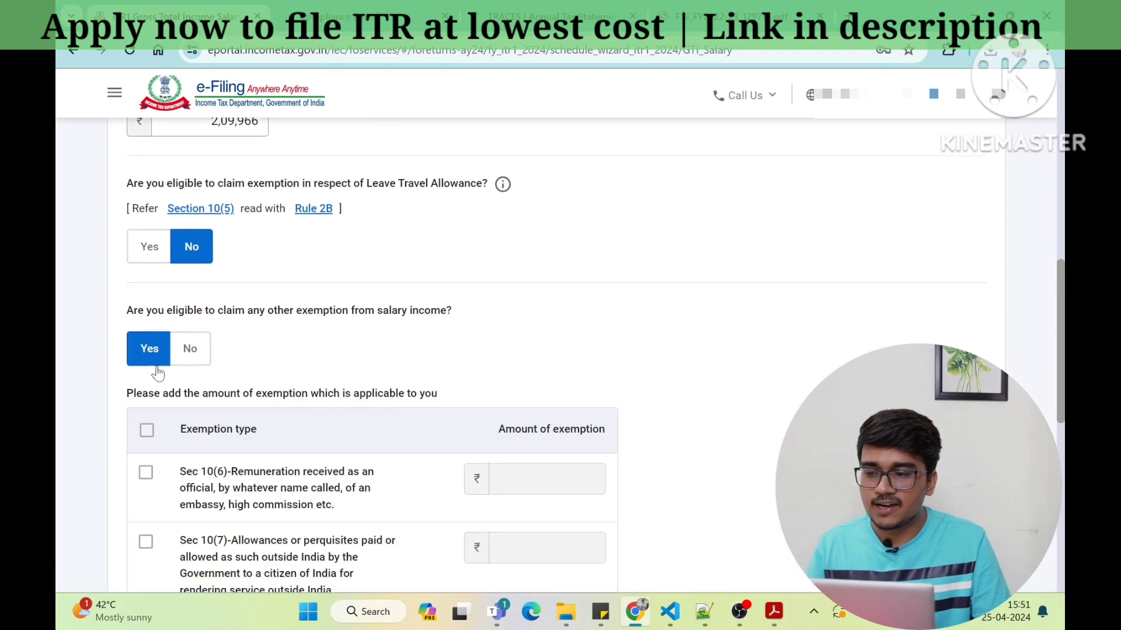
pyautogui.scroll(-2, 363, 257)
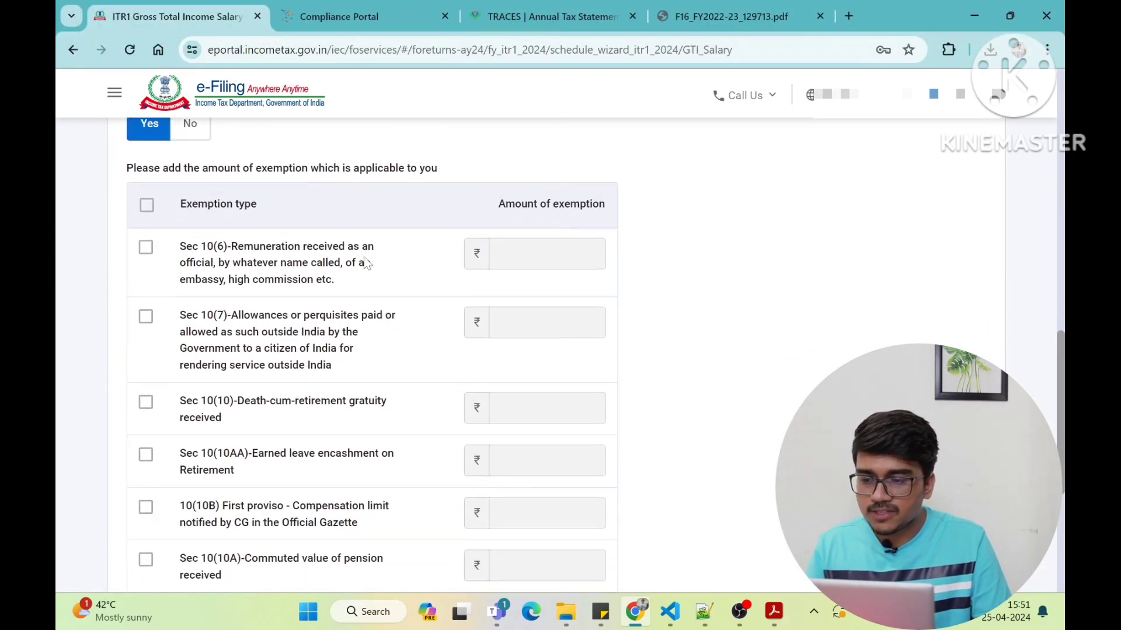
pyautogui.scroll(-2, 390, 423)
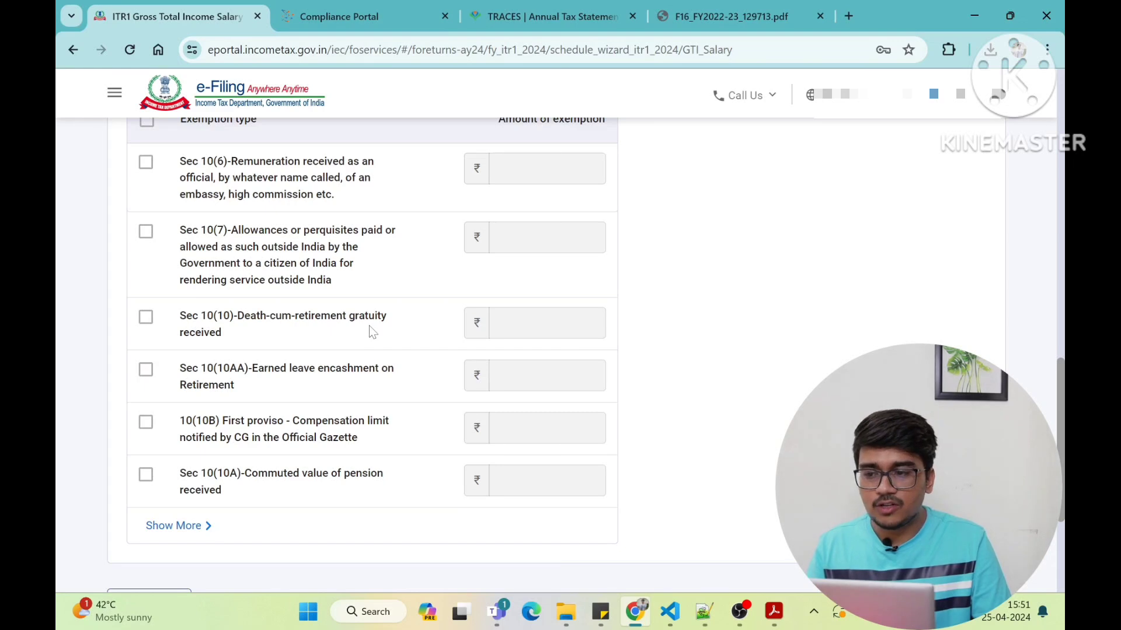
pyautogui.scroll(-1, 373, 332)
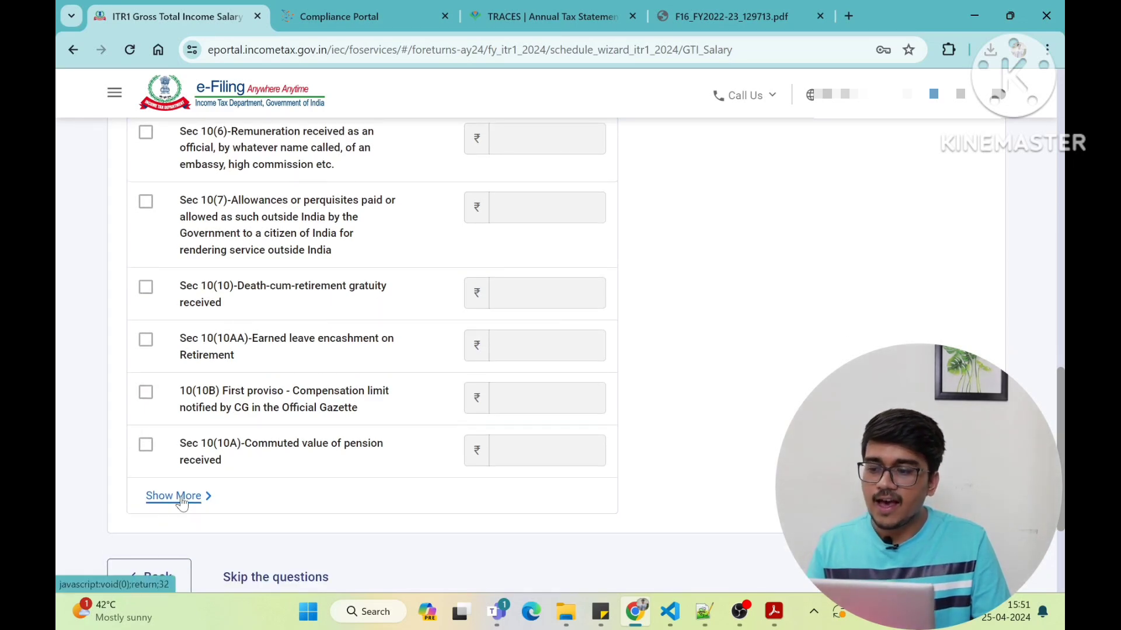
pyautogui.click(178, 496)
pyautogui.scroll(-2, 312, 439)
pyautogui.scroll(4, 323, 365)
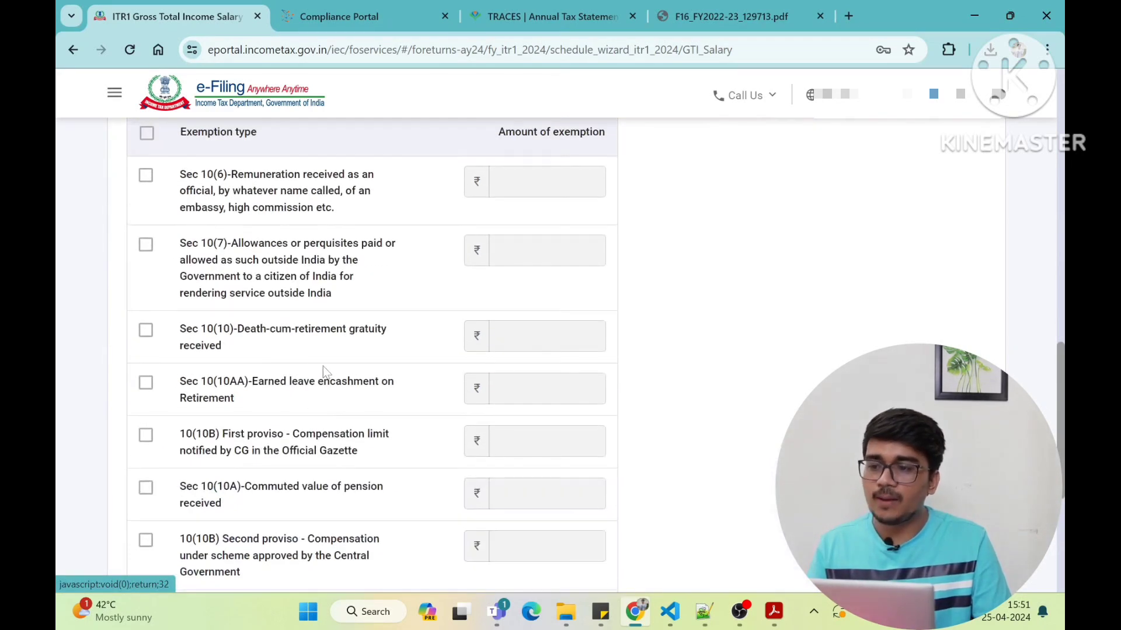
pyautogui.scroll(-3, 323, 366)
pyautogui.scroll(3, 324, 371)
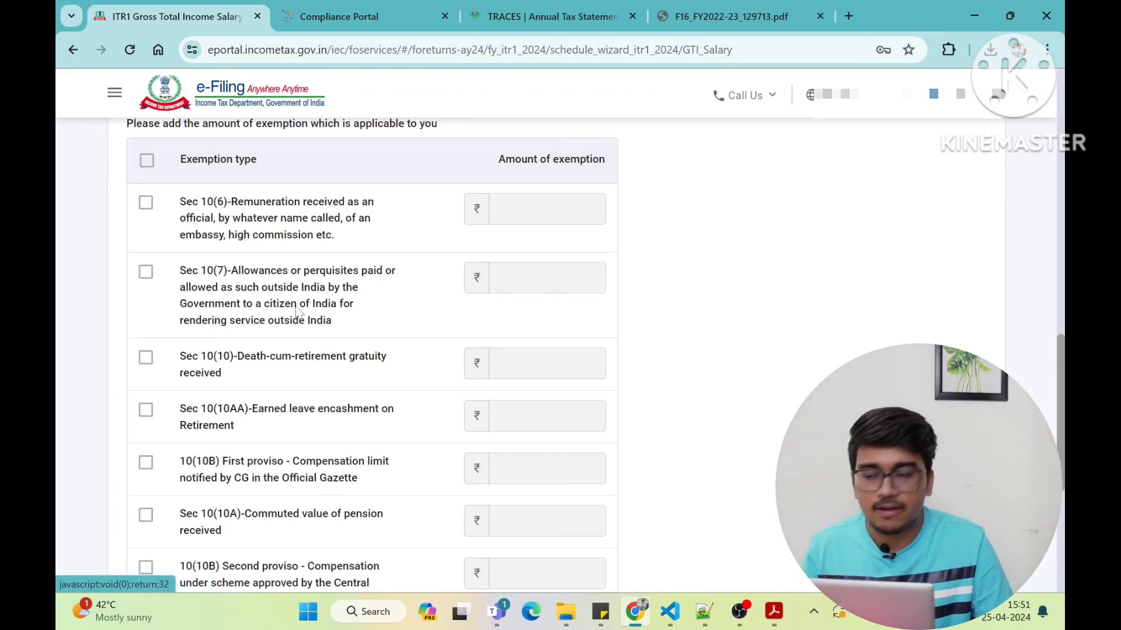
# Try the Sec 10(7) exemption for allowances paid outside India with an amount of 1000, and clear its selection again.
pyautogui.click(145, 273)
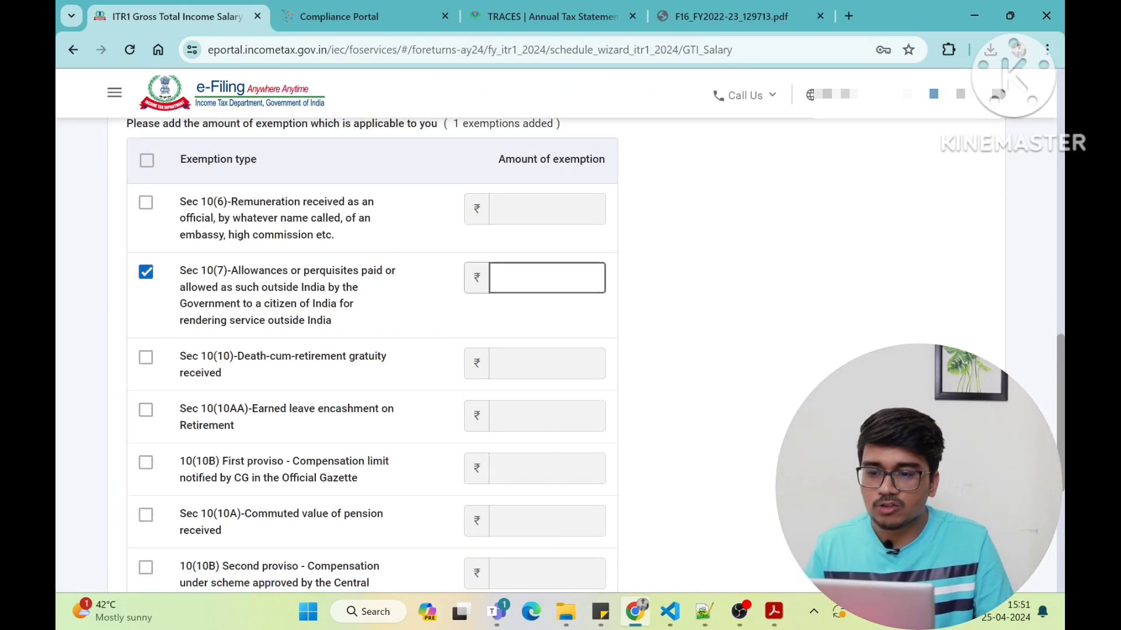
pyautogui.write('1000')
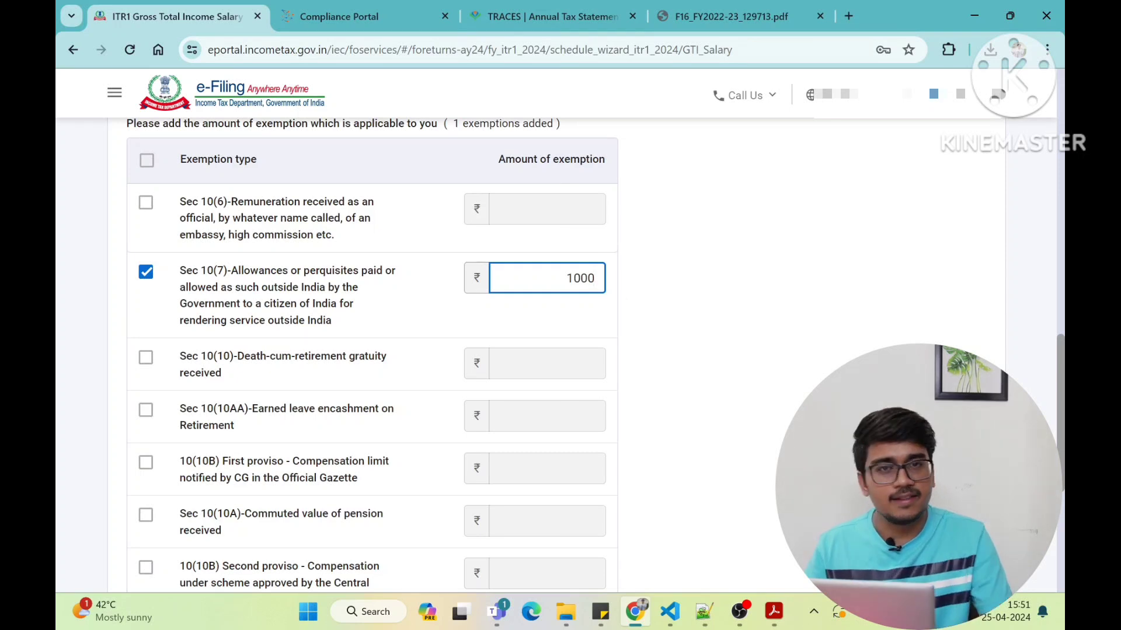
pyautogui.scroll(-3, 501, 324)
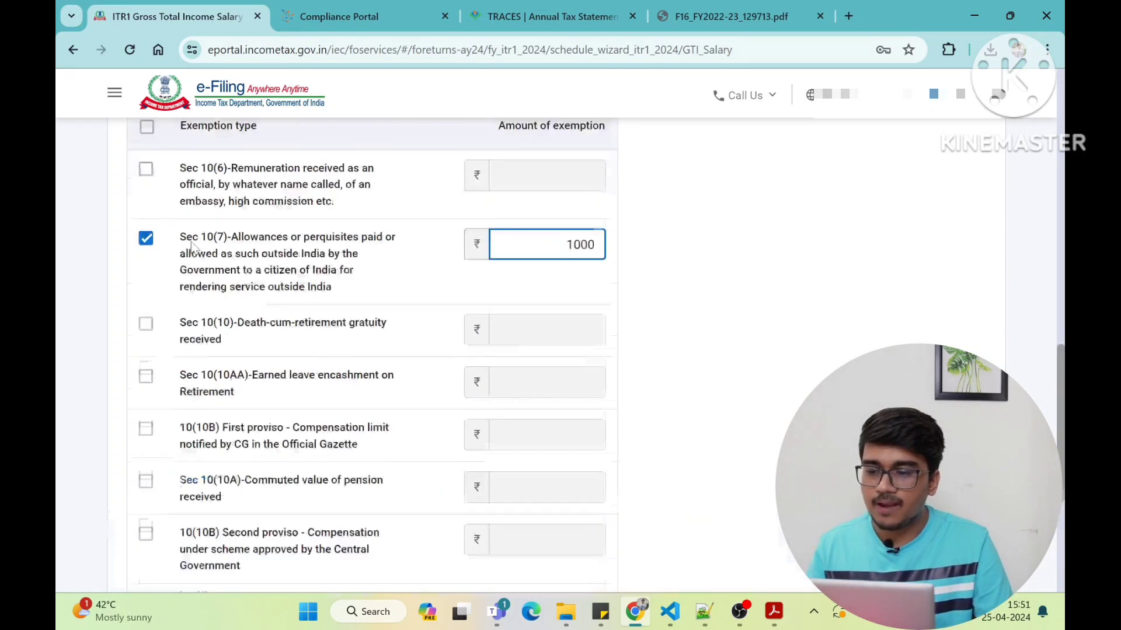
pyautogui.scroll(1, 194, 248)
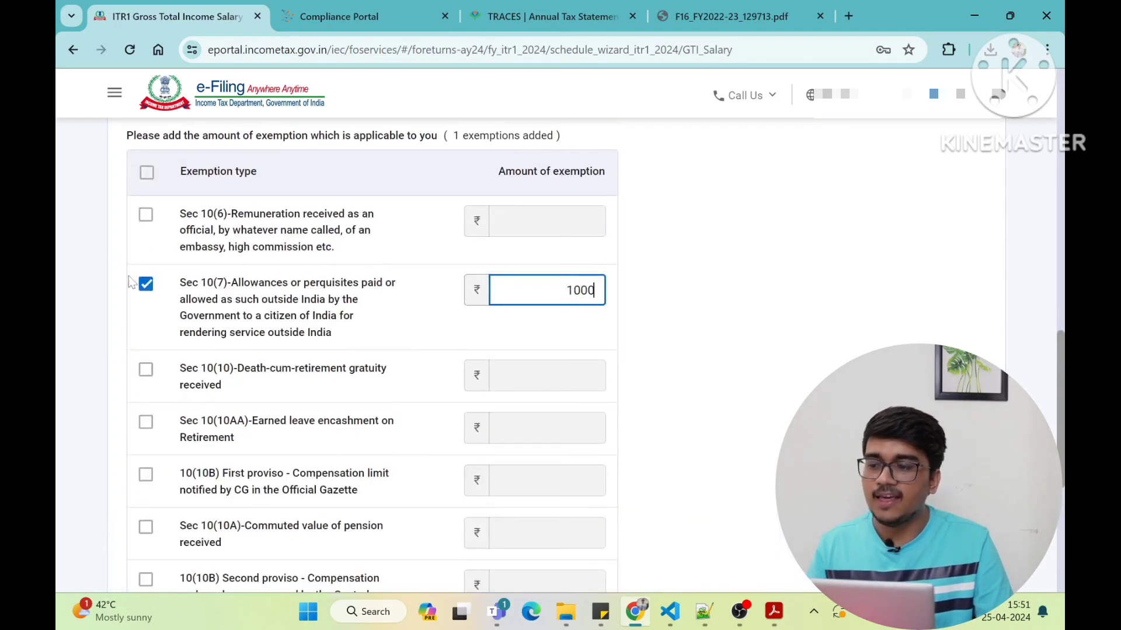
pyautogui.click(146, 285)
# Skip the salary exemption questions, confirm the skip, and continue to the income source details.
pyautogui.scroll(5, 472, 306)
pyautogui.scroll(4, 471, 305)
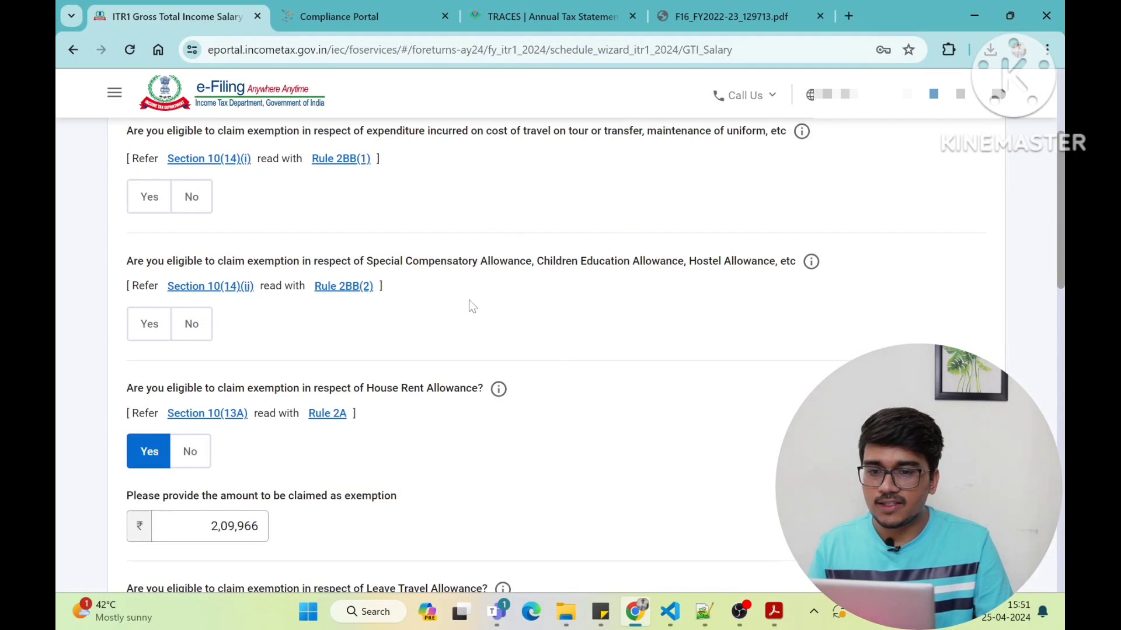
pyautogui.scroll(3, 472, 306)
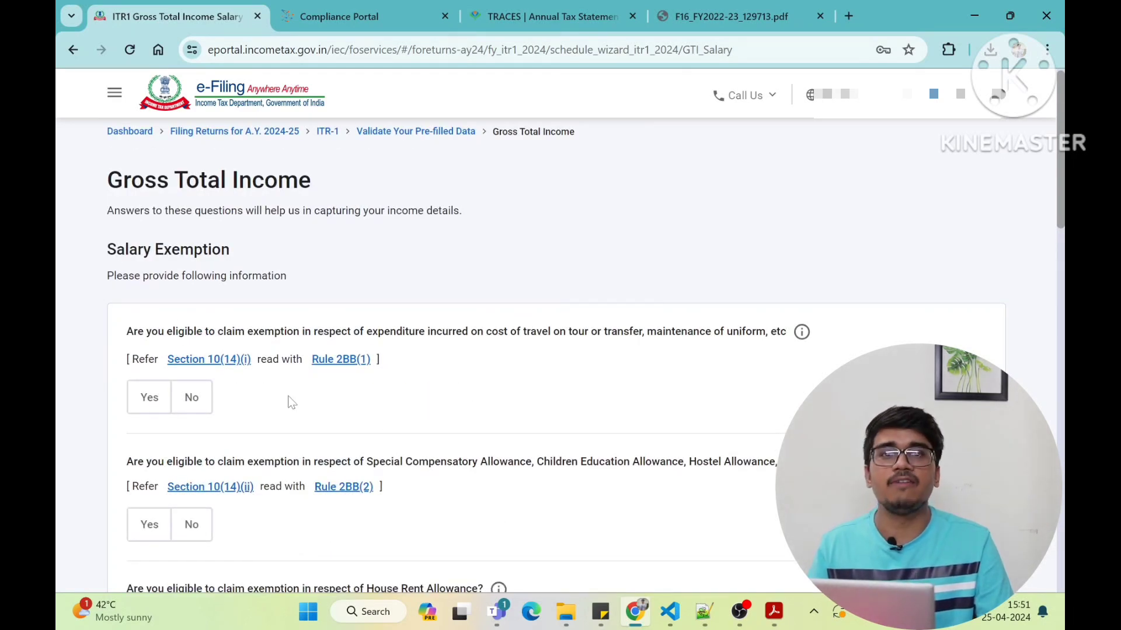
pyautogui.scroll(-15, 291, 403)
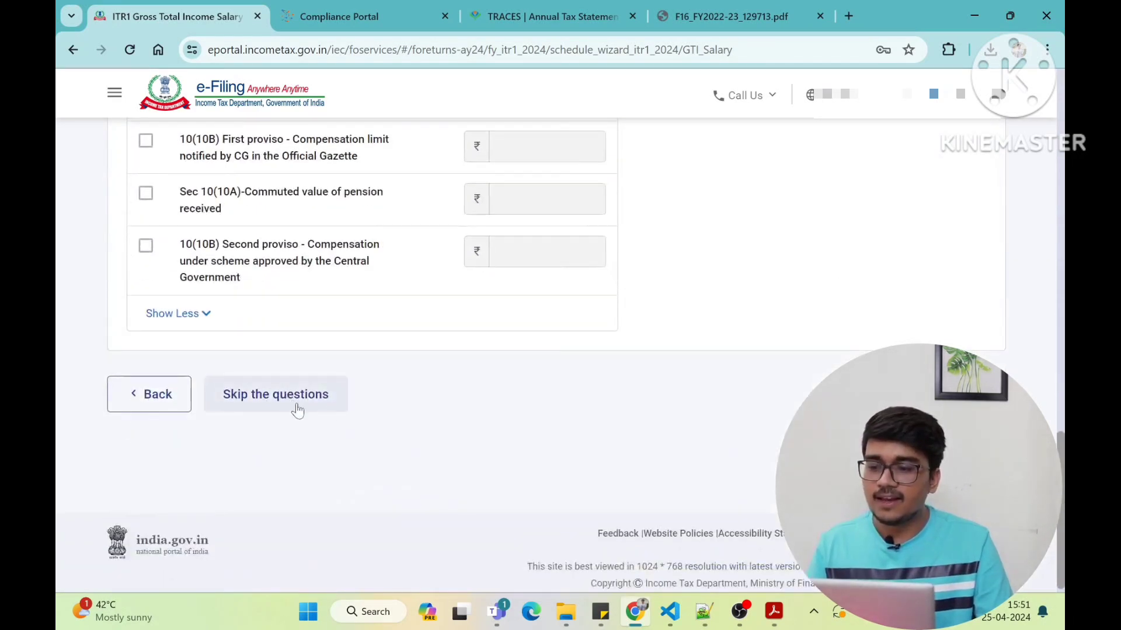
pyautogui.click(267, 407)
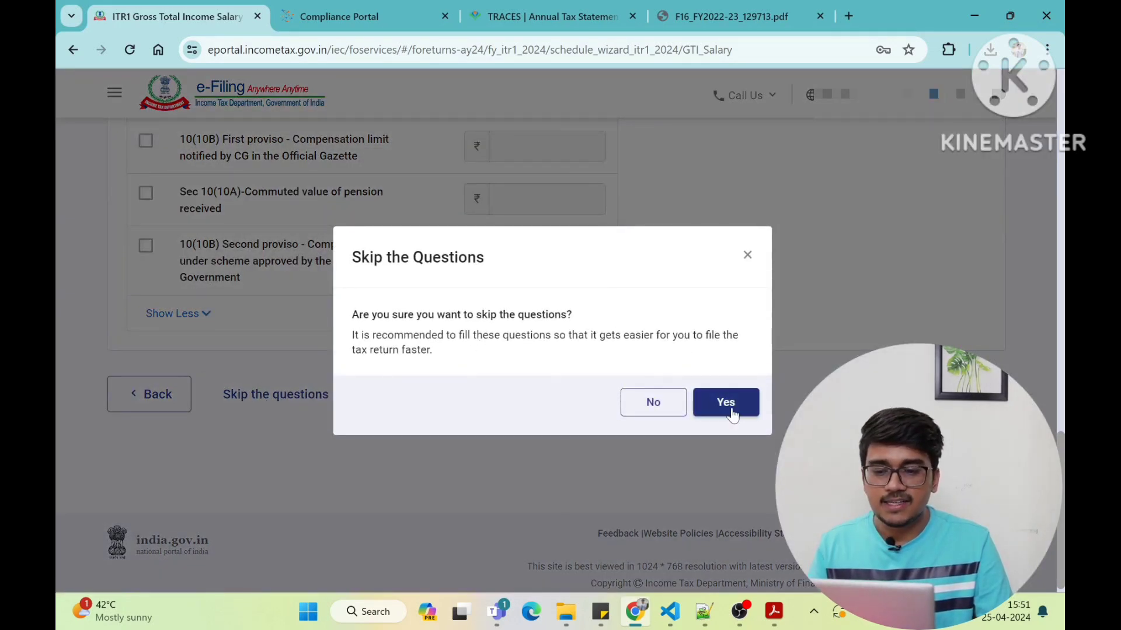
pyautogui.click(732, 408)
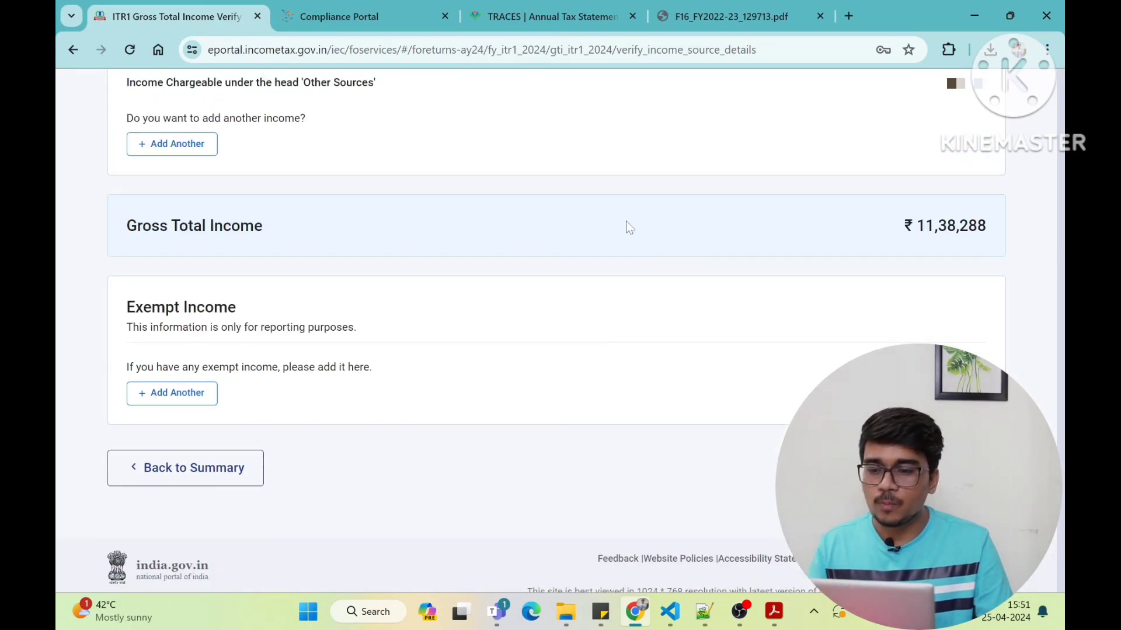
# Review the Income from Salary figures in the income source details, including exempt allowances and deductions under section 16.
pyautogui.scroll(-3, 625, 222)
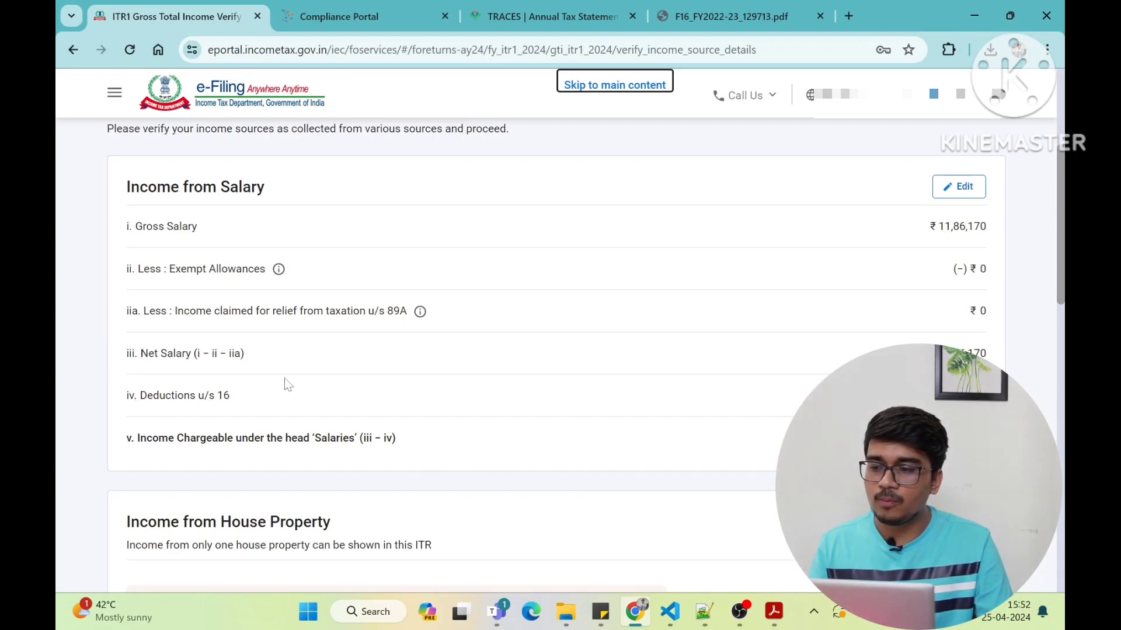
pyautogui.scroll(-3, 274, 368)
pyautogui.scroll(6, 285, 377)
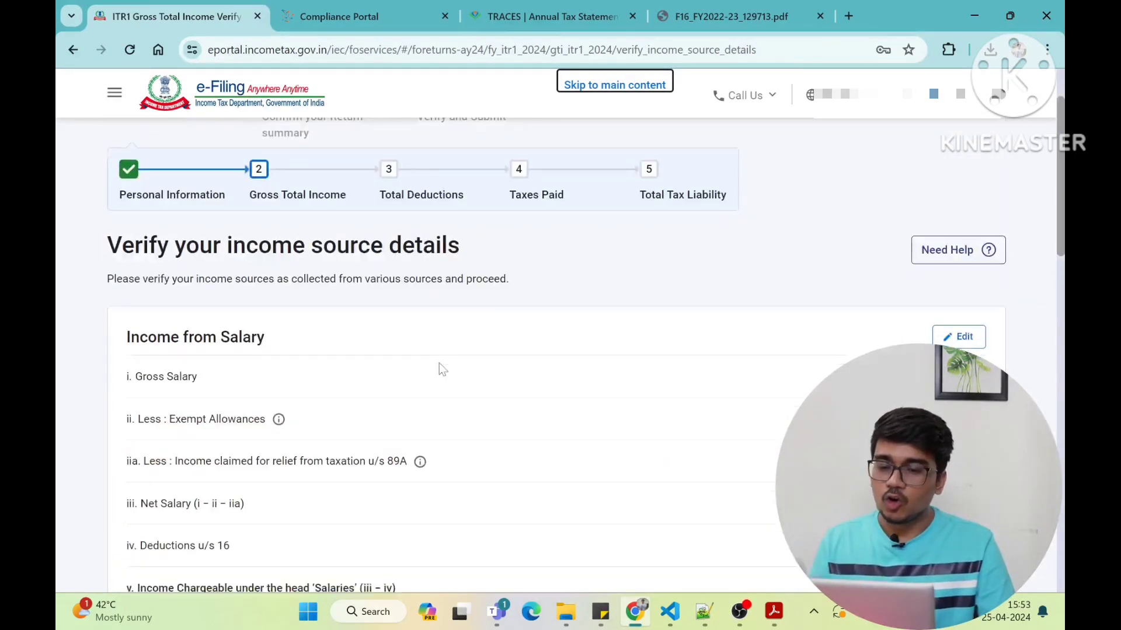
pyautogui.scroll(-1, 439, 363)
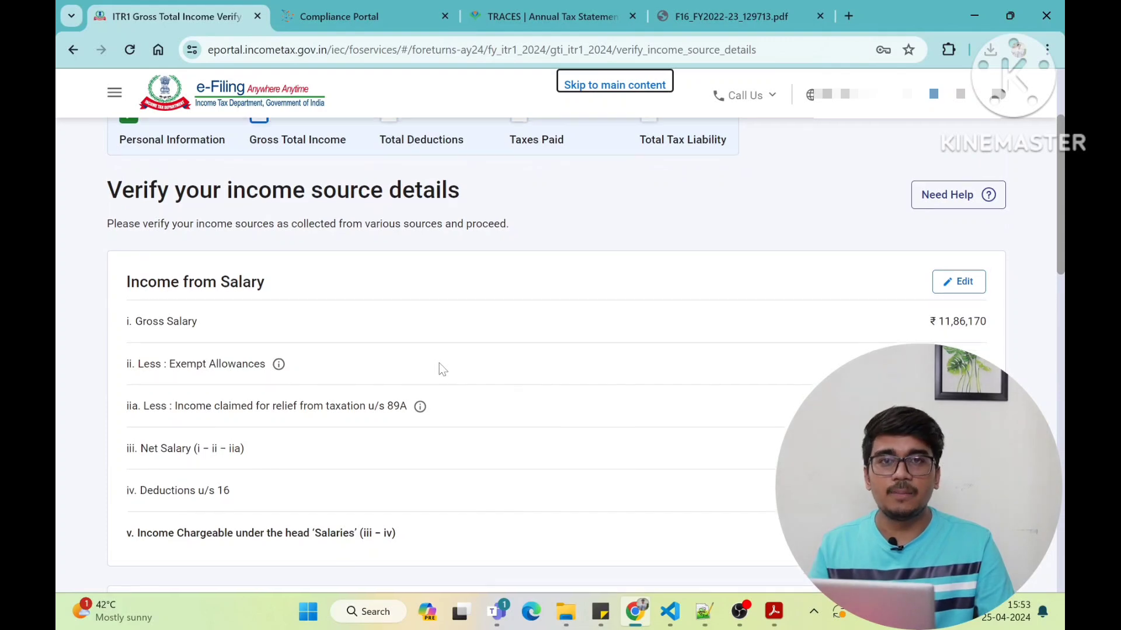
# Look at the Form 26AS statement and the Taxpayer Information Summary, and return to the income source details.
pyautogui.click(587, 3)
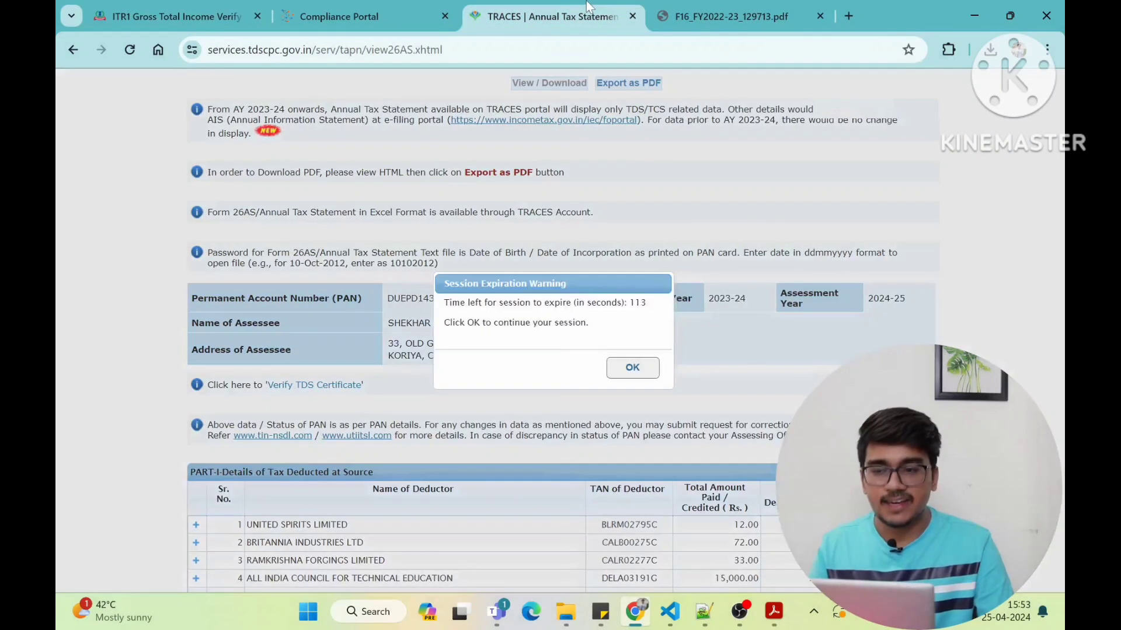
pyautogui.click(332, 7)
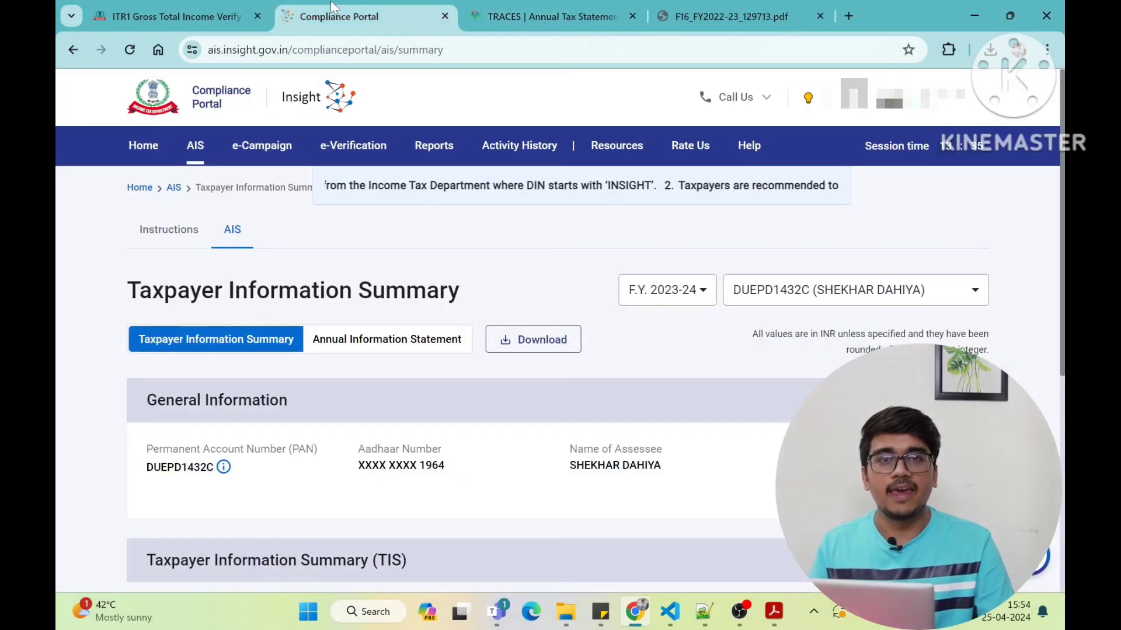
pyautogui.click(165, 7)
# Try the Self Occupied property type in the Income from House Property breakup, and cancel the breakup form.
pyautogui.scroll(-3, 431, 281)
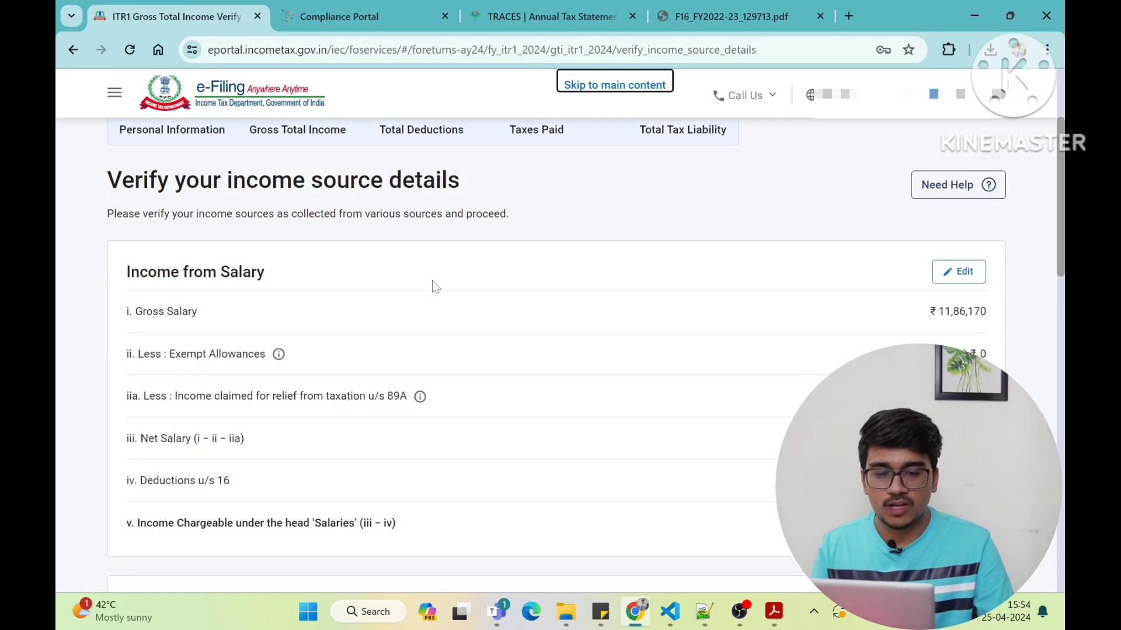
pyautogui.scroll(-3, 432, 280)
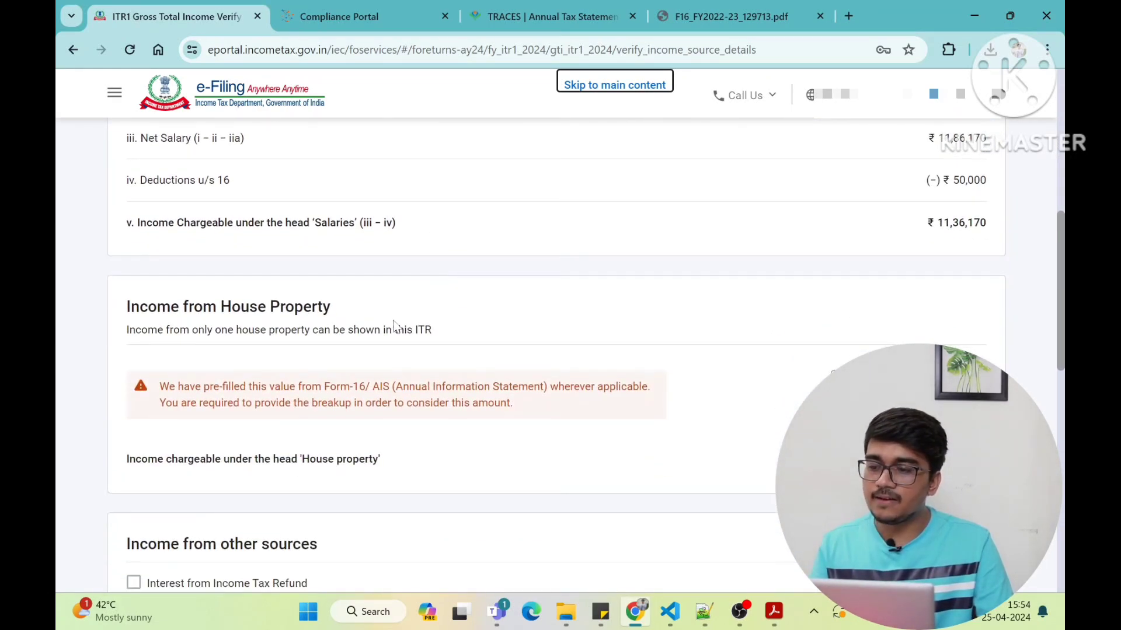
pyautogui.scroll(-2, 400, 325)
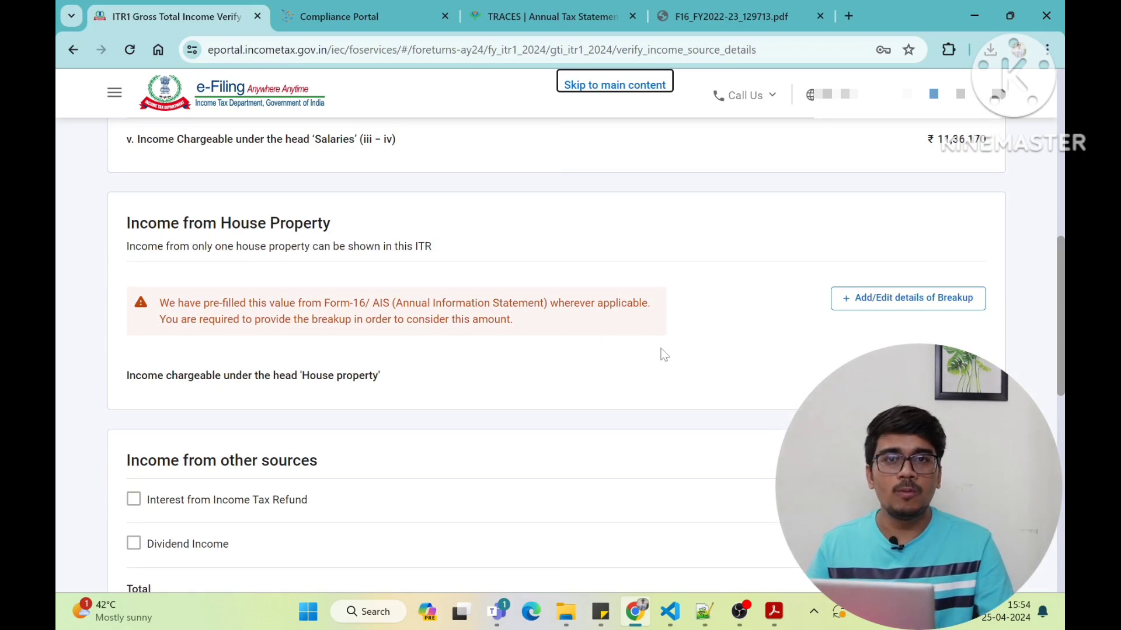
pyautogui.click(883, 309)
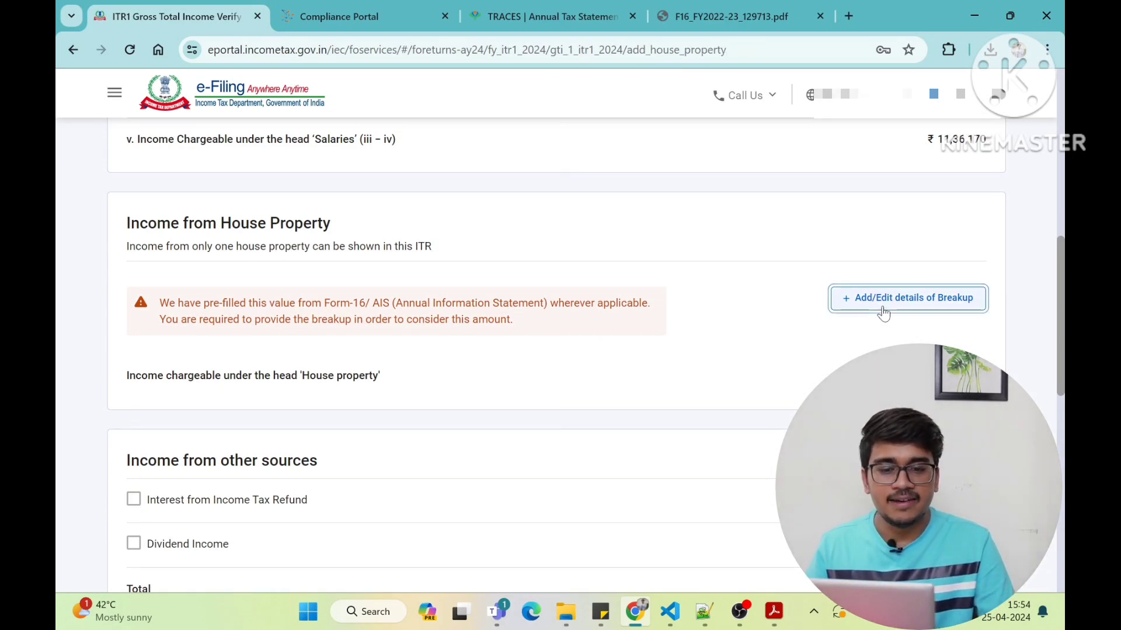
pyautogui.scroll(-2, 516, 389)
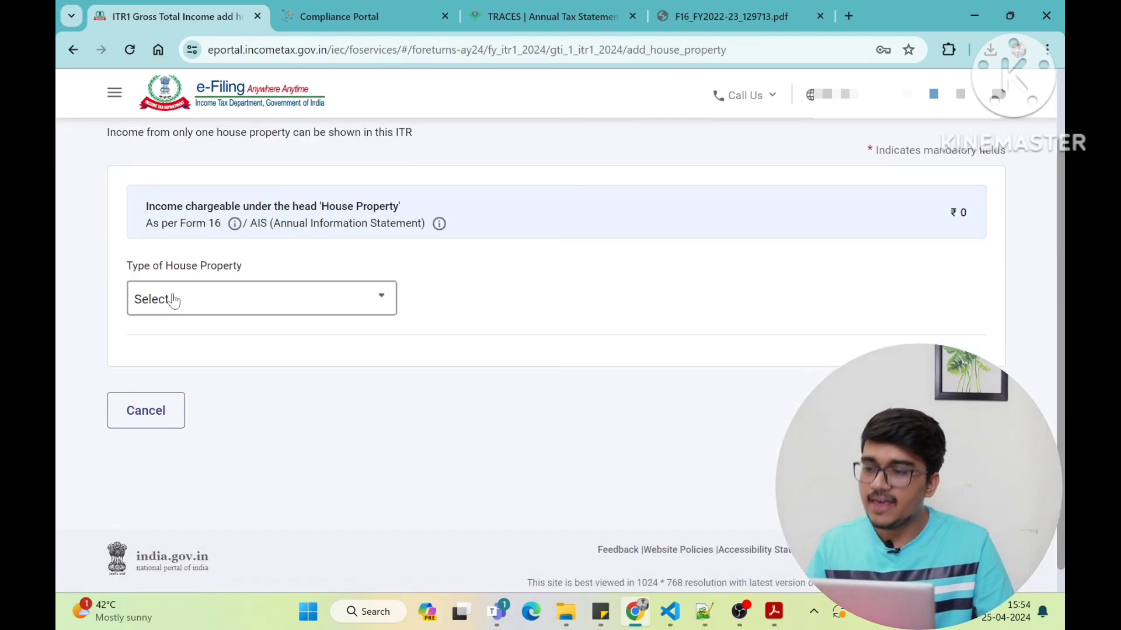
pyautogui.click(268, 300)
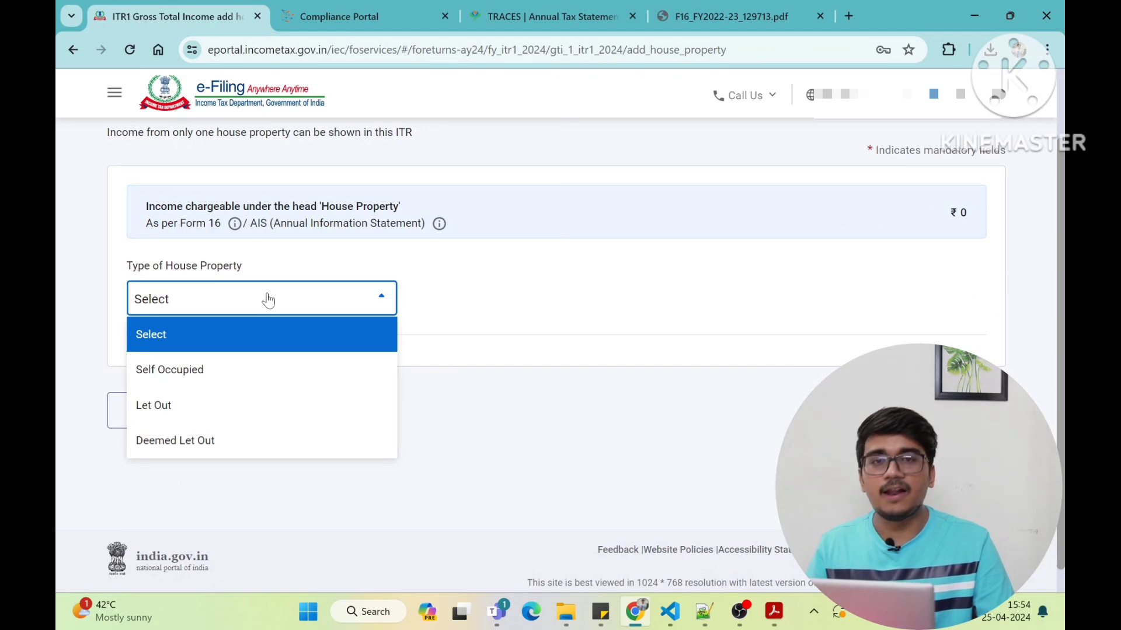
pyautogui.click(180, 383)
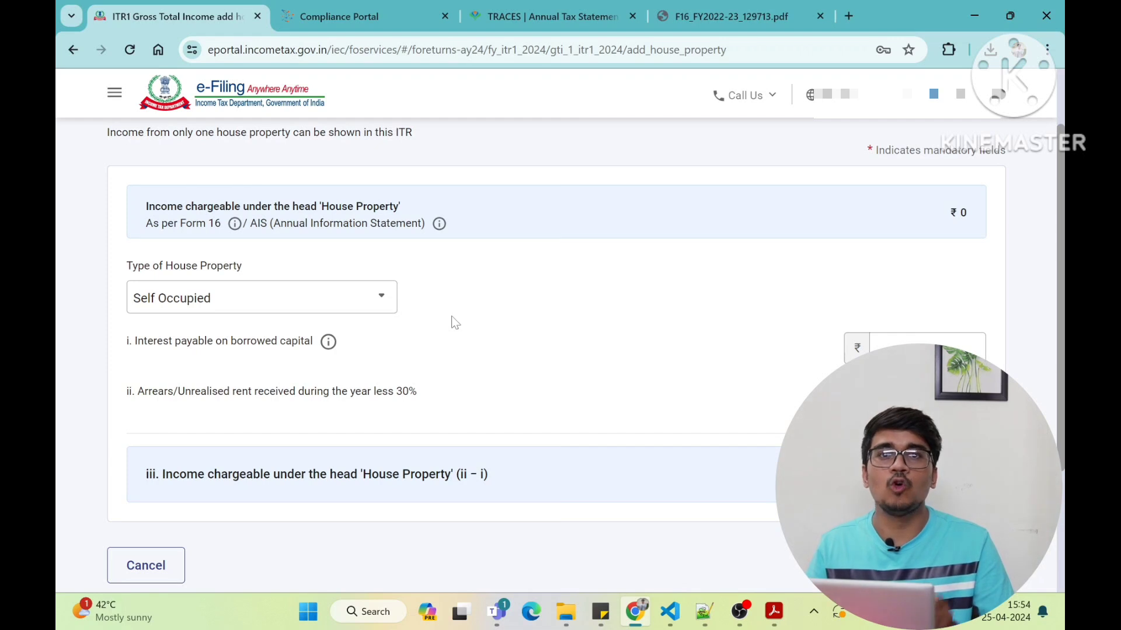
pyautogui.click(922, 349)
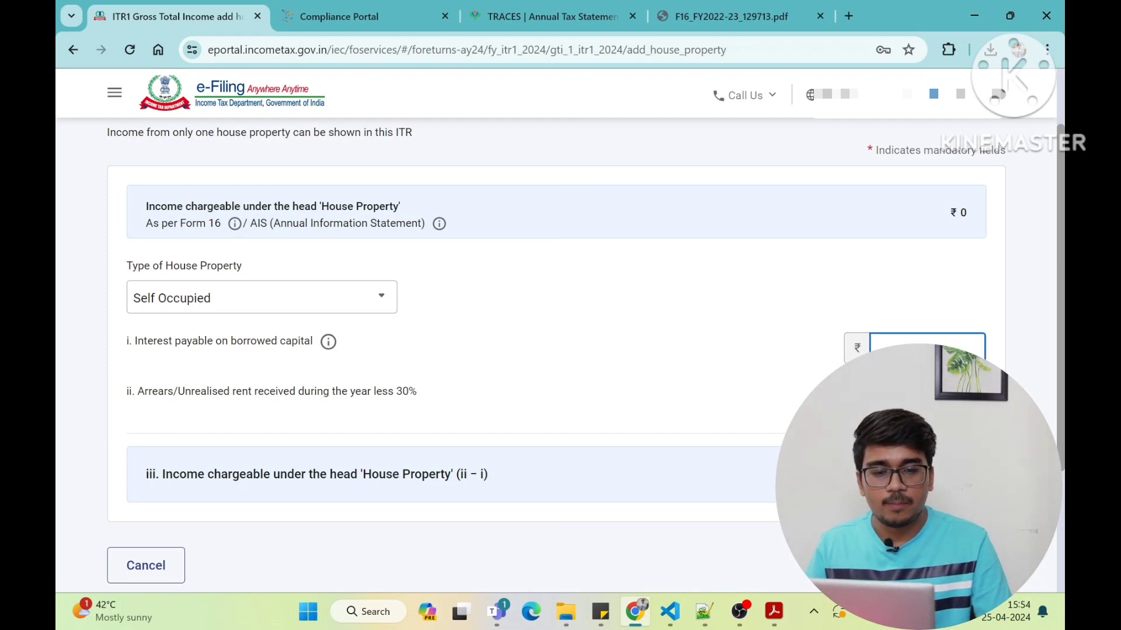
pyautogui.scroll(-1, 922, 351)
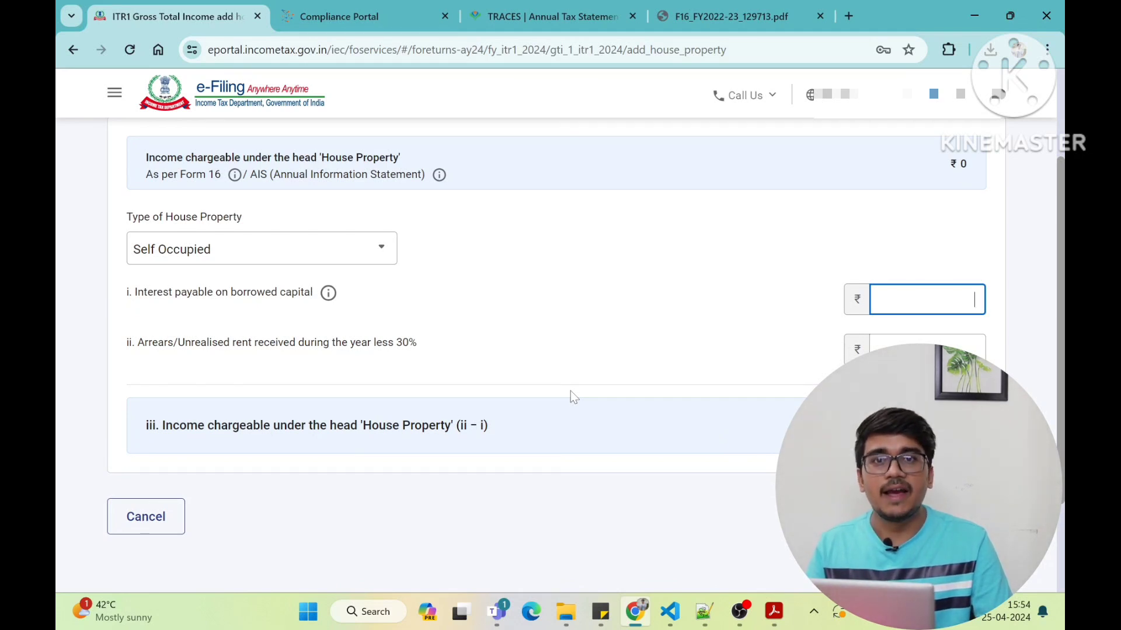
pyautogui.click(150, 513)
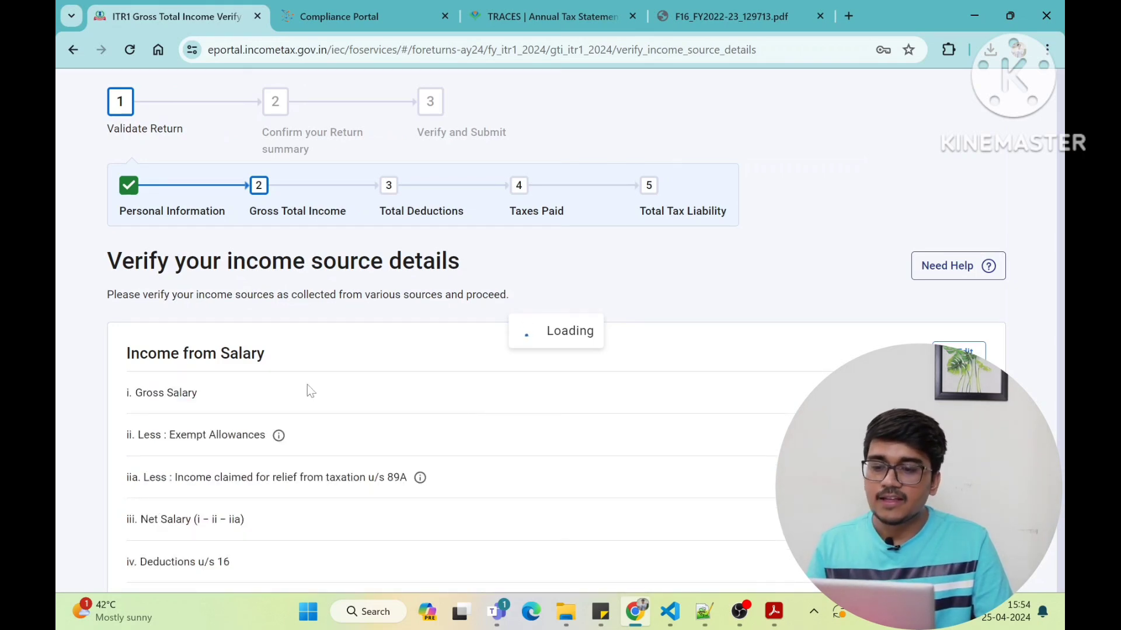
# Check the House Property and other sources income figures, and open the questionnaire for adding another income under other sources.
pyautogui.scroll(-4, 307, 384)
pyautogui.scroll(-7, 307, 384)
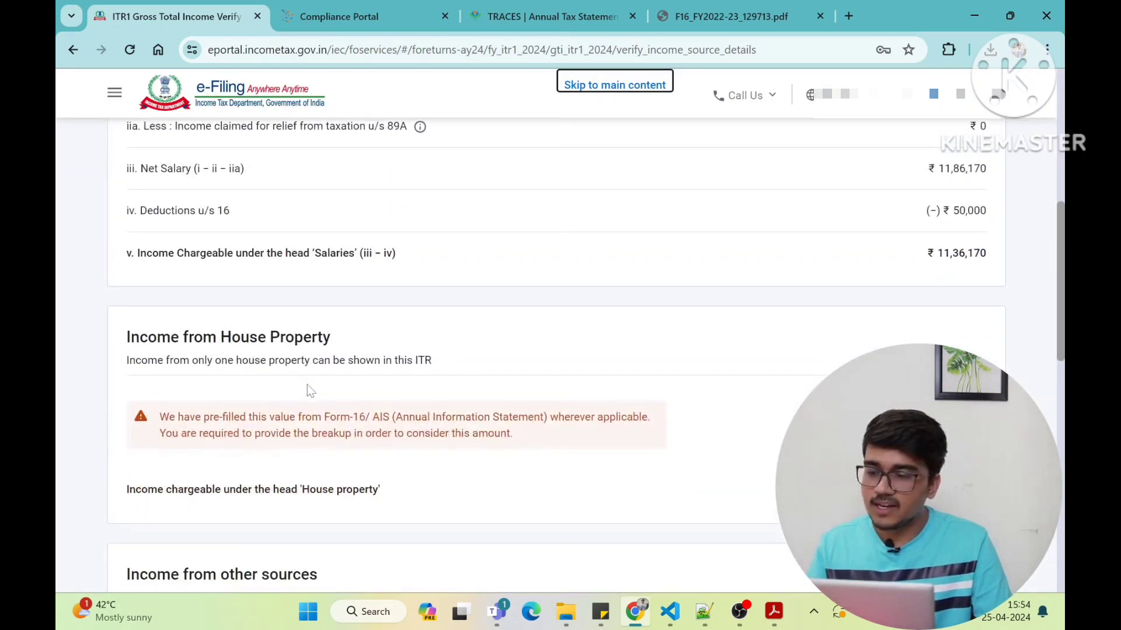
pyautogui.scroll(-2, 408, 403)
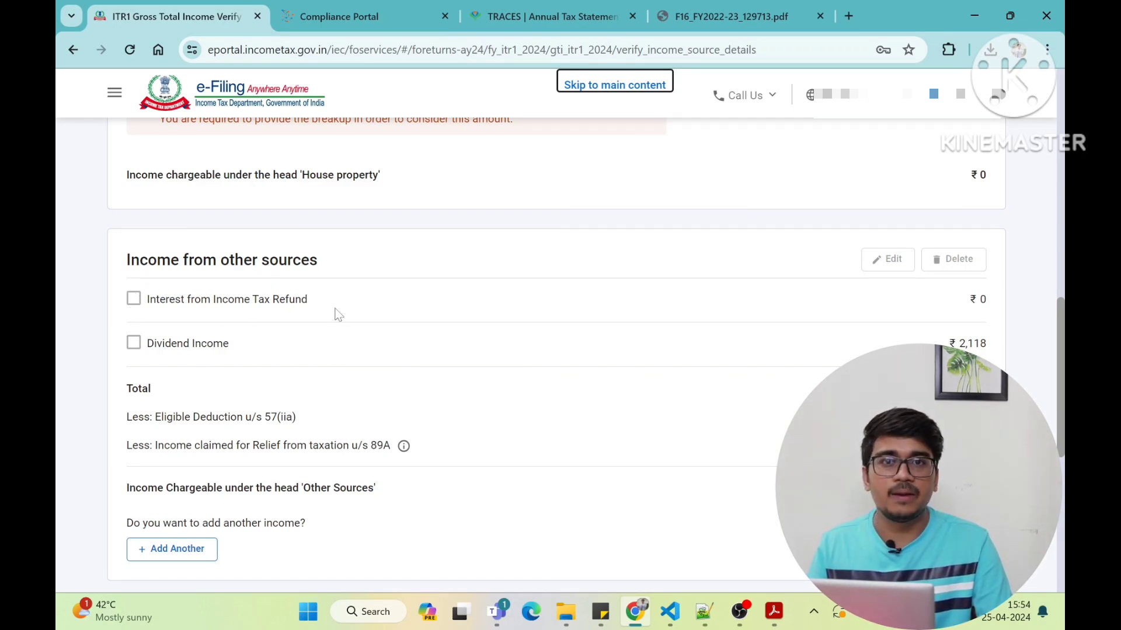
pyautogui.scroll(-3, 336, 314)
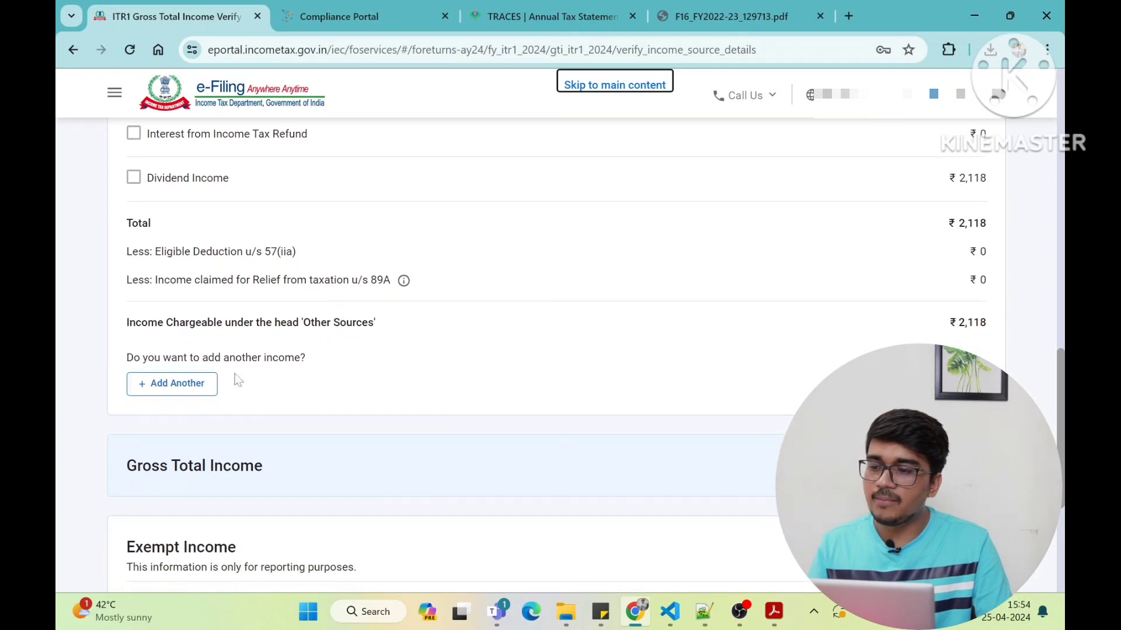
pyautogui.scroll(-1, 149, 383)
pyautogui.scroll(-1, 286, 334)
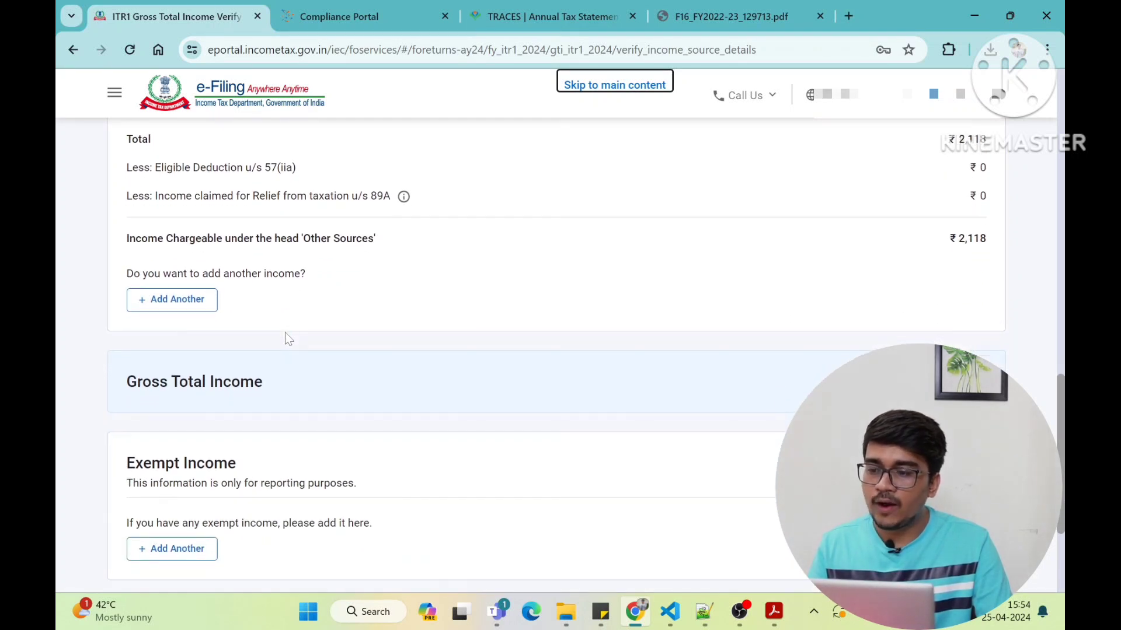
pyautogui.click(159, 309)
pyautogui.scroll(-2, 354, 384)
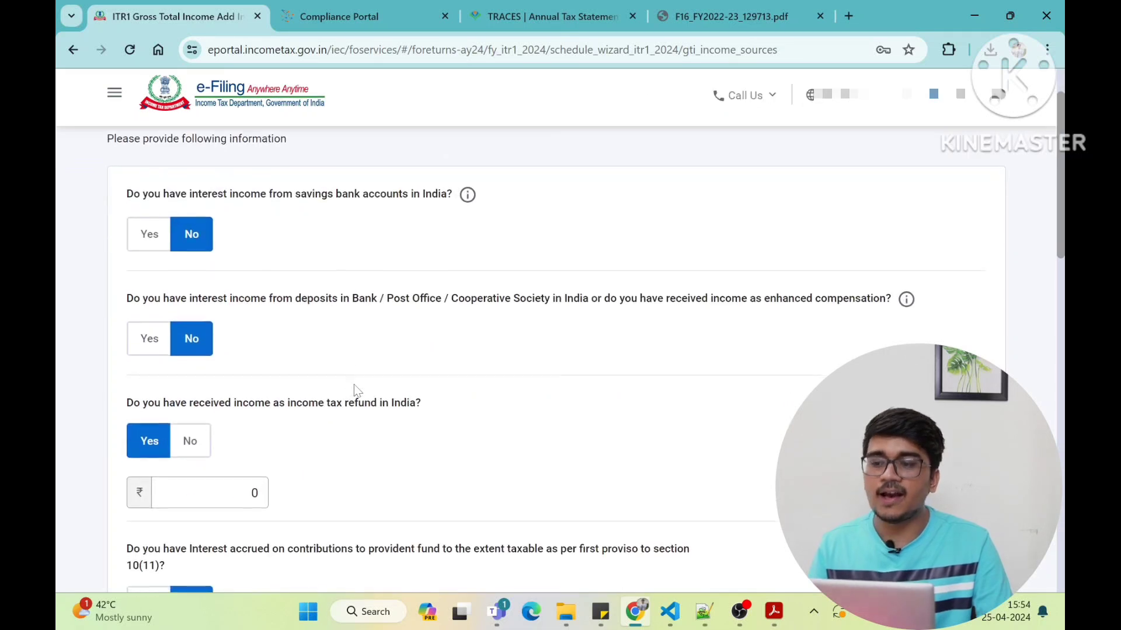
# Answer Yes to interest income from savings bank accounts and from deposits, and continue to the income source details.
pyautogui.scroll(-1, 354, 384)
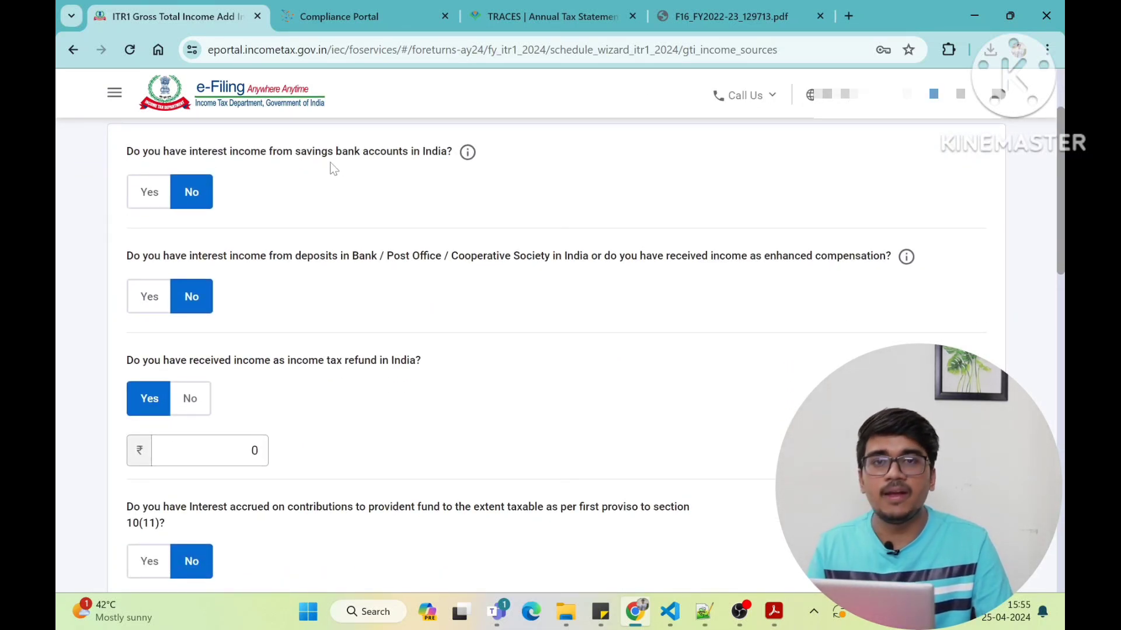
pyautogui.click(145, 193)
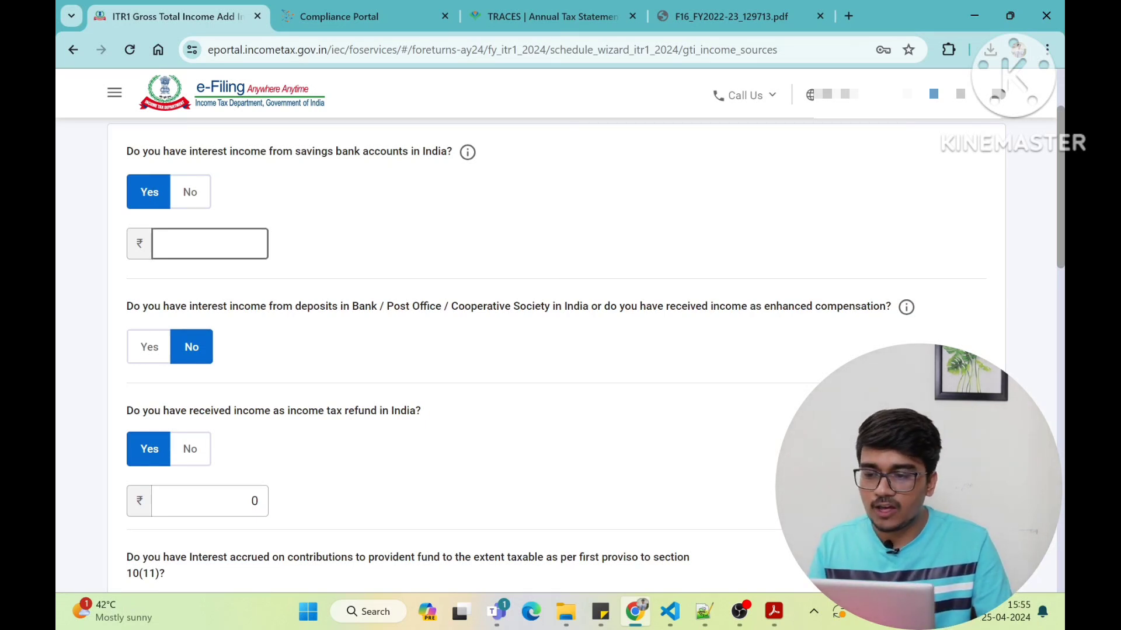
pyautogui.scroll(-3, 228, 239)
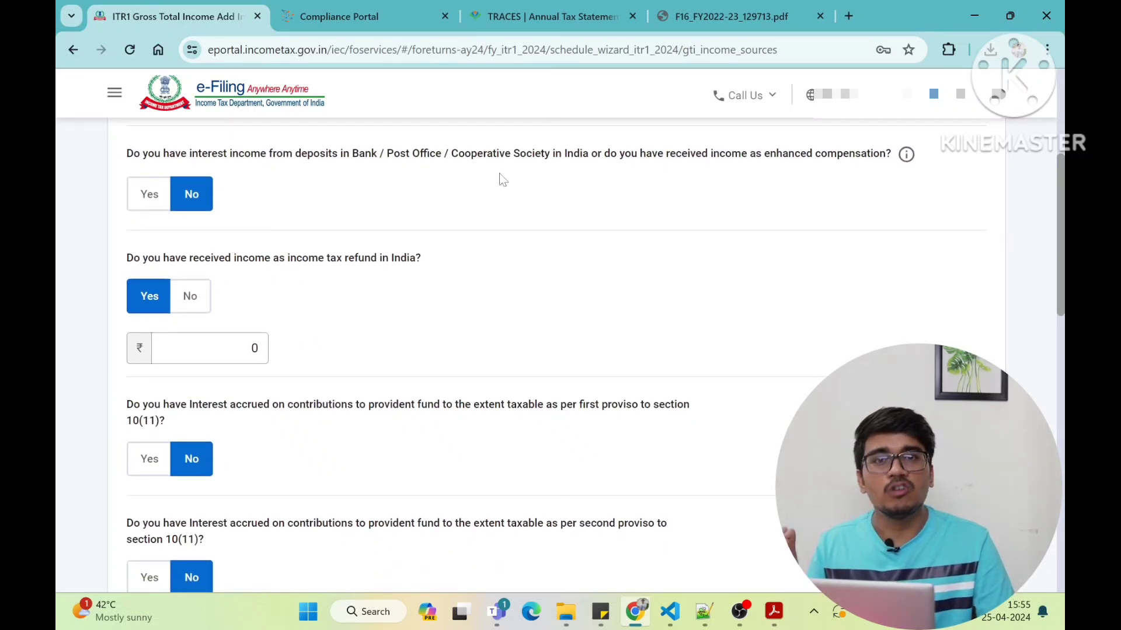
pyautogui.click(156, 198)
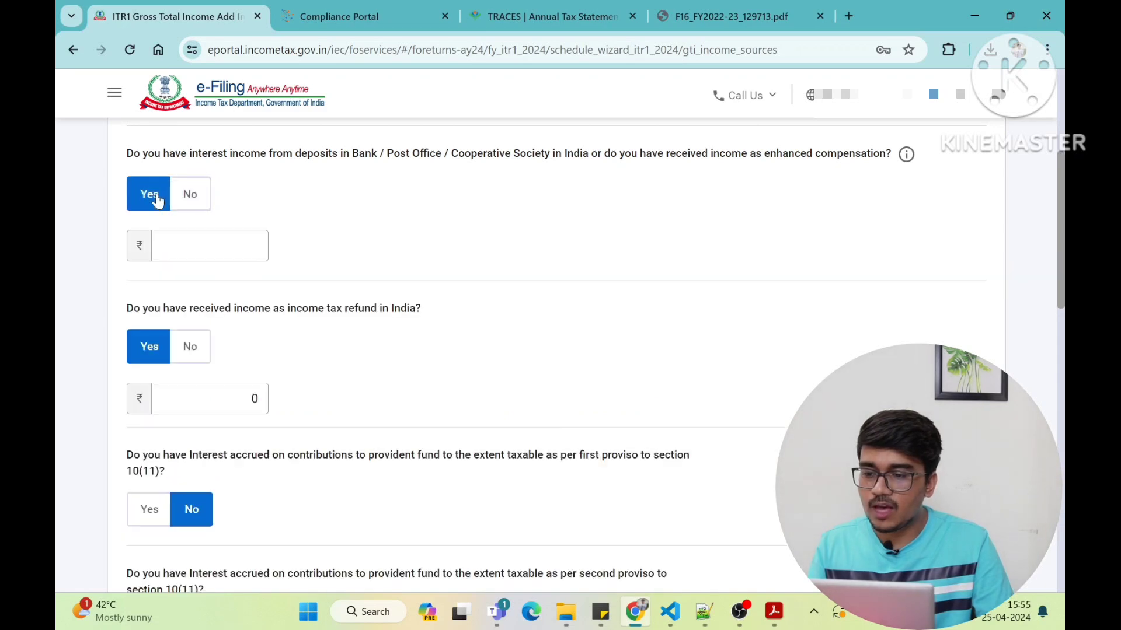
pyautogui.scroll(-9, 157, 199)
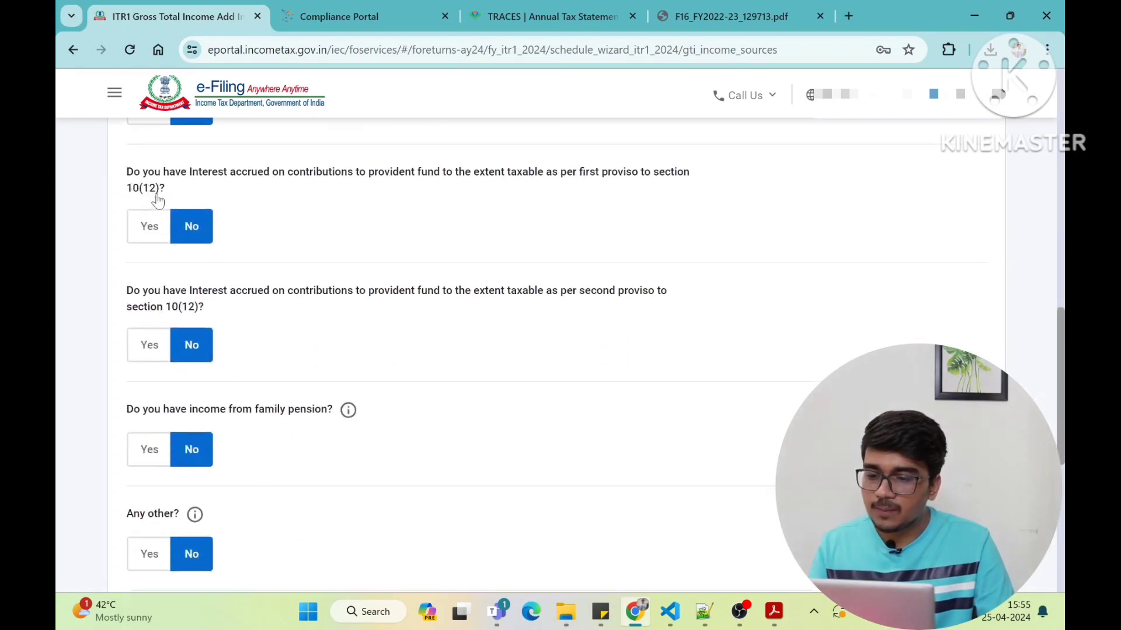
pyautogui.scroll(-5, 157, 199)
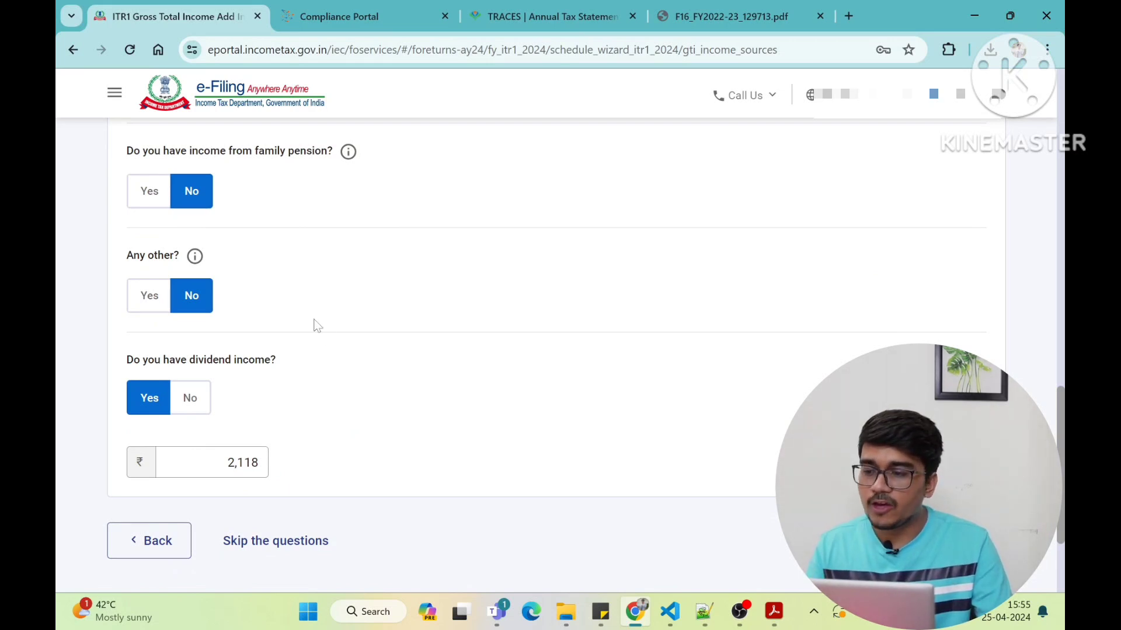
pyautogui.click(957, 541)
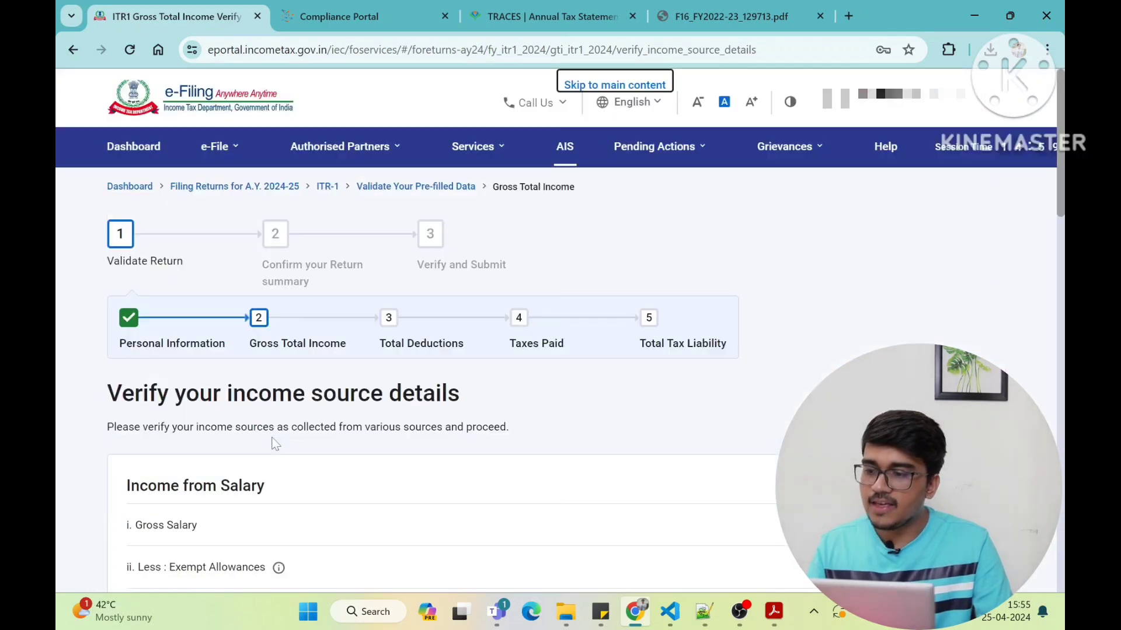
# Try adding an exempt income with the nature Agriculture Income (less than equal to Rs.5000).
pyautogui.scroll(-6, 275, 444)
pyautogui.scroll(-15, 275, 445)
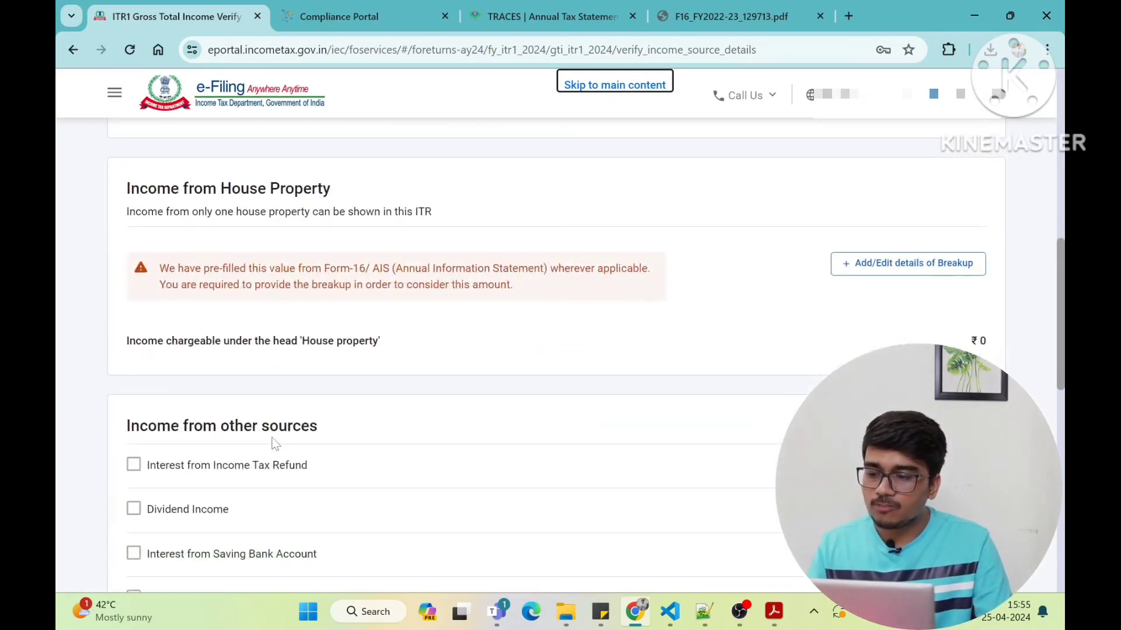
pyautogui.scroll(-6, 275, 445)
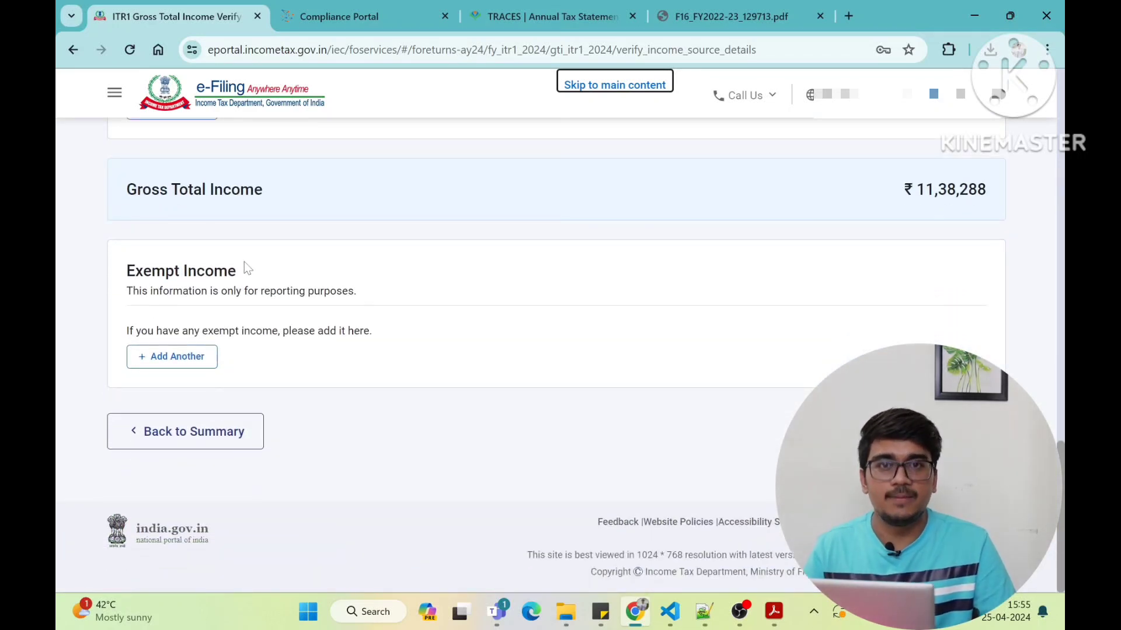
pyautogui.click(179, 355)
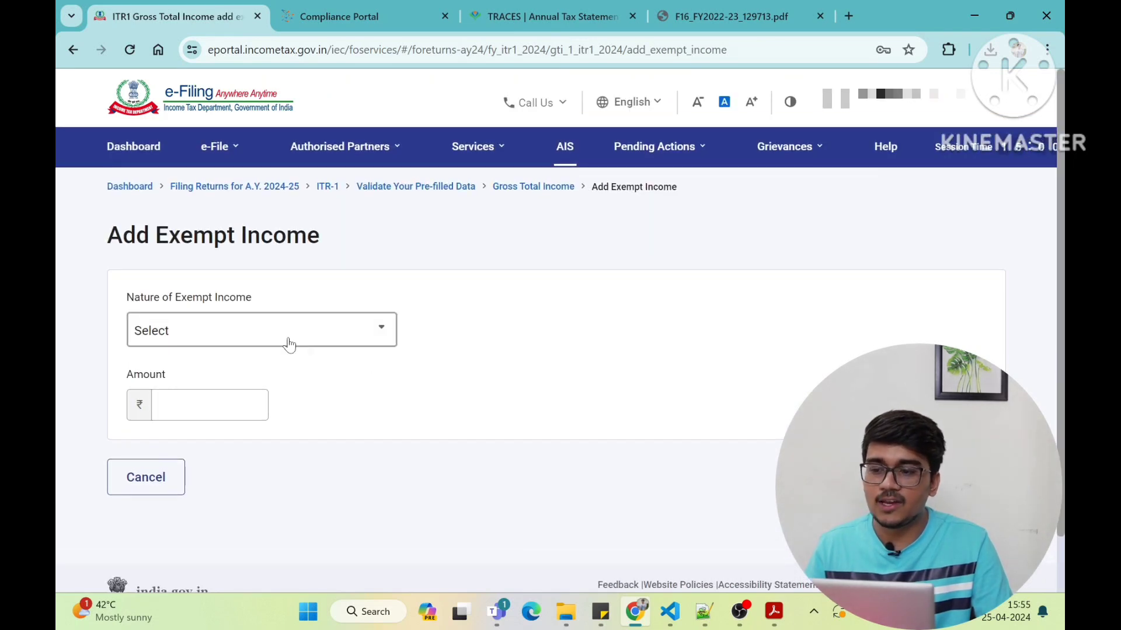
pyautogui.click(289, 342)
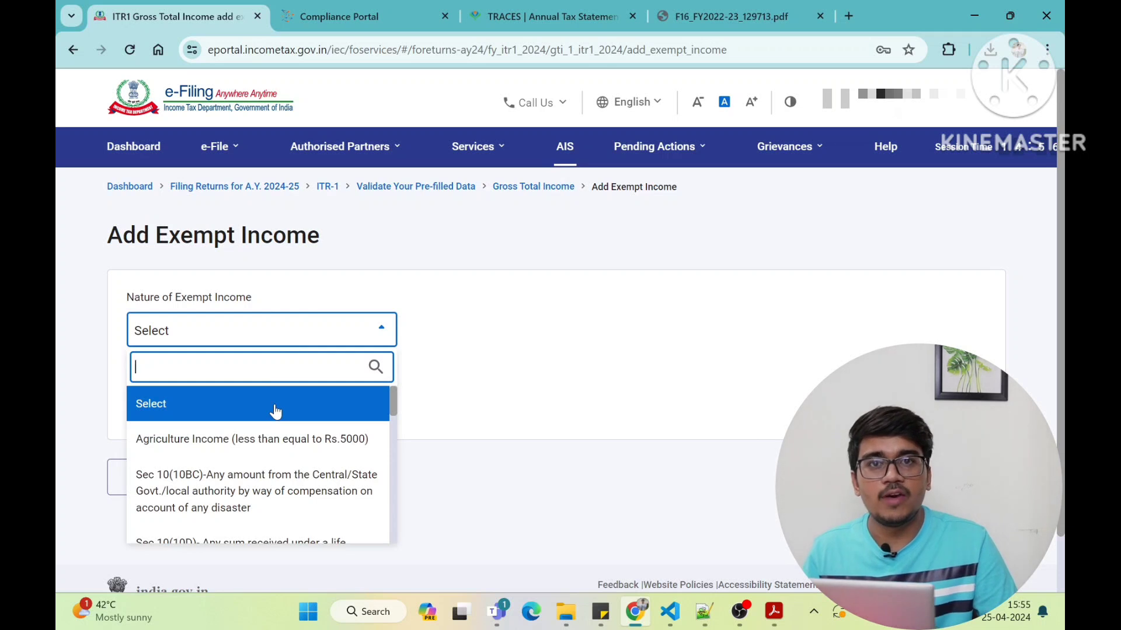
pyautogui.click(276, 450)
pyautogui.scroll(-2, 276, 453)
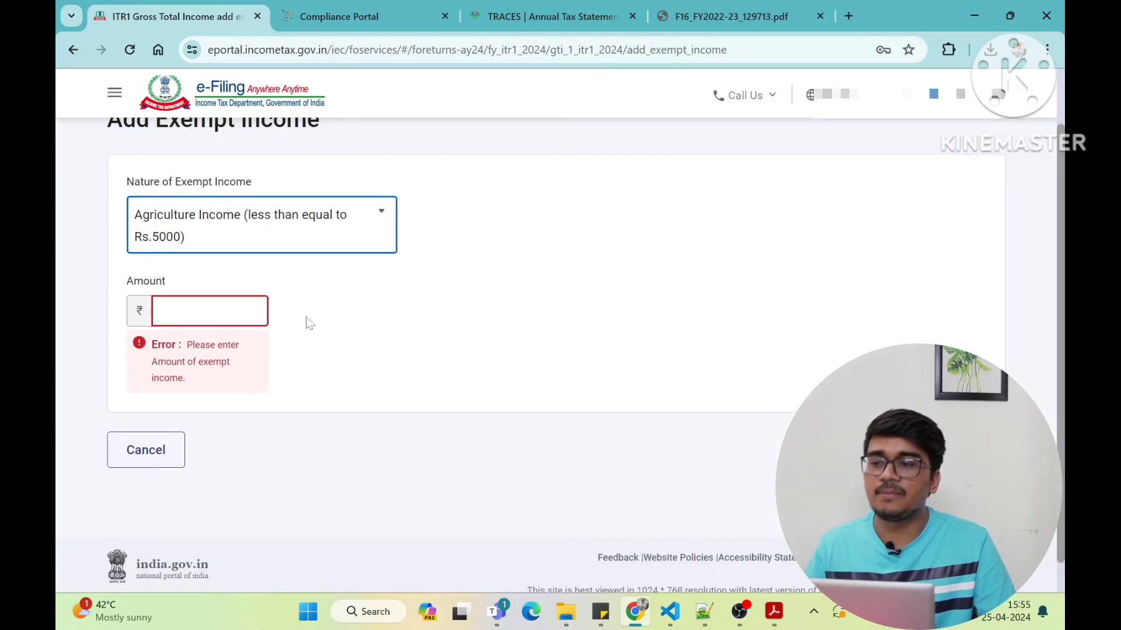
# Look through the other natures of exempt income available in the Add Exempt Income form, and close the list.
pyautogui.click(271, 214)
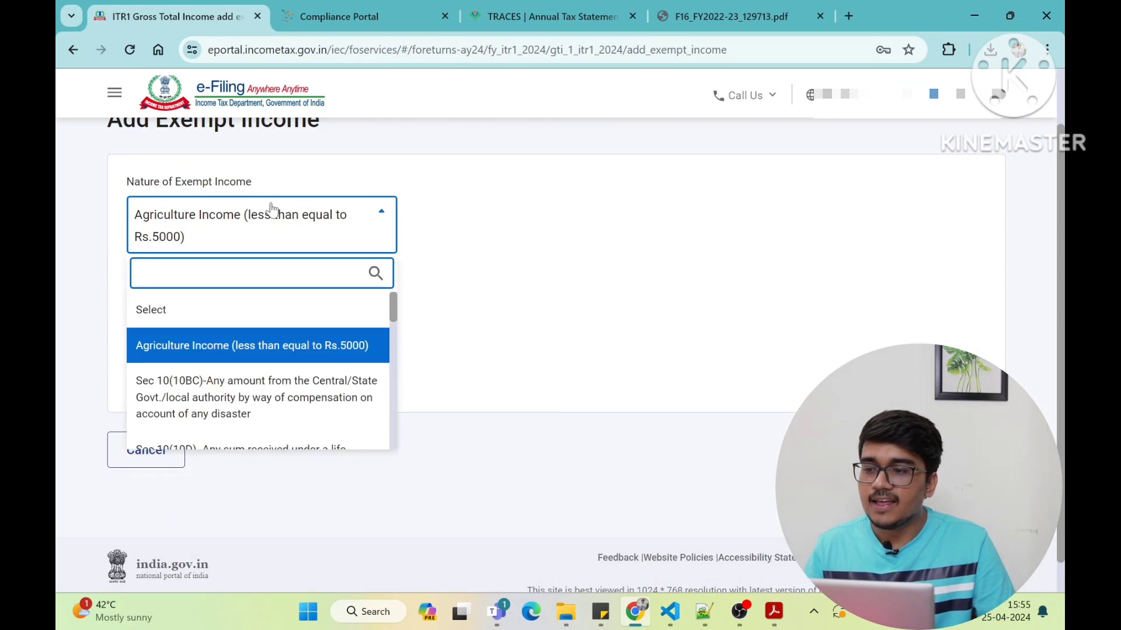
pyautogui.scroll(-1, 259, 329)
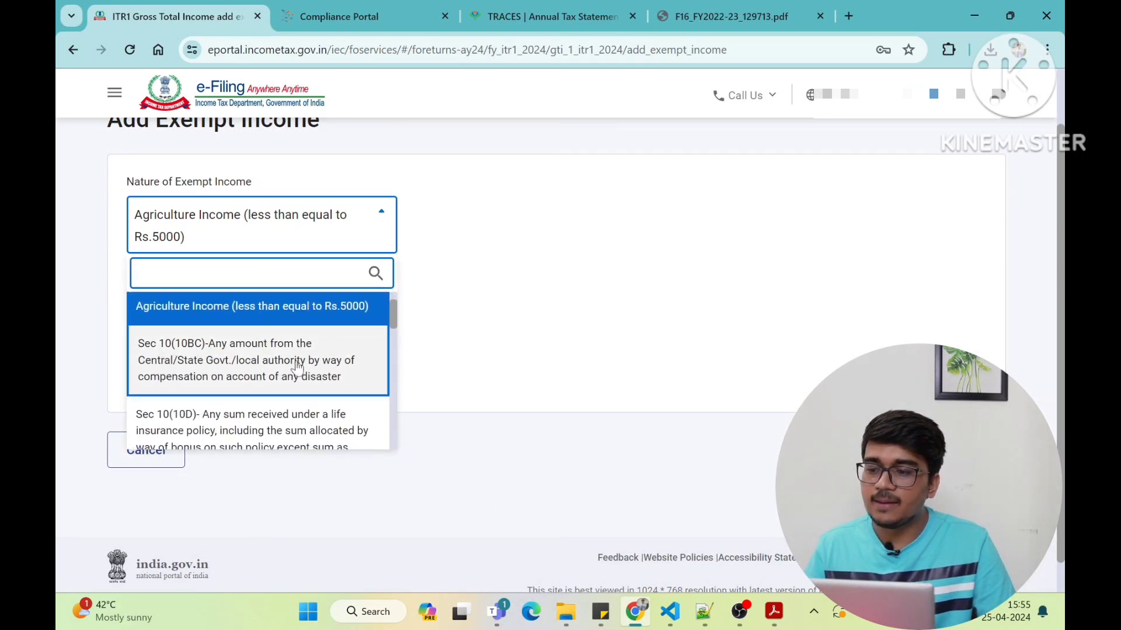
pyautogui.scroll(-5, 297, 367)
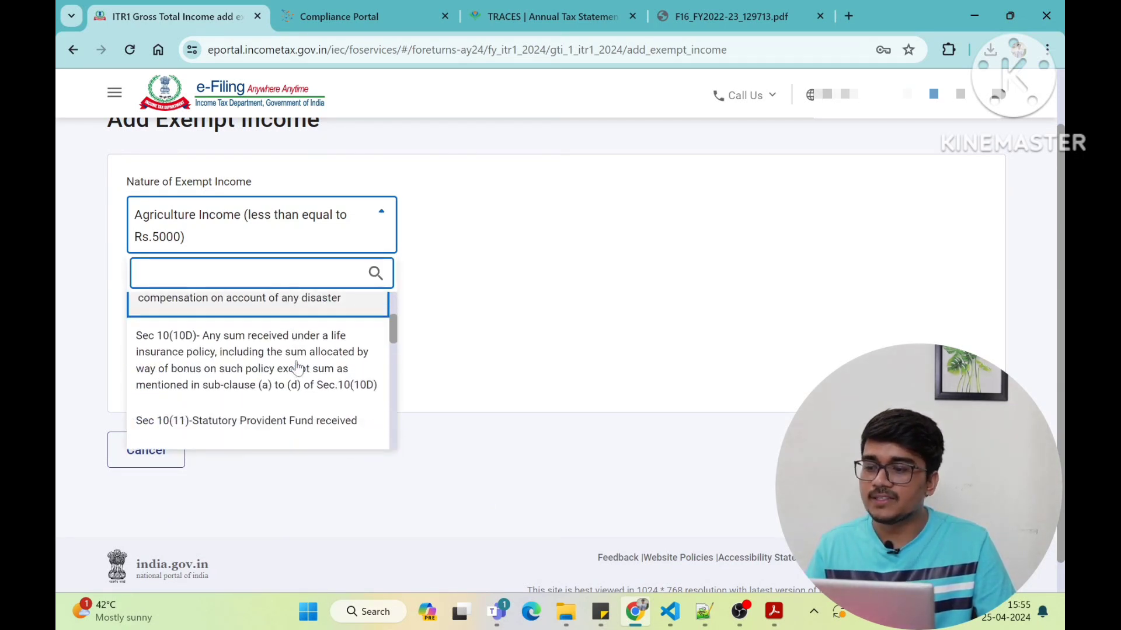
pyautogui.scroll(-3, 297, 366)
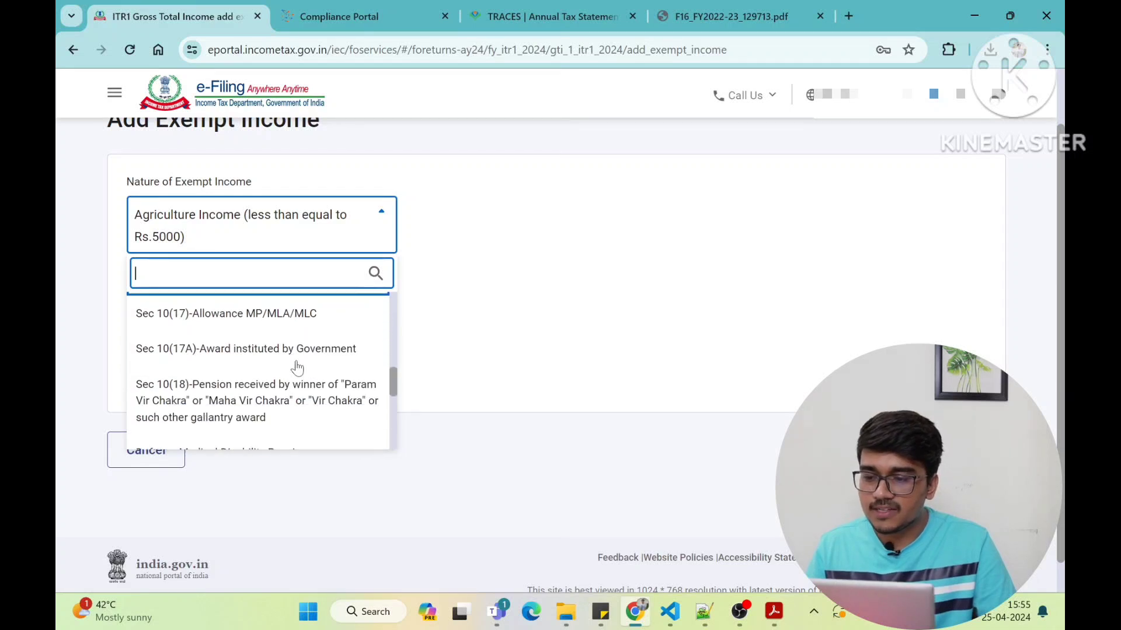
pyautogui.scroll(-1, 297, 368)
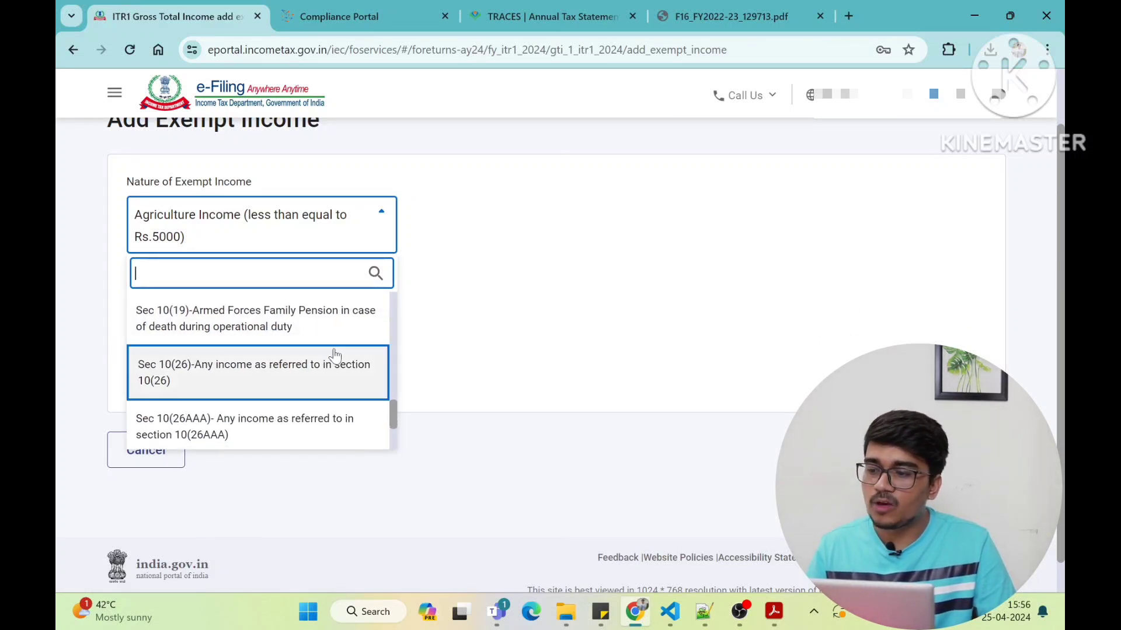
pyautogui.click(456, 321)
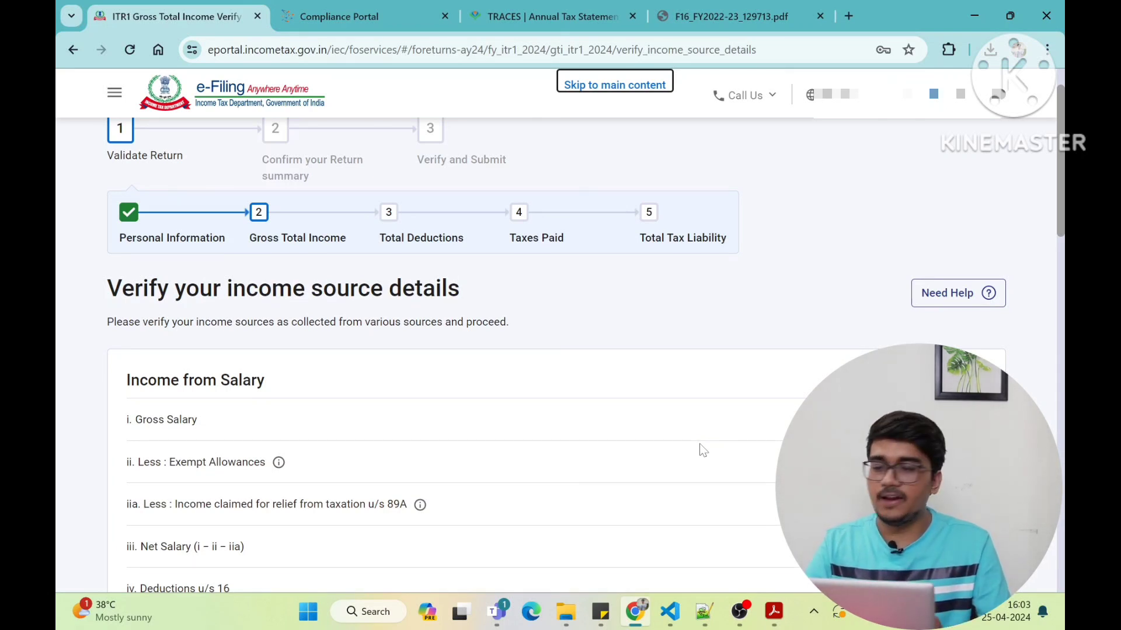
# Open Income from Salary for editing, and check its gross salary breakup against Form 16.
pyautogui.scroll(-3, 699, 443)
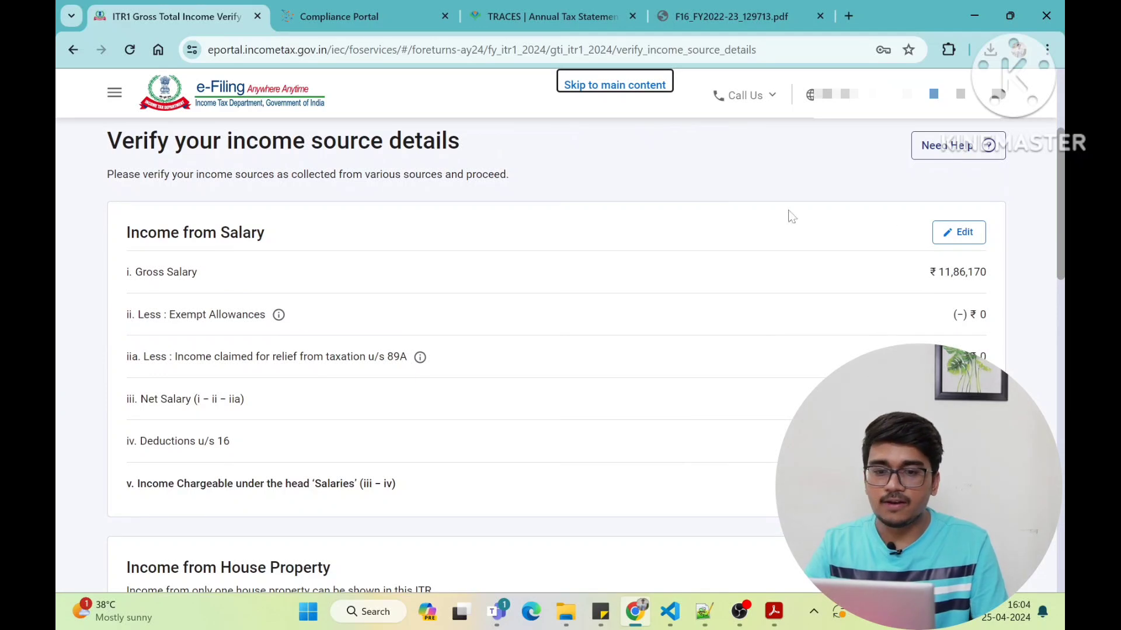
pyautogui.click(965, 242)
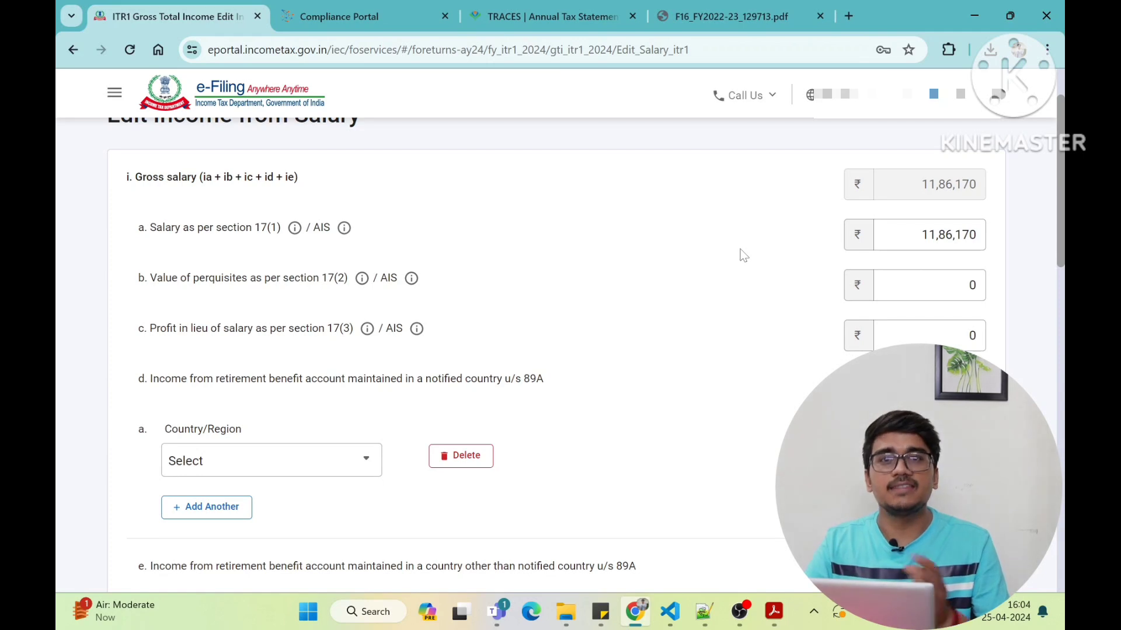
pyautogui.click(717, 17)
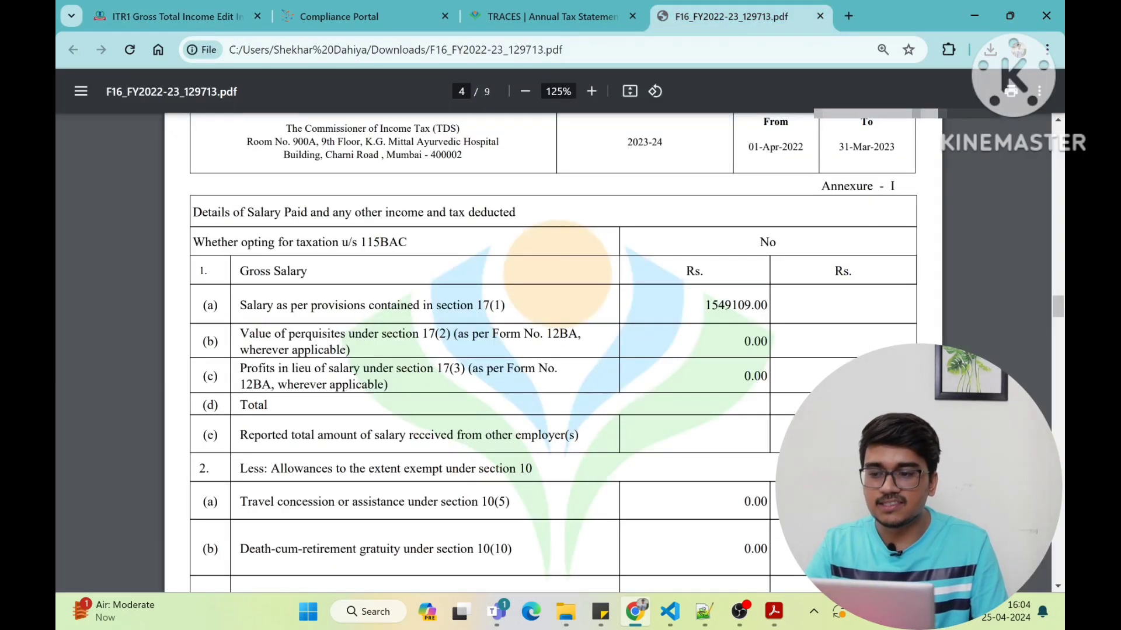
pyautogui.click(175, 16)
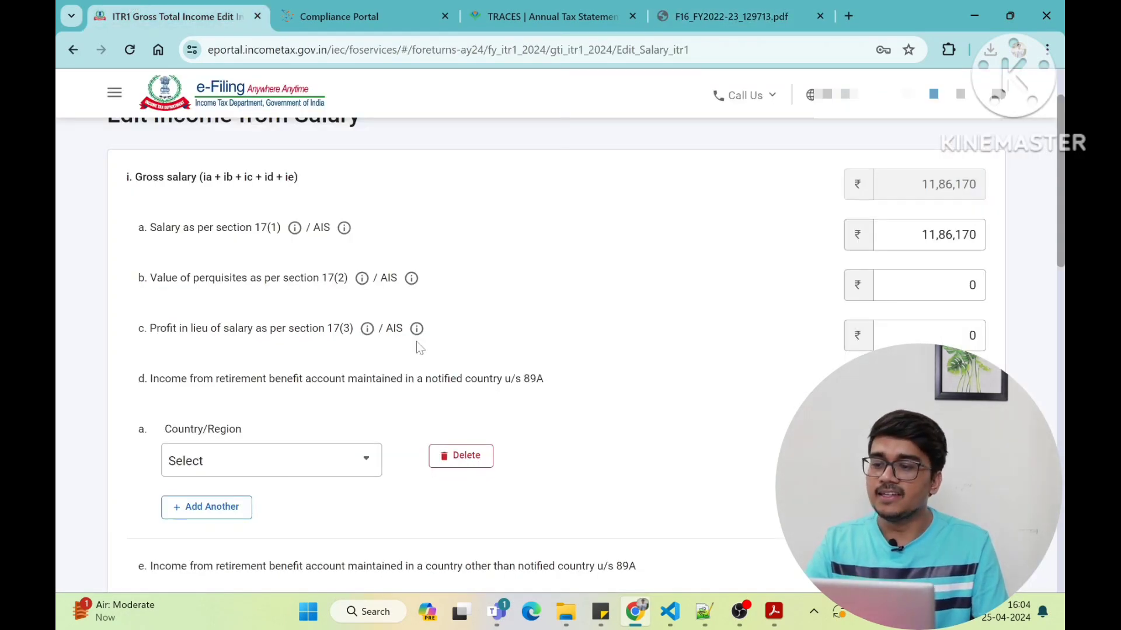
# Set the nature of exempt allowance to Sec 10(13A)-Allowance to meet expenditure incurred on house rent.
pyautogui.scroll(-2, 419, 347)
pyautogui.scroll(-2, 419, 348)
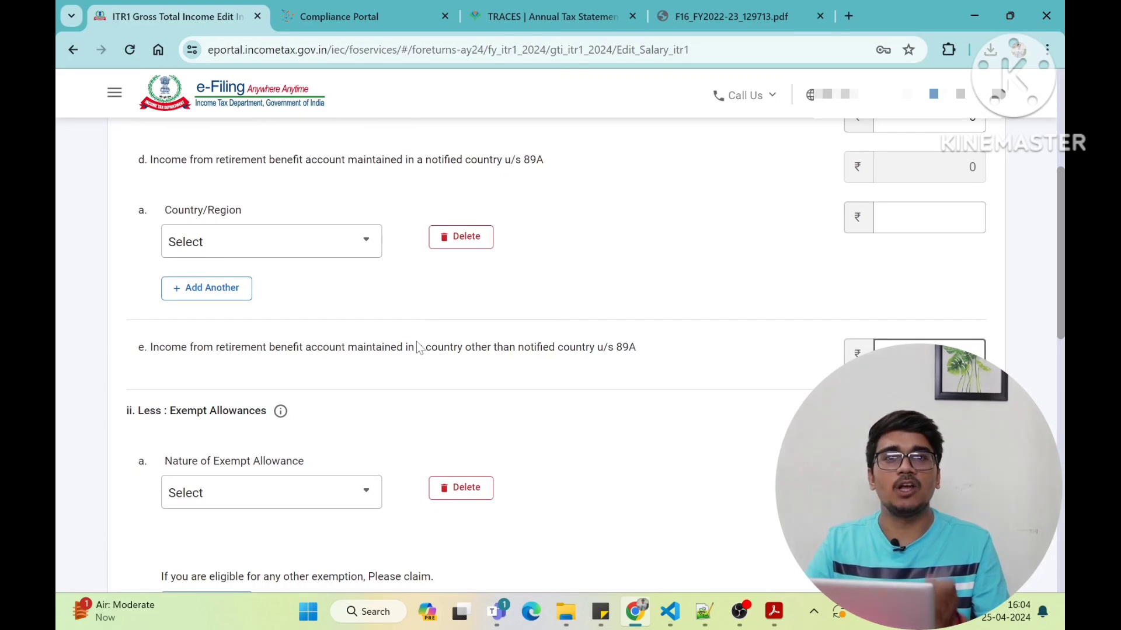
pyautogui.scroll(-2, 419, 348)
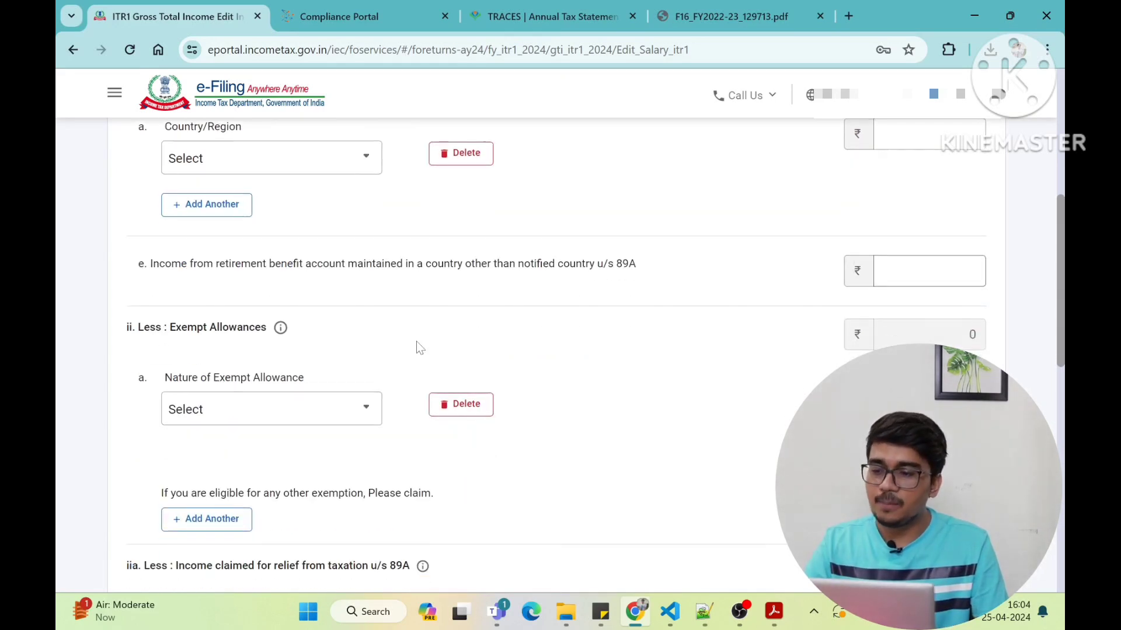
pyautogui.click(272, 413)
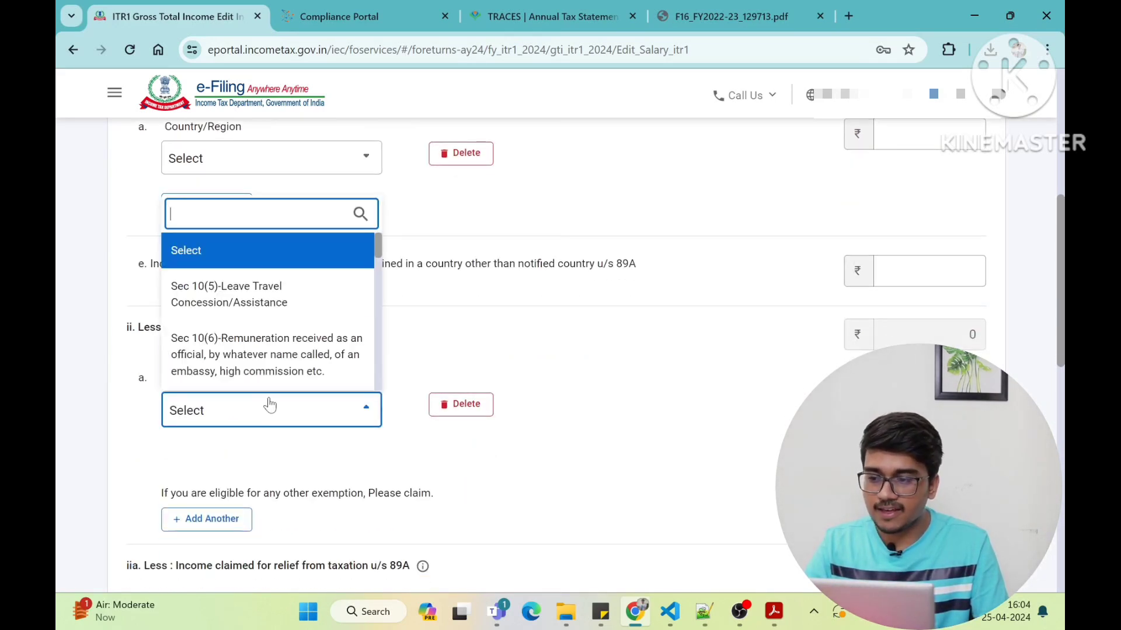
pyautogui.write('house')
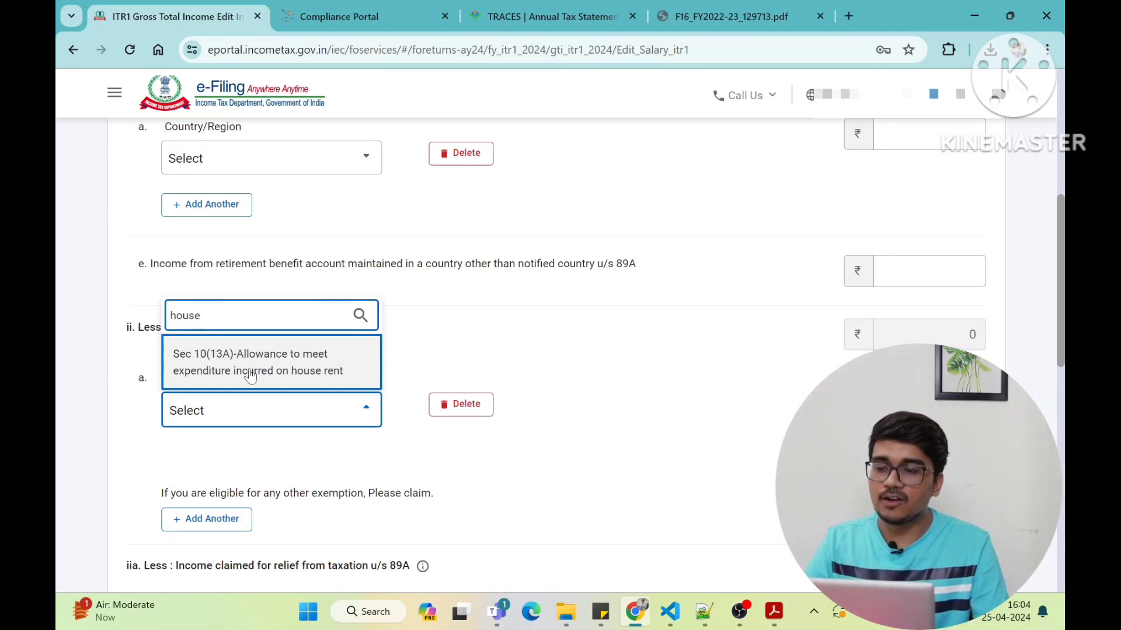
pyautogui.click(250, 374)
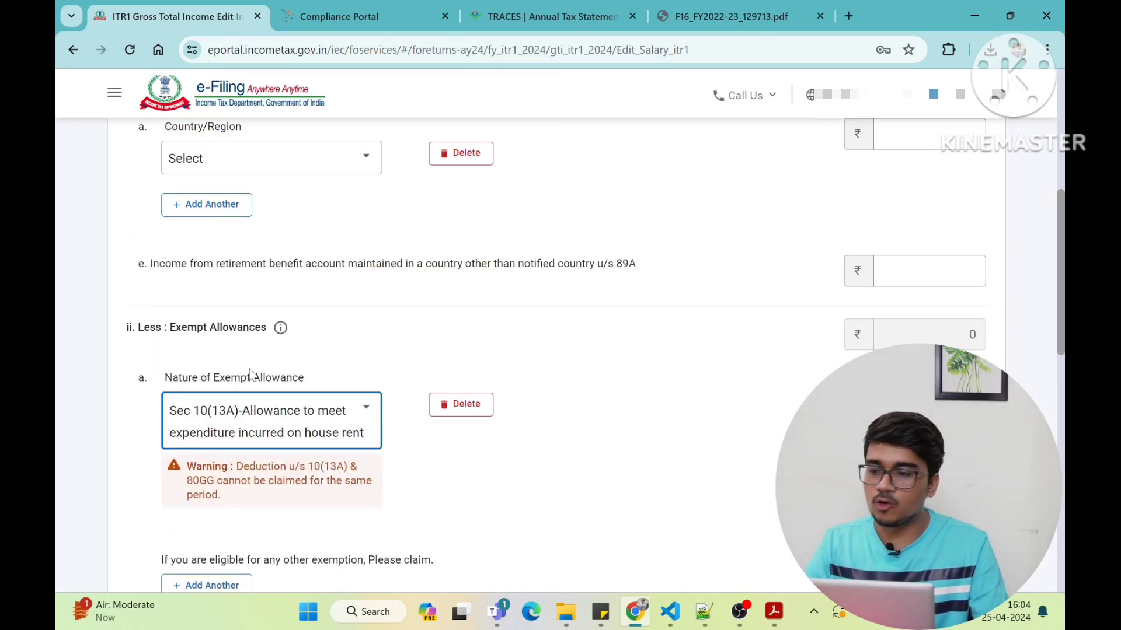
# Select the house rent allowance amount 209966 under section 10(13A) in Form 16, and return to the salary edit form.
pyautogui.click(758, 16)
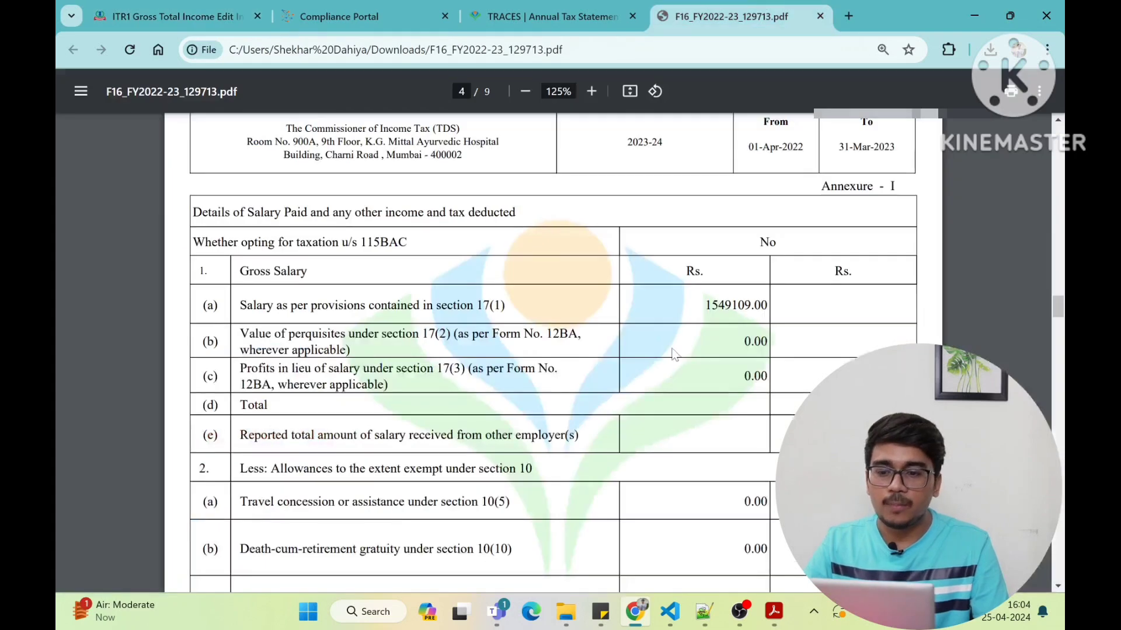
pyautogui.scroll(-6, 672, 353)
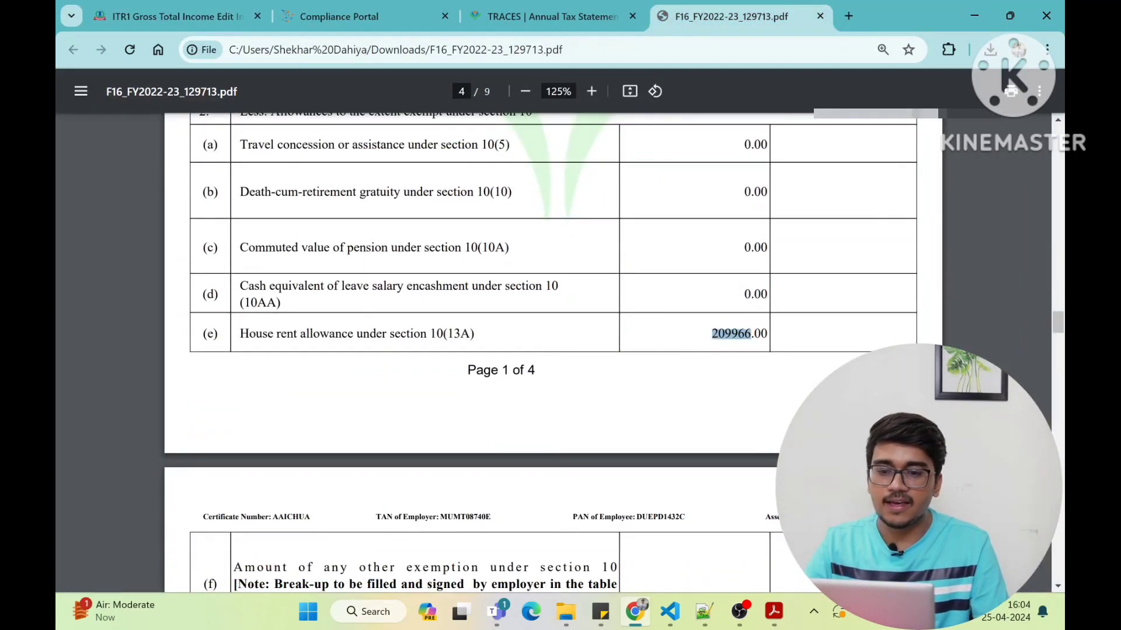
pyautogui.click(169, 17)
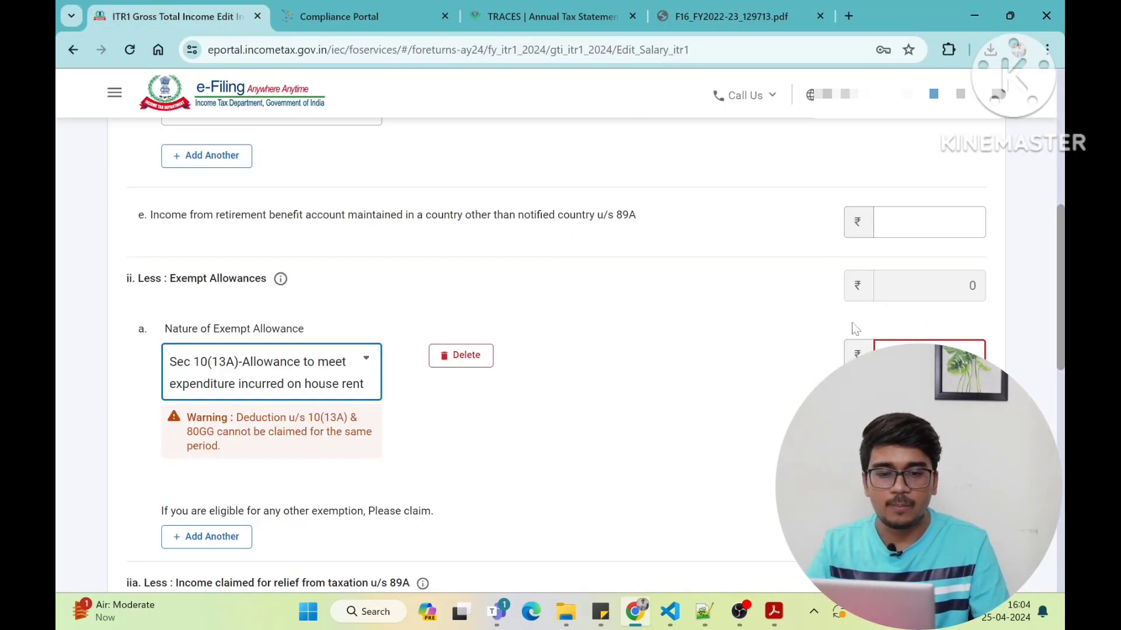
# Enter 209966 as the exempt amount for the Sec 10(13A) house rent allowance.
pyautogui.click(974, 352)
pyautogui.write('209966')
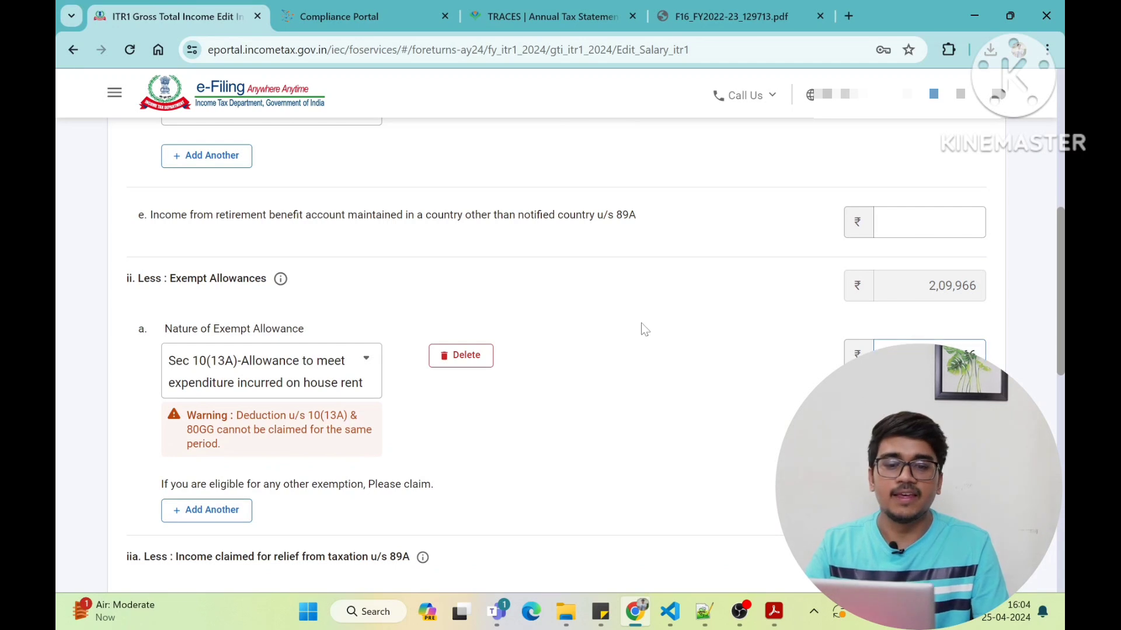
# Add another exempt allowance of nature Sec 10(10AA)-Earned leave encashment on Retirement with an amount of 10000.
pyautogui.scroll(-2, 652, 330)
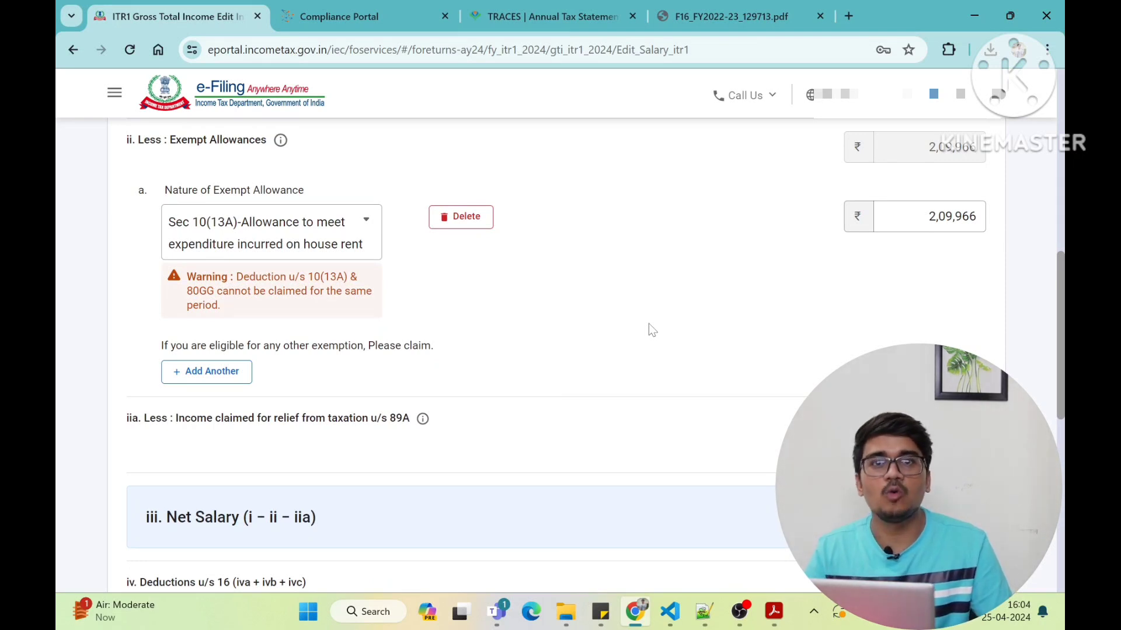
pyautogui.click(222, 375)
pyautogui.click(254, 384)
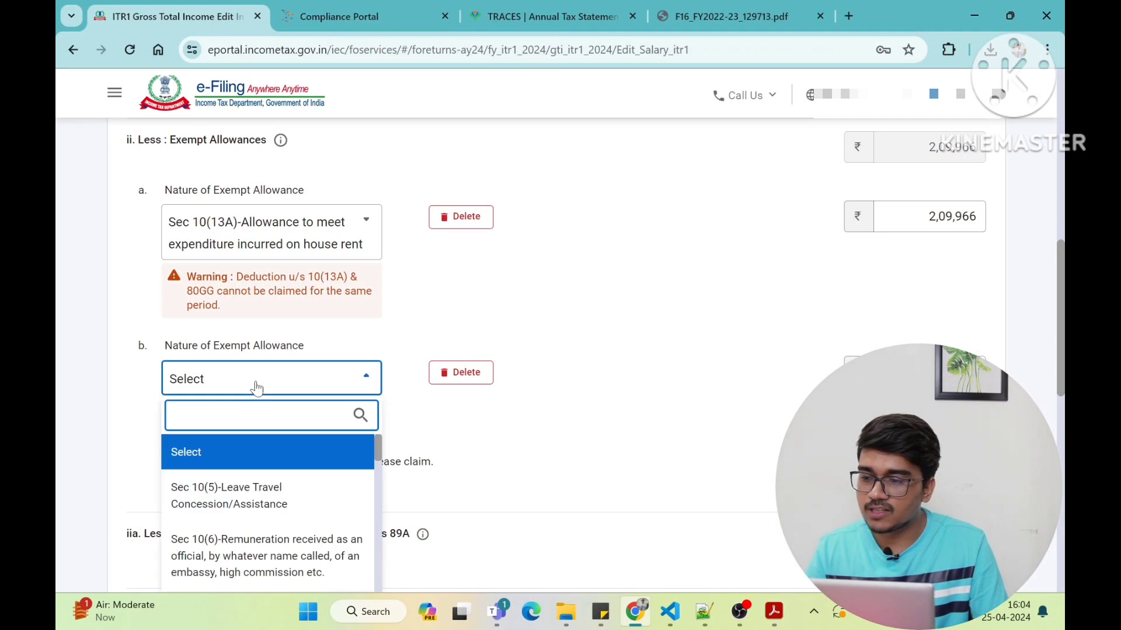
pyautogui.scroll(-2, 302, 409)
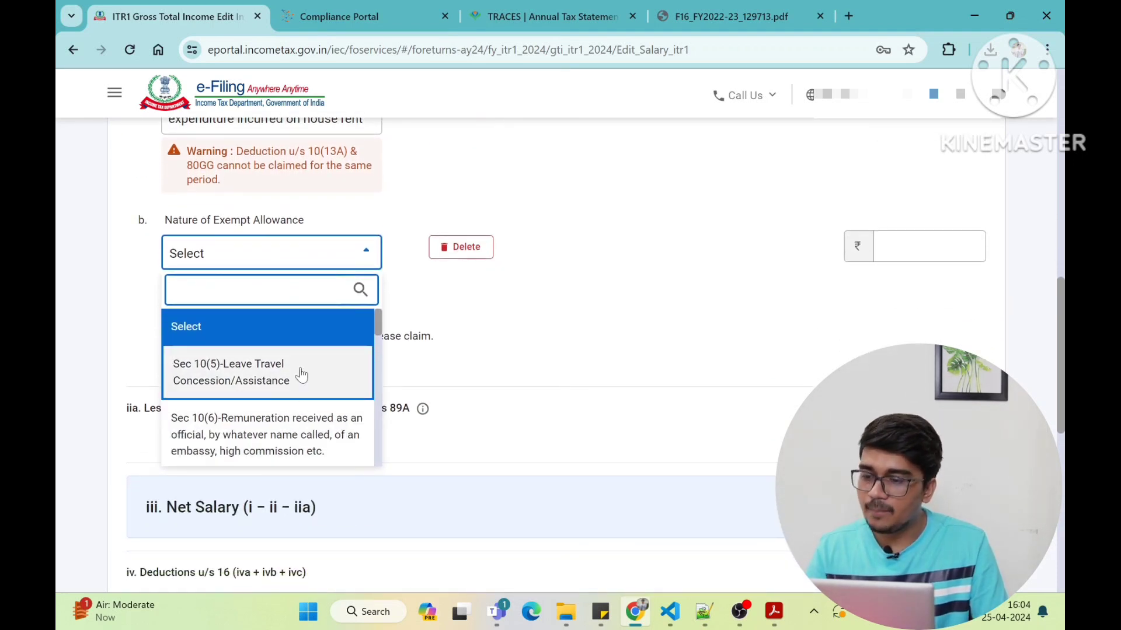
pyautogui.scroll(-1, 302, 373)
pyautogui.scroll(-5, 301, 373)
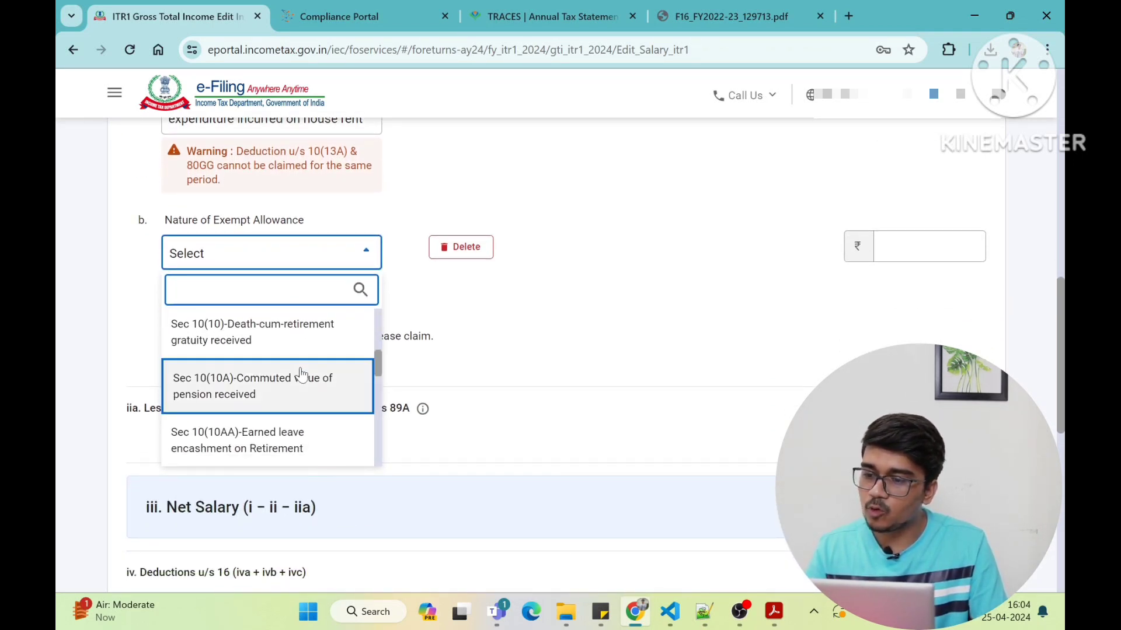
pyautogui.click(279, 379)
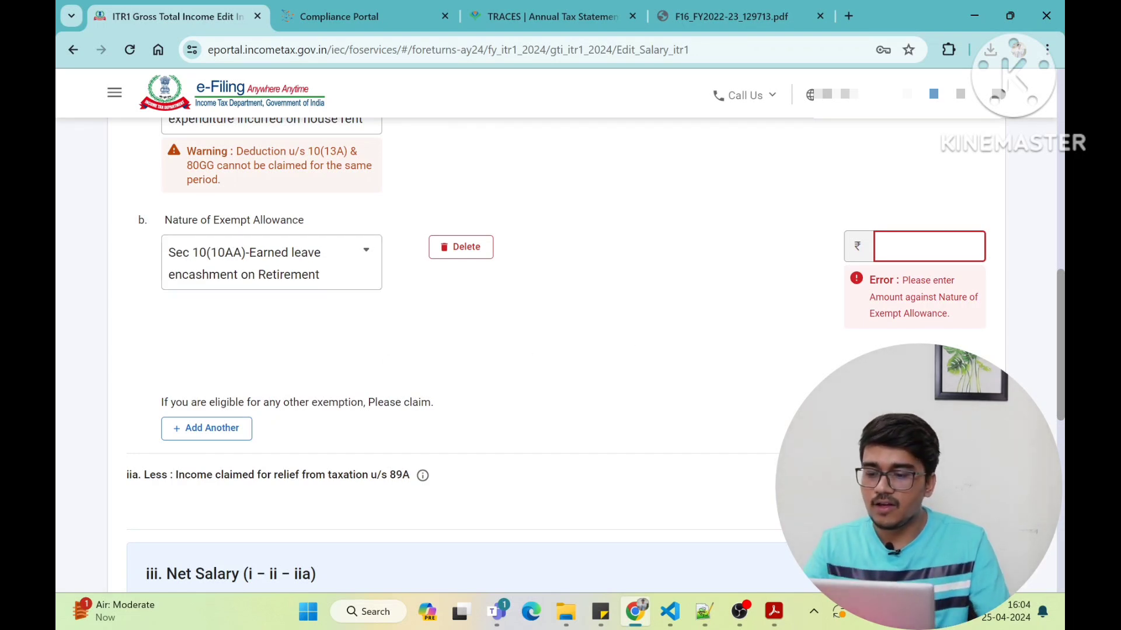
pyautogui.write('10000')
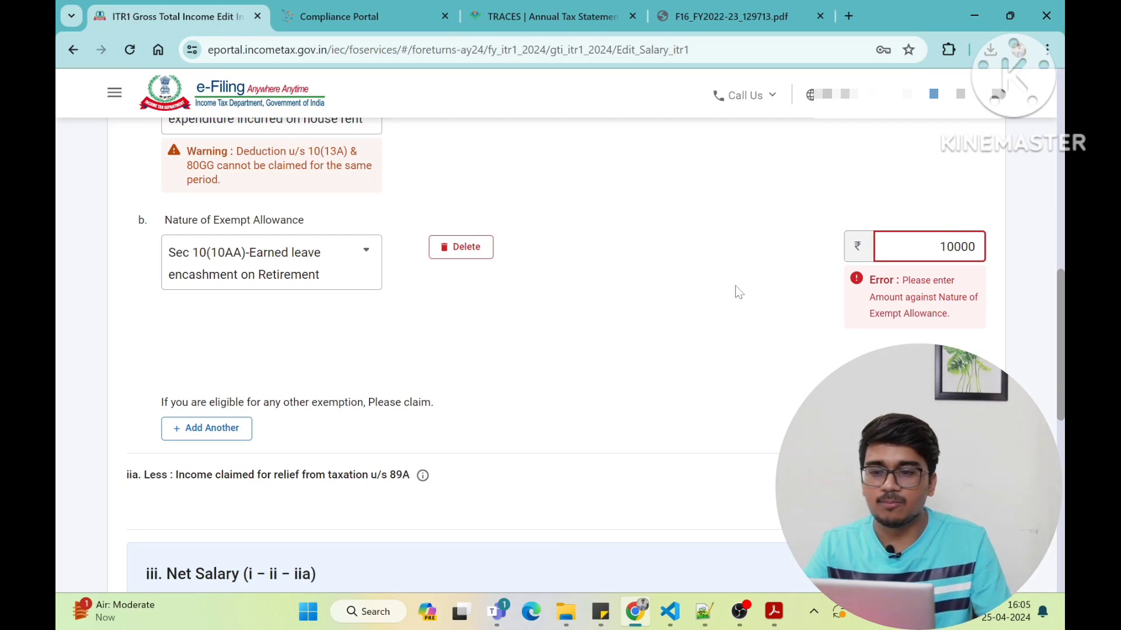
pyautogui.click(737, 291)
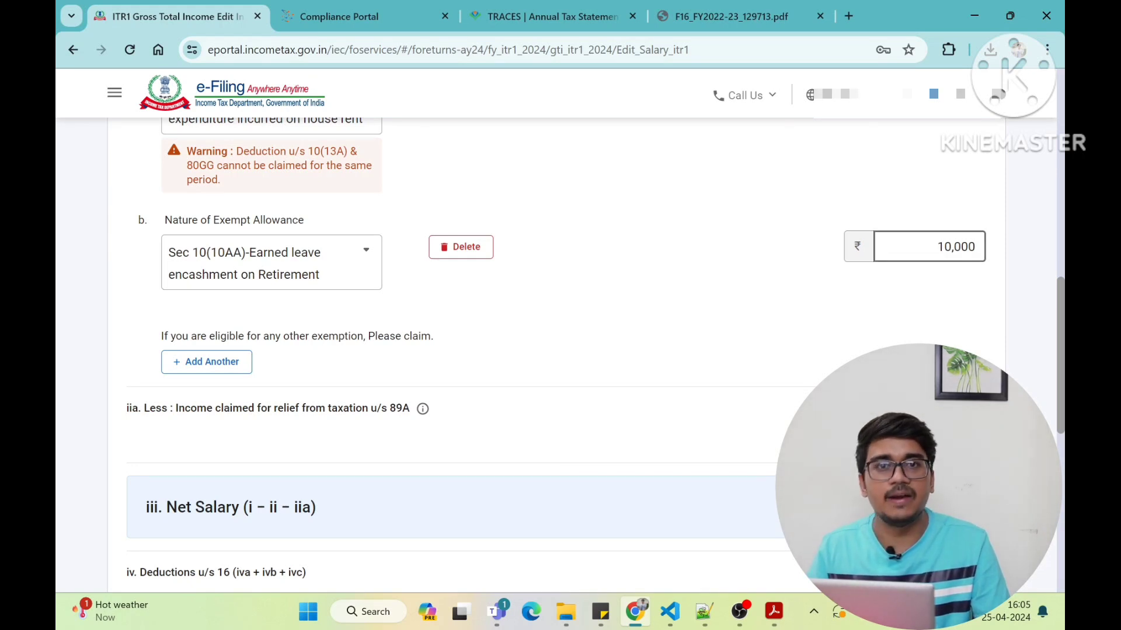
# Check the net salary and the section 16 deductions, including professional tax, and save the salary details.
pyautogui.scroll(-2, 966, 267)
pyautogui.scroll(-4, 966, 266)
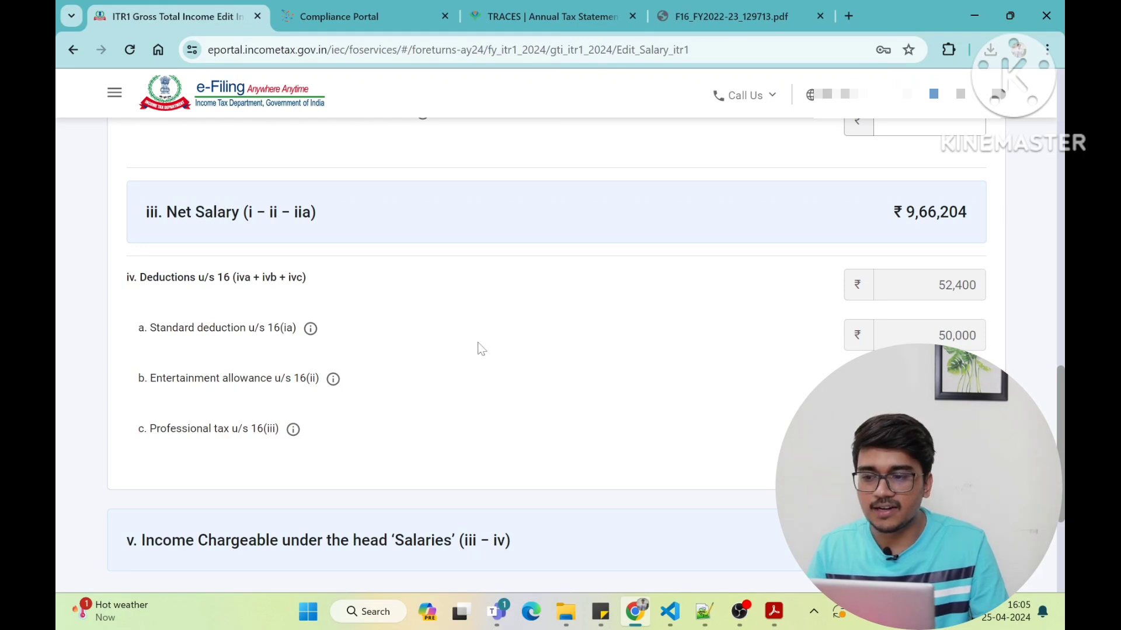
pyautogui.scroll(-1, 195, 283)
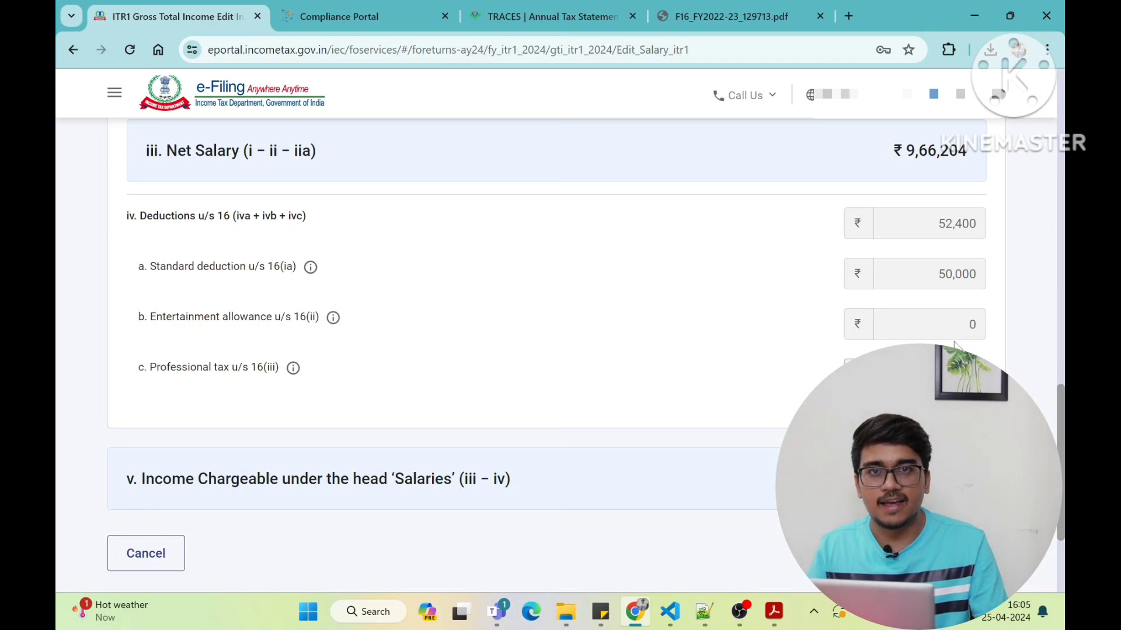
pyautogui.scroll(-2, 955, 345)
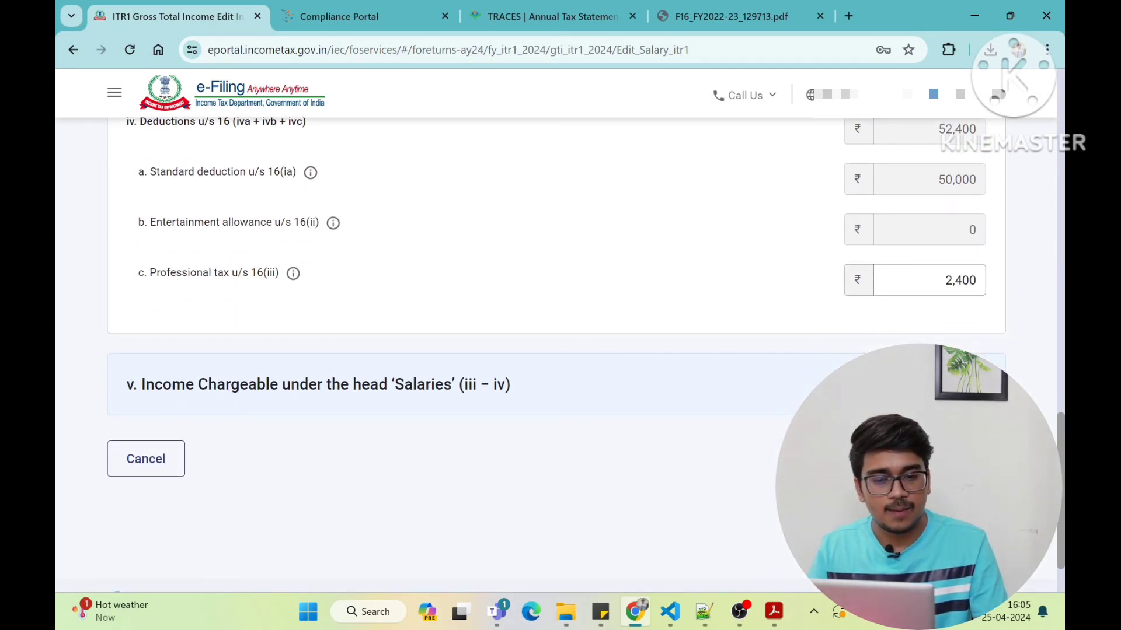
pyautogui.click(971, 459)
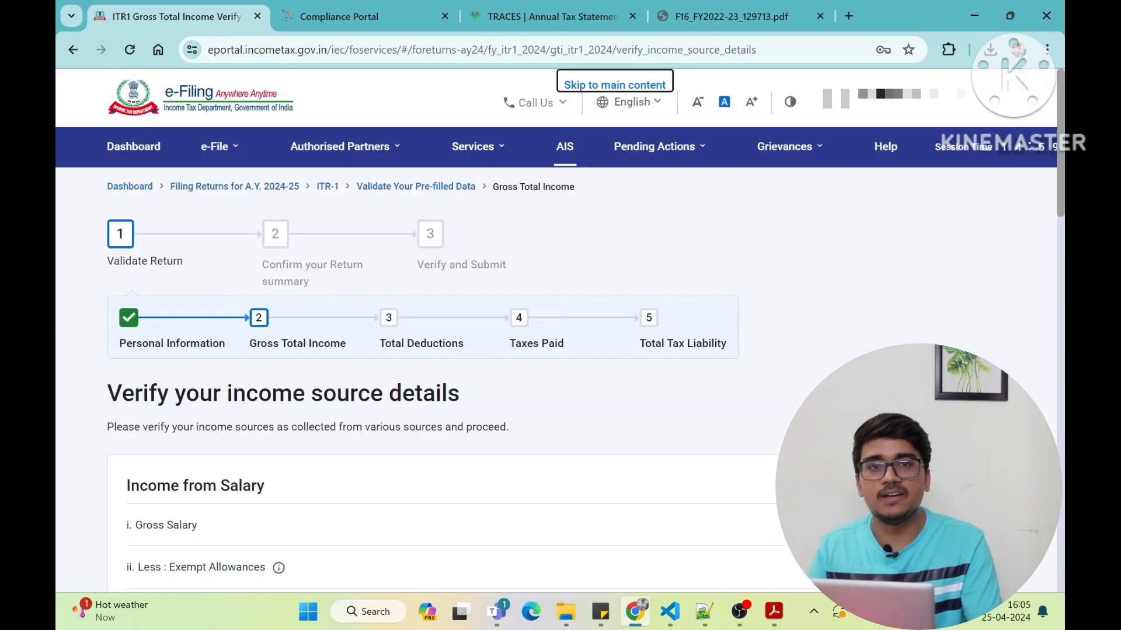
# Review the updated Income from Salary figures and confirm the Gross Total Income section to return to the return summary.
pyautogui.scroll(-5, 348, 344)
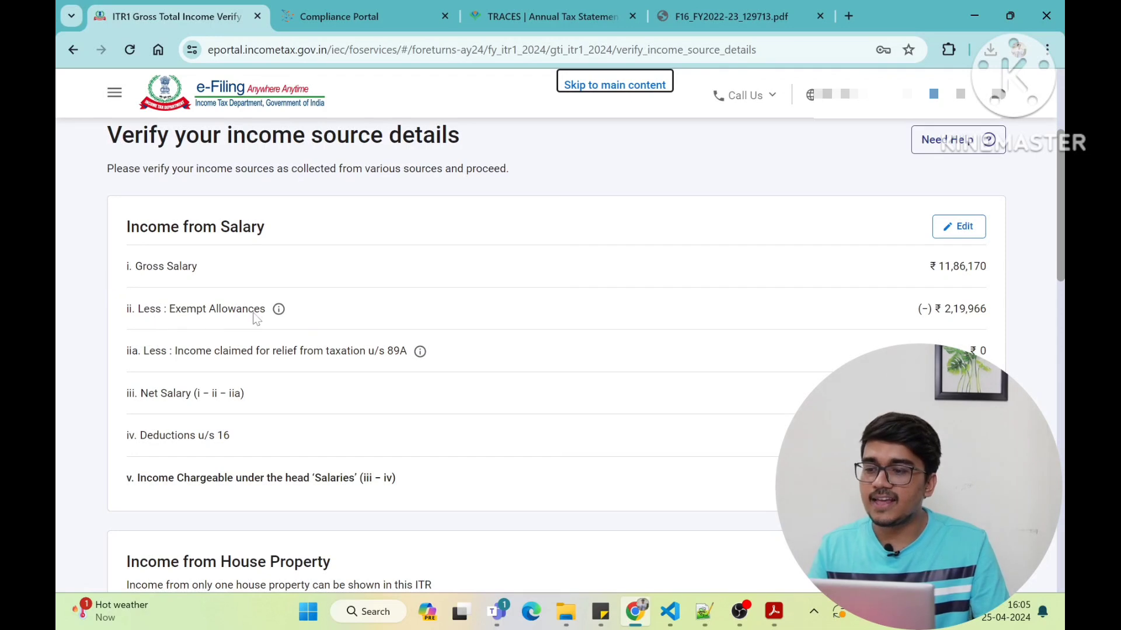
pyautogui.scroll(-1, 960, 306)
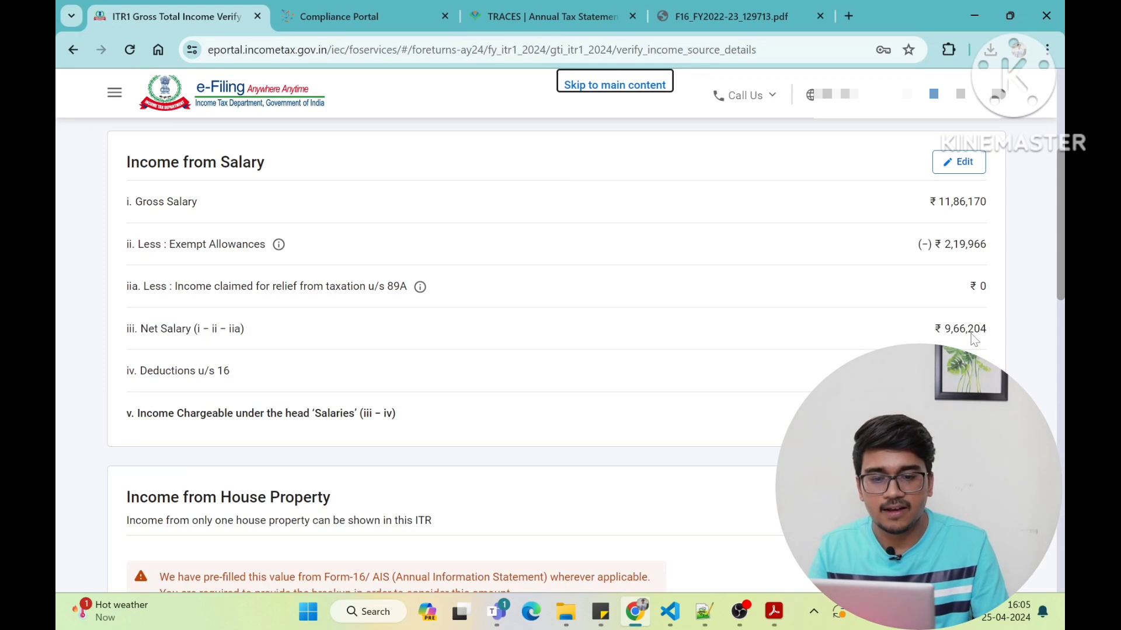
pyautogui.scroll(-1, 642, 362)
pyautogui.scroll(-1, 383, 393)
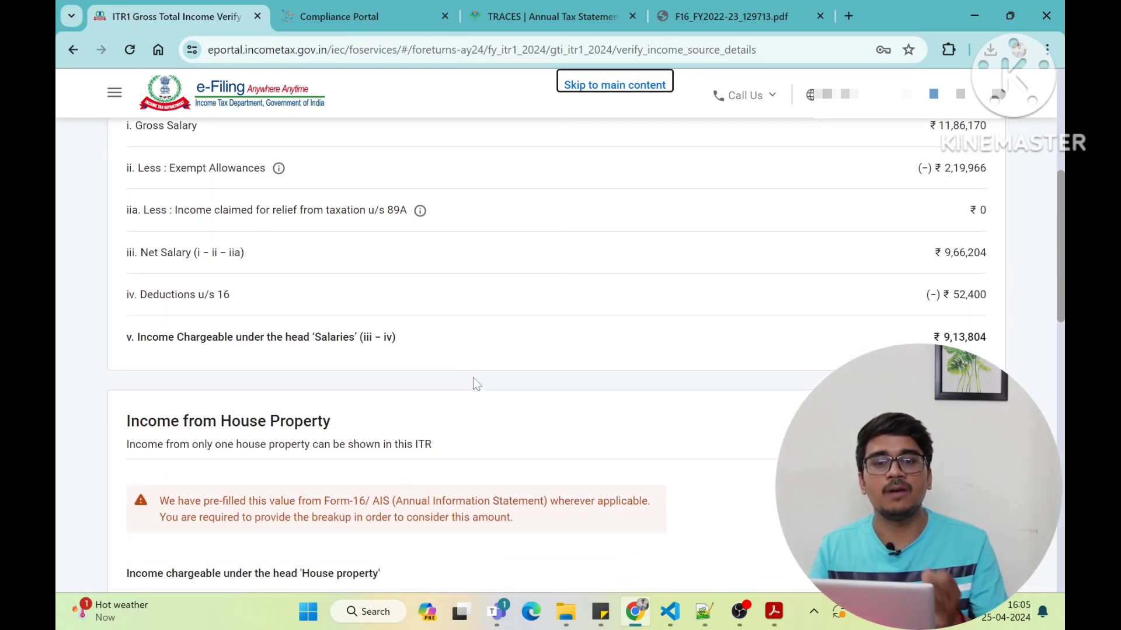
pyautogui.click(995, 344)
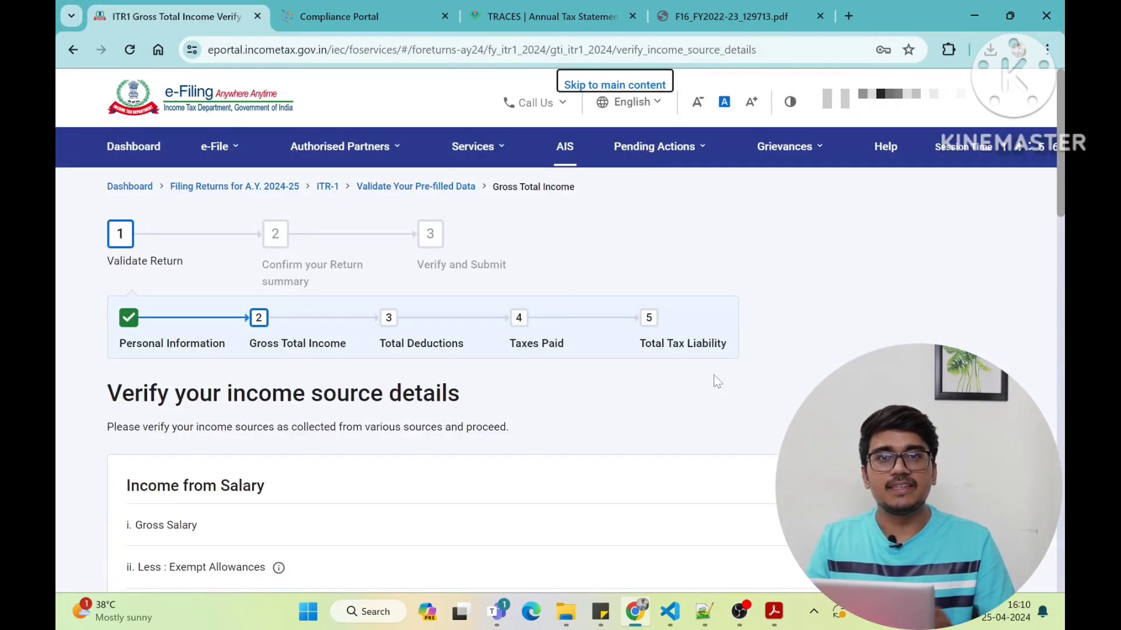
pyautogui.scroll(-20, 717, 382)
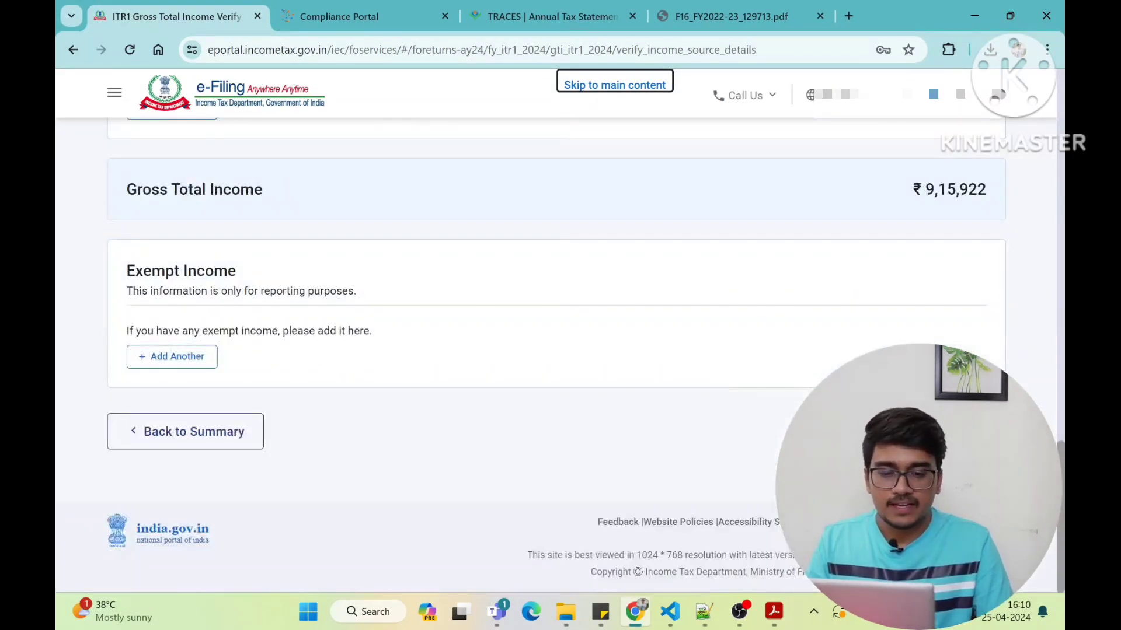
pyautogui.click(185, 432)
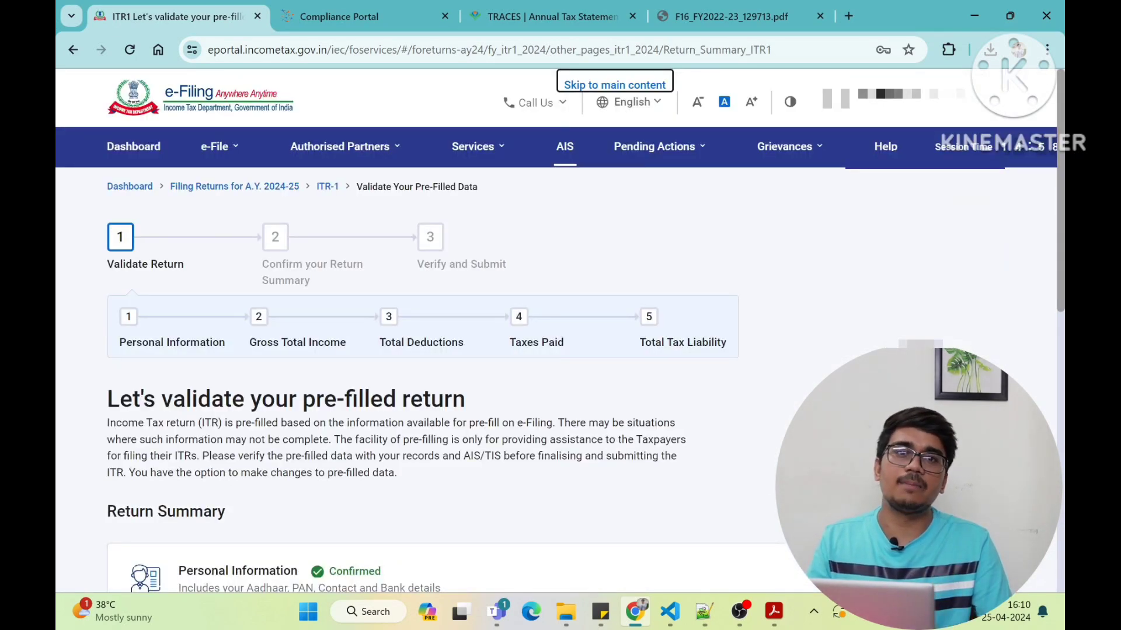
# Open Total Deductions from the return summary and answer No to the deduction for donation paid.
pyautogui.scroll(-6, 275, 302)
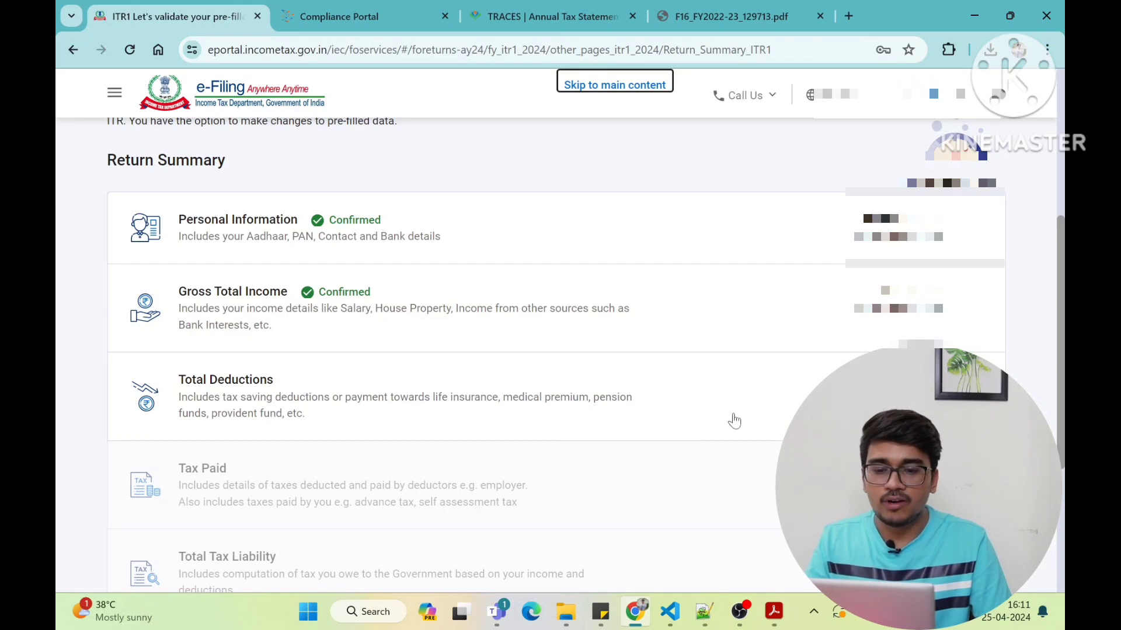
pyautogui.click(798, 407)
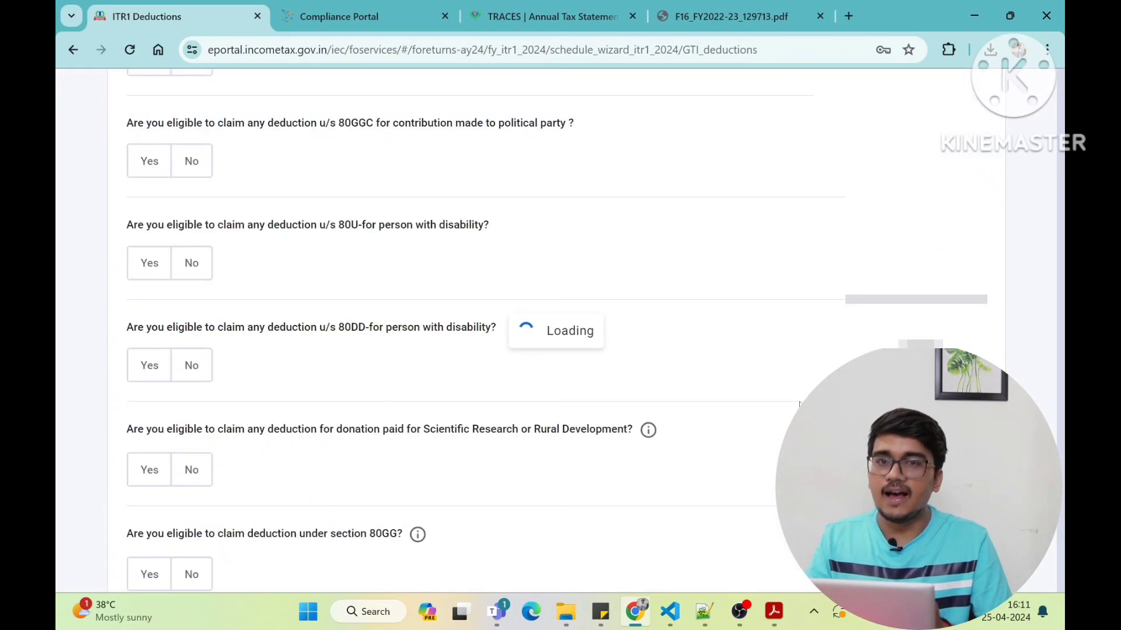
pyautogui.scroll(-2, 799, 403)
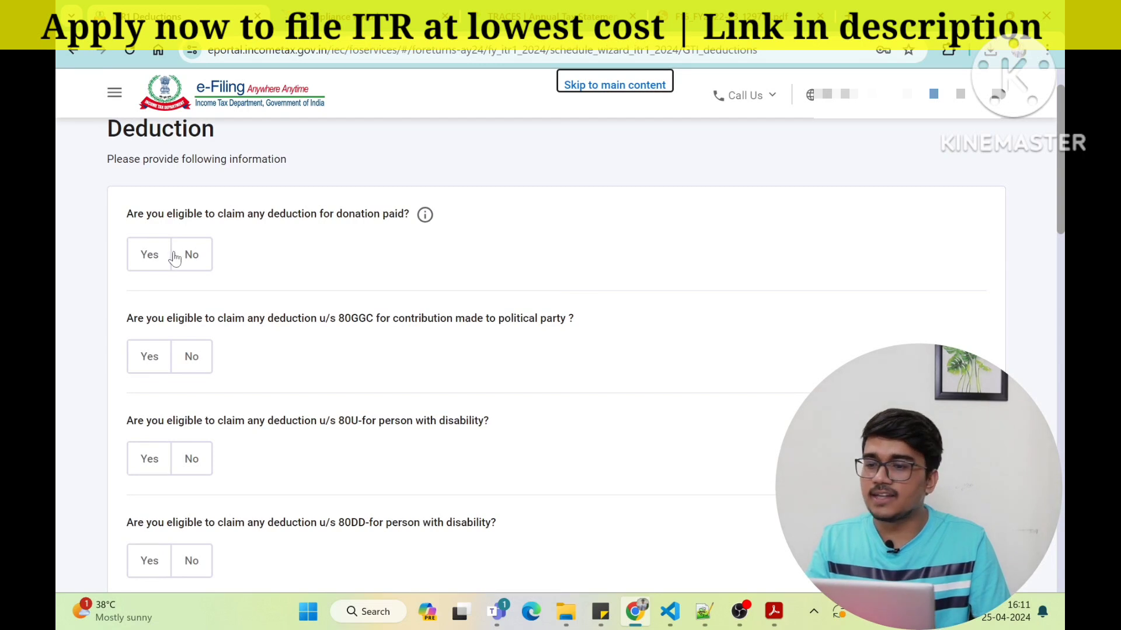
pyautogui.scroll(-1, 381, 242)
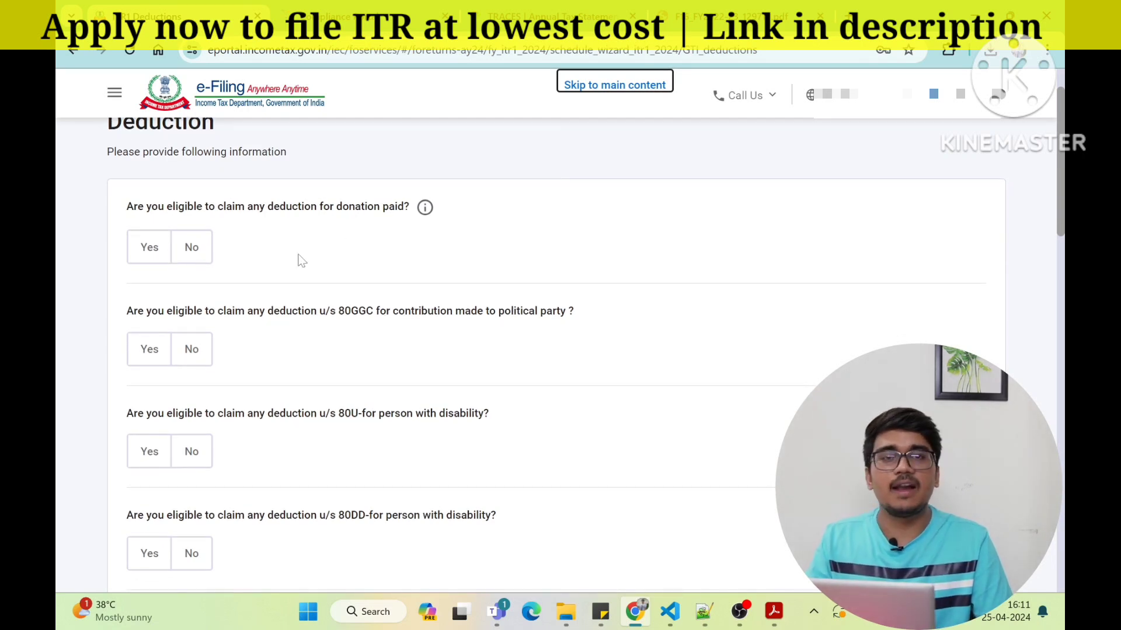
pyautogui.click(143, 251)
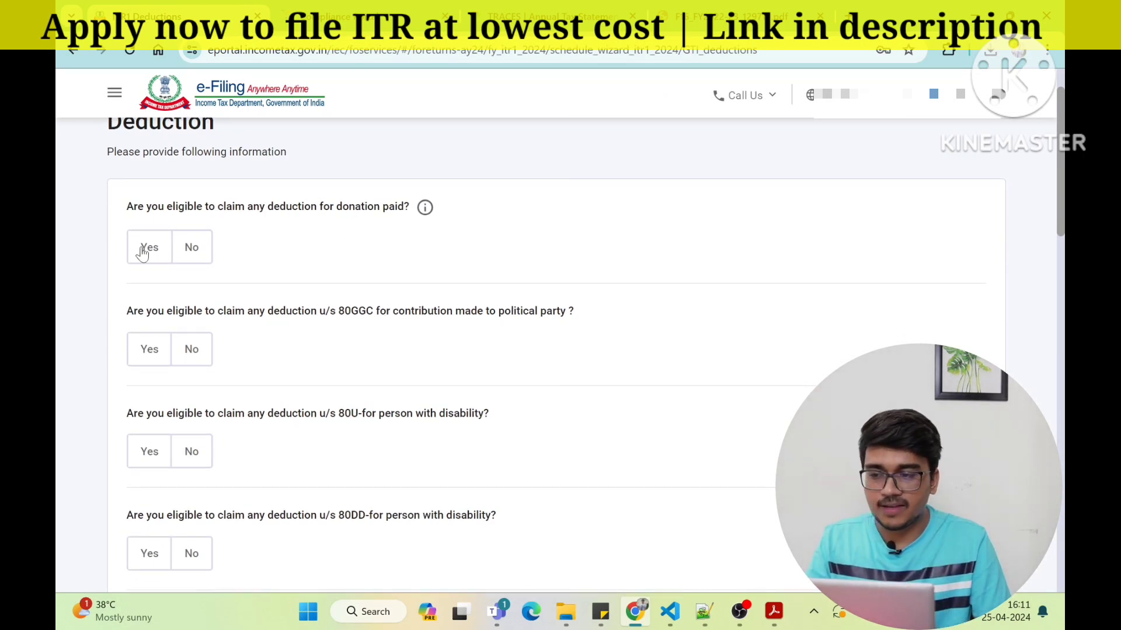
pyautogui.click(190, 248)
pyautogui.scroll(-2, 459, 253)
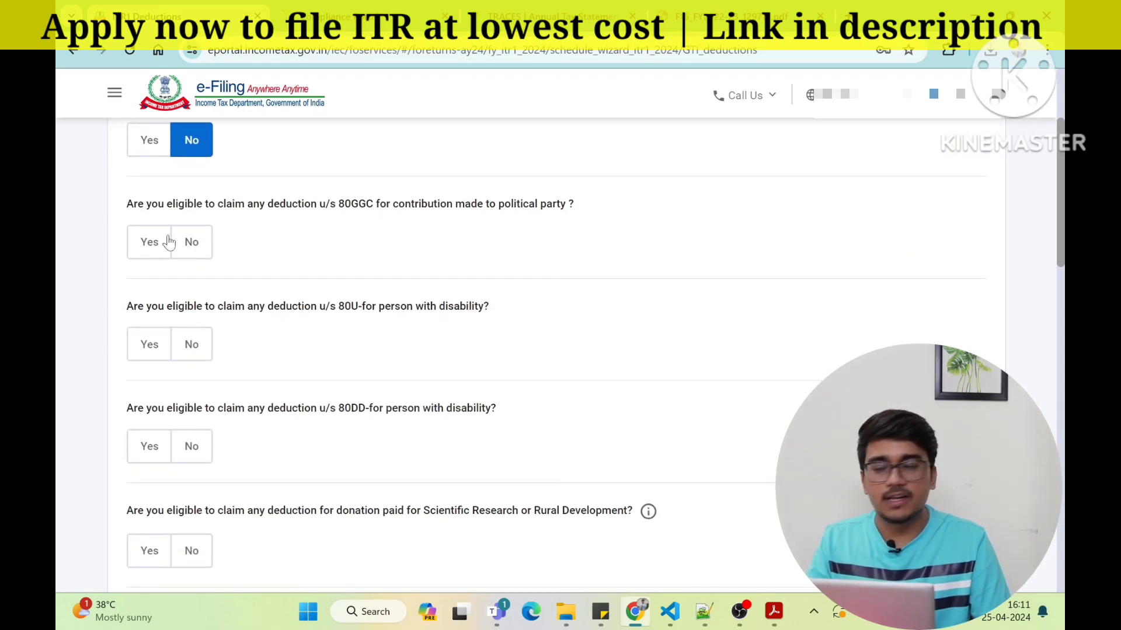
# Answer Yes to the question on eligibility for deduction under section 80GG.
pyautogui.scroll(-5, 349, 283)
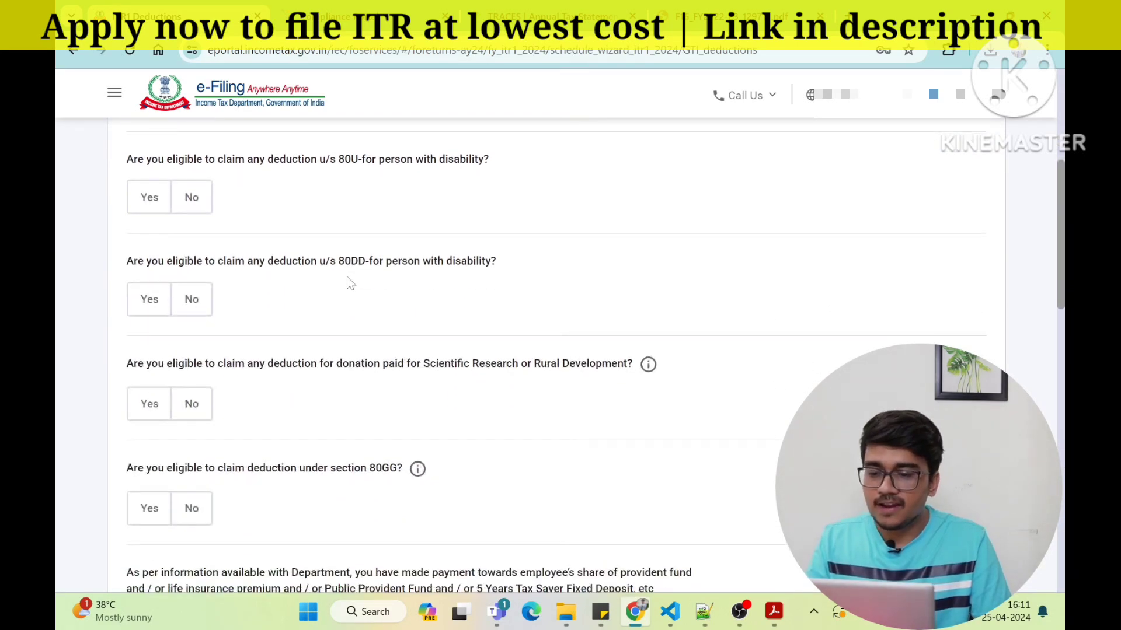
pyautogui.scroll(-1, 348, 283)
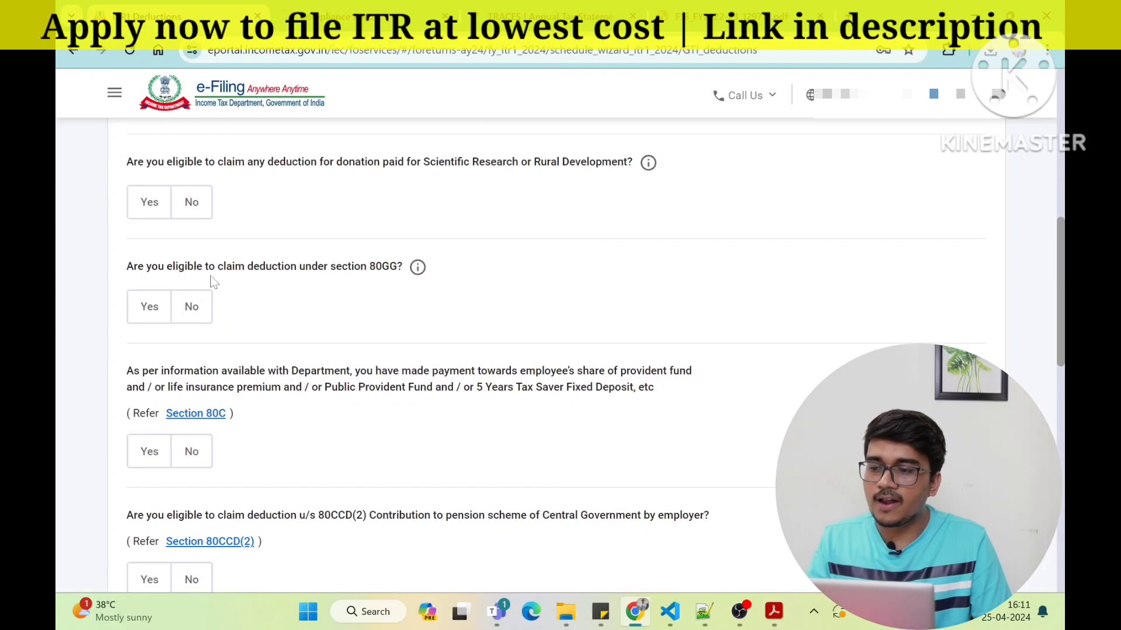
pyautogui.click(151, 310)
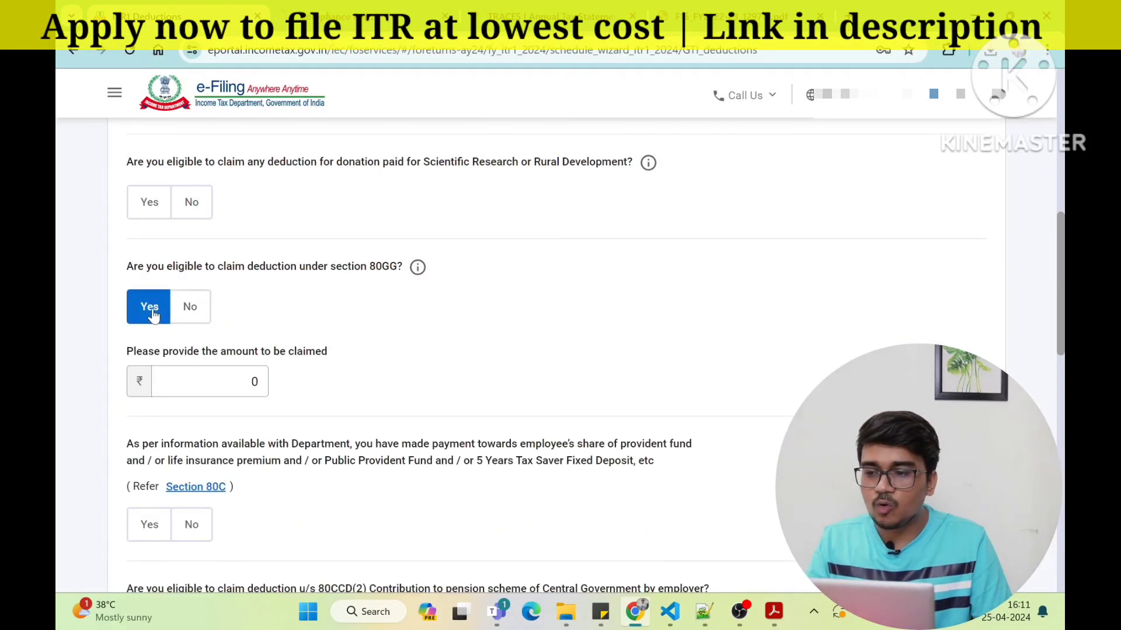
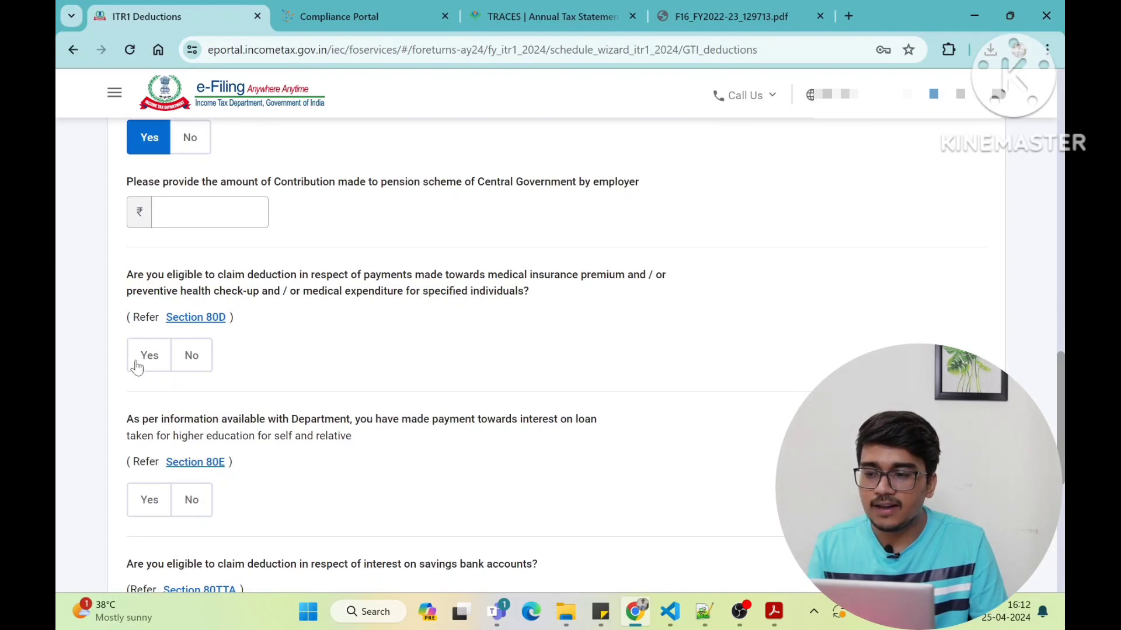
# Answer Yes to the section 80D medical insurance and section 80TTA savings interest questions, and continue to deduction verification.
pyautogui.click(142, 358)
pyautogui.scroll(-6, 308, 377)
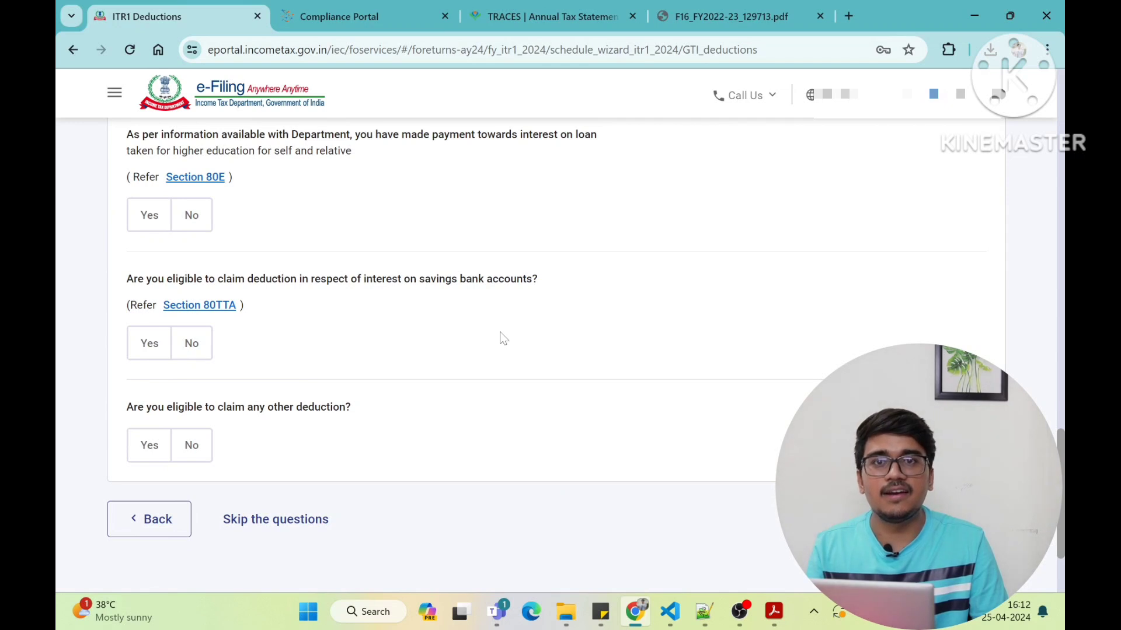
pyautogui.click(145, 349)
pyautogui.scroll(-2, 161, 350)
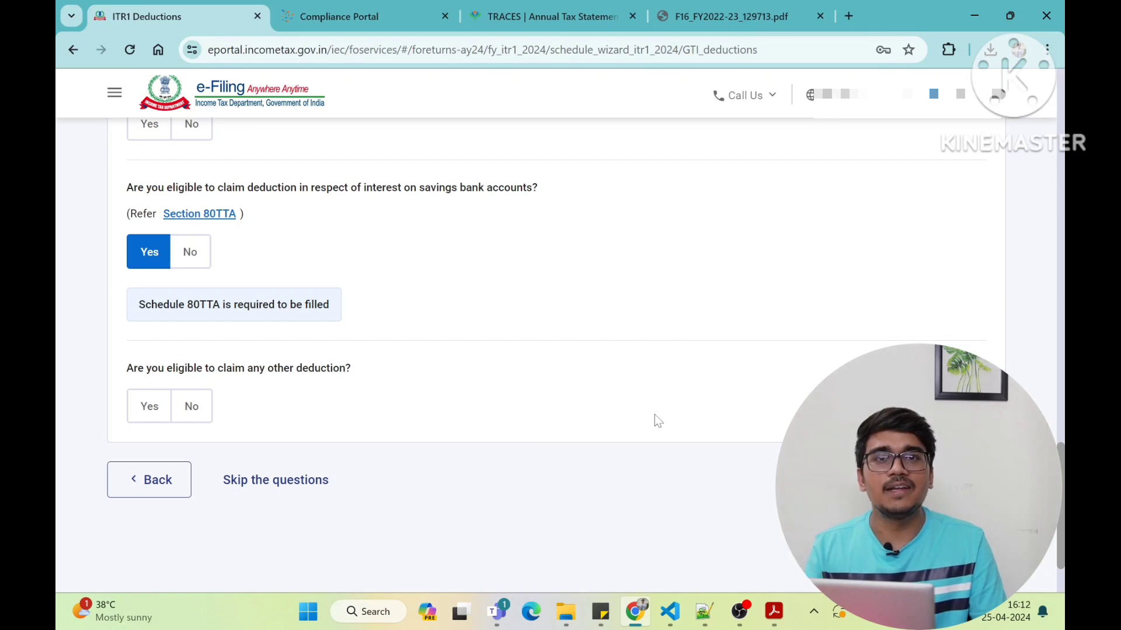
pyautogui.click(954, 480)
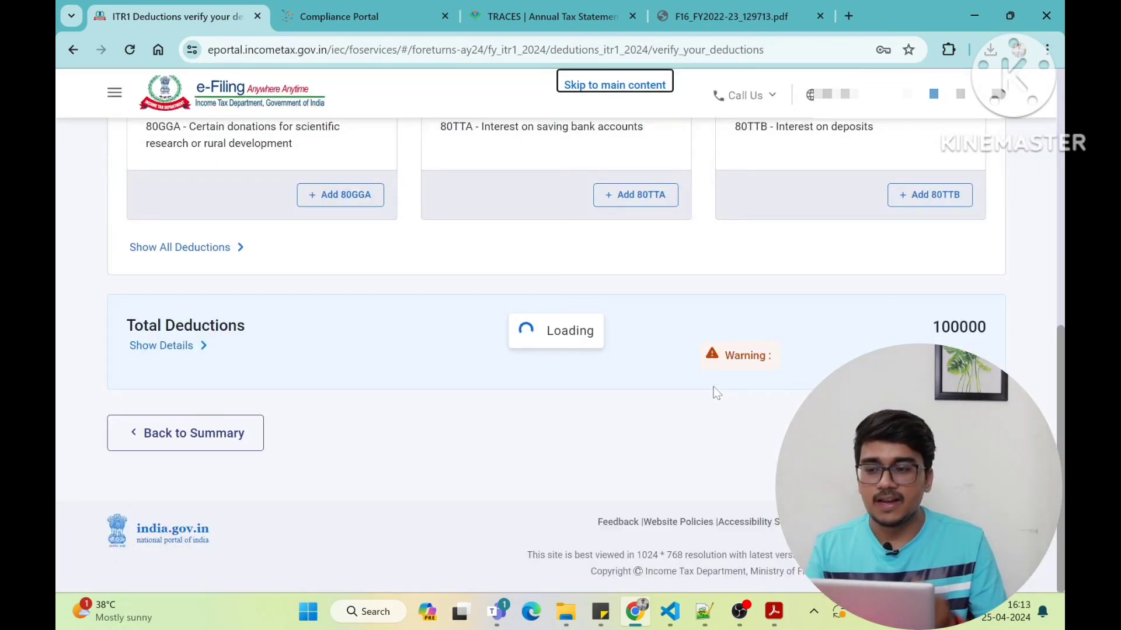
# Review the 80C and 80D entries in the deductions verification, checking their investment, expenditure and eligible amounts.
pyautogui.scroll(-2, 713, 387)
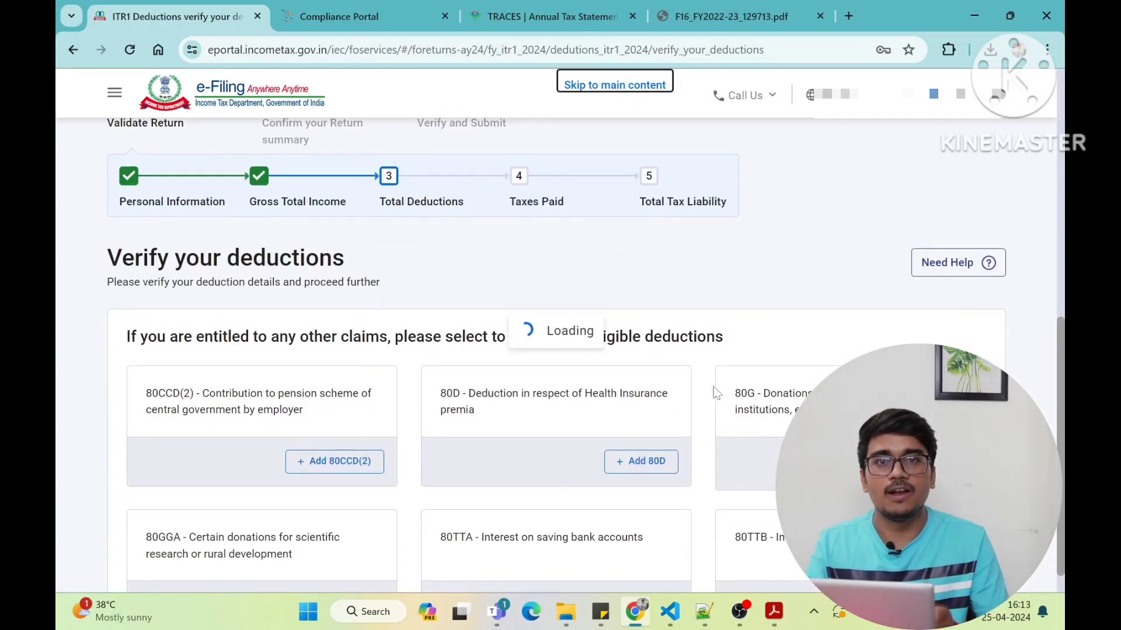
pyautogui.scroll(-3, 667, 384)
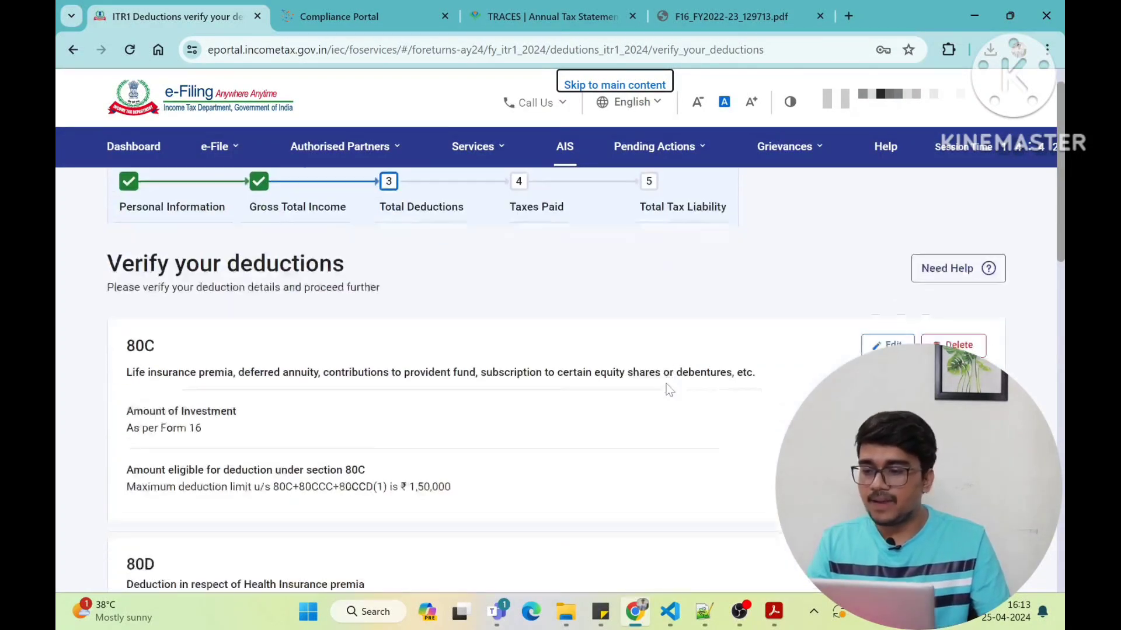
pyautogui.scroll(-3, 667, 390)
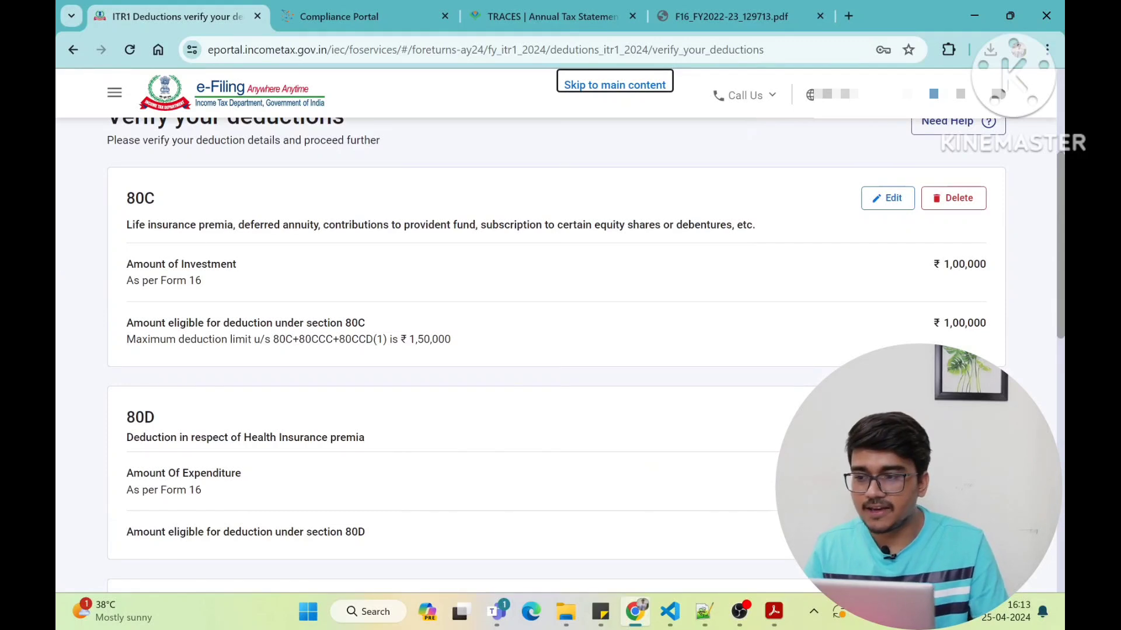
pyautogui.scroll(-1, 169, 356)
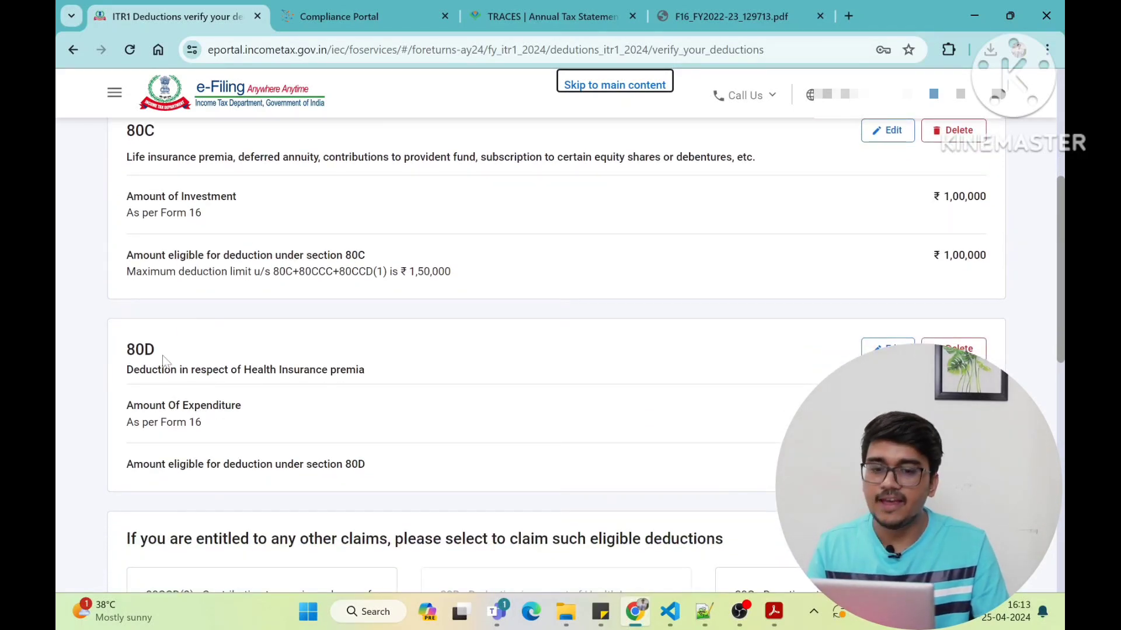
pyautogui.scroll(-2, 163, 361)
pyautogui.scroll(-1, 417, 343)
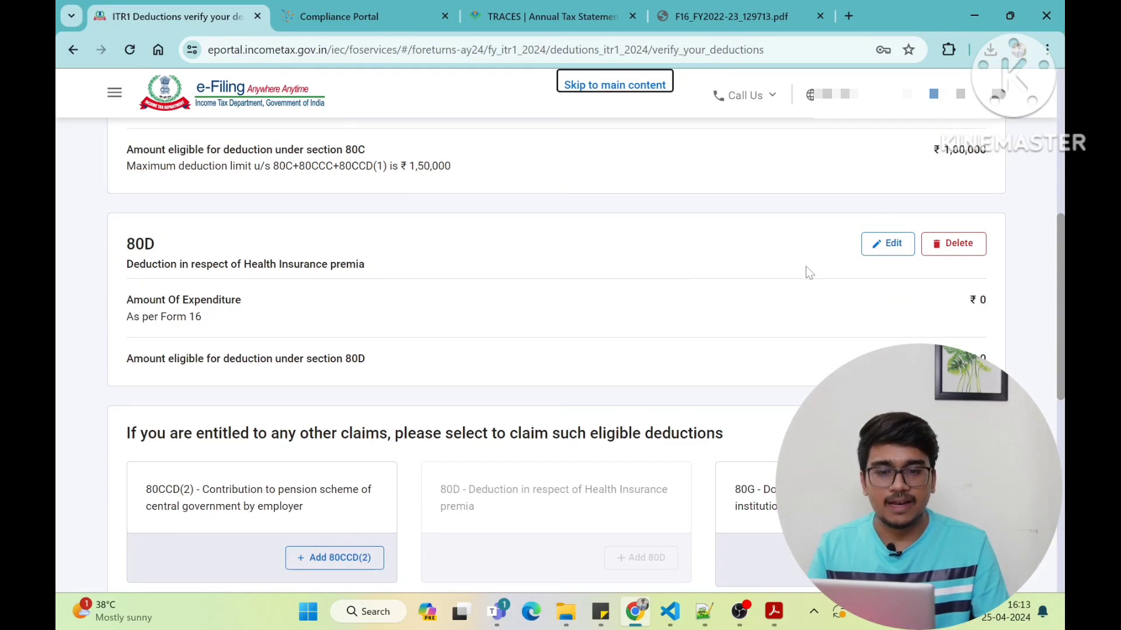
# Open the 80D deduction for editing, look through its self, family and parents fields, and cancel without entering amounts.
pyautogui.click(881, 252)
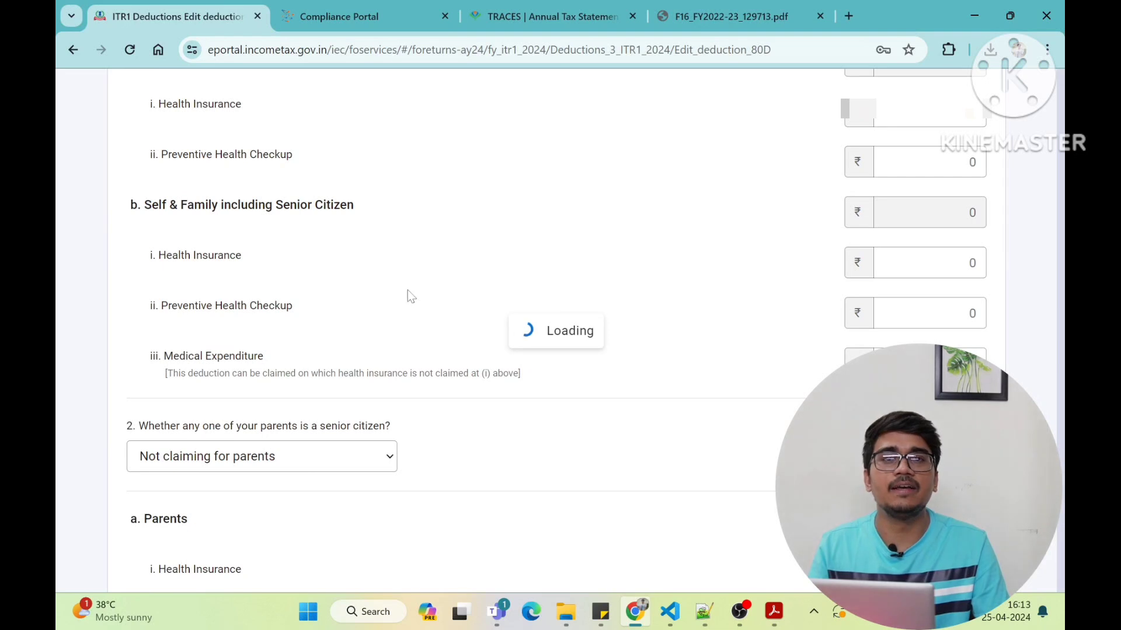
pyautogui.scroll(-2, 442, 333)
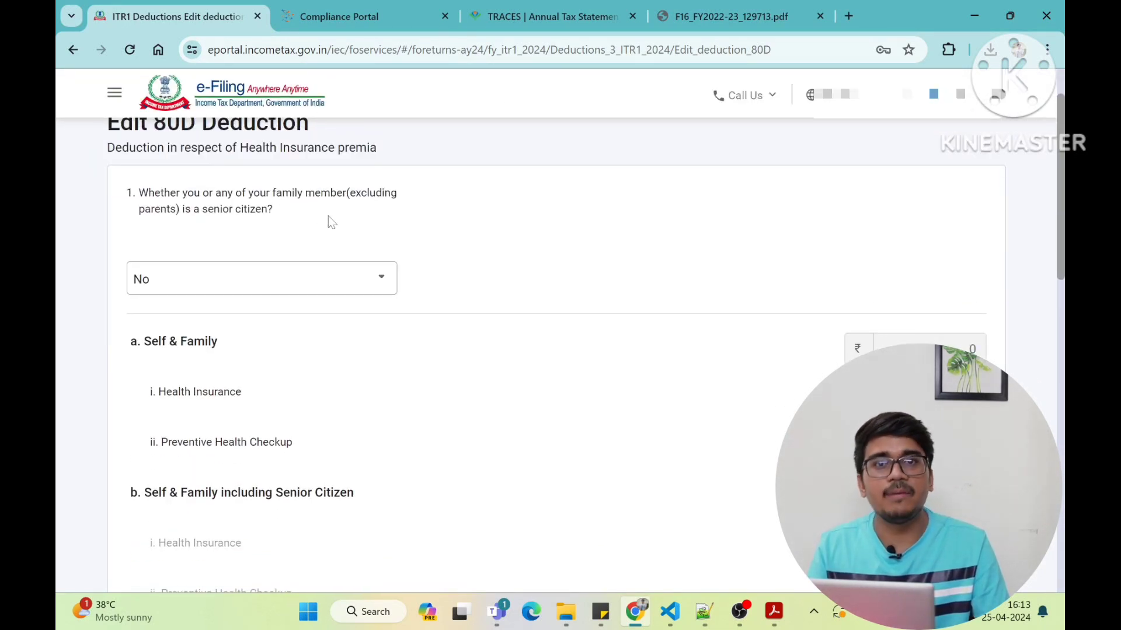
pyautogui.scroll(-4, 328, 216)
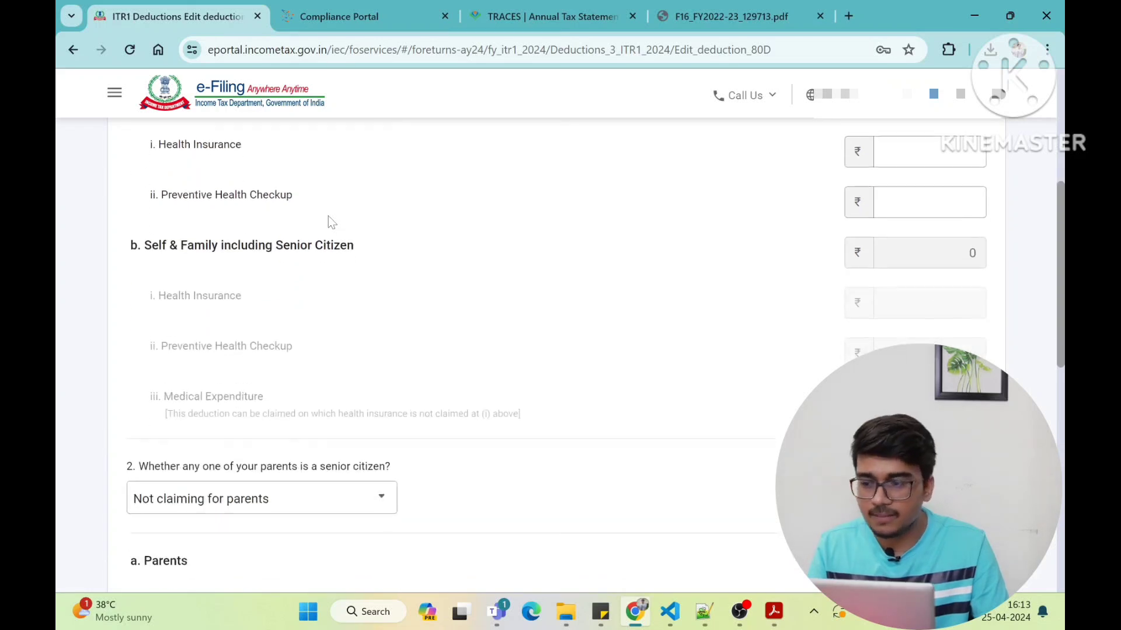
pyautogui.scroll(-10, 315, 368)
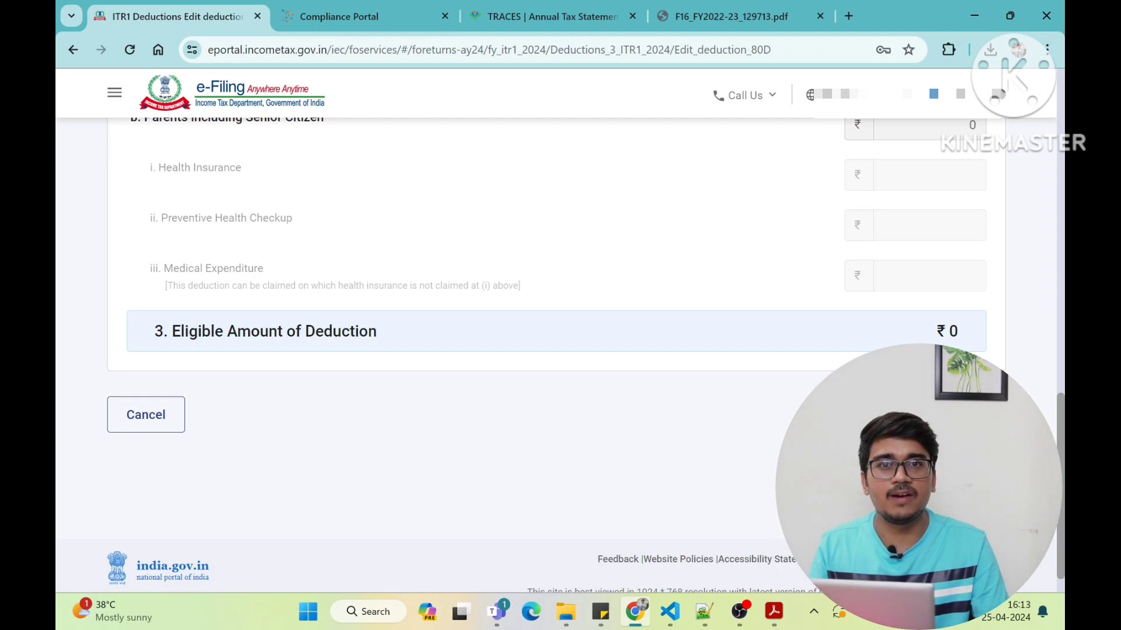
pyautogui.click(138, 419)
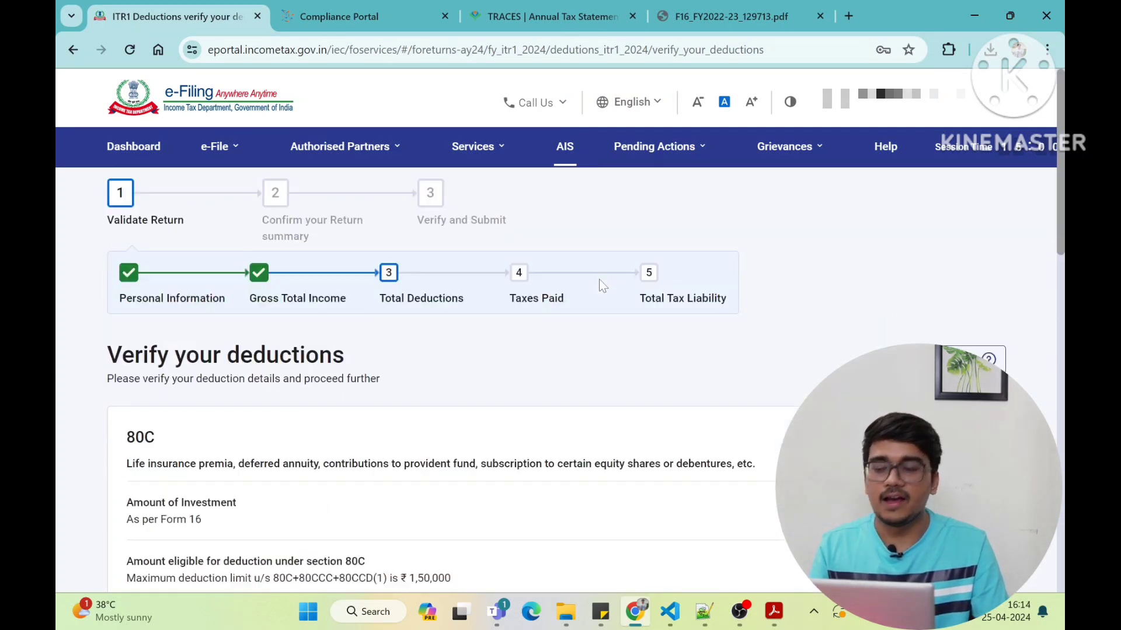
# Add an 80CCD(2) deduction for the employer's pension scheme contribution with an amount of 60000.
pyautogui.scroll(-5, 599, 280)
pyautogui.scroll(-1, 599, 279)
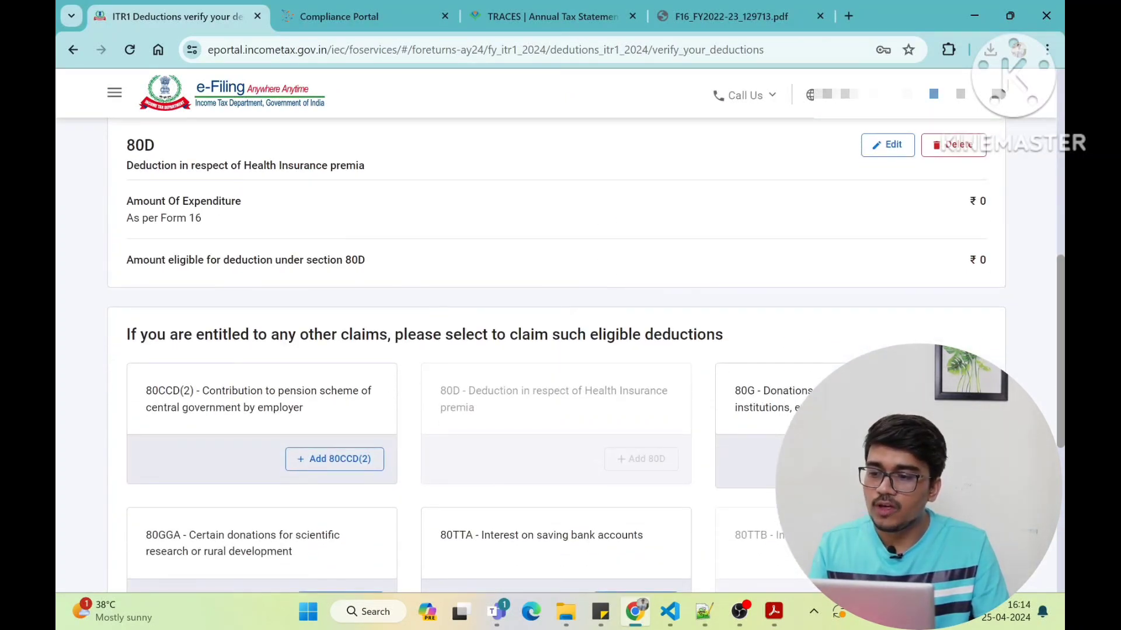
pyautogui.scroll(-1, 231, 343)
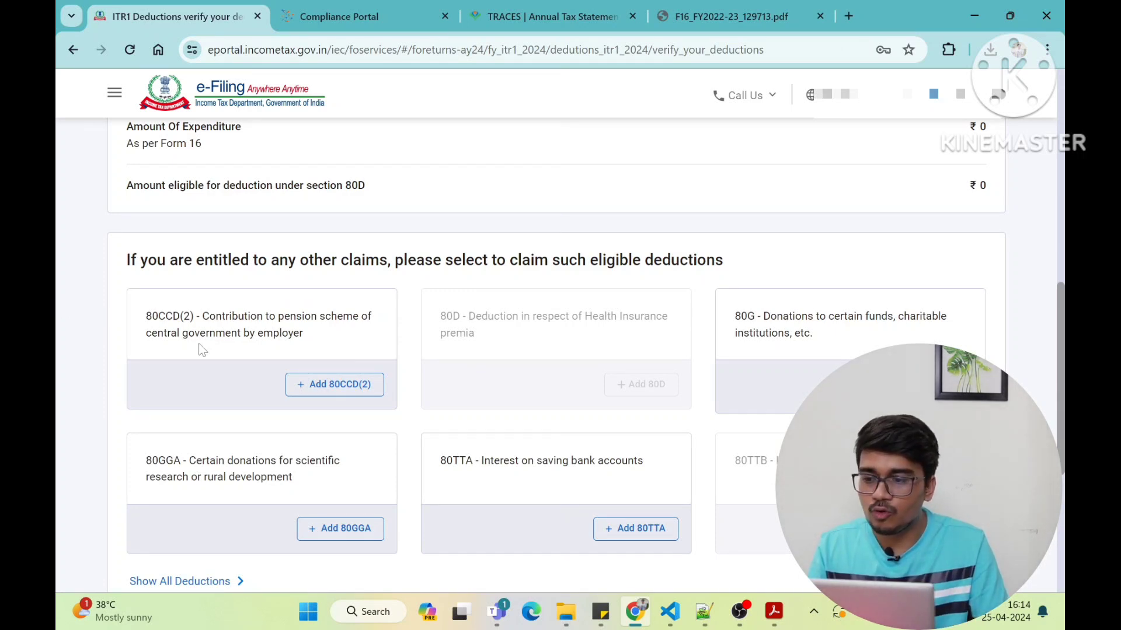
pyautogui.scroll(-1, 201, 344)
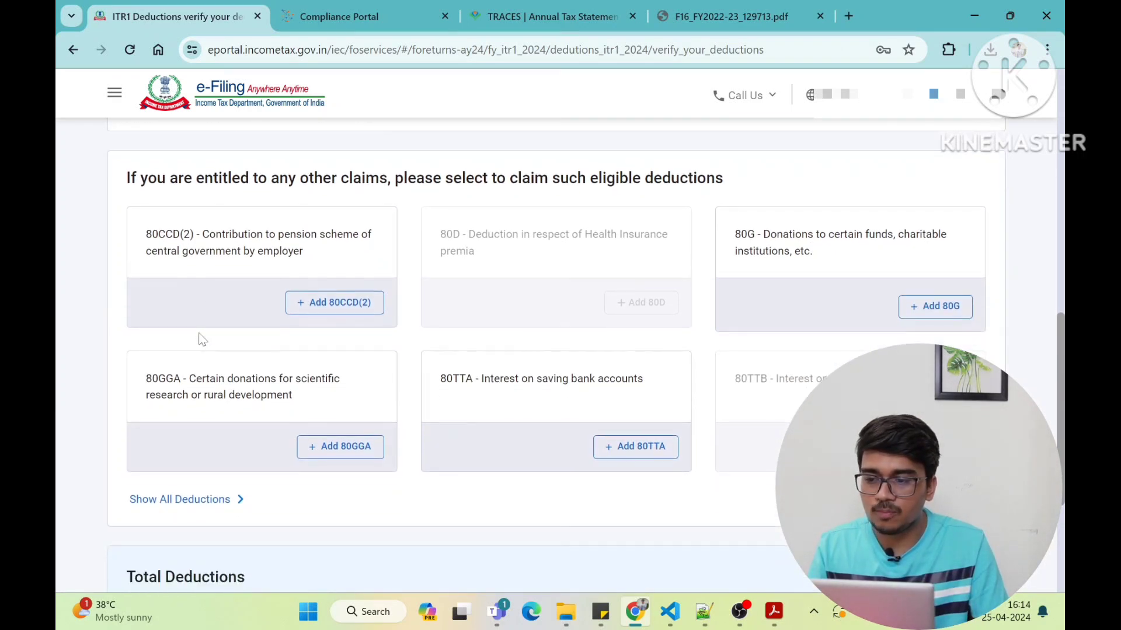
pyautogui.click(328, 303)
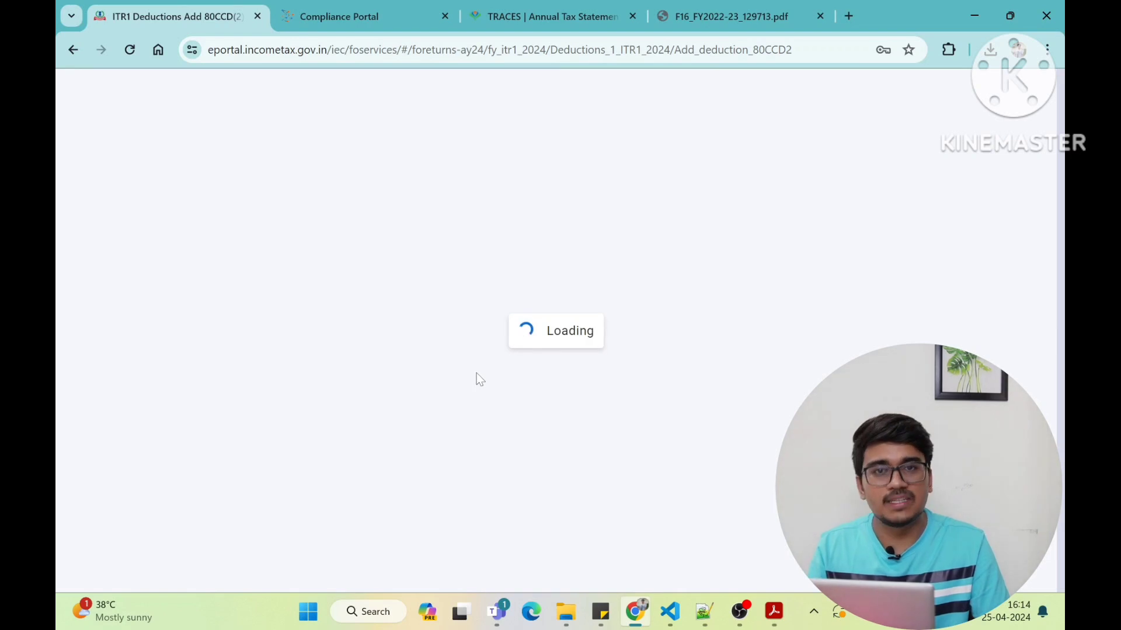
pyautogui.click(952, 318)
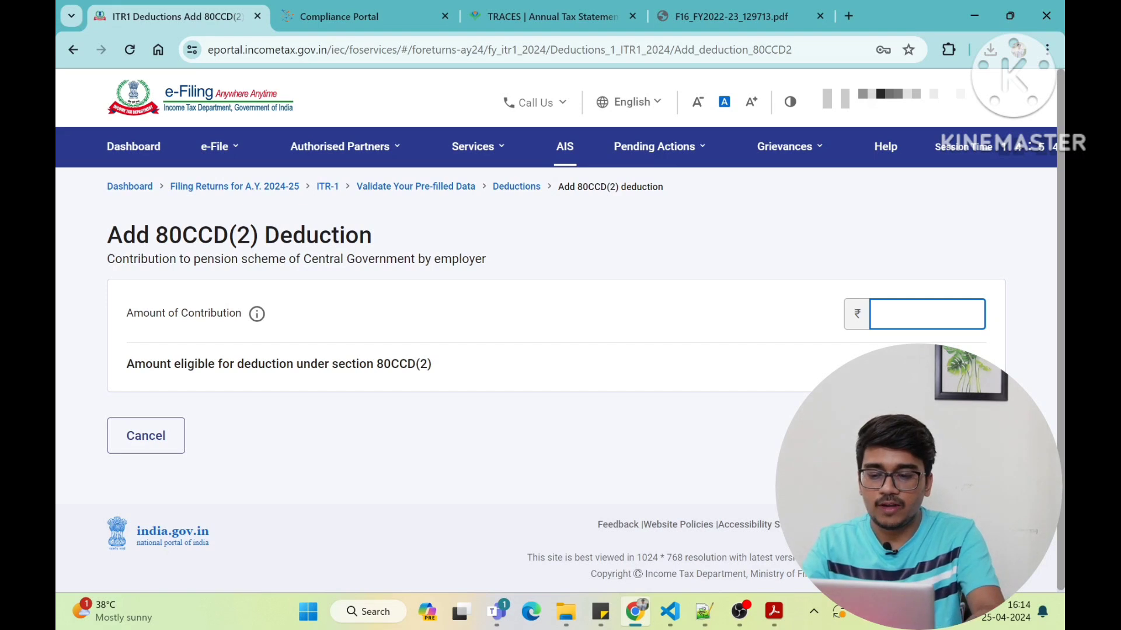
pyautogui.write('60000')
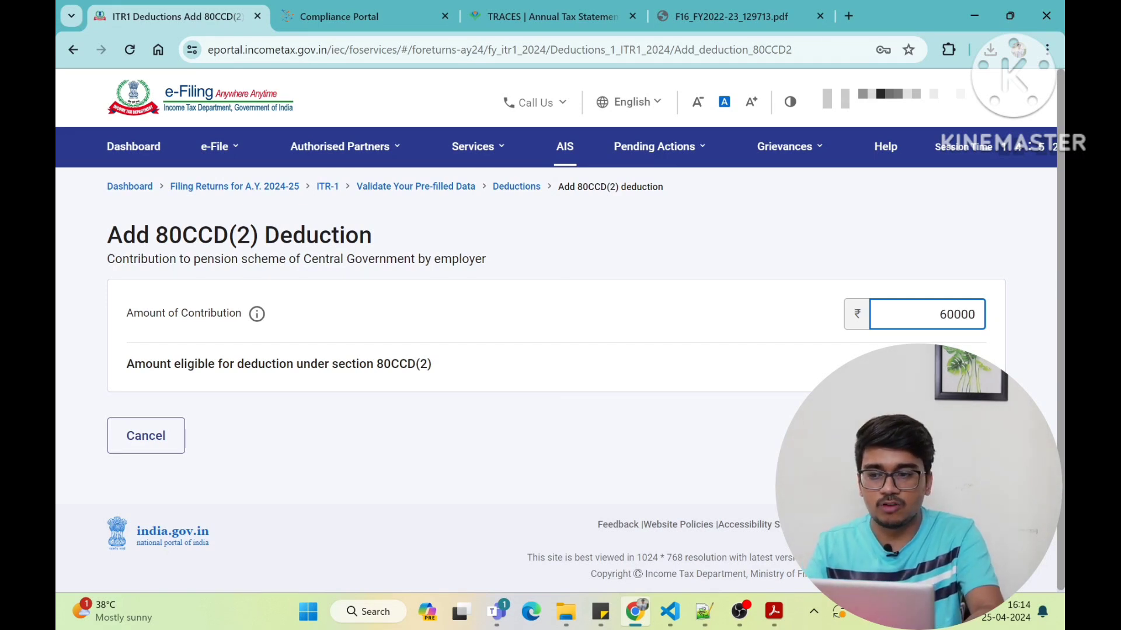
pyautogui.write('0')
pyautogui.press('BackSpace')
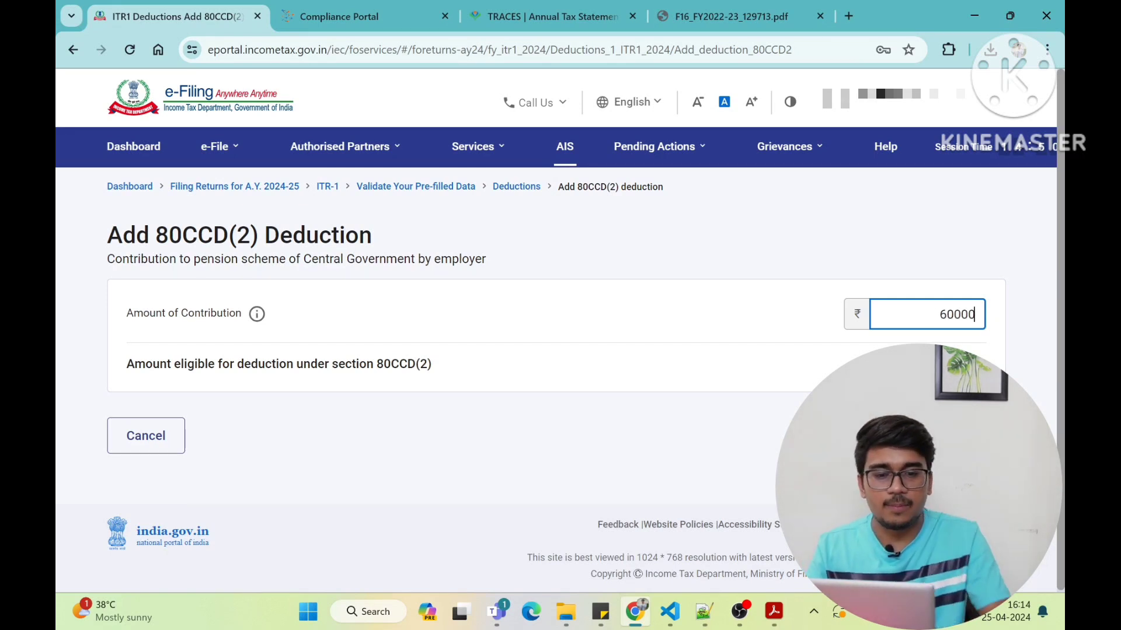
pyautogui.click(737, 461)
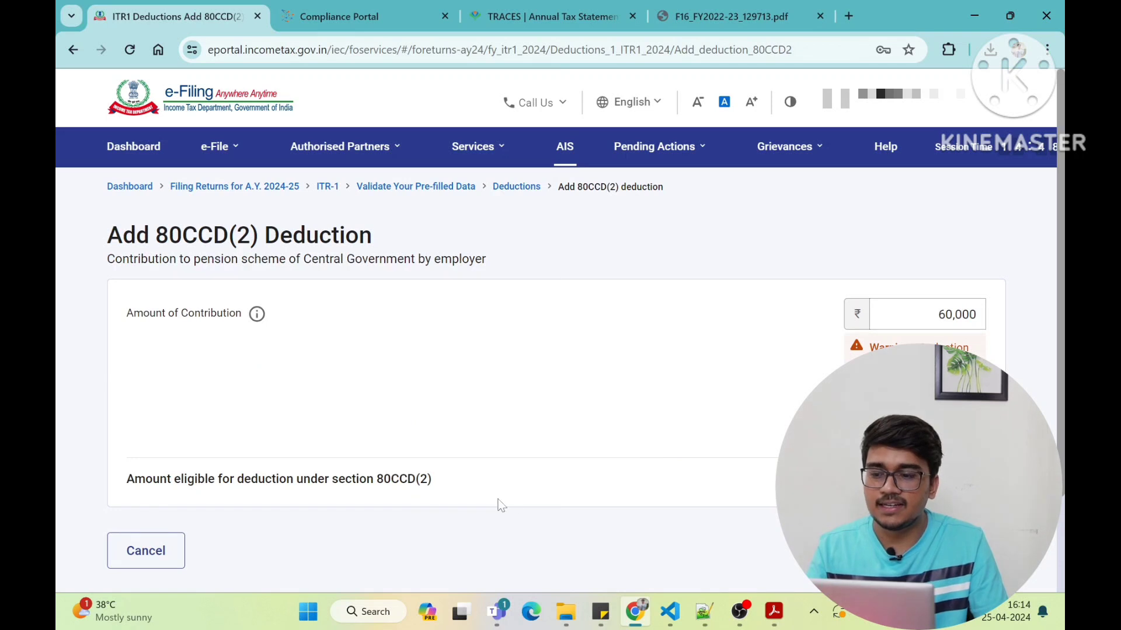
pyautogui.click(967, 551)
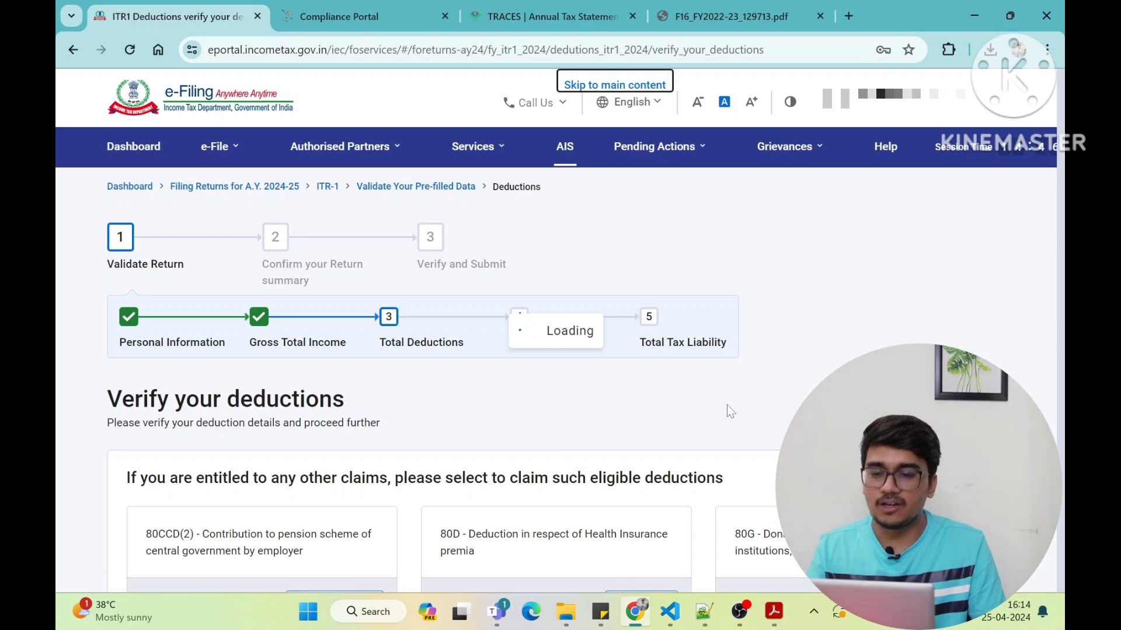
# Check the added 80CCD(2) entry, then expand the list of all deductions and examine the available sections and the total.
pyautogui.scroll(-10, 597, 378)
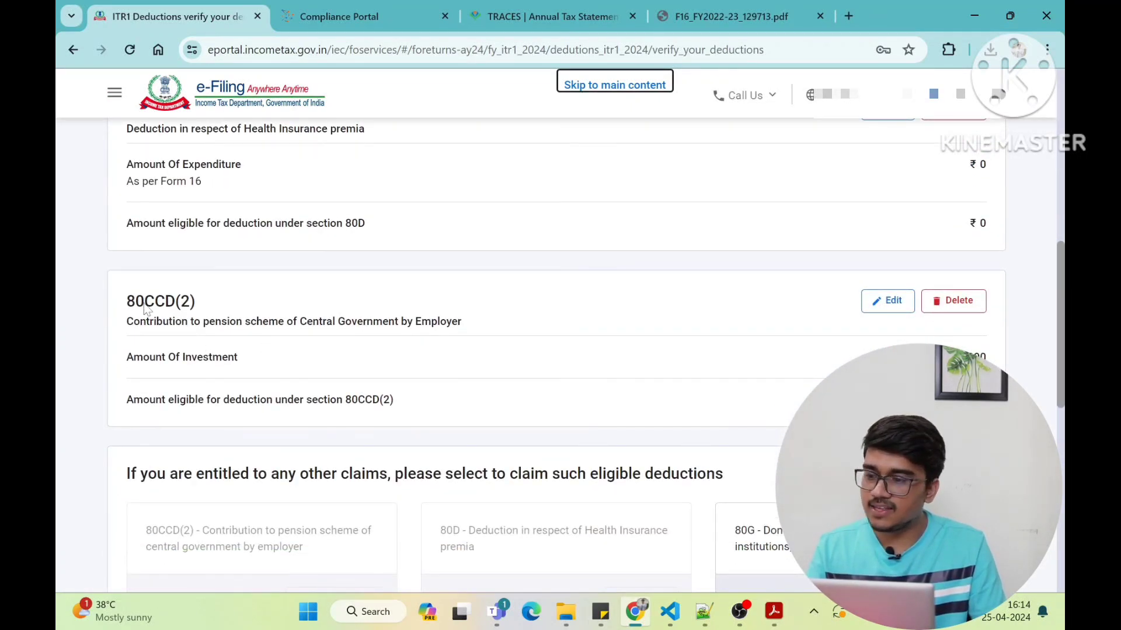
pyautogui.scroll(-1, 820, 349)
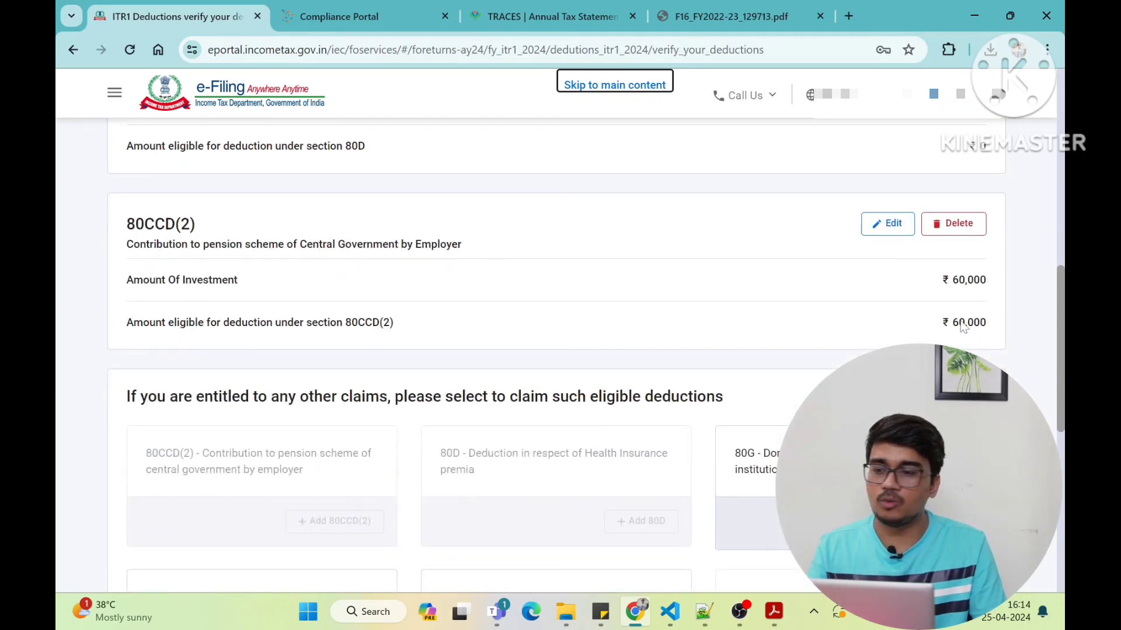
pyautogui.scroll(-3, 964, 327)
pyautogui.scroll(-1, 642, 362)
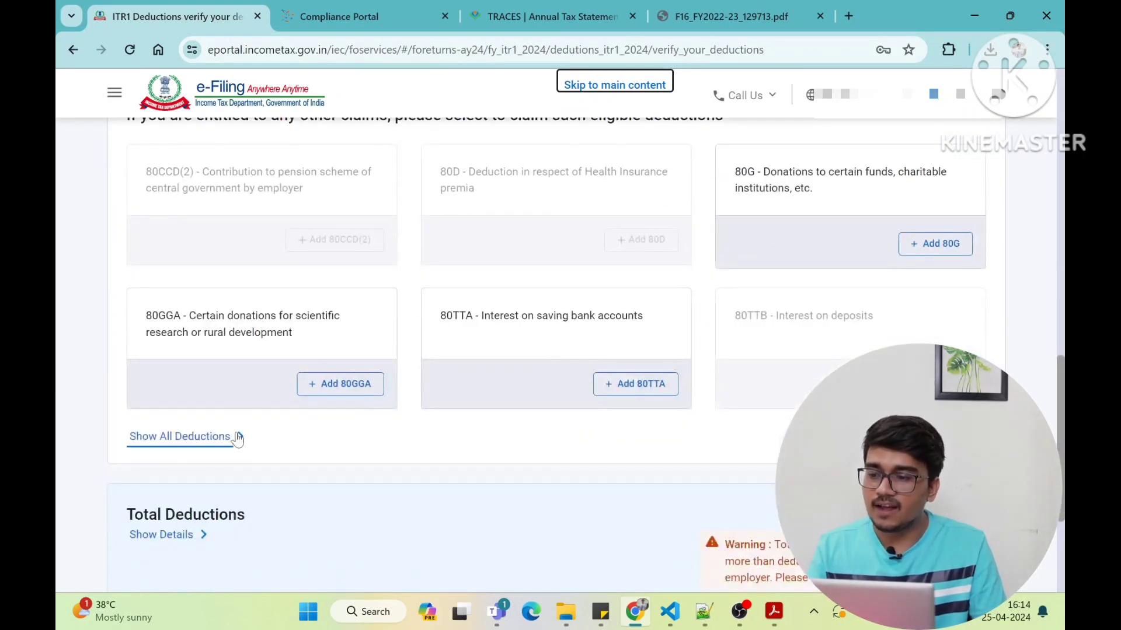
pyautogui.click(195, 438)
pyautogui.scroll(-2, 196, 446)
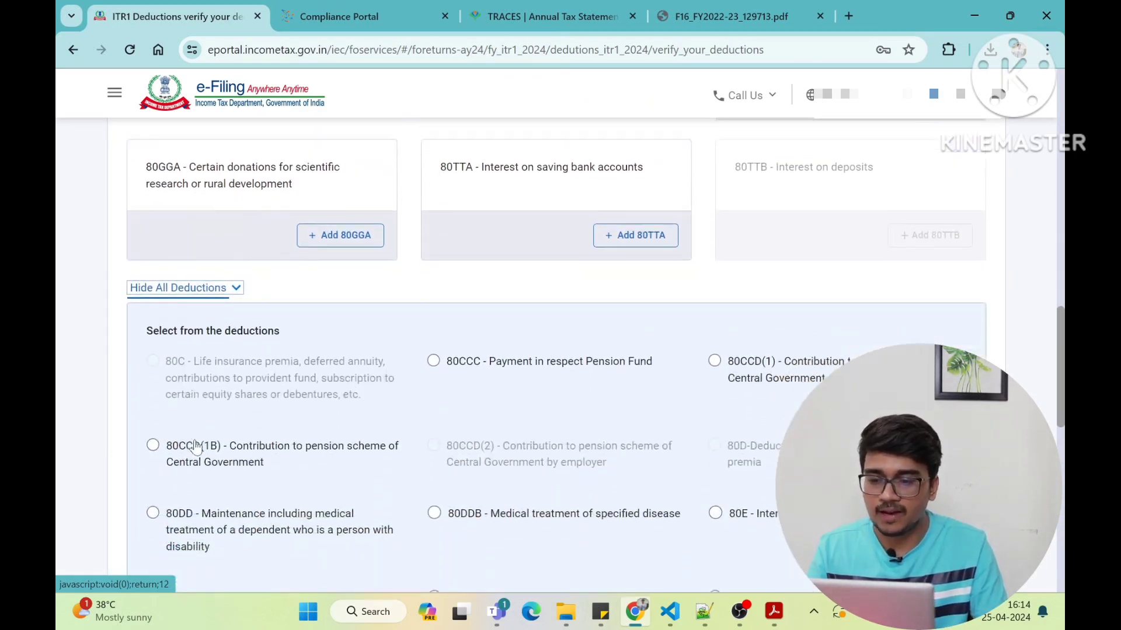
pyautogui.scroll(-2, 196, 446)
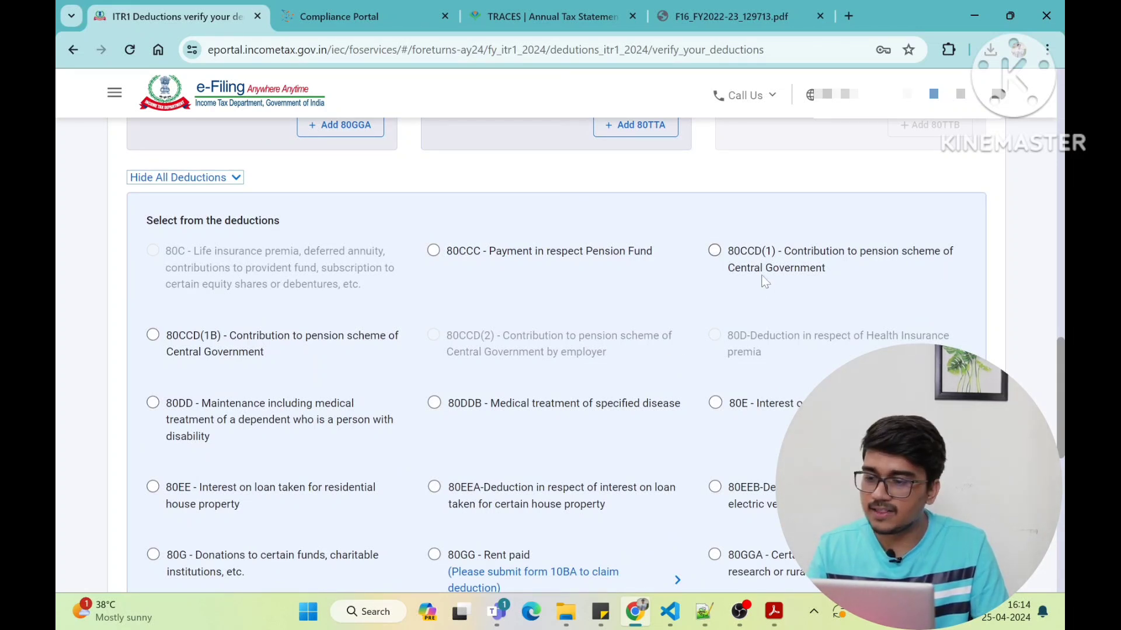
pyautogui.scroll(-1, 765, 282)
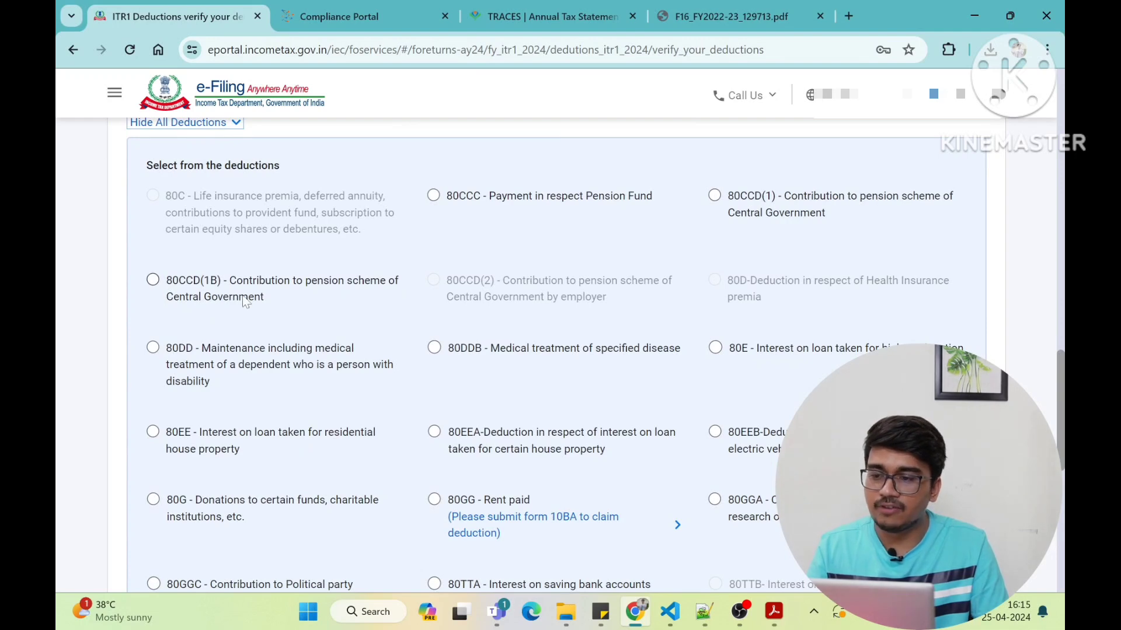
pyautogui.scroll(-1, 246, 302)
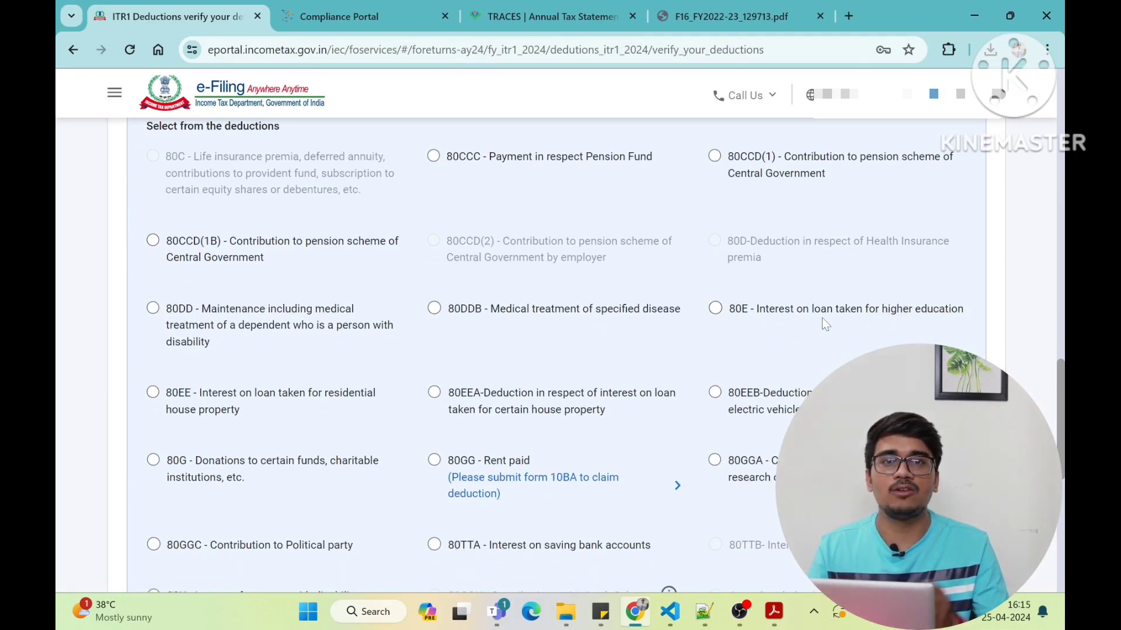
pyautogui.scroll(-2, 824, 320)
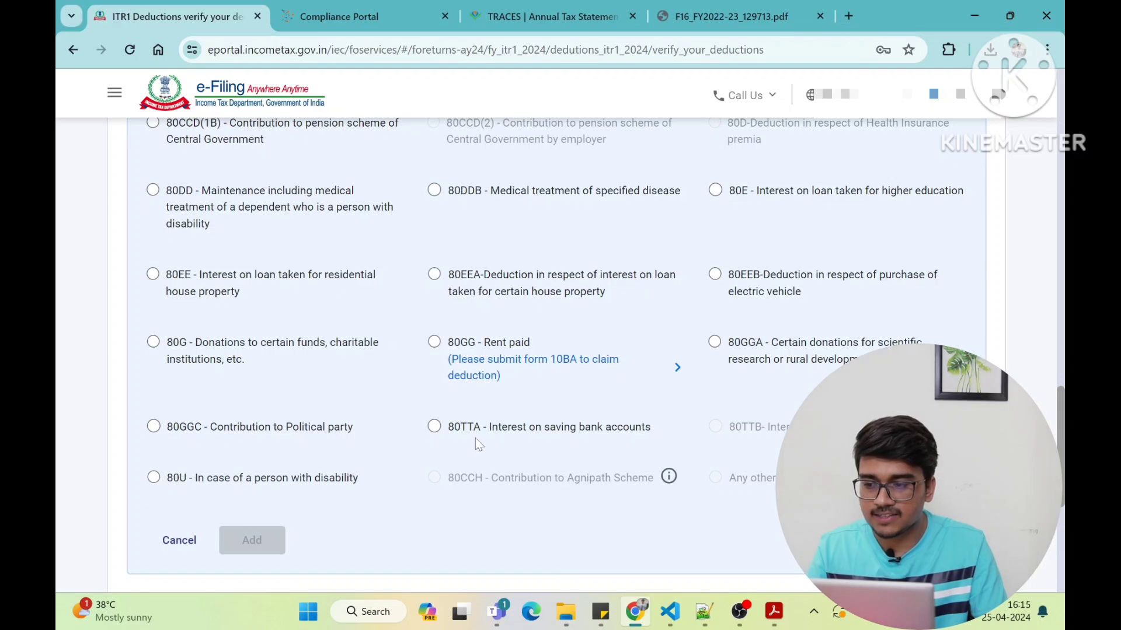
pyautogui.scroll(-4, 475, 438)
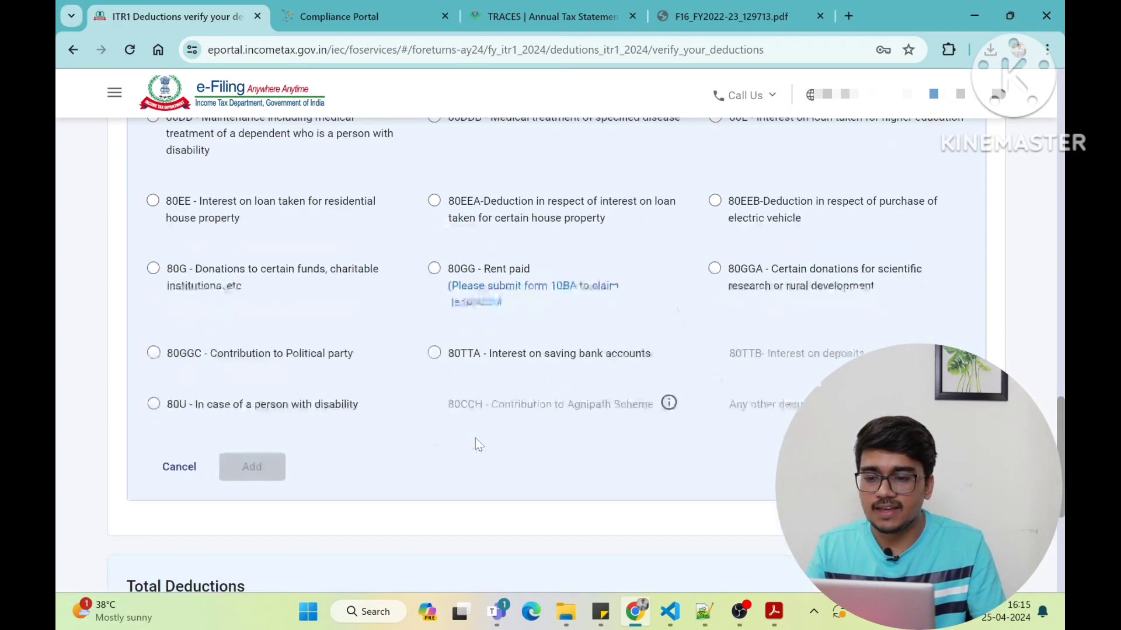
pyautogui.scroll(-2, 280, 333)
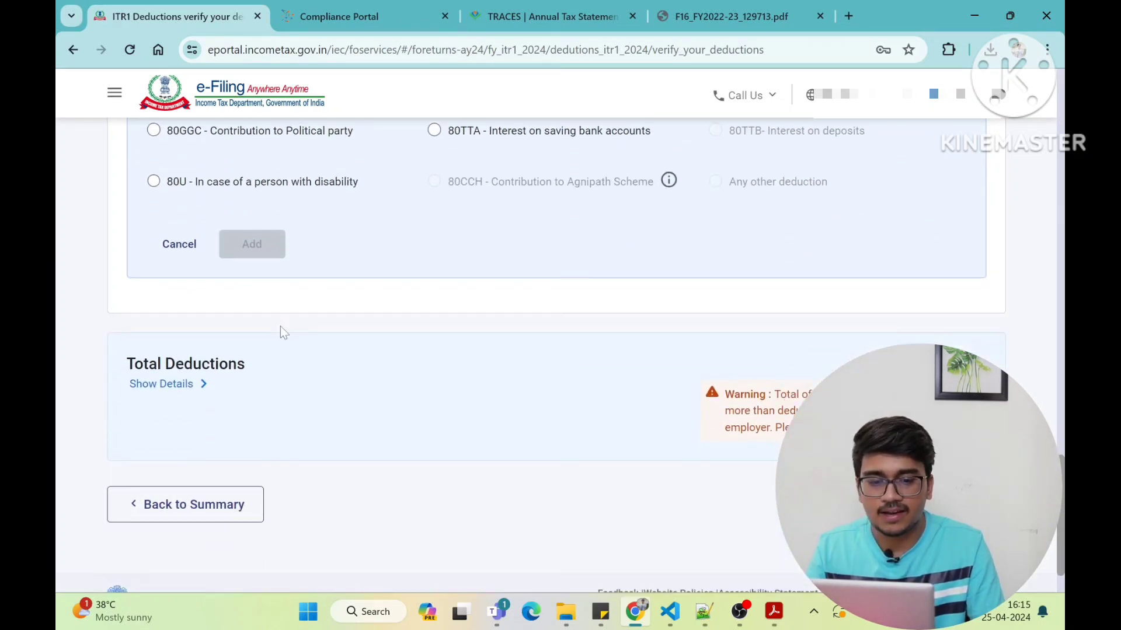
# Confirm the Total Deductions section and go back to the return summary.
pyautogui.click(185, 504)
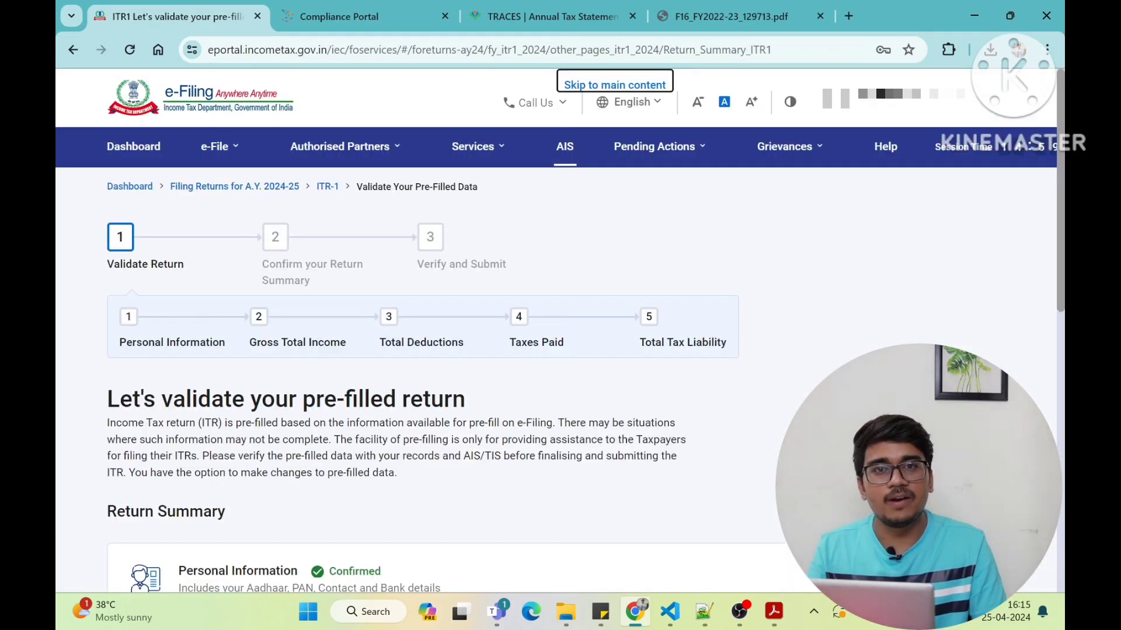
pyautogui.scroll(-4, 444, 356)
pyautogui.scroll(-2, 443, 356)
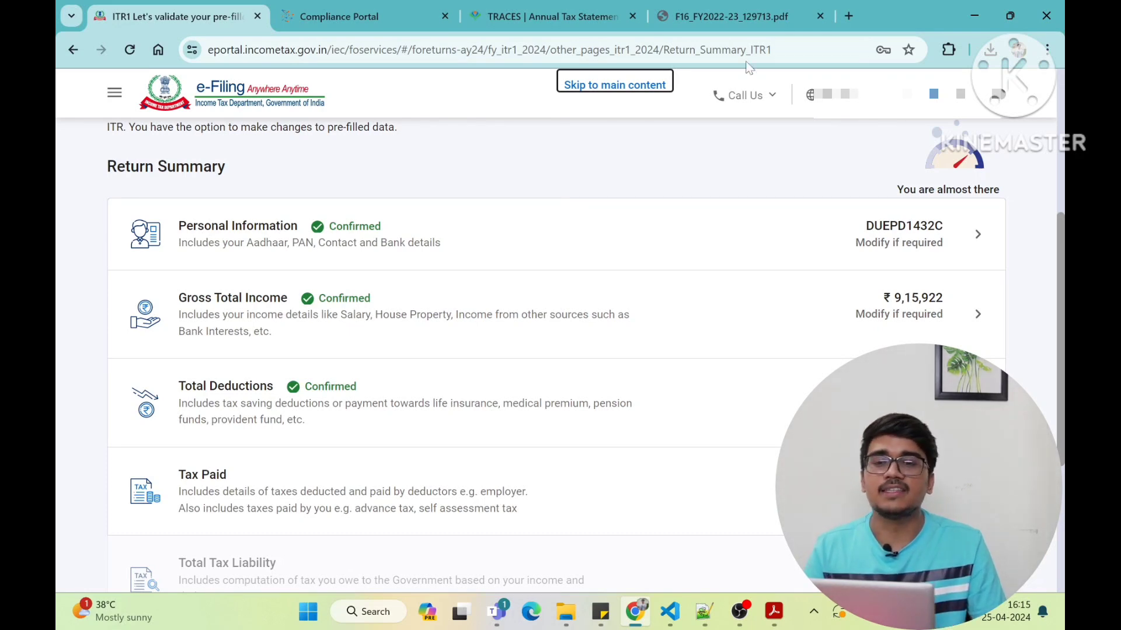
# Look through the Form 16 PDF and return to the return summary.
pyautogui.click(730, 17)
pyautogui.scroll(-4, 727, 248)
pyautogui.scroll(8, 728, 248)
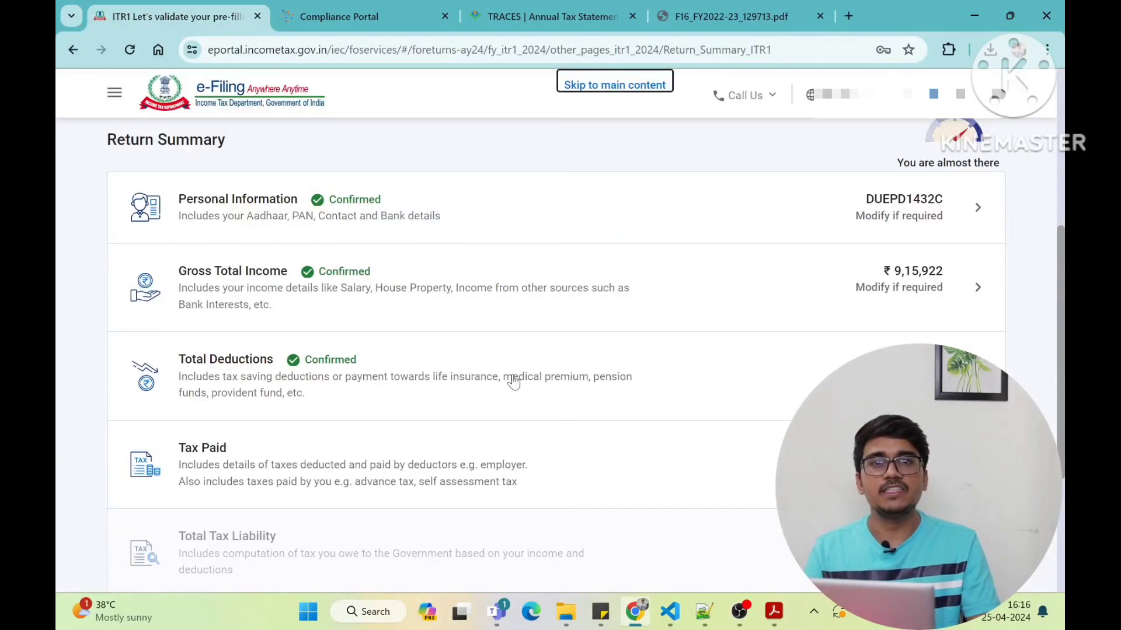
# Open the Tax Paid section from the return summary and go to the TDS details on salary income.
pyautogui.scroll(-2, 513, 383)
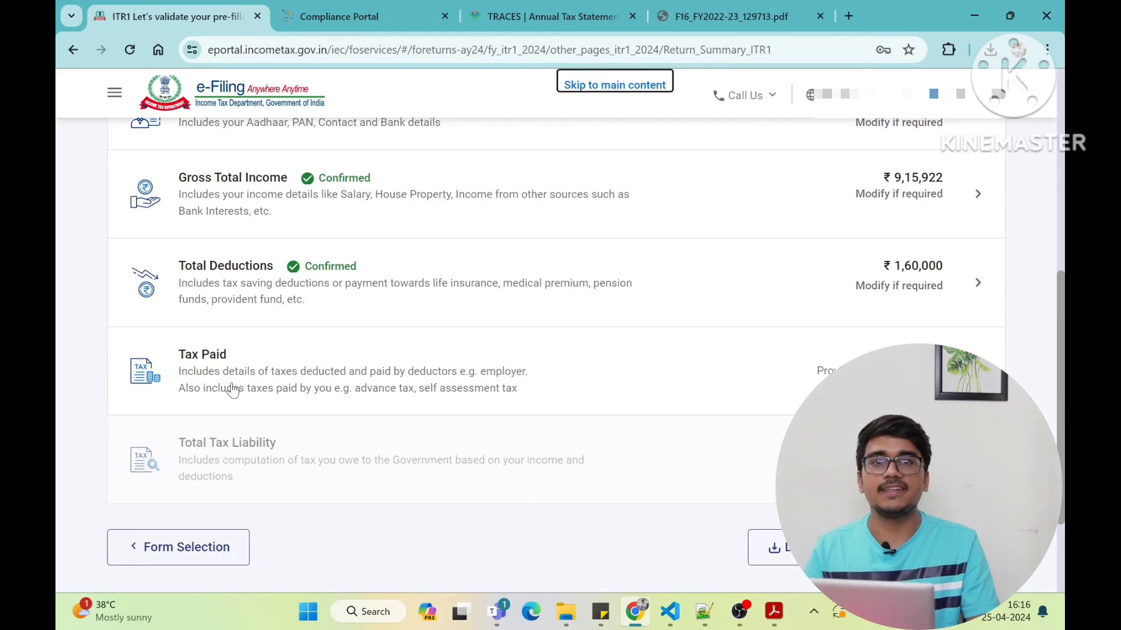
pyautogui.click(761, 385)
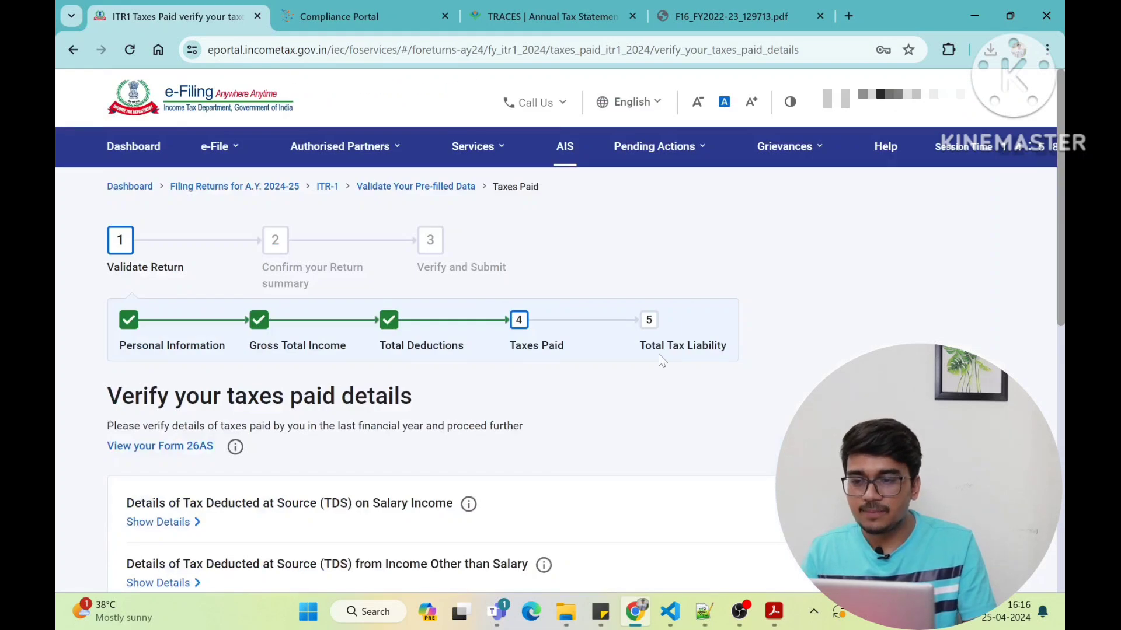
pyautogui.scroll(-3, 659, 354)
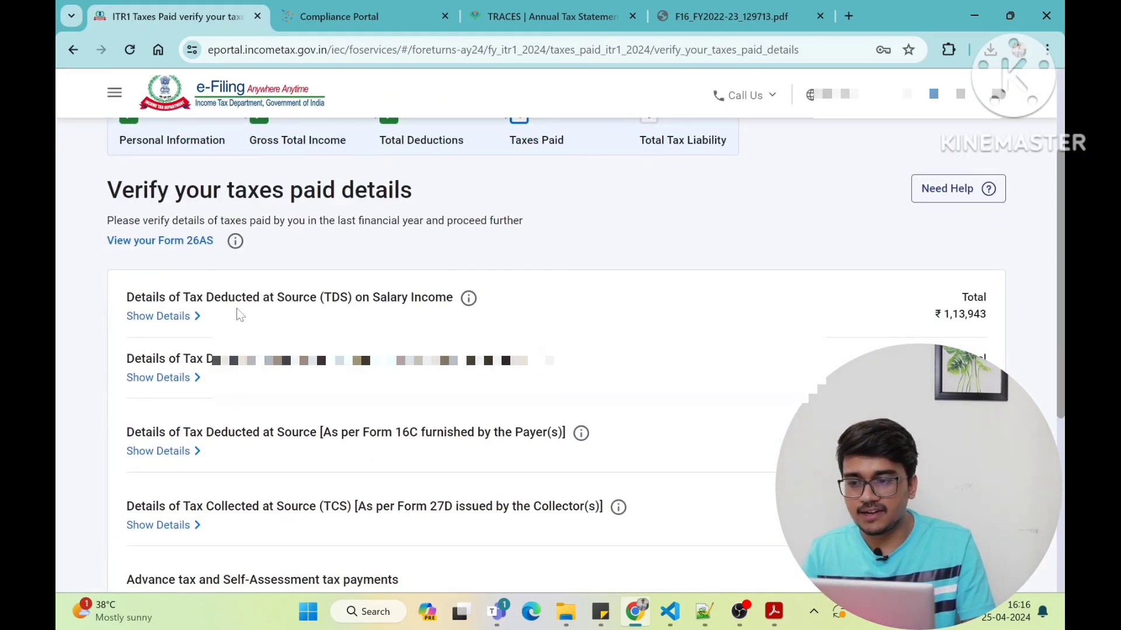
# Expand the details of TDS on salary income, check the listed deductor entry, and collapse the section again.
pyautogui.click(163, 316)
pyautogui.scroll(-2, 391, 340)
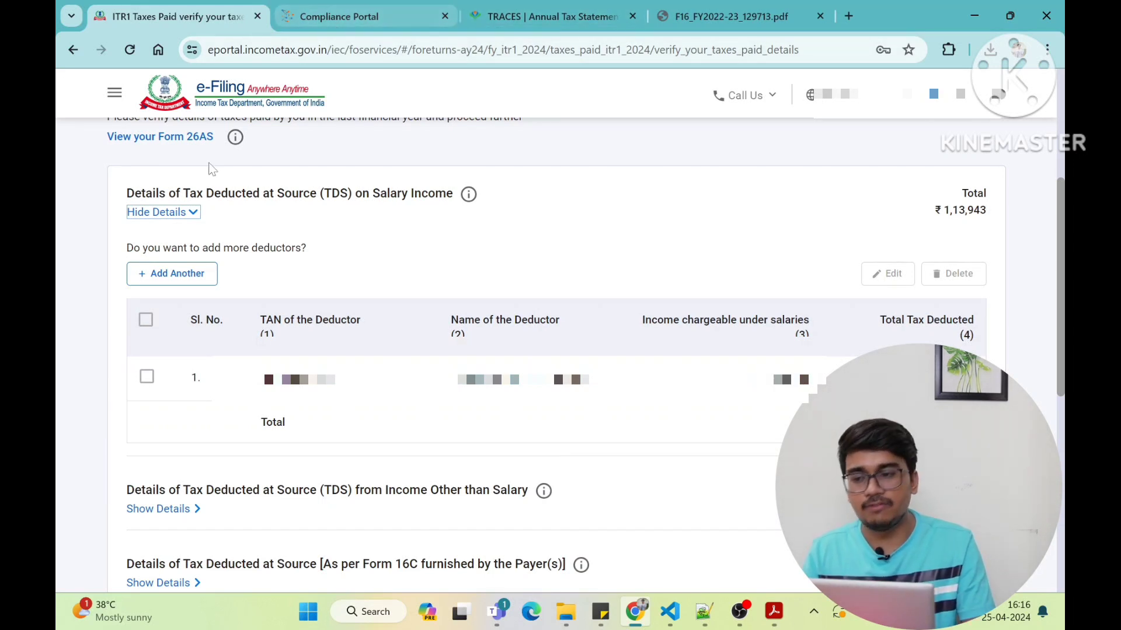
pyautogui.click(161, 212)
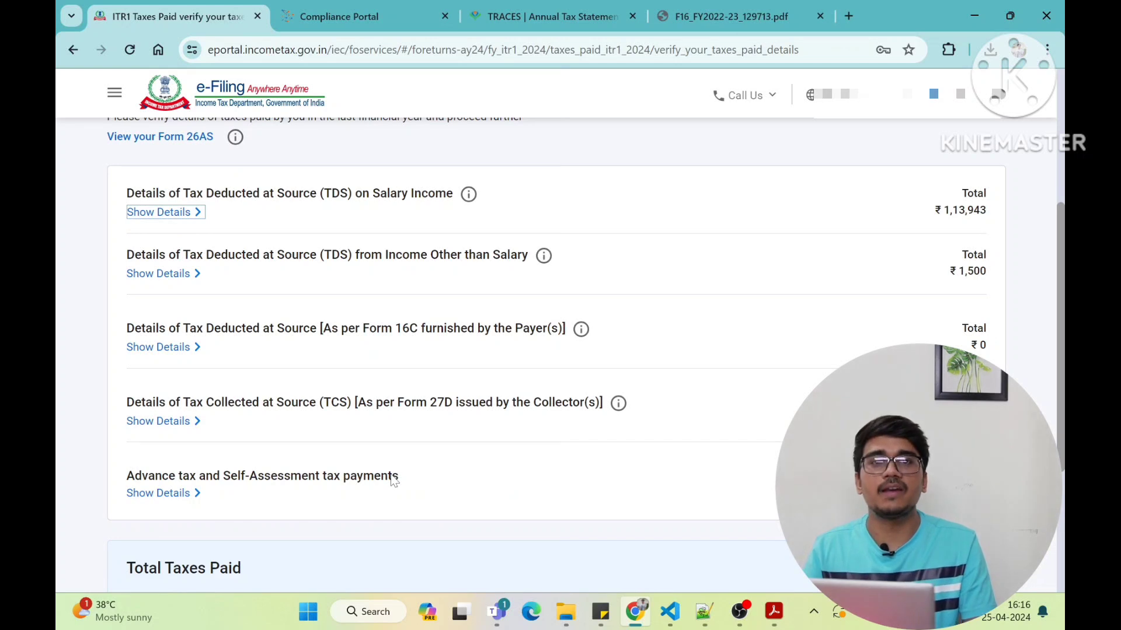
# Open the entry form for another advance or self-assessment tax payment, look over its challan fields, and cancel it.
pyautogui.click(158, 493)
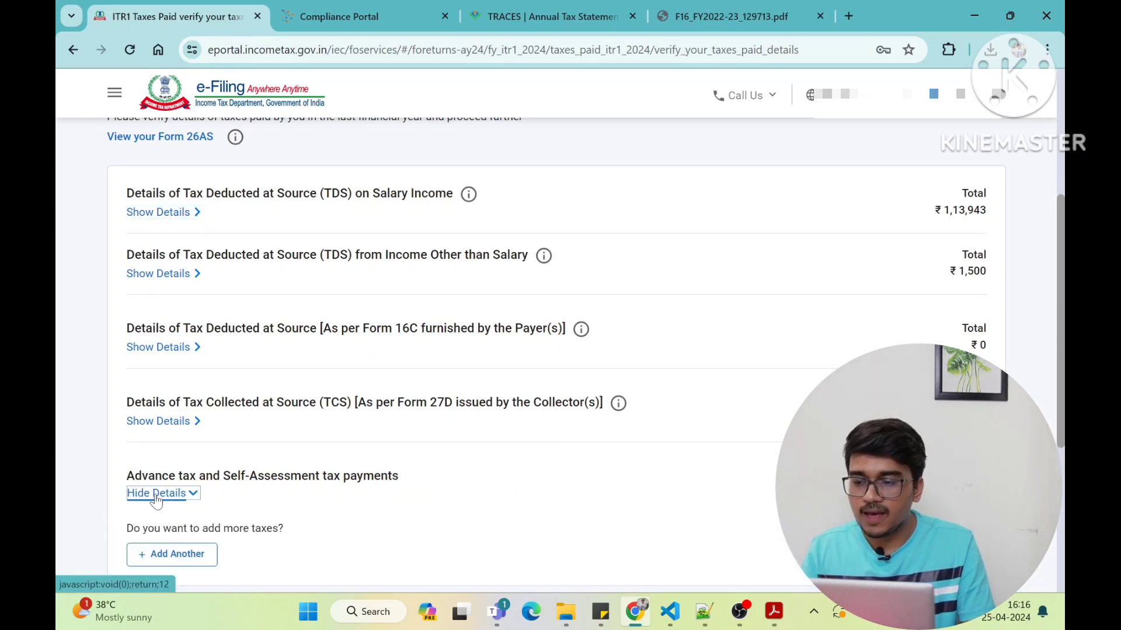
pyautogui.scroll(-1, 156, 501)
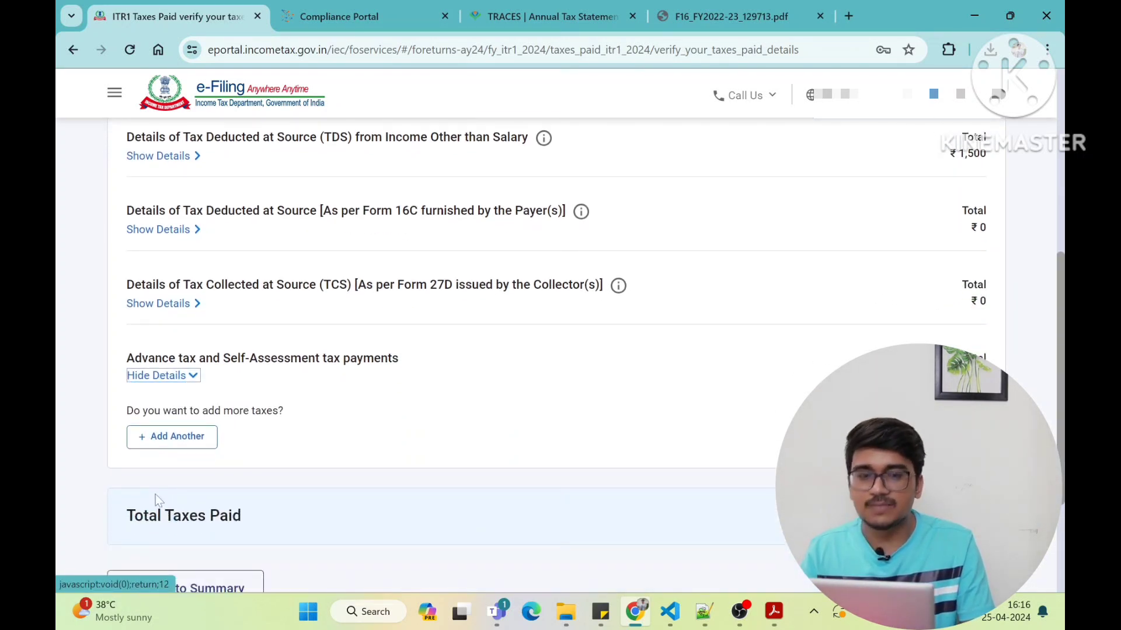
pyautogui.click(178, 436)
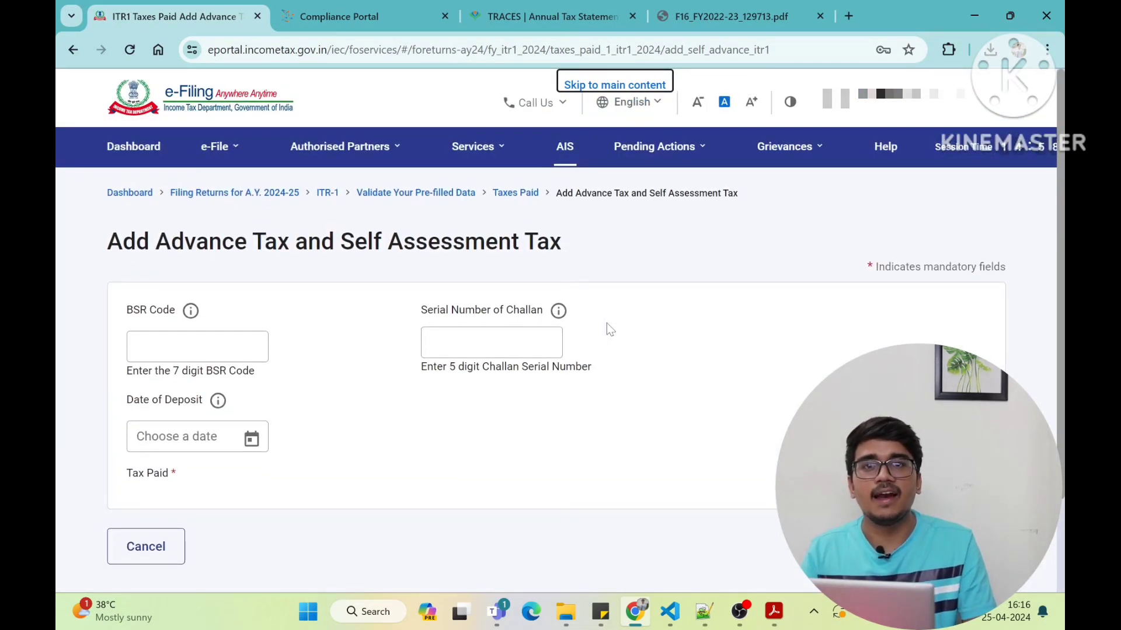
pyautogui.scroll(-1, 607, 323)
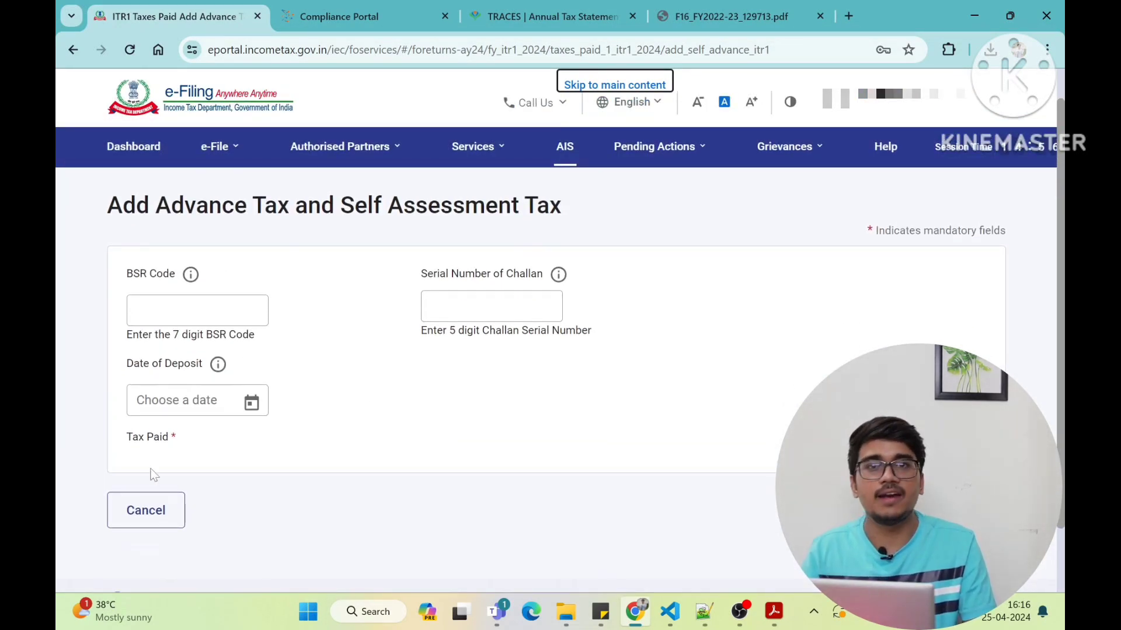
pyautogui.click(135, 517)
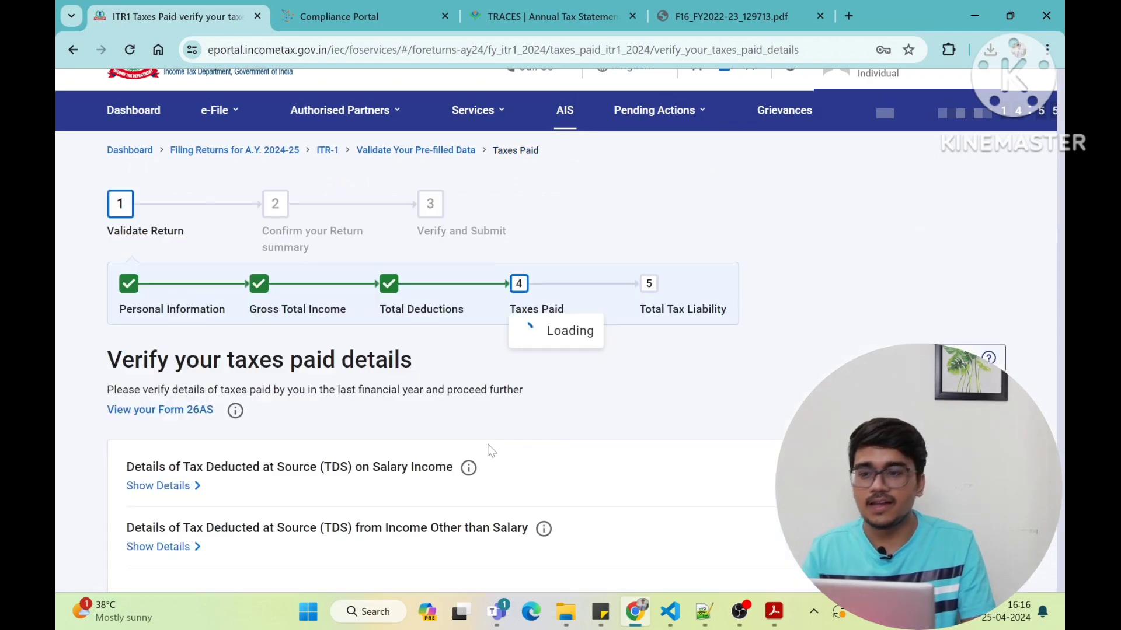
# Confirm the Taxes Paid section and open Total Tax Liability from the return summary.
pyautogui.scroll(-7, 489, 449)
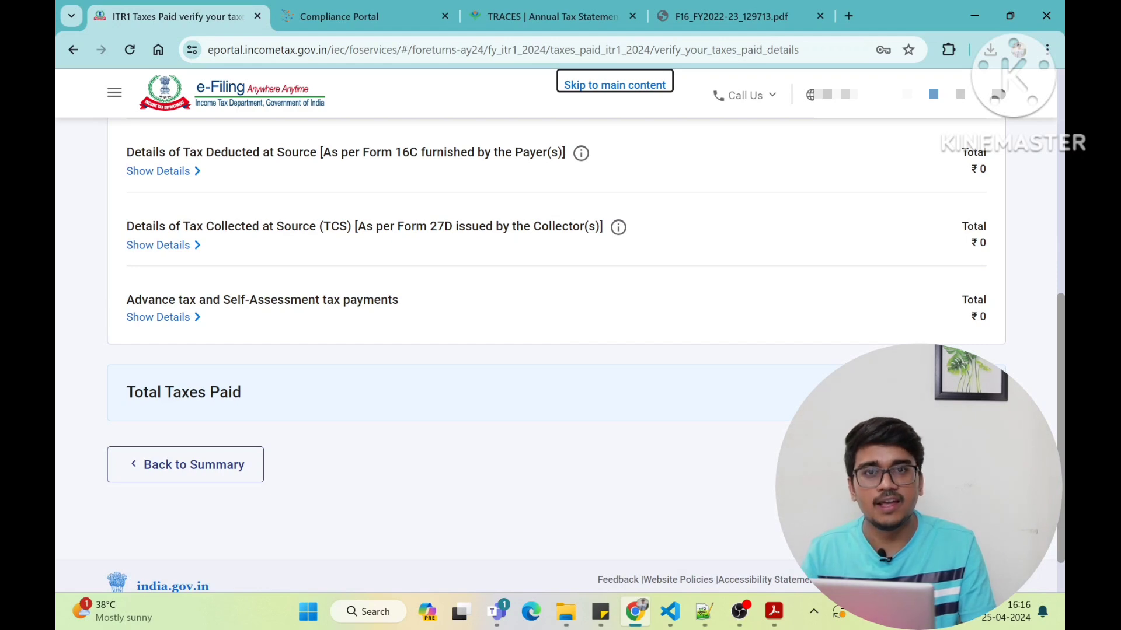
pyautogui.click(958, 465)
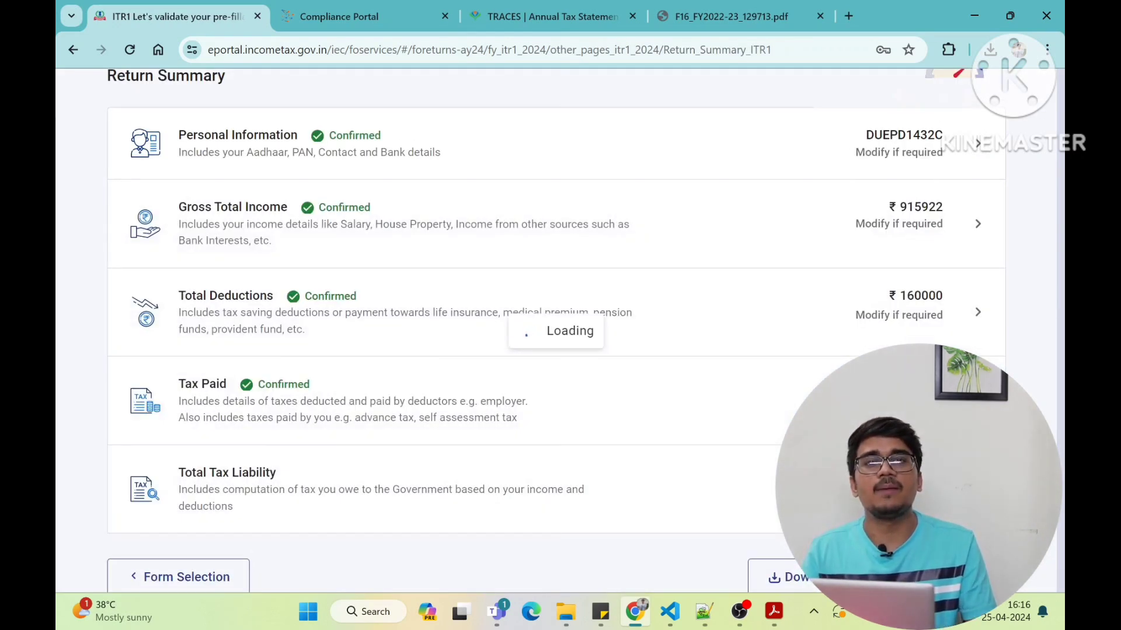
pyautogui.scroll(-8, 520, 389)
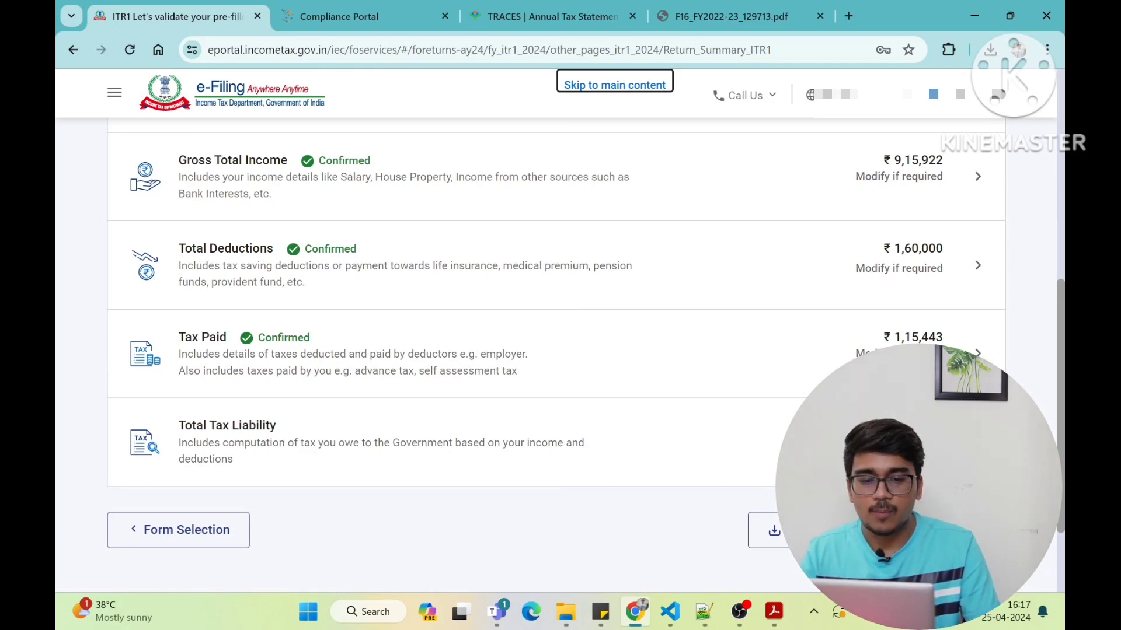
pyautogui.click(494, 419)
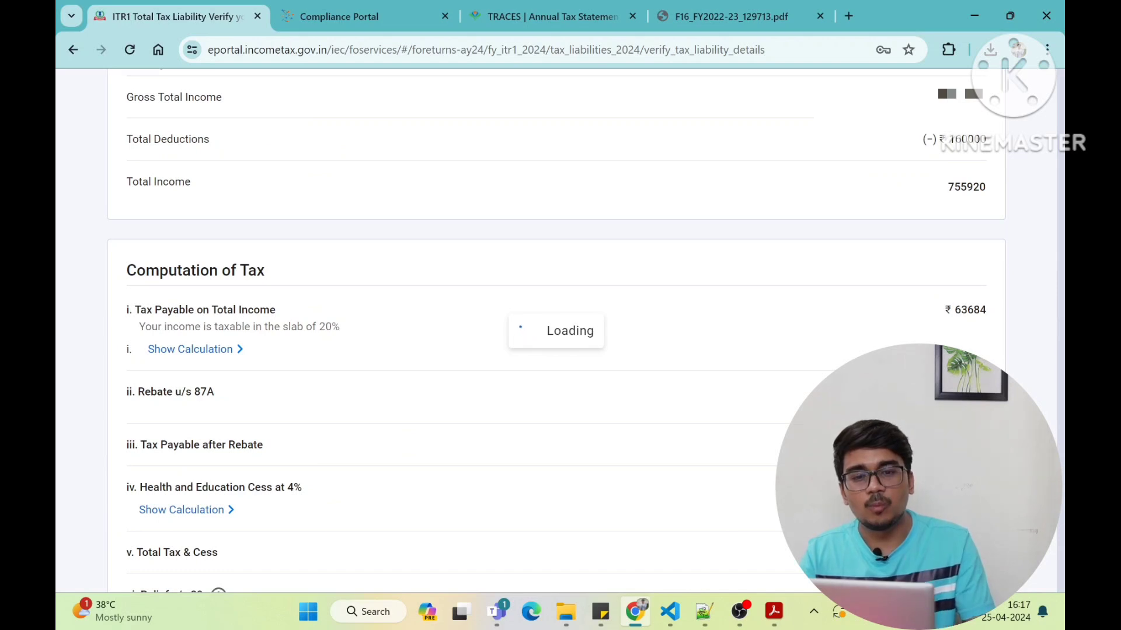
# Examine the computation of income and expand the slab-wise calculation of tax payable on total income.
pyautogui.scroll(-3, 622, 393)
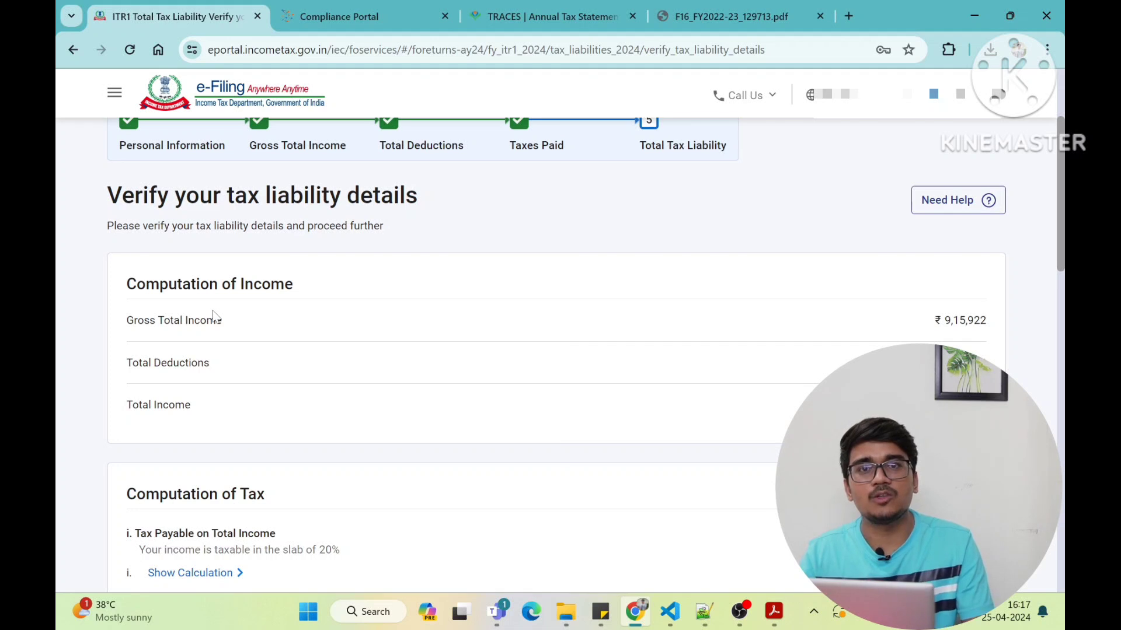
pyautogui.scroll(-1, 215, 317)
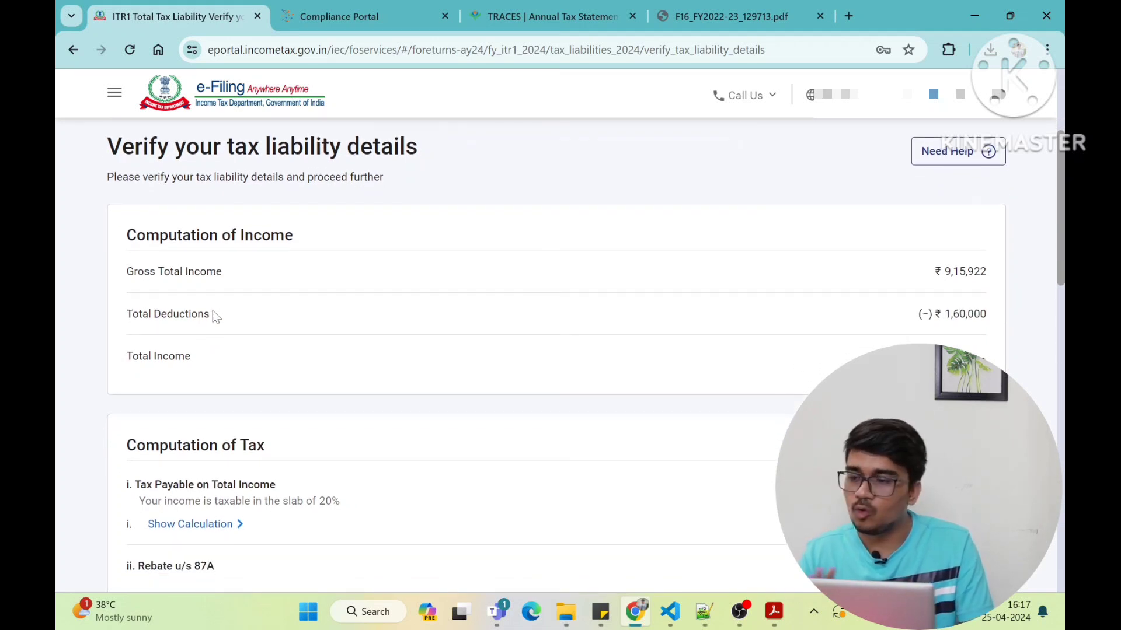
pyautogui.scroll(-1, 213, 315)
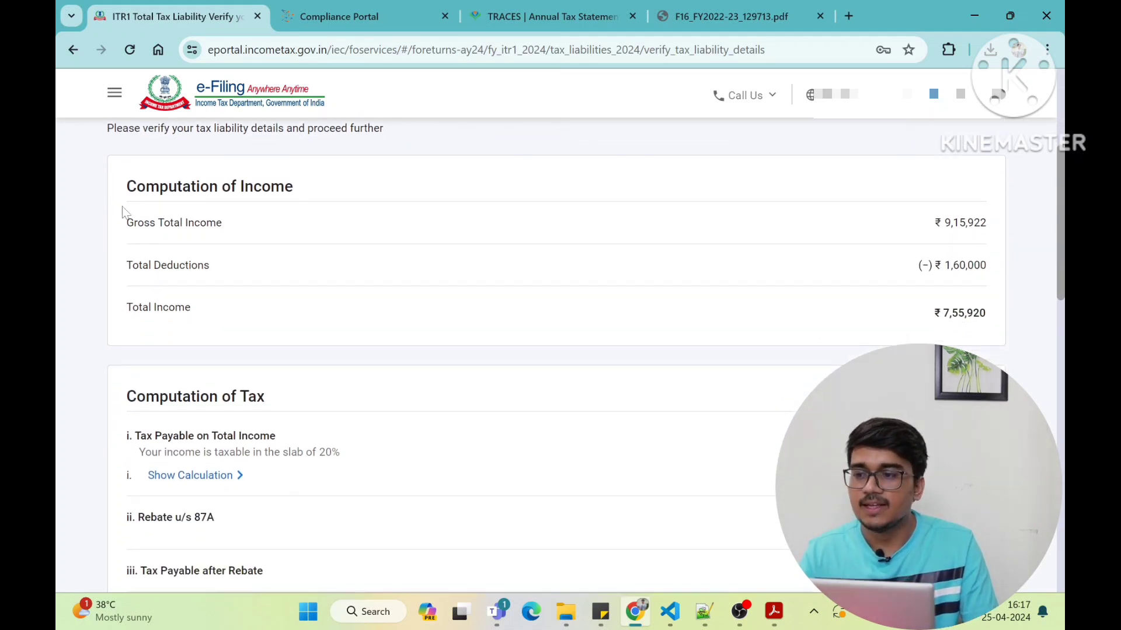
pyautogui.scroll(-2, 340, 245)
pyautogui.scroll(-2, 258, 280)
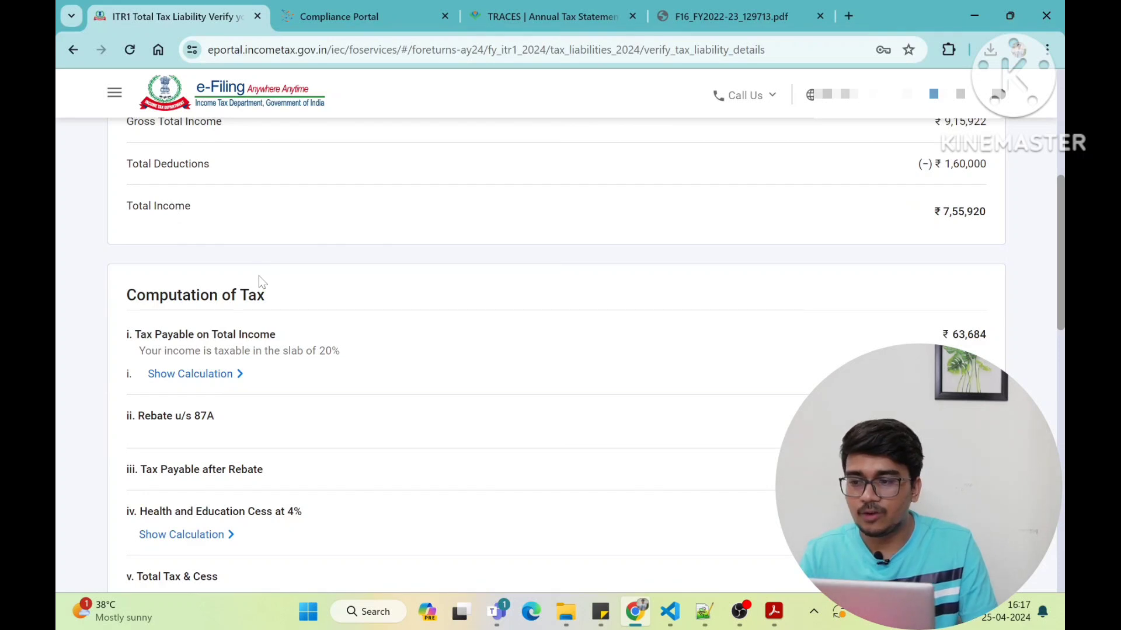
pyautogui.scroll(-1, 258, 280)
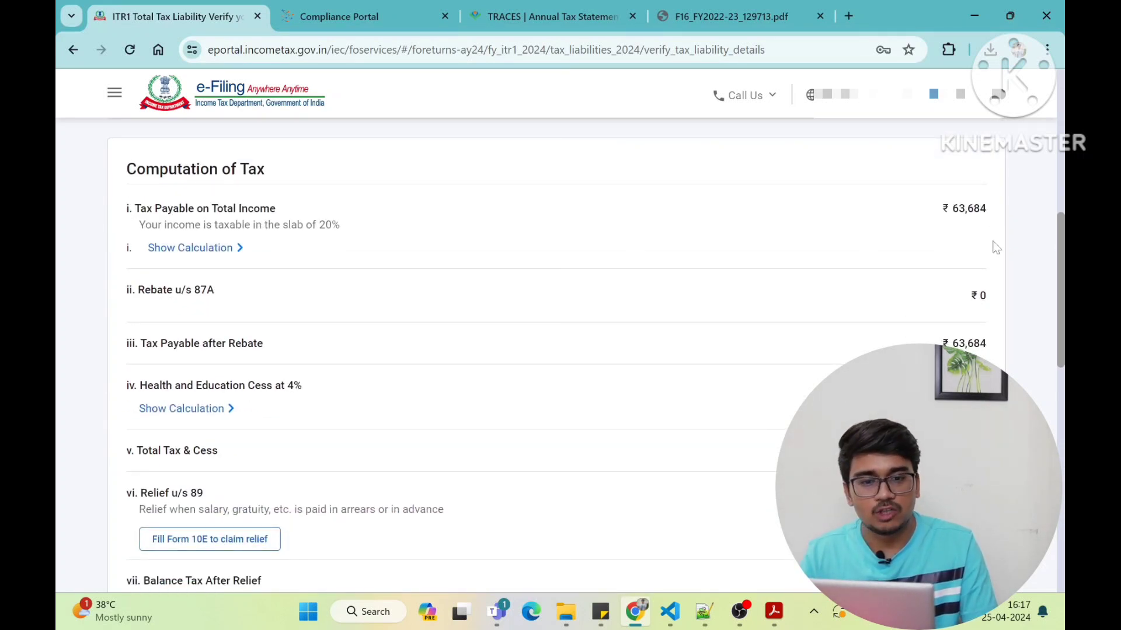
pyautogui.click(193, 250)
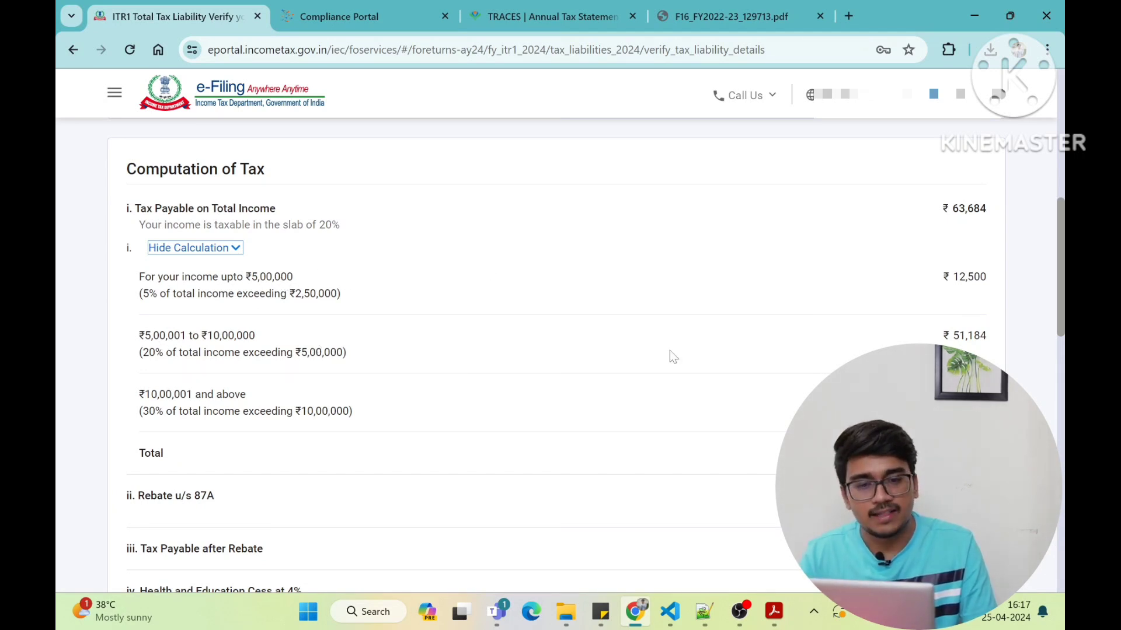
# Check the rebate, cess, relief u/s 89, interest u/s 234A to 234C, fee u/s 234F, and the total tax, fee and interest.
pyautogui.scroll(-4, 708, 346)
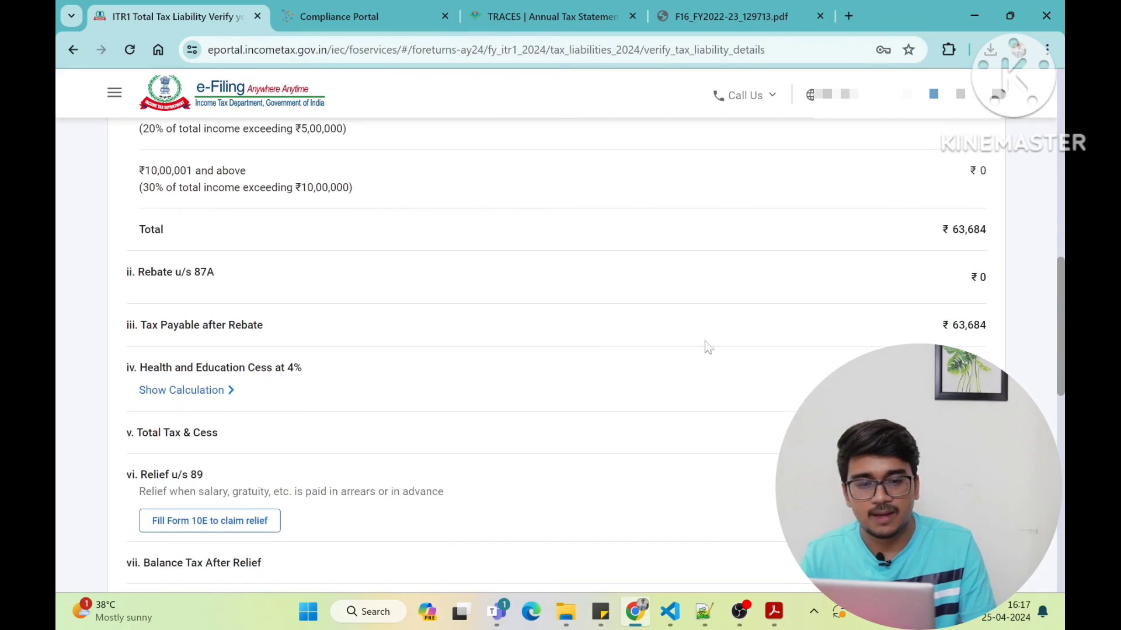
pyautogui.scroll(-3, 254, 391)
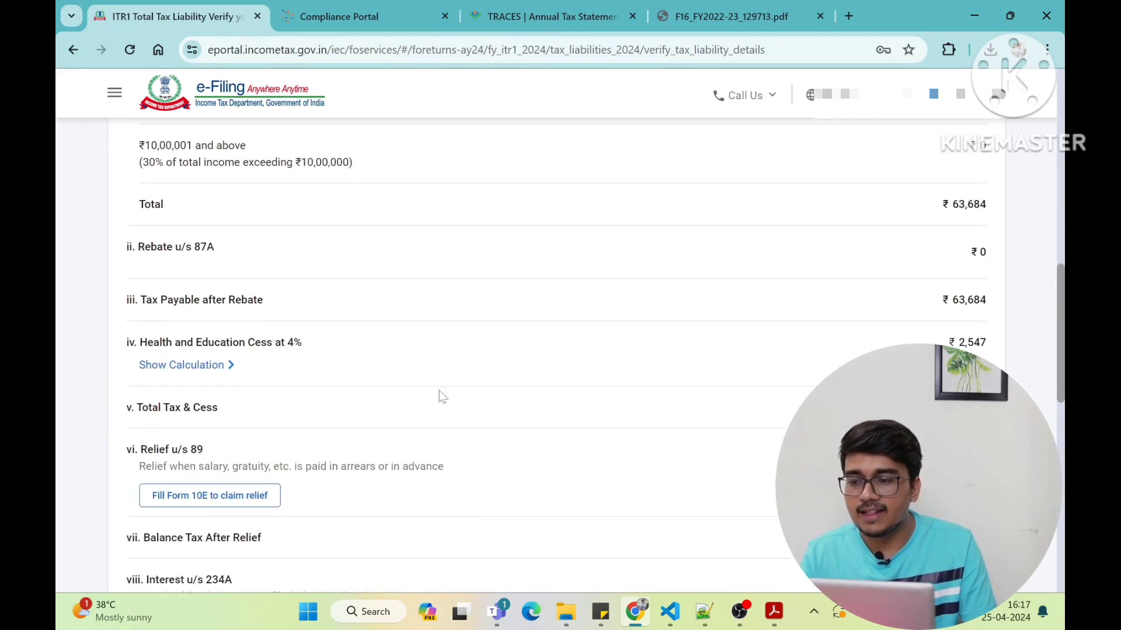
pyautogui.scroll(-2, 439, 390)
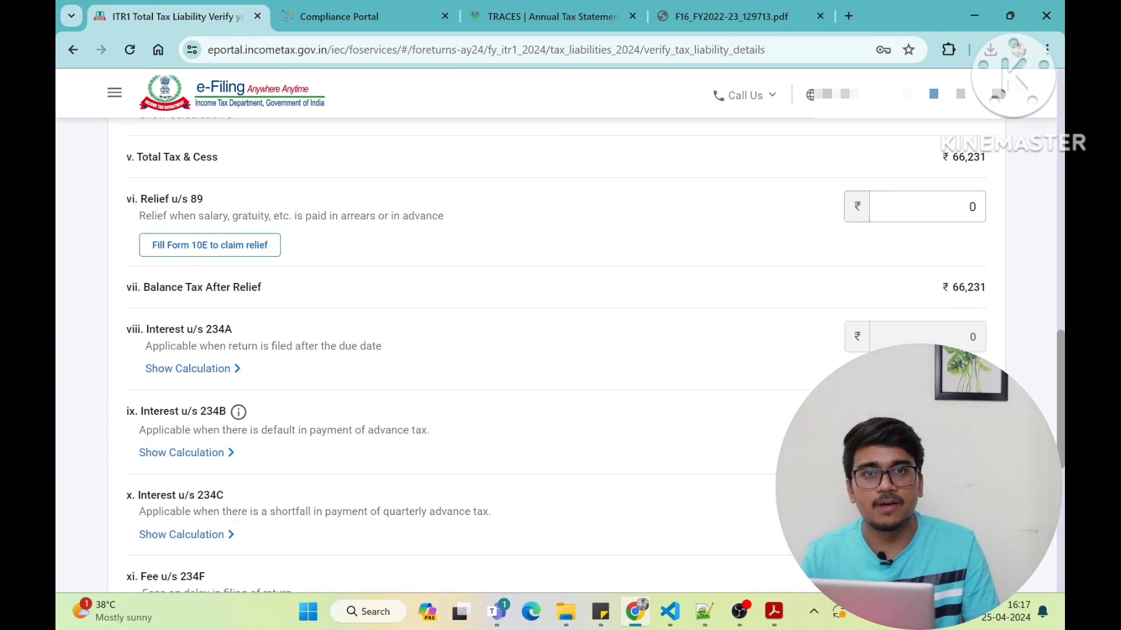
pyautogui.scroll(-1, 966, 246)
pyautogui.scroll(-5, 966, 246)
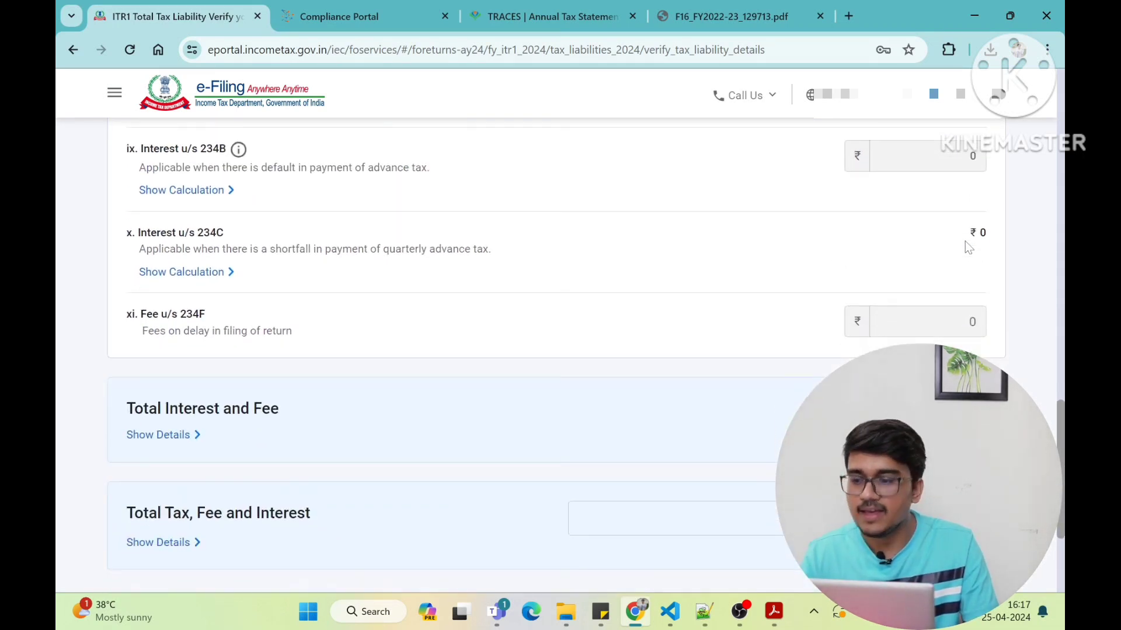
pyautogui.scroll(-3, 965, 240)
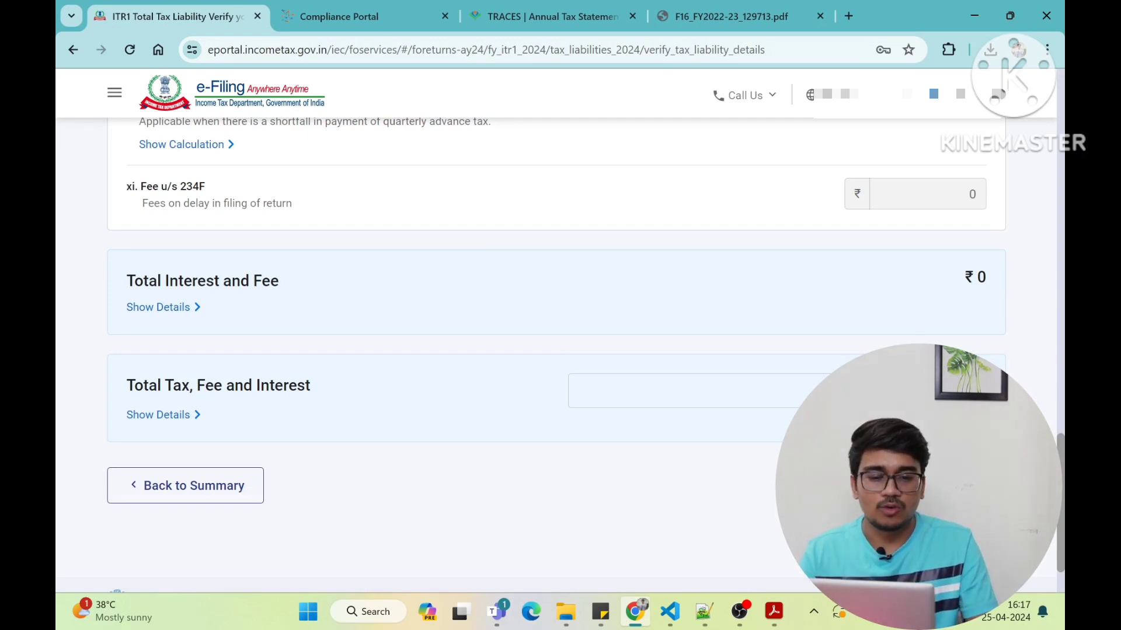
# Confirm the Total Tax Liability section and proceed from the return summary to the tax summary.
pyautogui.click(186, 486)
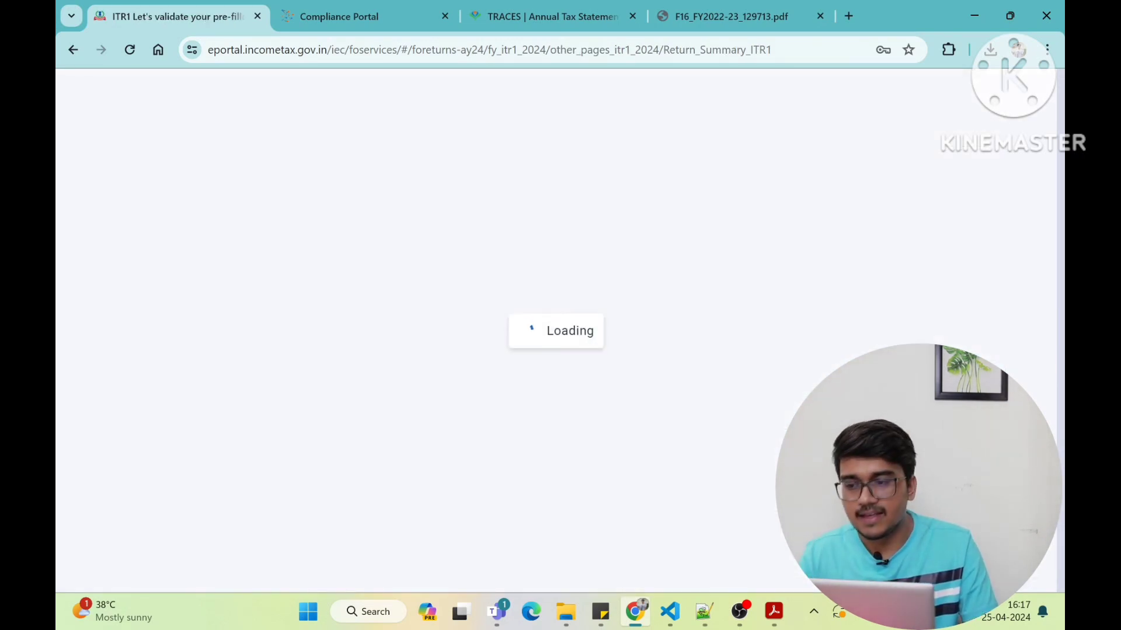
pyautogui.scroll(-10, 564, 391)
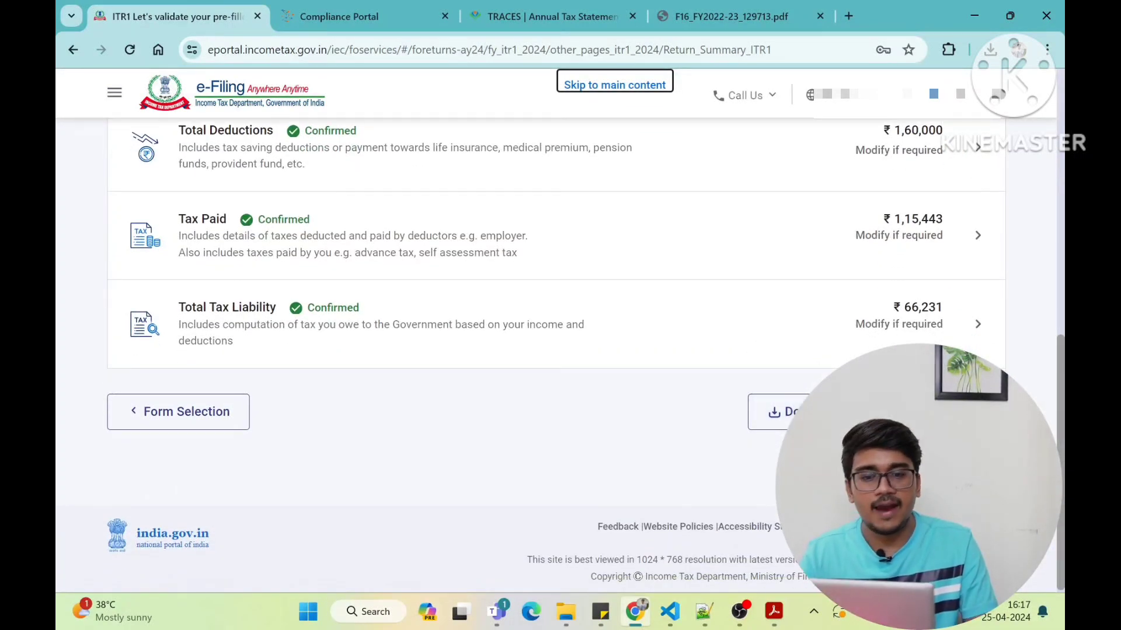
pyautogui.click(940, 413)
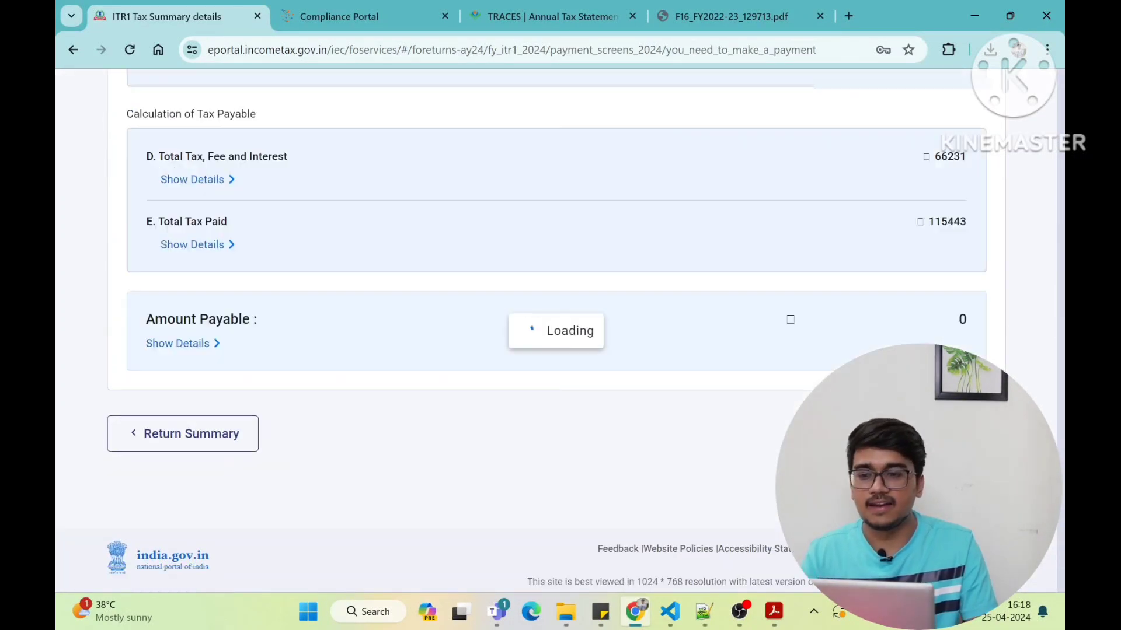
# Review the taxable income, tax payable, total tax paid and refund amount in the tax summary.
pyautogui.scroll(10, 675, 348)
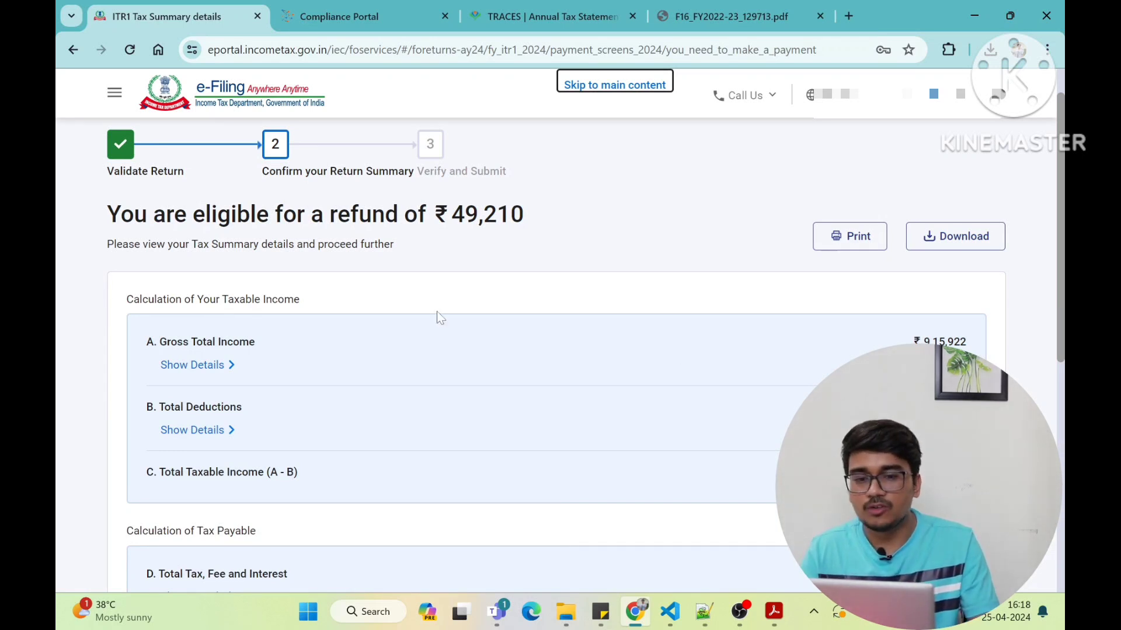
pyautogui.scroll(-3, 501, 343)
pyautogui.scroll(-2, 499, 344)
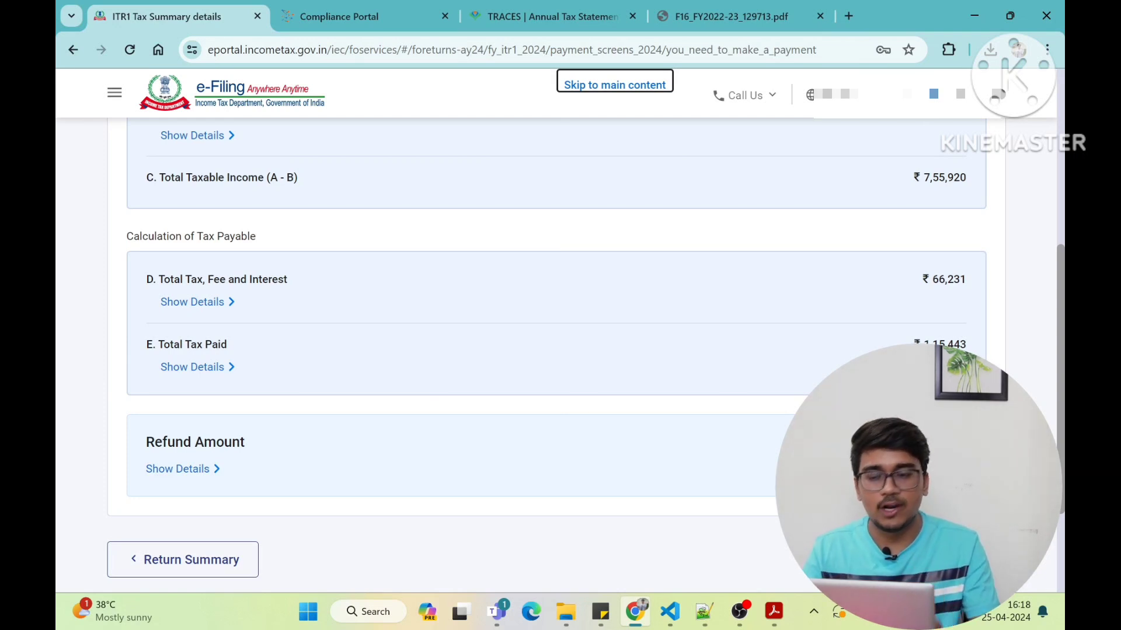
pyautogui.scroll(1, 723, 499)
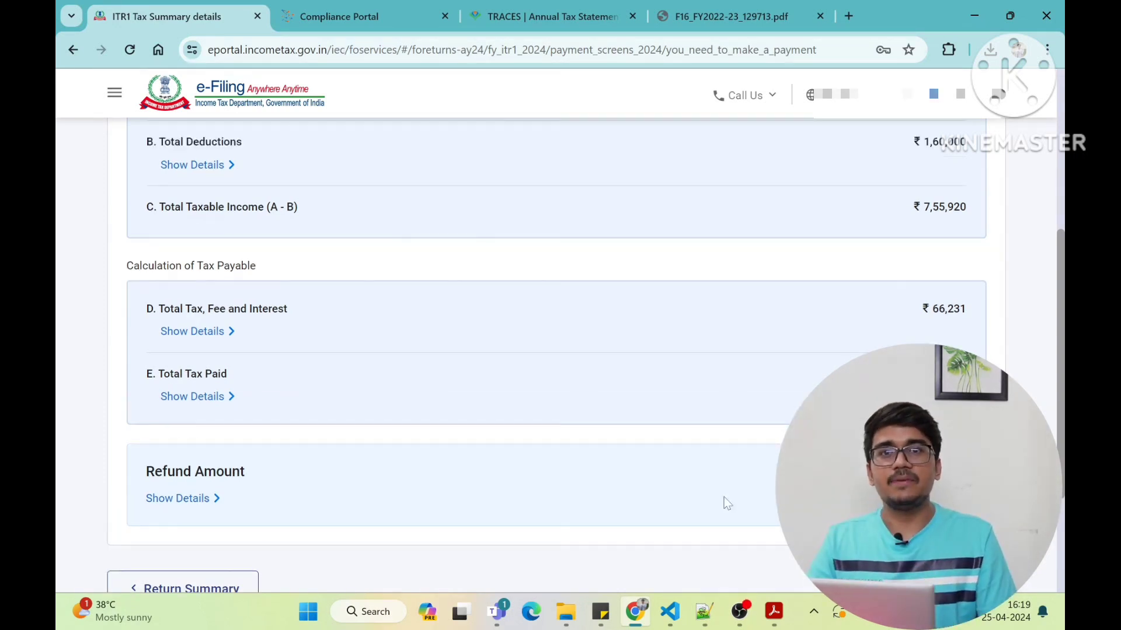
pyautogui.scroll(-3, 726, 503)
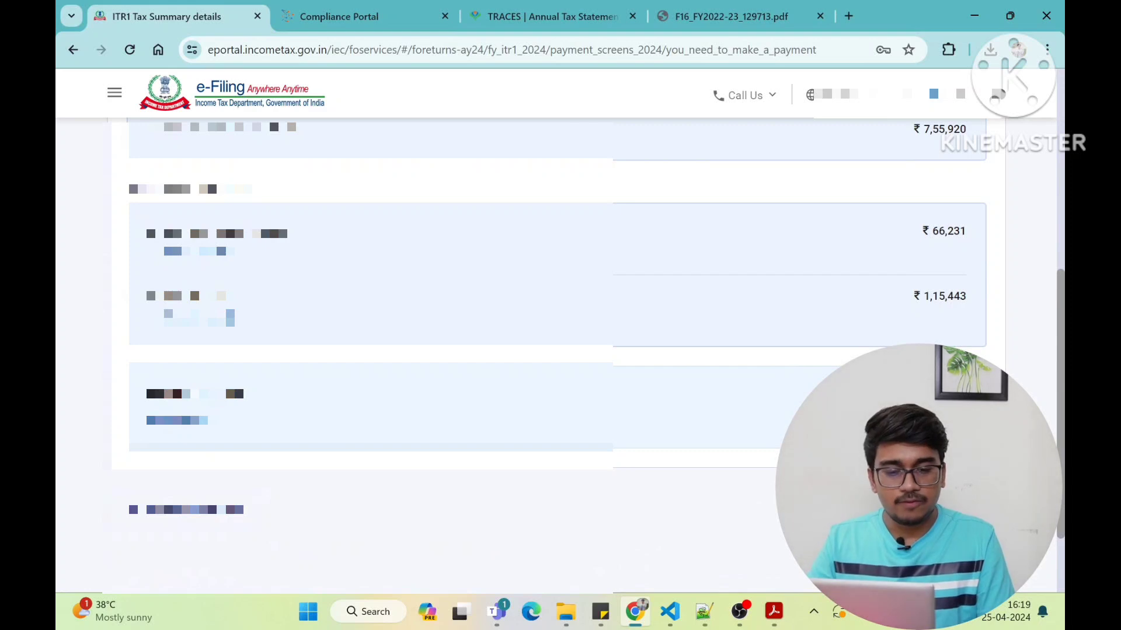
# Go on to Preview and Submit, tick the declaration checkbox, and proceed to the preview of the return.
pyautogui.click(934, 511)
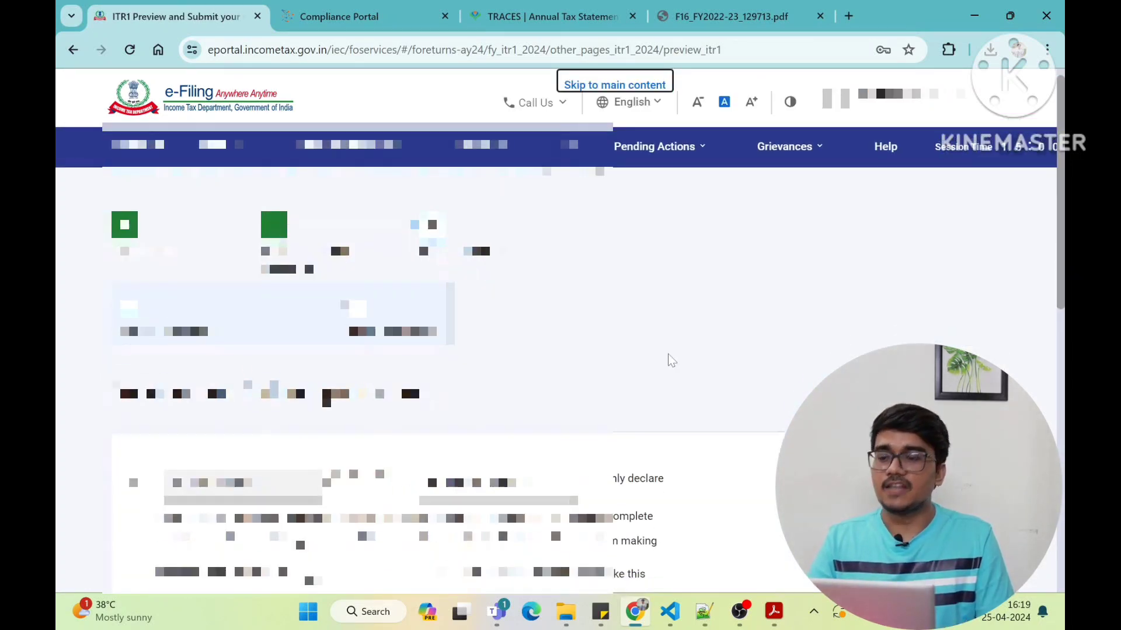
pyautogui.scroll(-4, 670, 359)
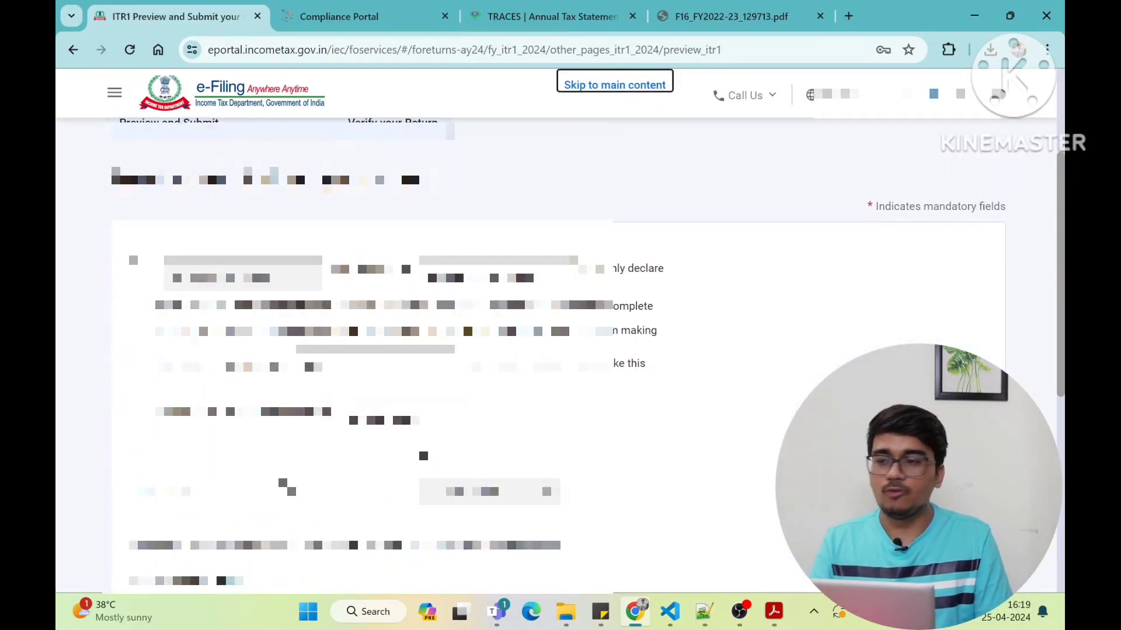
pyautogui.click(135, 271)
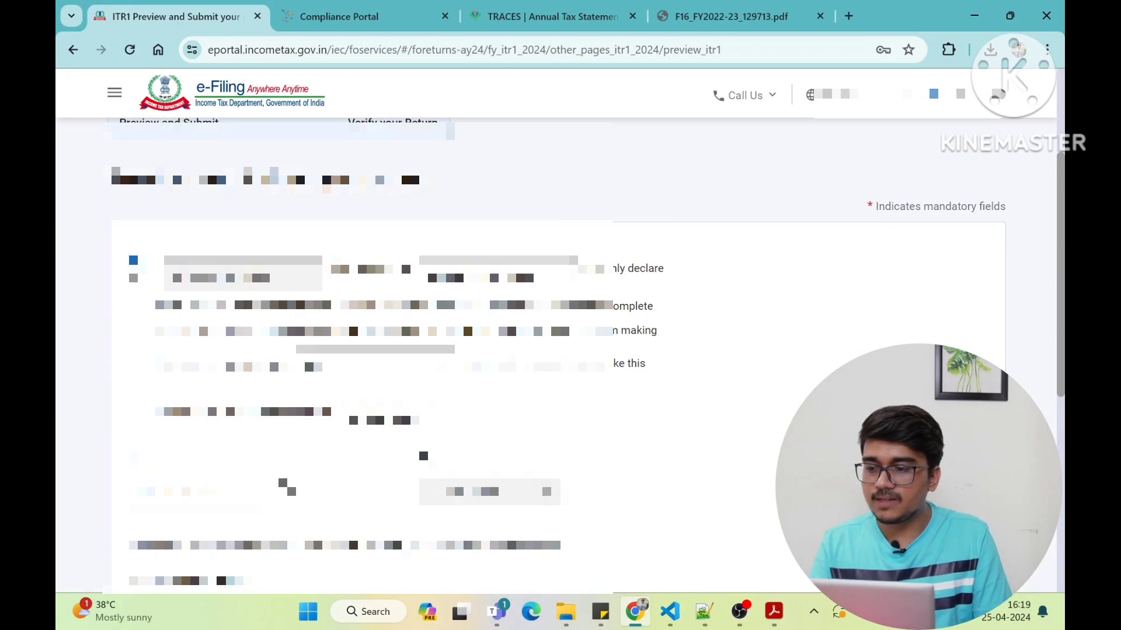
pyautogui.scroll(-2, 559, 356)
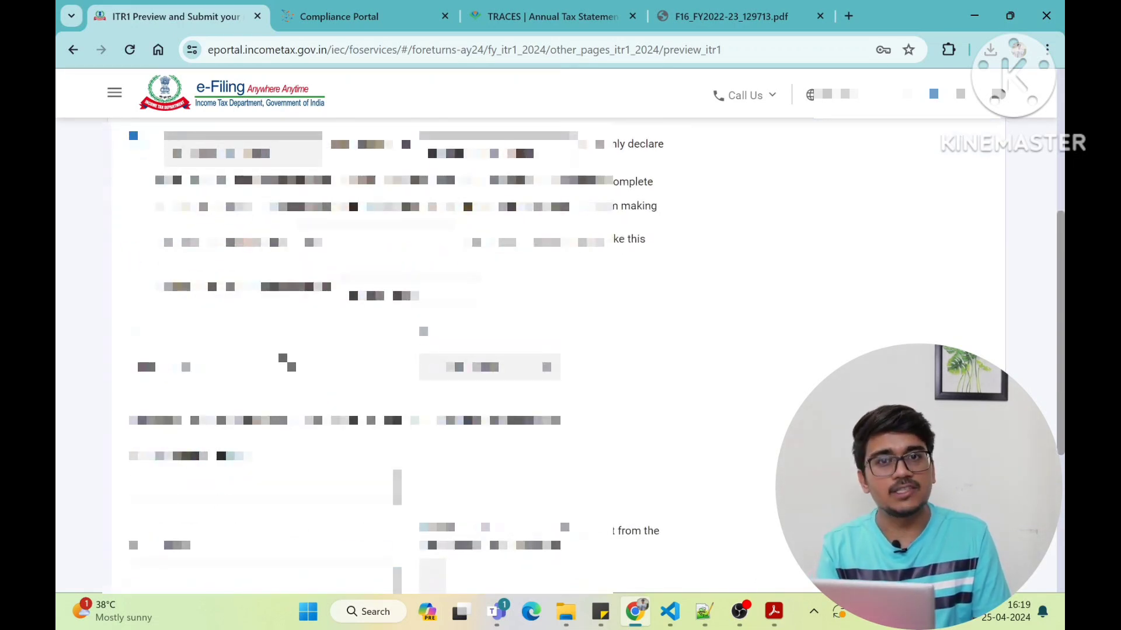
pyautogui.scroll(-3, 621, 362)
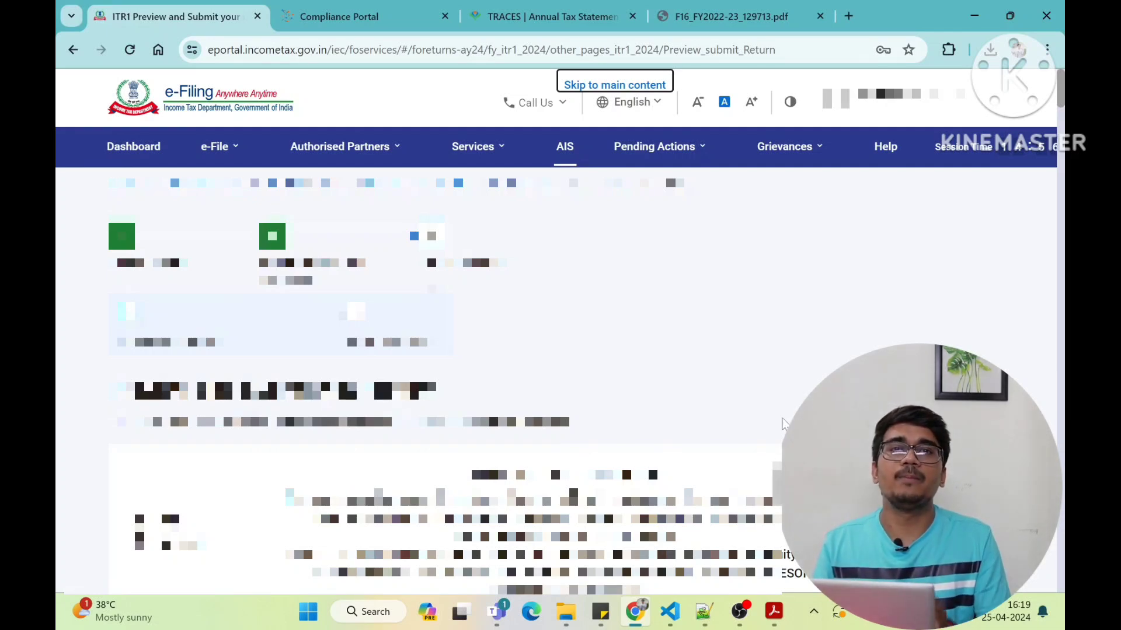
# Look through the ITR-1 preview down to the verification declaration and proceed to validation of the return.
pyautogui.scroll(-20, 784, 423)
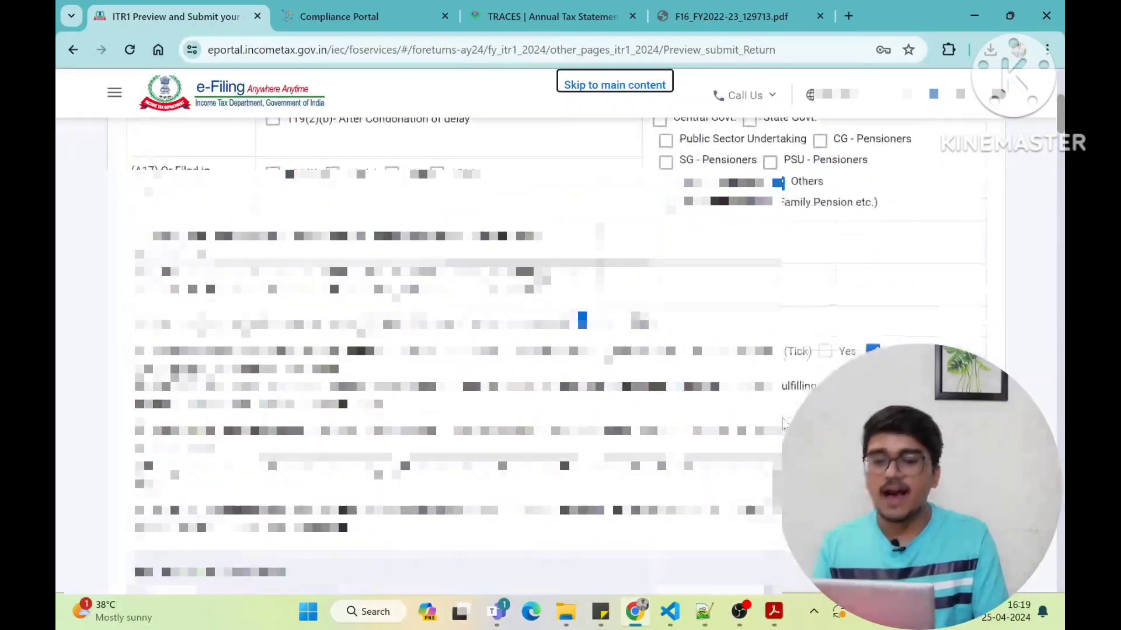
pyautogui.scroll(-8, 784, 423)
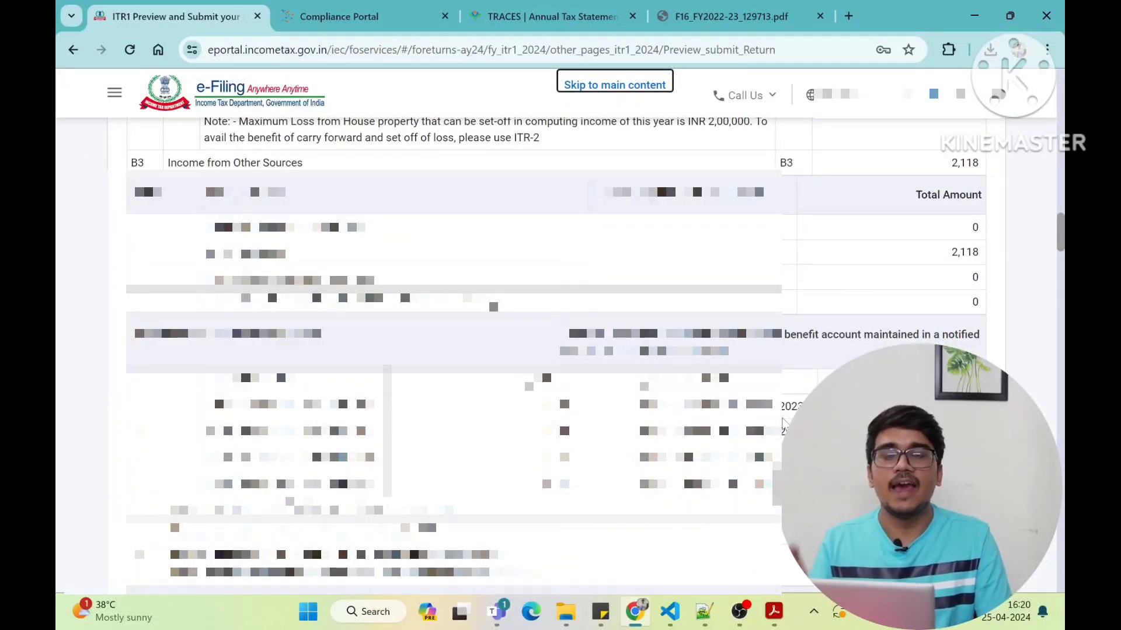
pyautogui.scroll(-1, 784, 424)
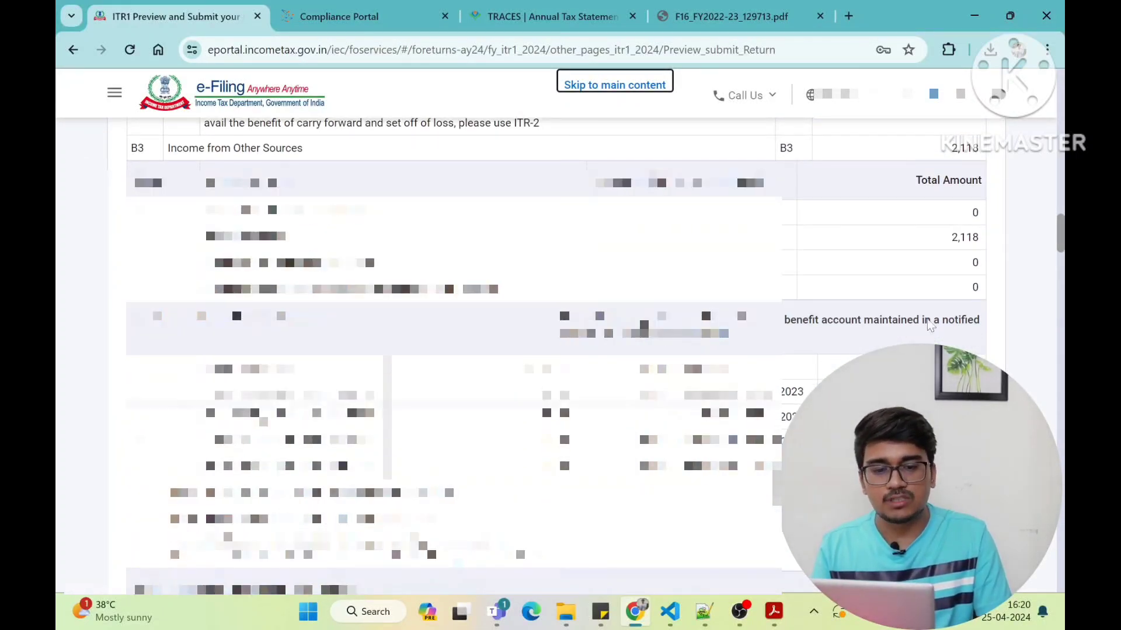
pyautogui.moveTo(1063, 230); pyautogui.dragTo(1062, 575)
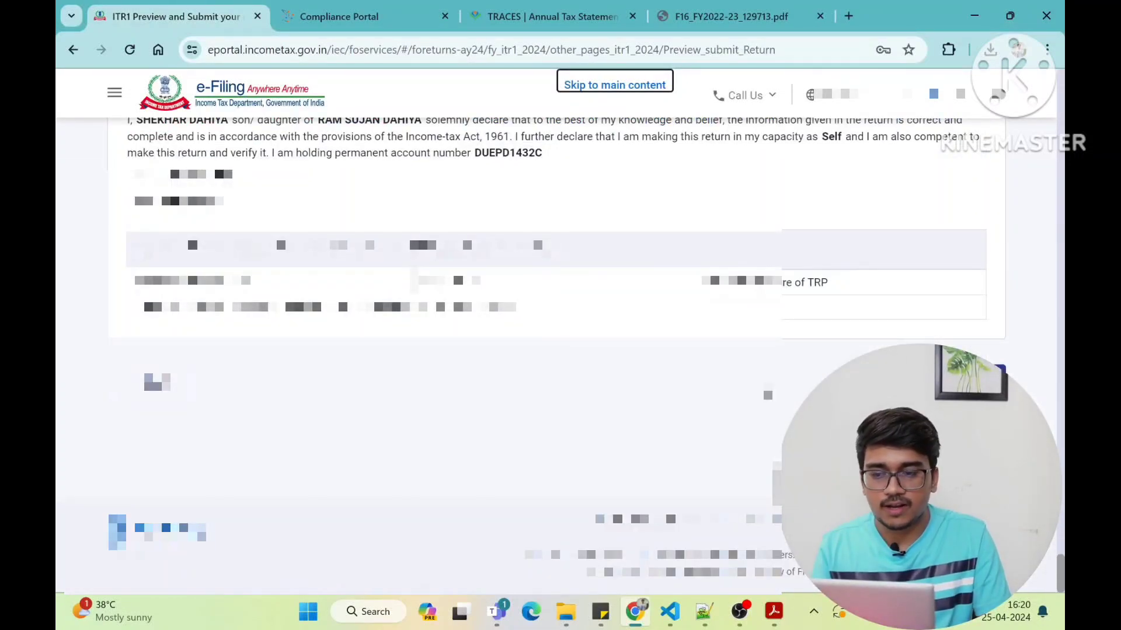
pyautogui.click(925, 378)
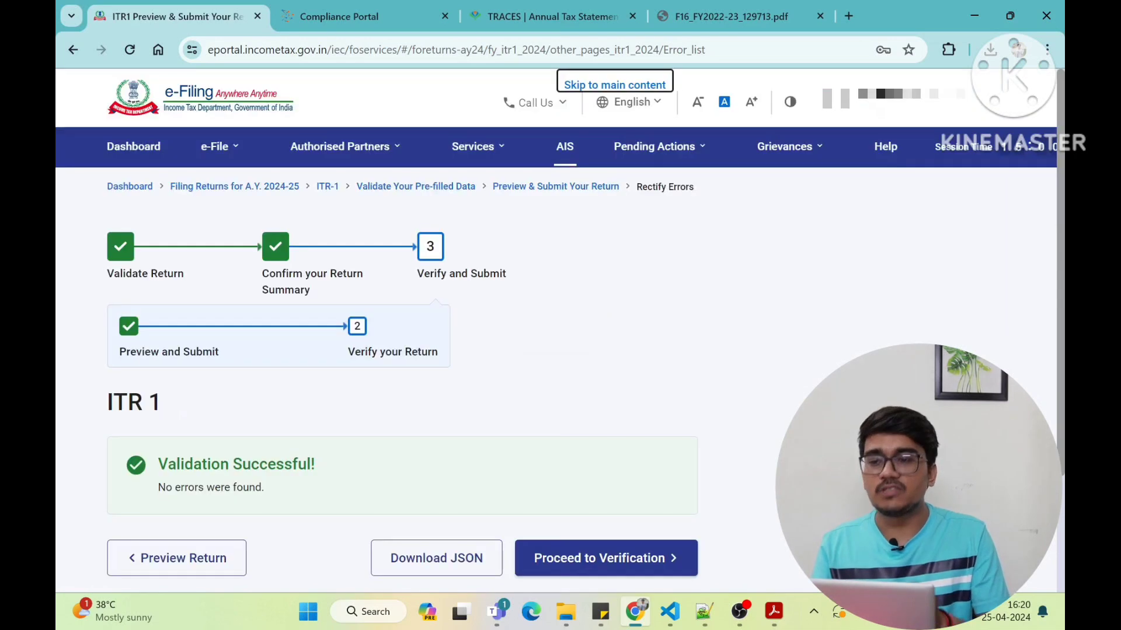
# Proceed to verification of the validated return, choose e-Verify Now as the verification method, and continue.
pyautogui.scroll(-2, 638, 380)
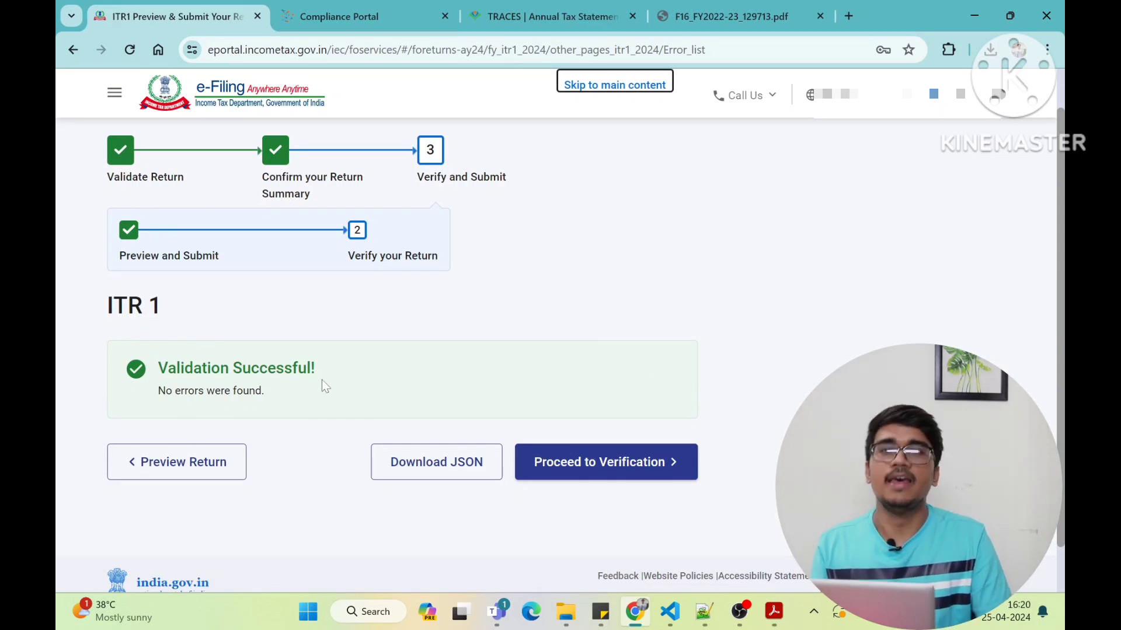
pyautogui.click(655, 470)
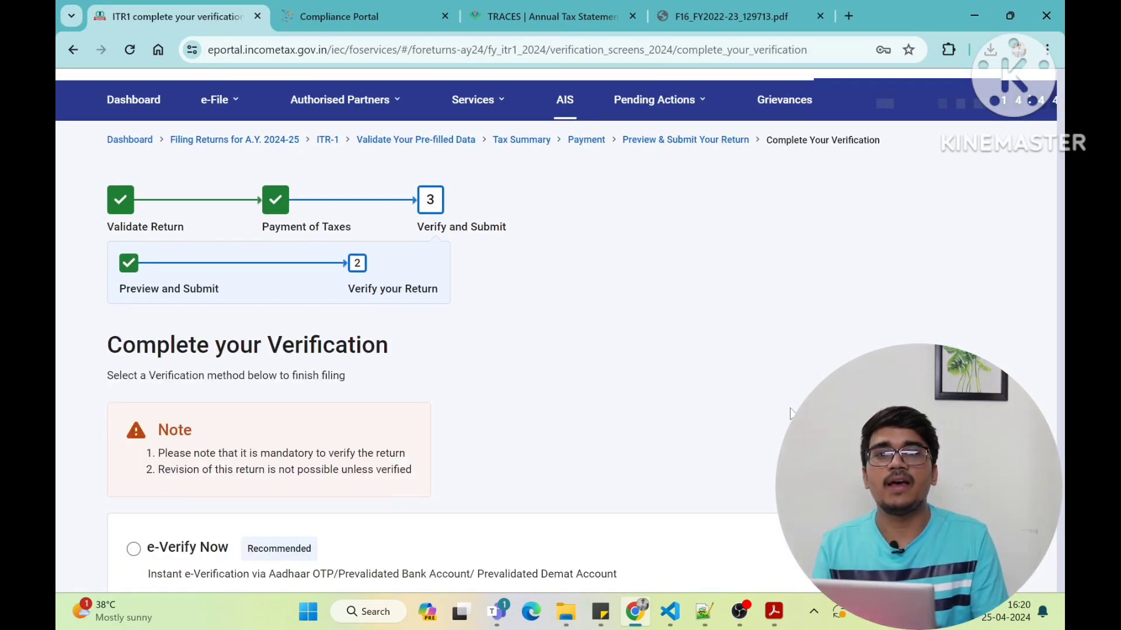
pyautogui.scroll(-5, 791, 413)
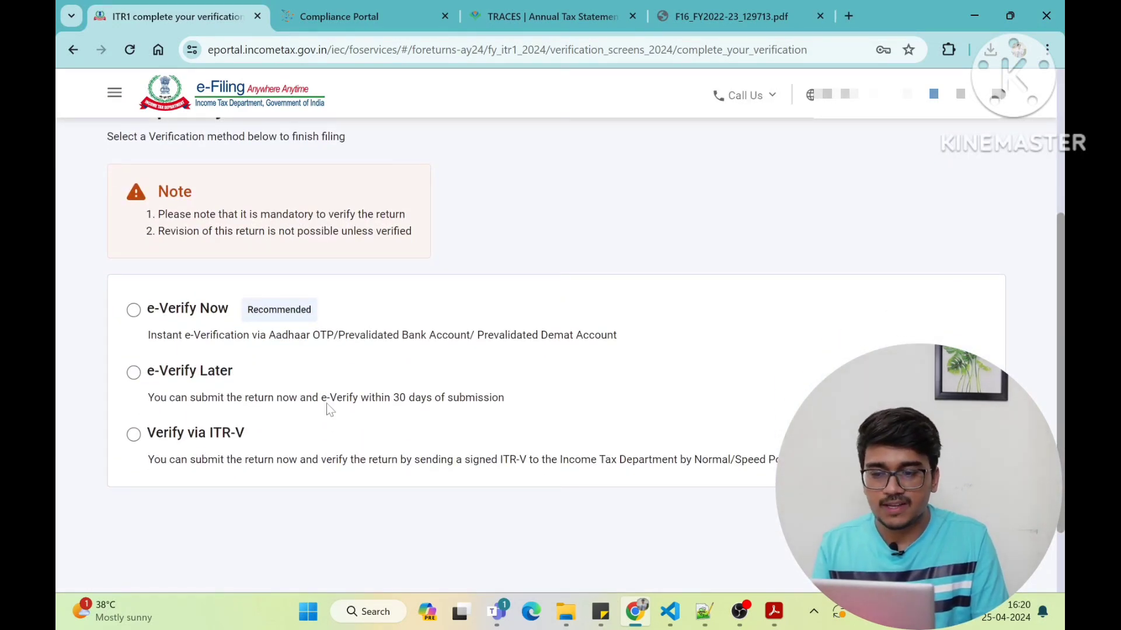
pyautogui.click(133, 310)
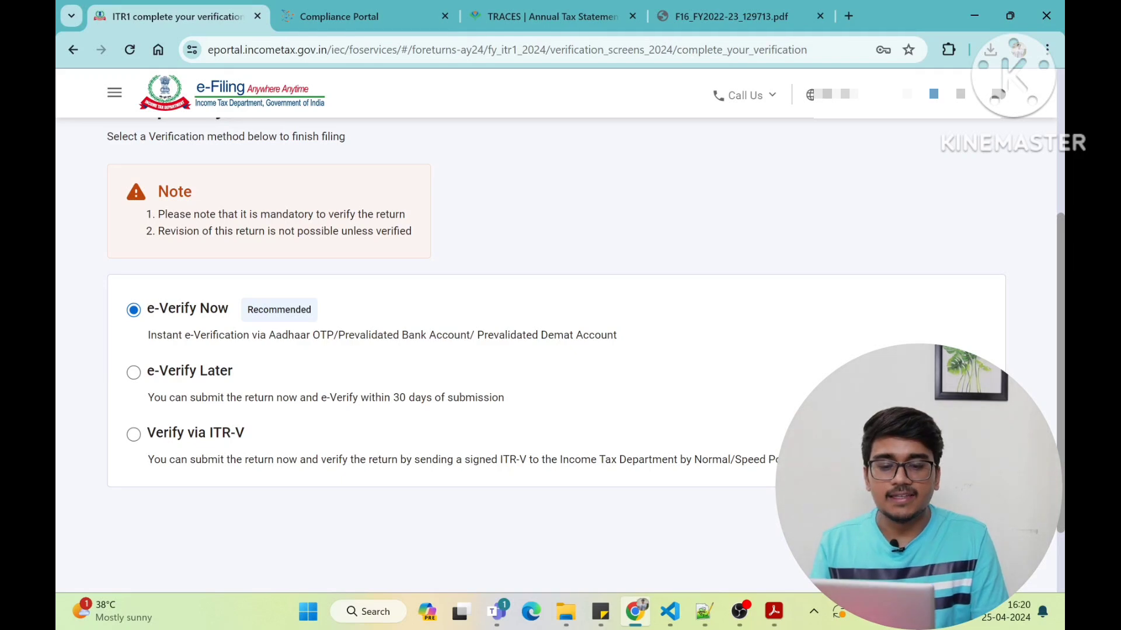
pyautogui.click(953, 530)
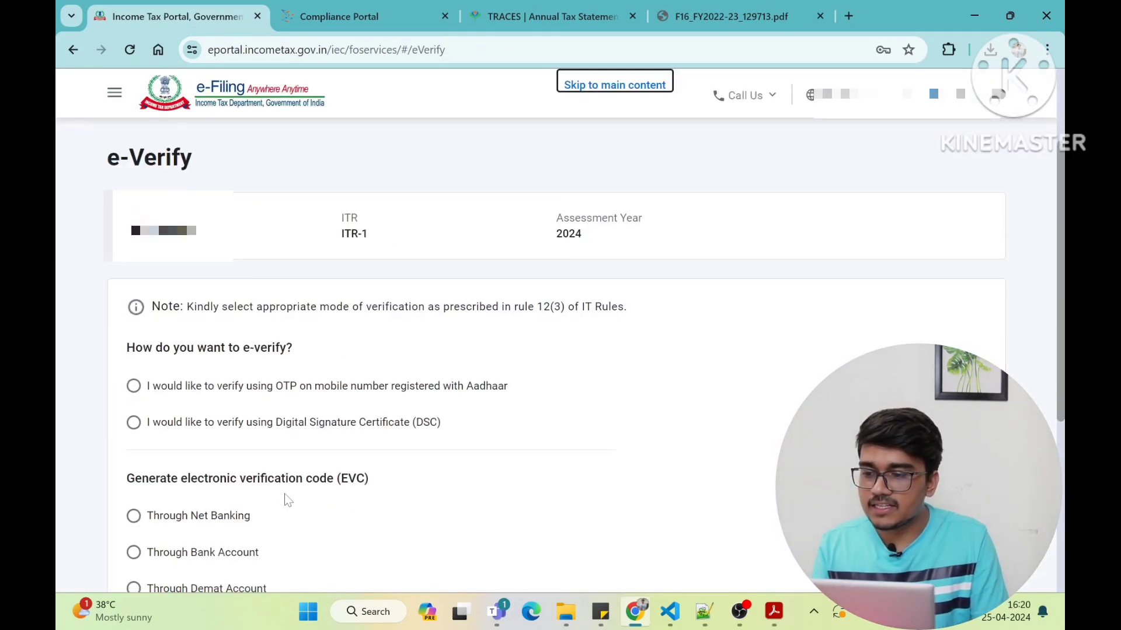
# Choose e-verification by OTP on the Aadhaar-registered mobile number, agree to validate the Aadhaar details, and generate the Aadhaar OTP.
pyautogui.click(134, 387)
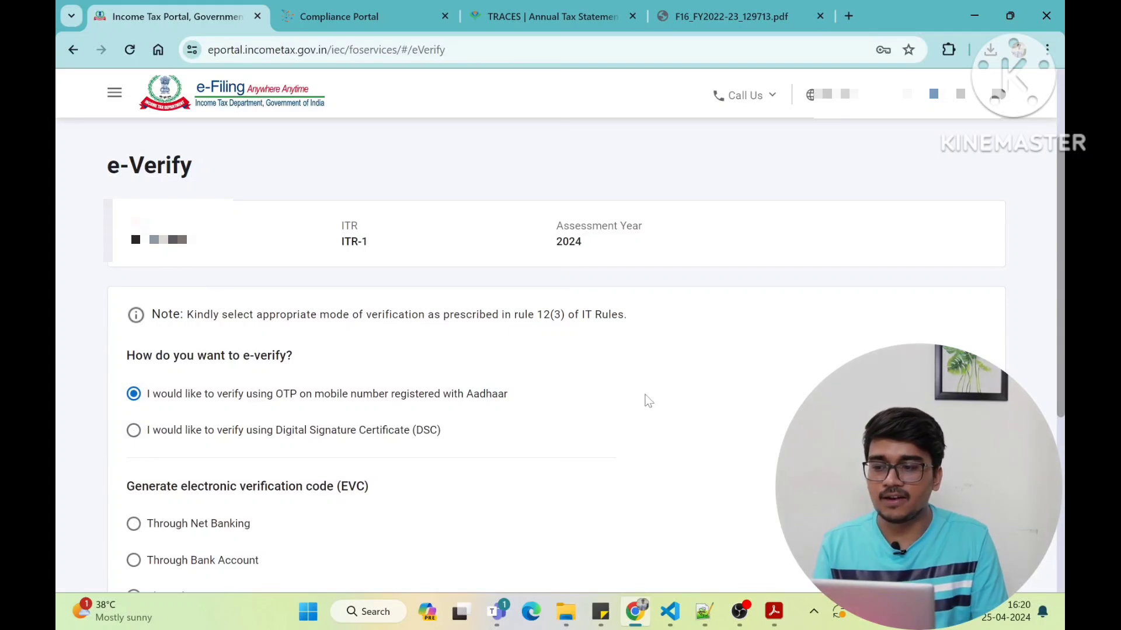
pyautogui.scroll(-5, 646, 400)
pyautogui.scroll(-1, 648, 400)
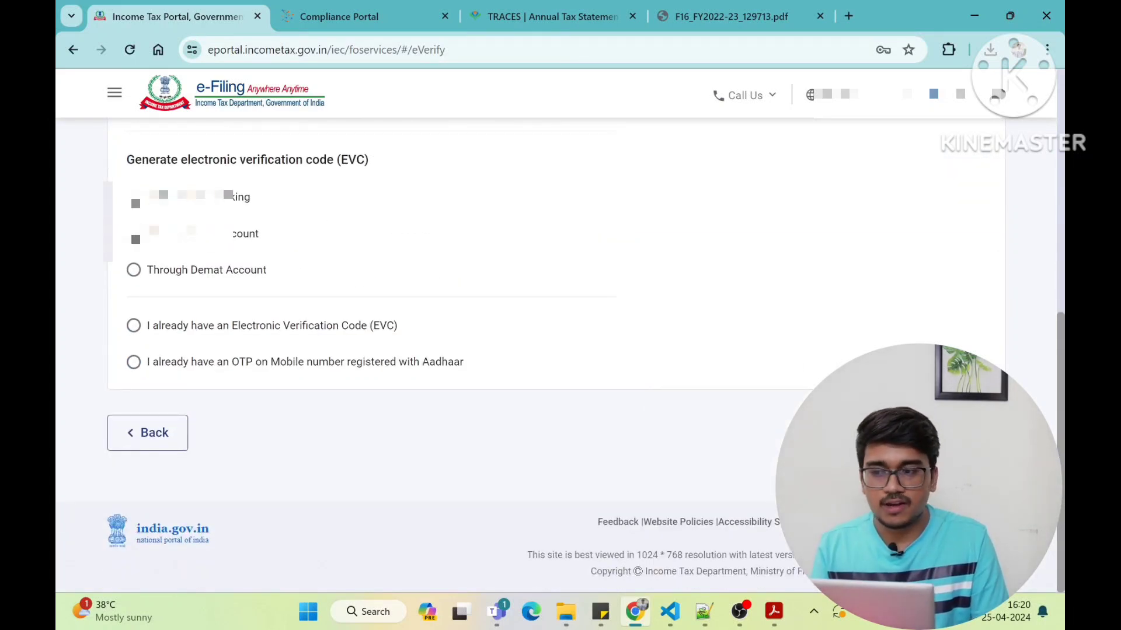
pyautogui.click(954, 432)
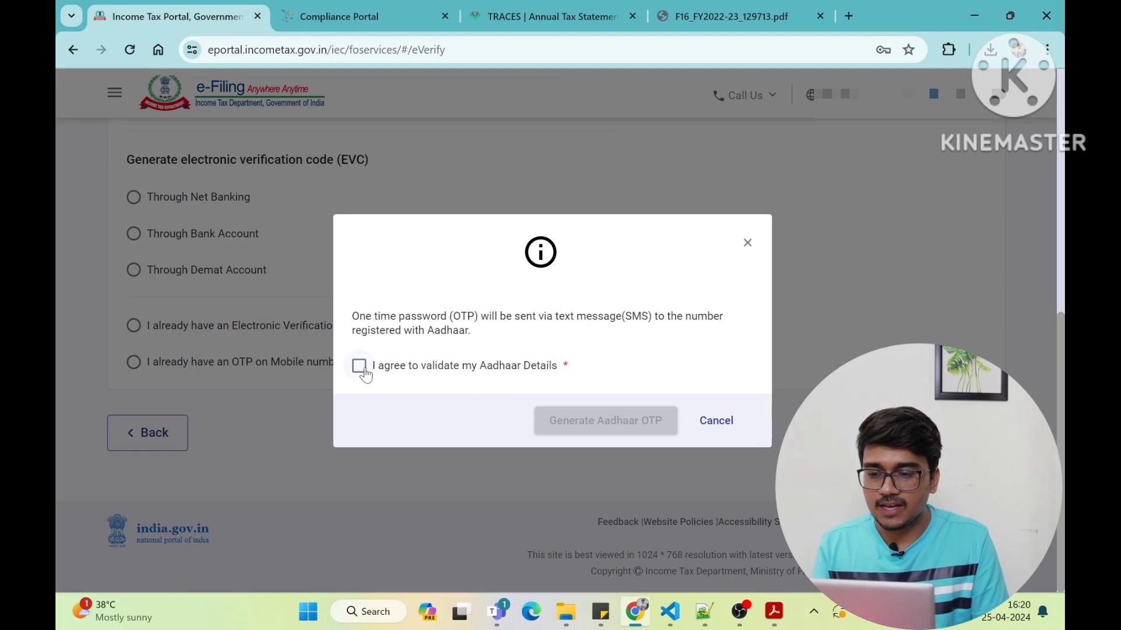
pyautogui.click(359, 367)
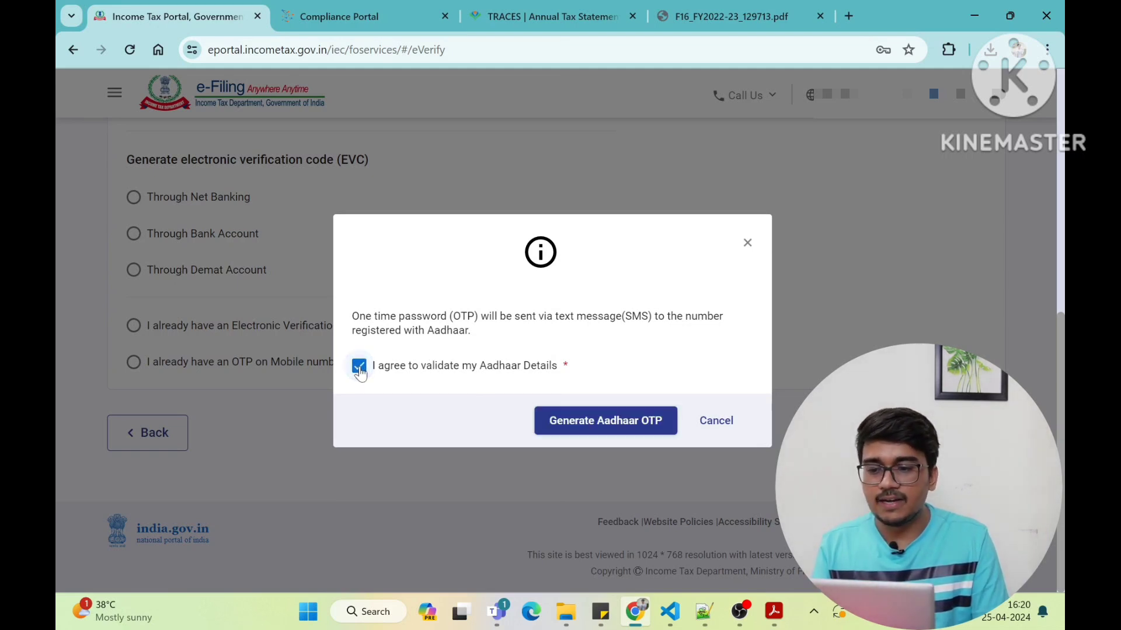
pyautogui.click(613, 419)
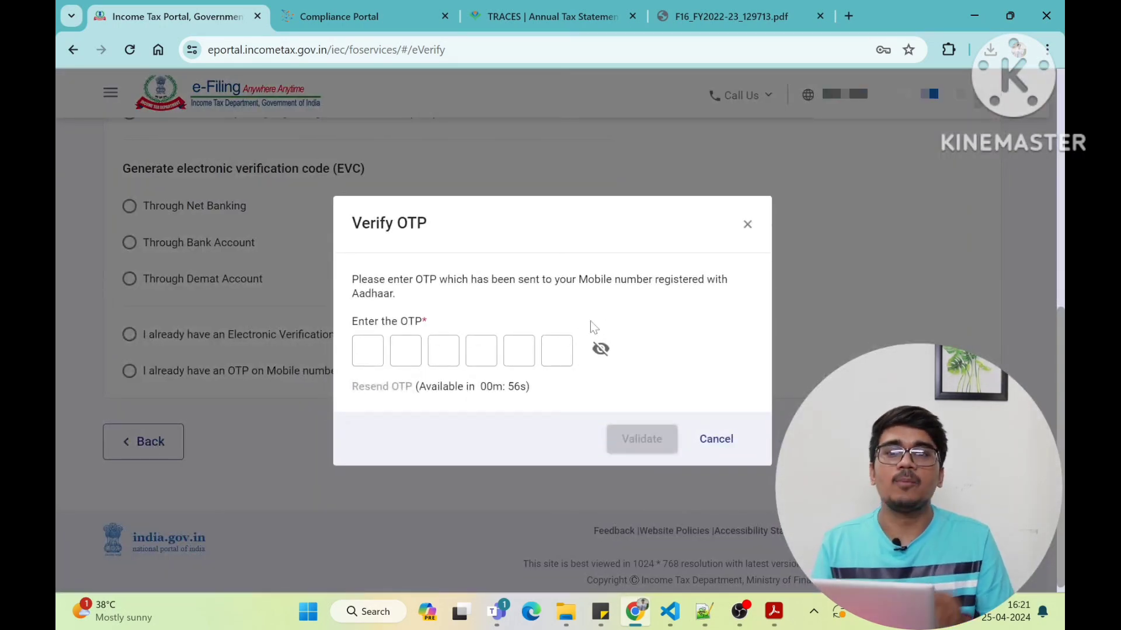
# Close the Verify OTP dialog without entering a code.
pyautogui.click(405, 349)
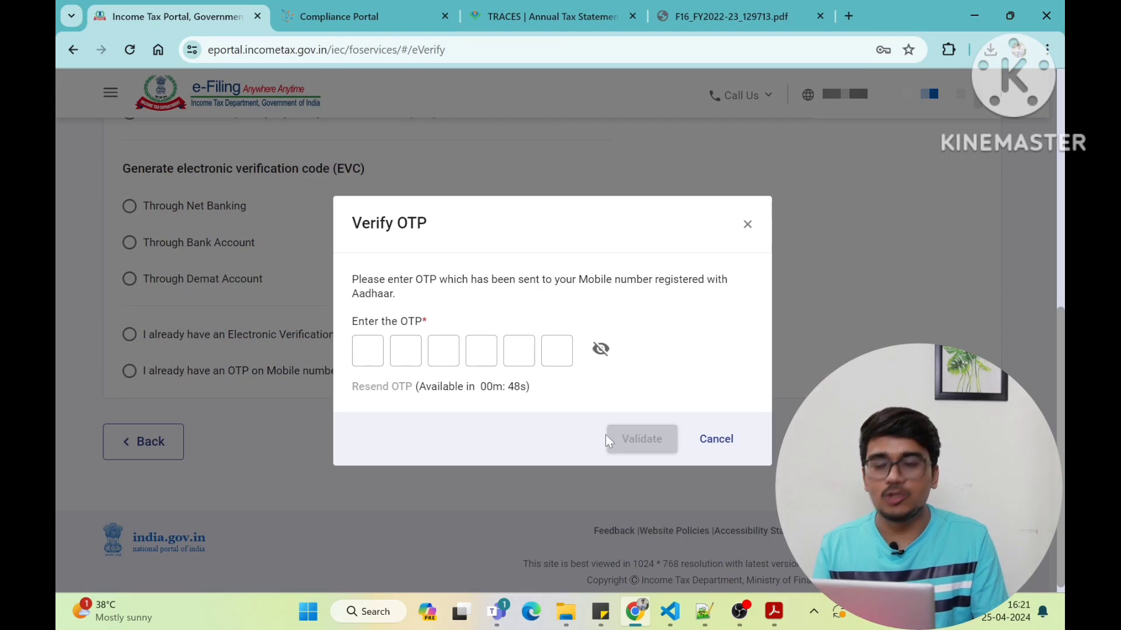
pyautogui.click(713, 446)
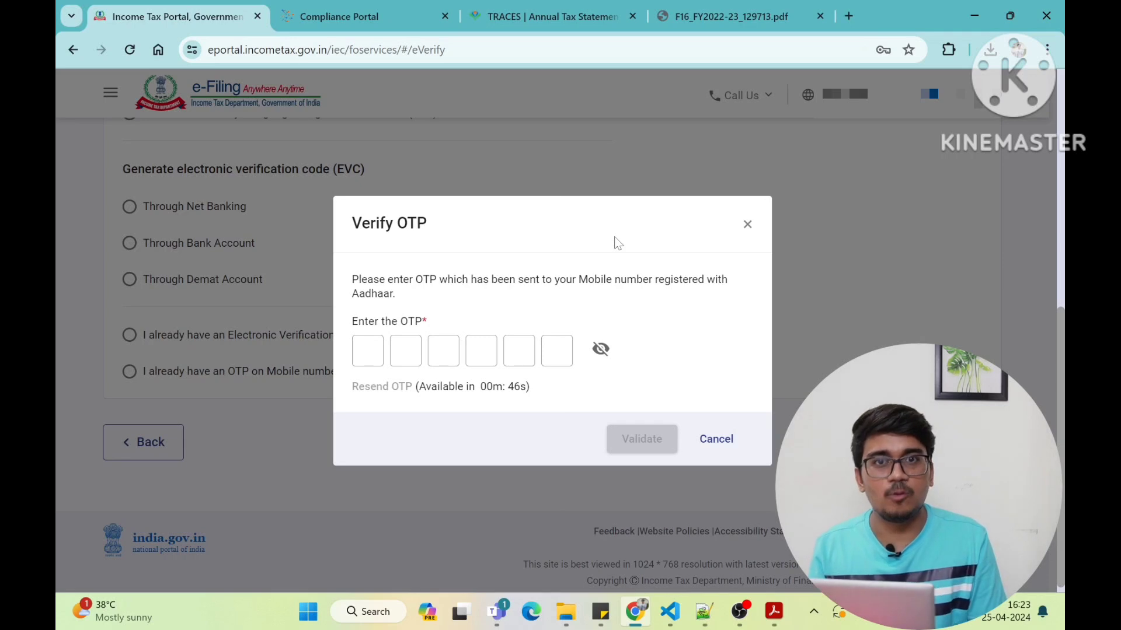
pyautogui.click(747, 225)
# Look at the e-File options for income tax returns, including View Filed Returns and e-Verify Return.
pyautogui.scroll(2, 753, 232)
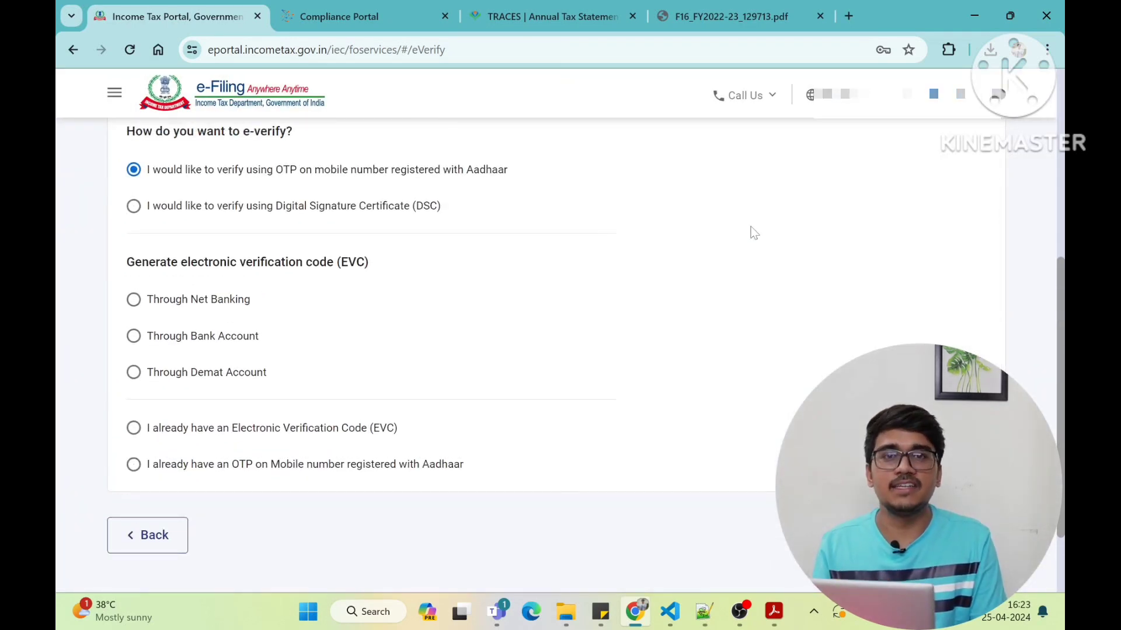
pyautogui.scroll(4, 753, 232)
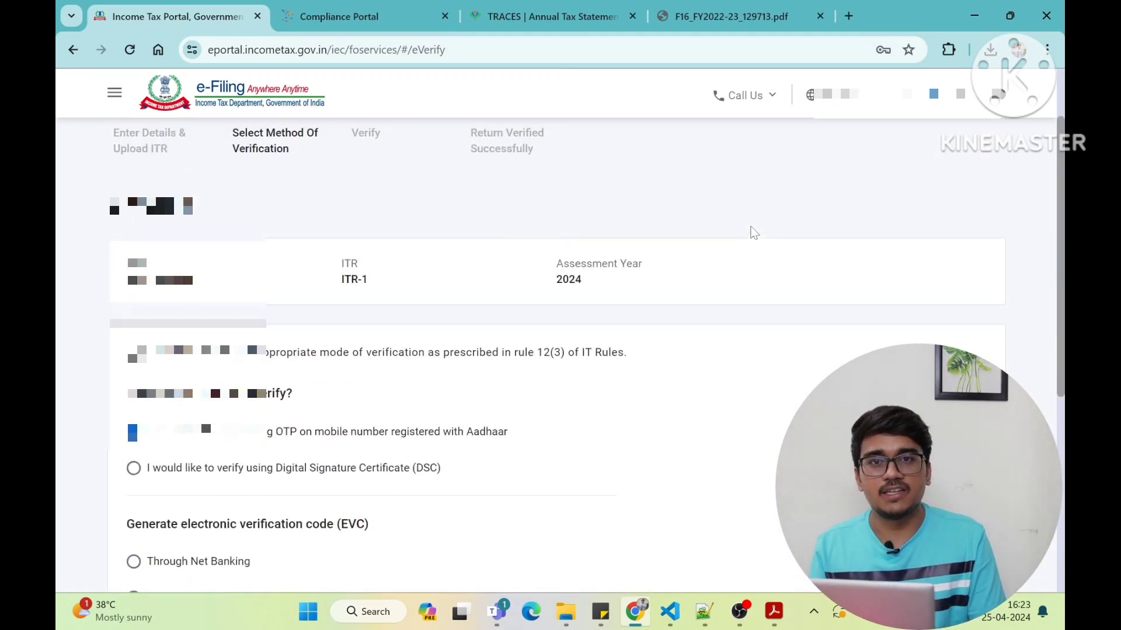
pyautogui.scroll(2, 461, 216)
pyautogui.click(222, 151)
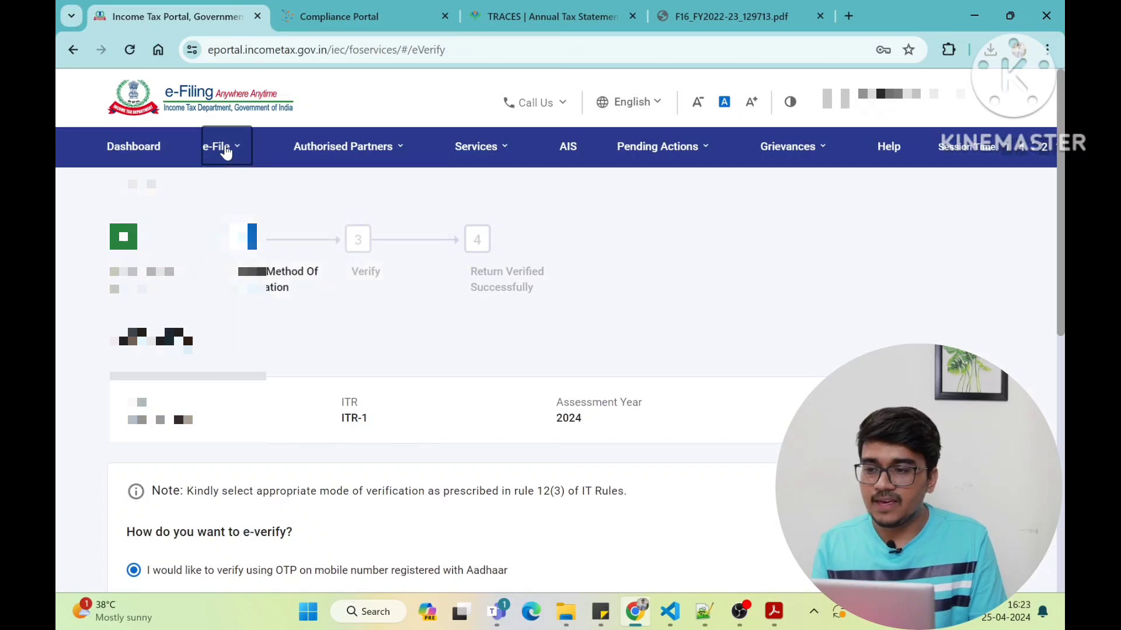
pyautogui.moveTo(241, 195)
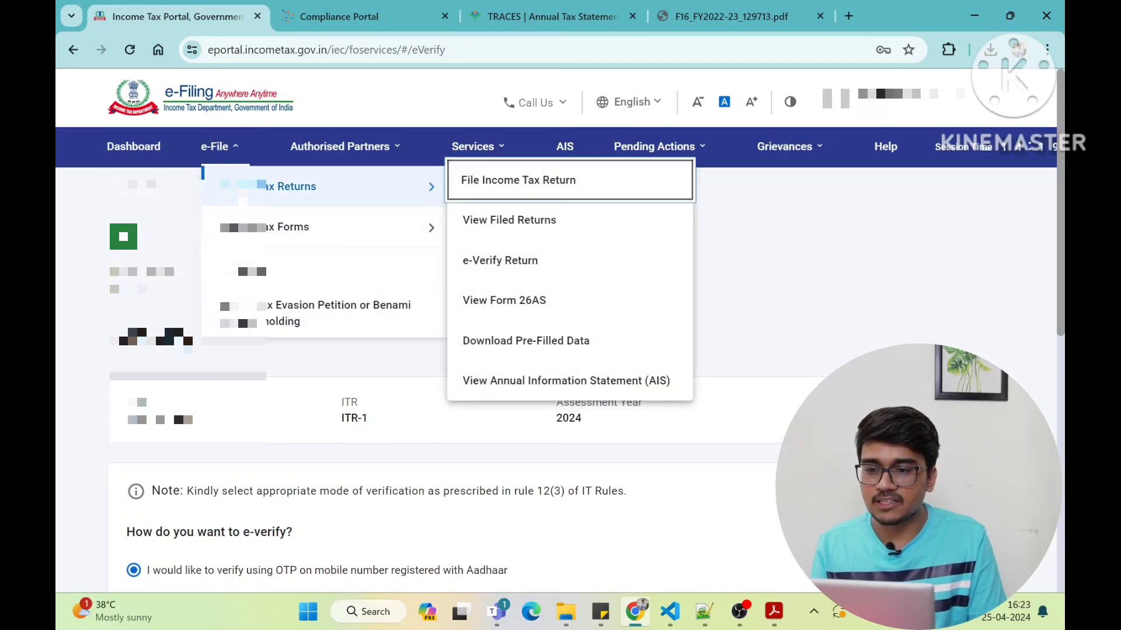
pyautogui.moveTo(251, 227)
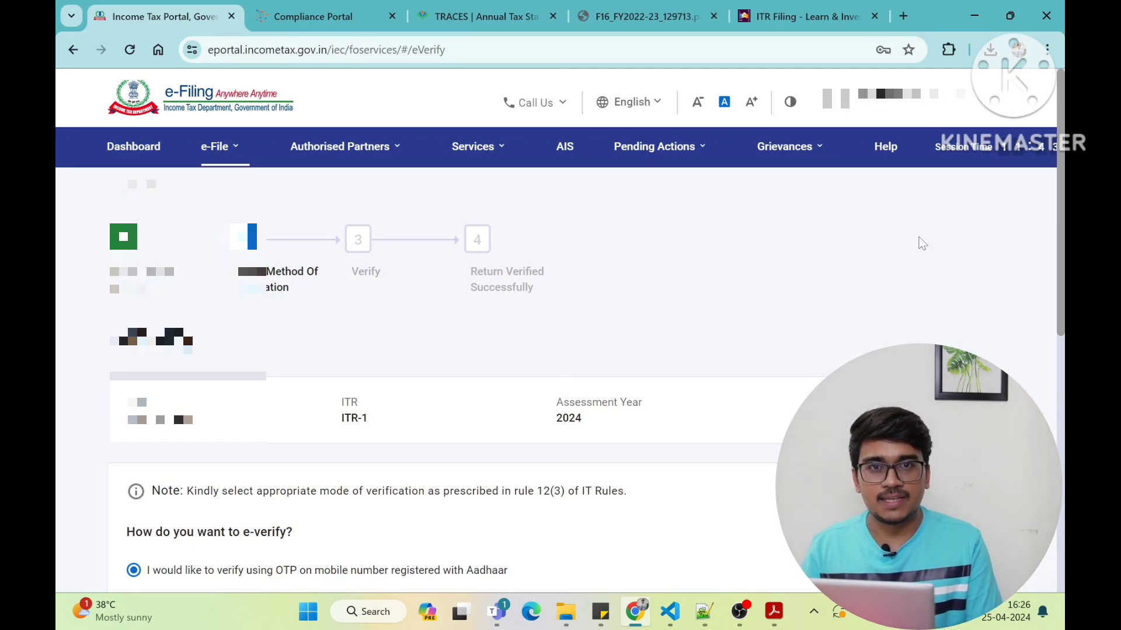
# Switch to the Learn & Invest ITR Filing page.
pyautogui.click(807, 16)
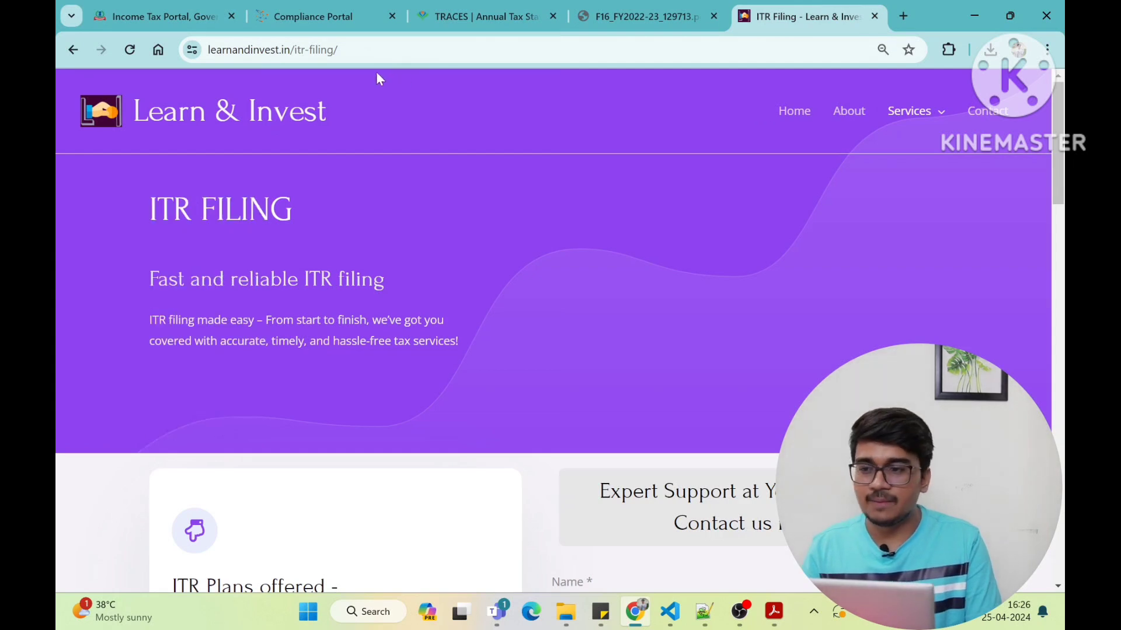